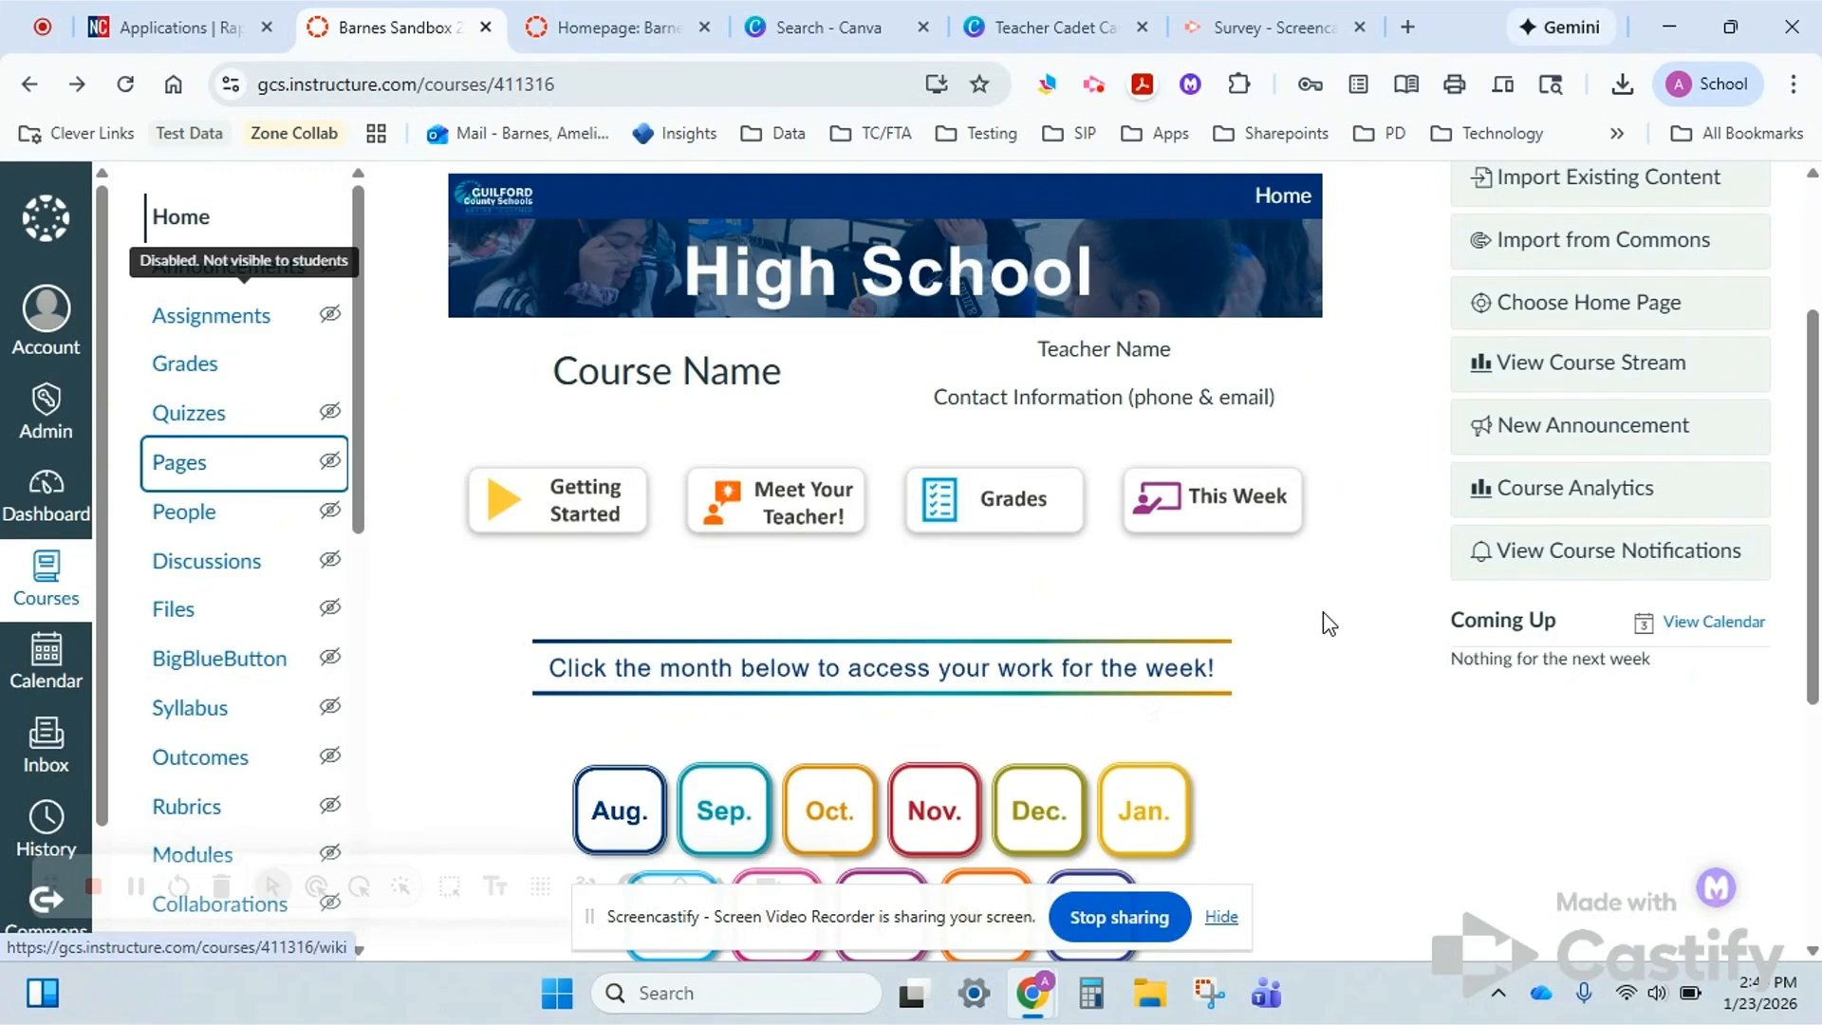
Switch to the Teacher Cadet Canvas Buttons design in Canva and check the browser's recent downloads for Remote Learning.jpg.
scroll(1328, 623, up, 3)
scroll(1328, 623, down, 2)
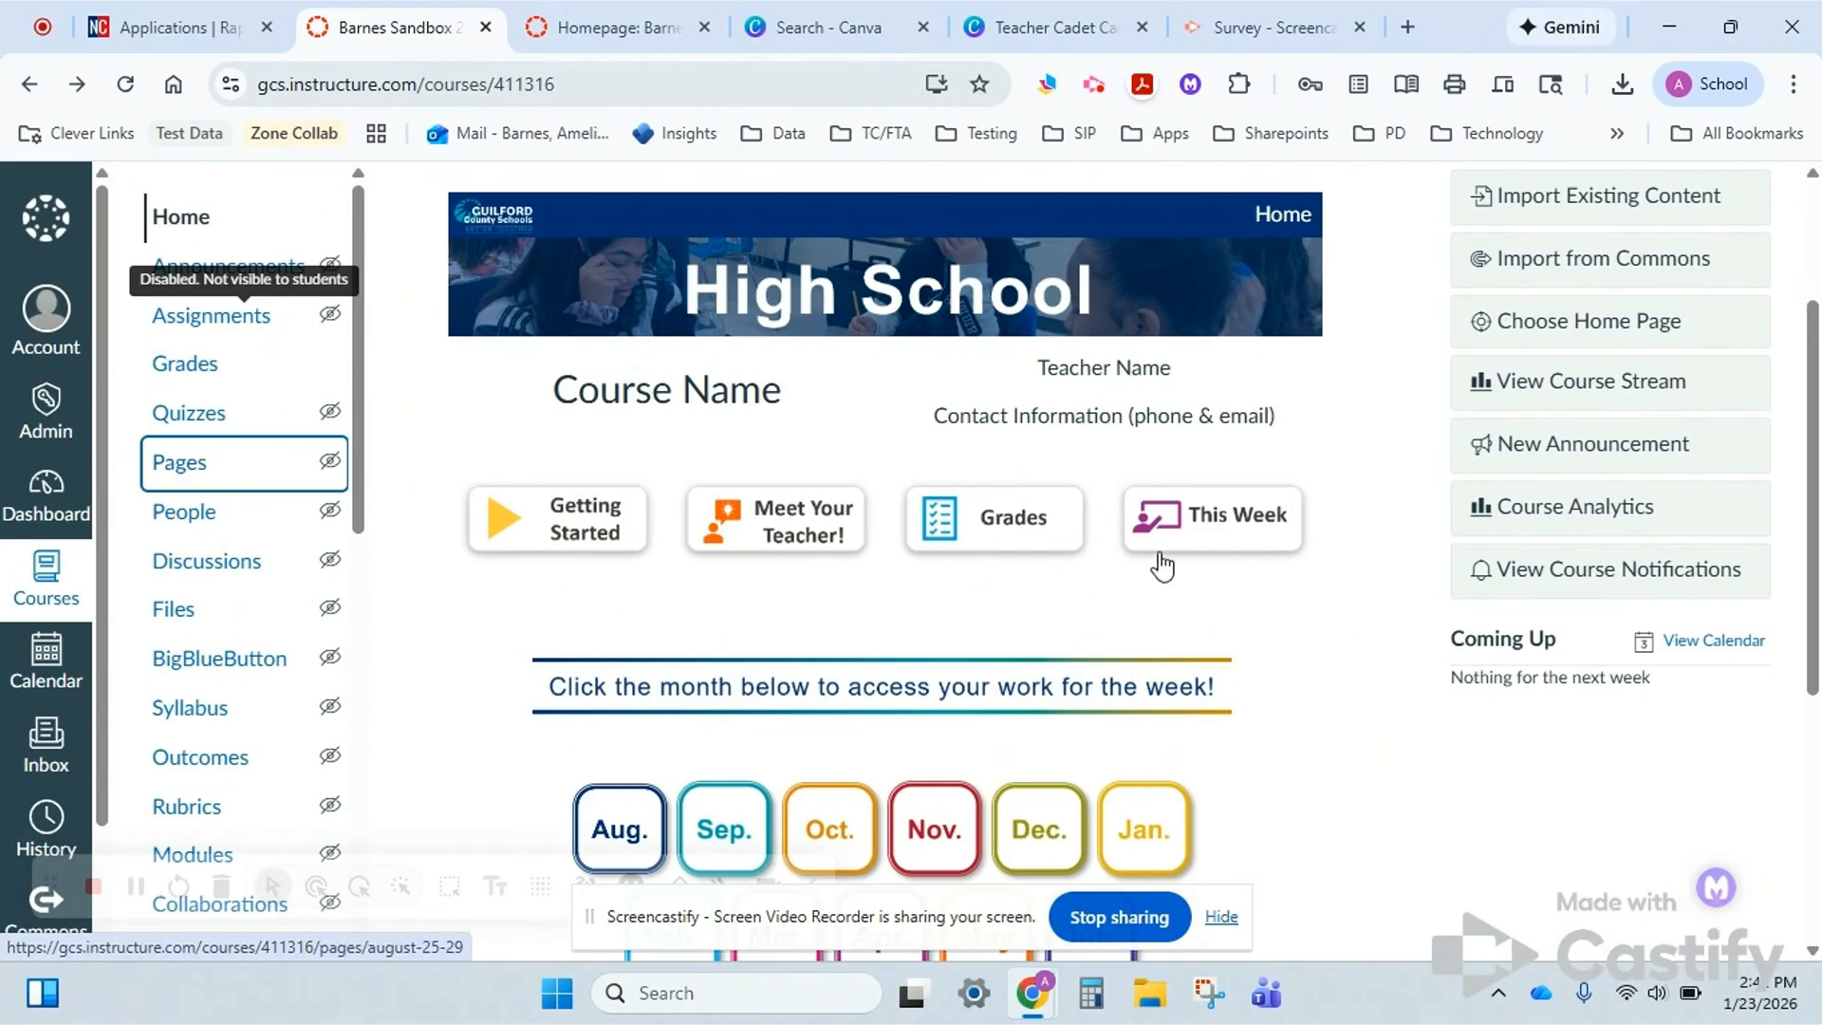
click(1043, 13)
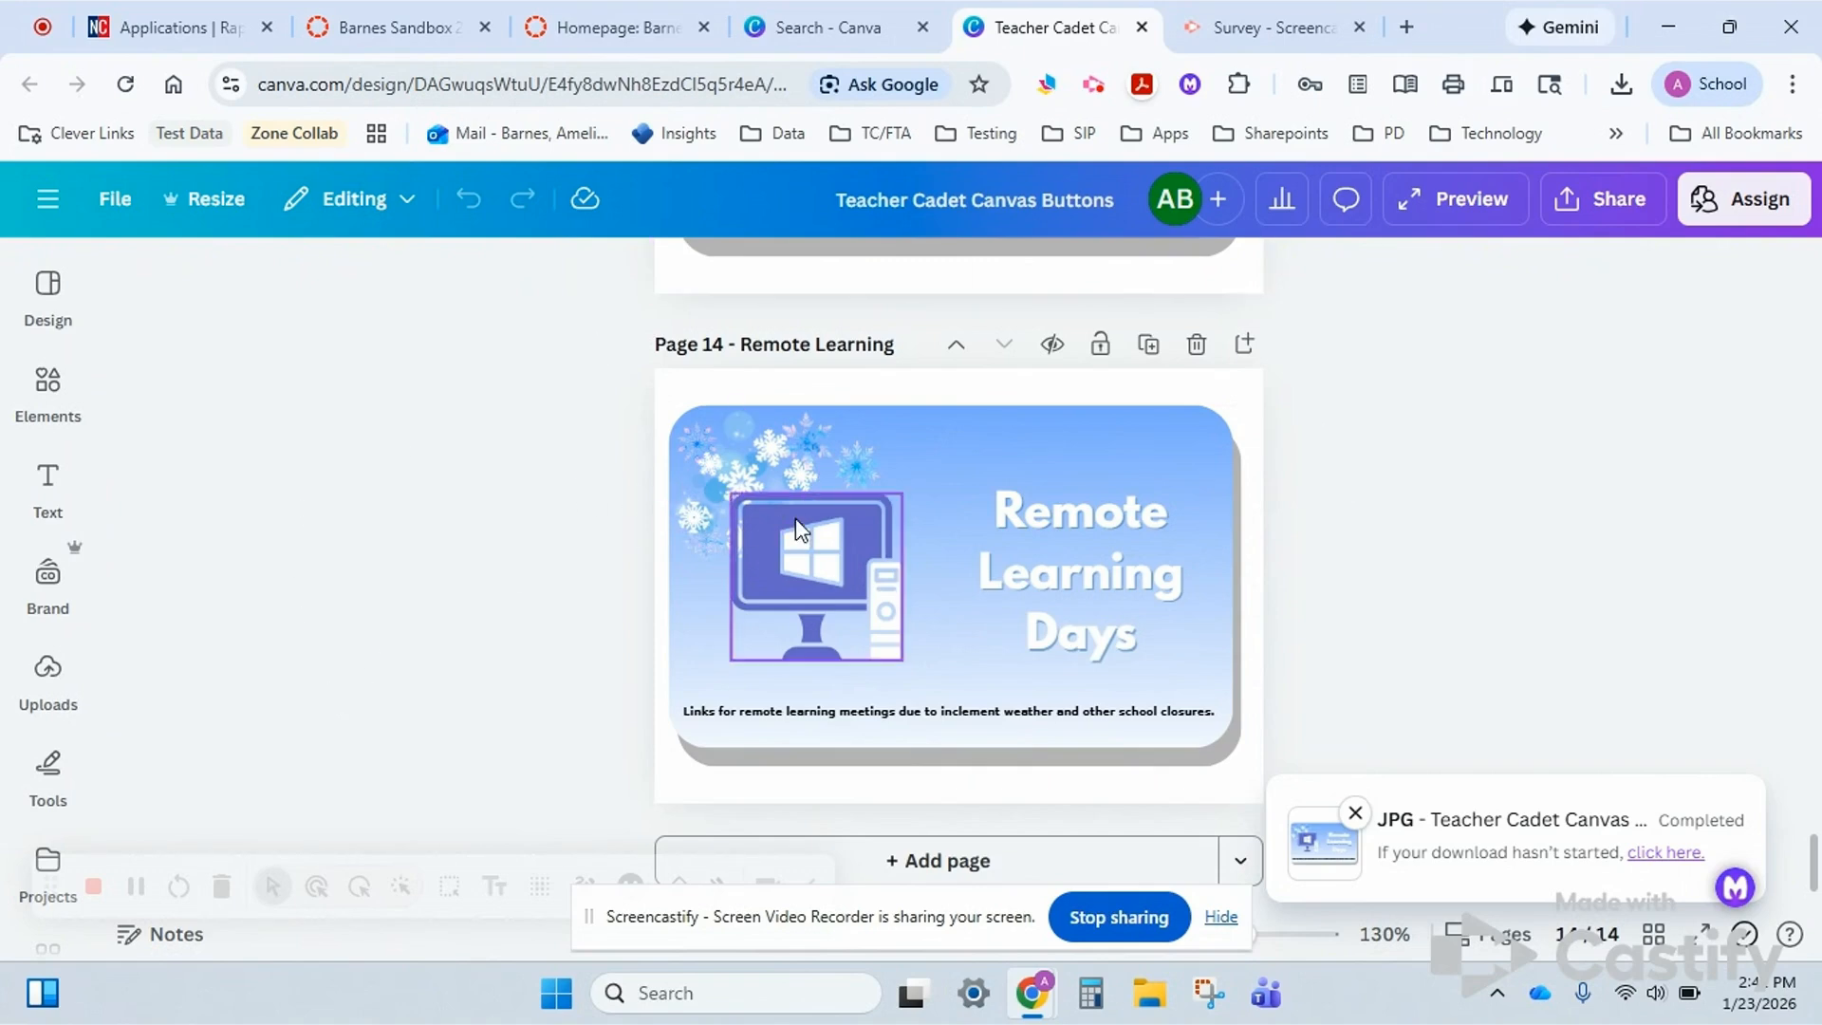
click(1620, 84)
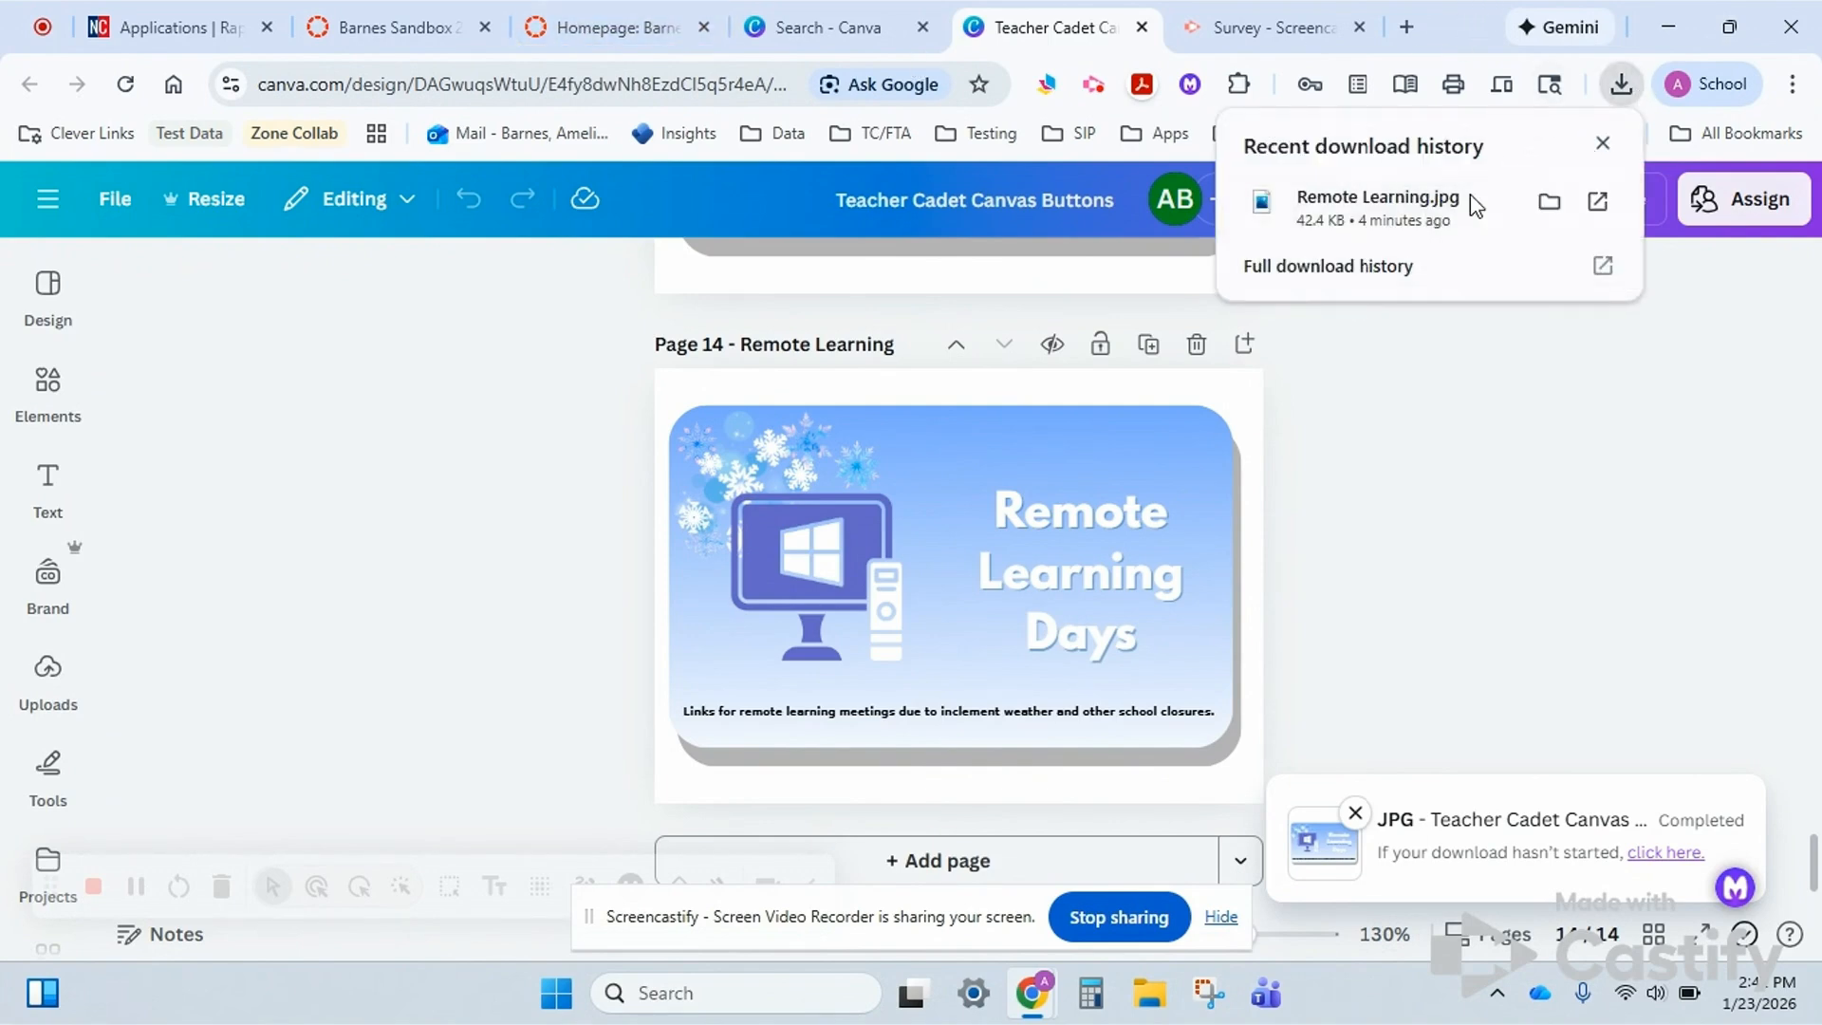
Return to the sandbox course in Canvas and open its homepage for editing at the row of navigation buttons.
click(434, 11)
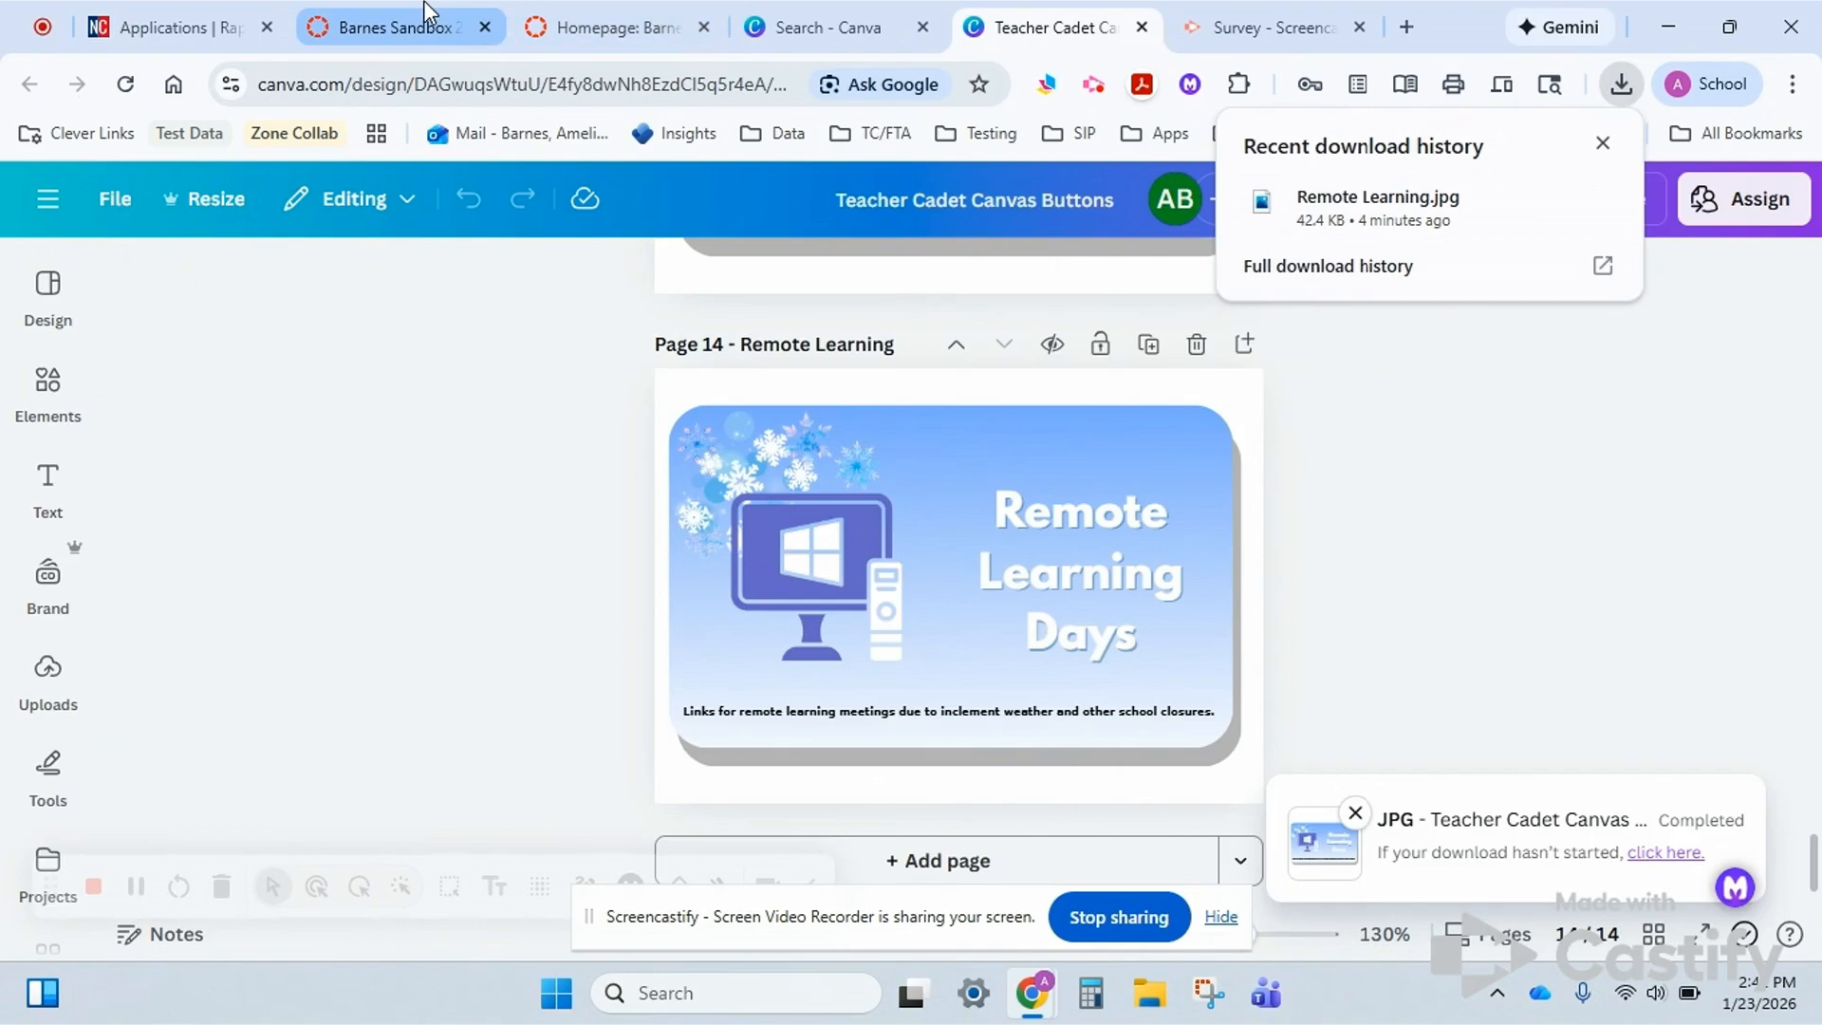
scroll(1330, 474, up, 2)
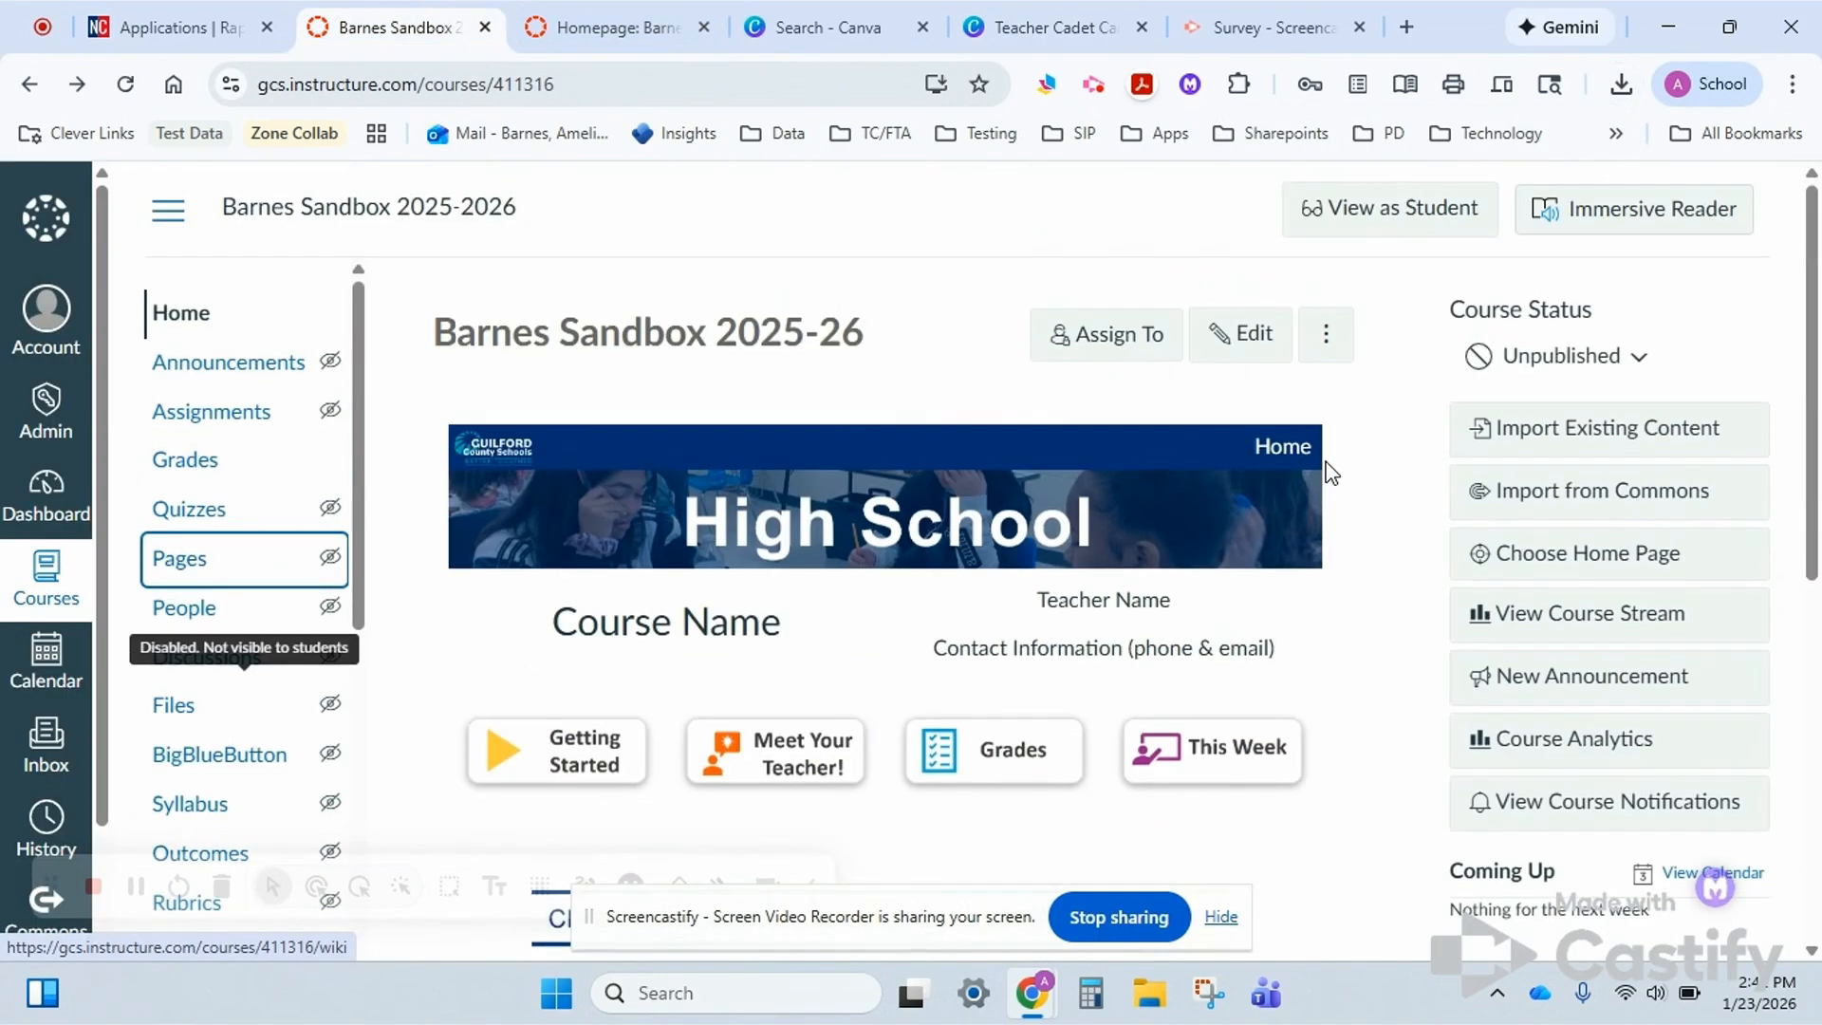
scroll(1327, 473, down, 1)
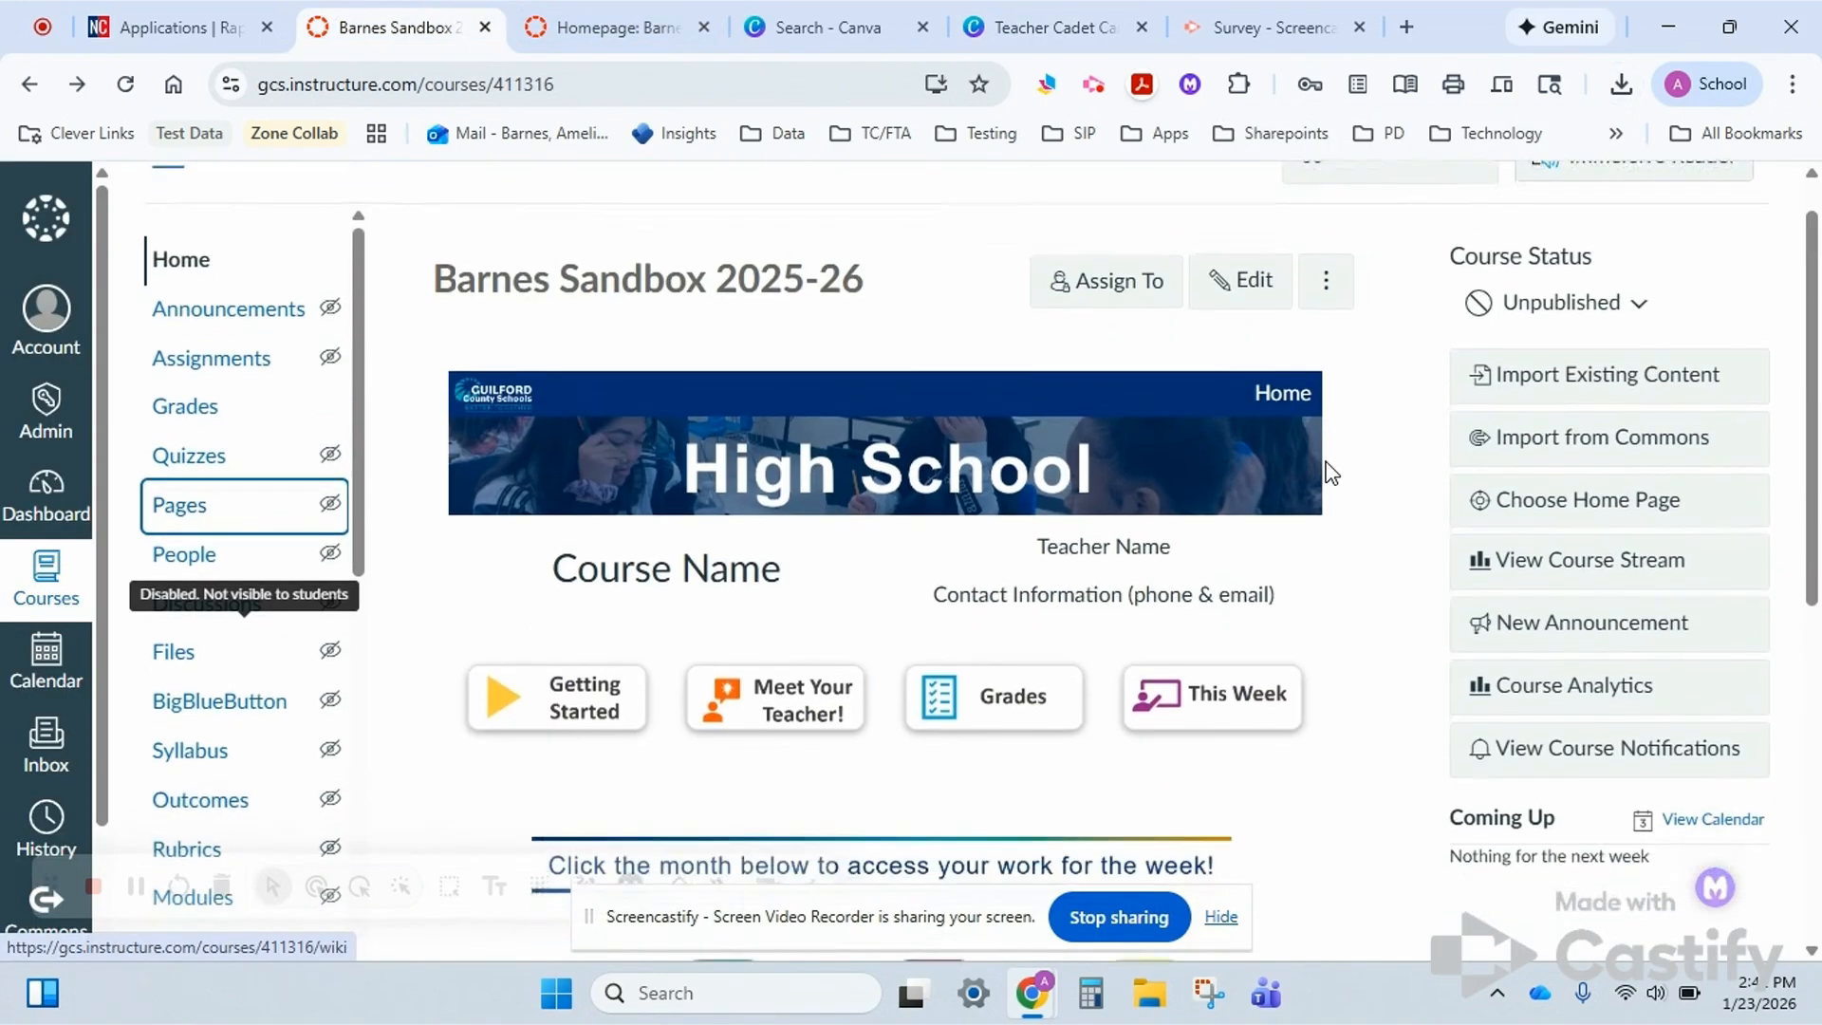
click(1253, 282)
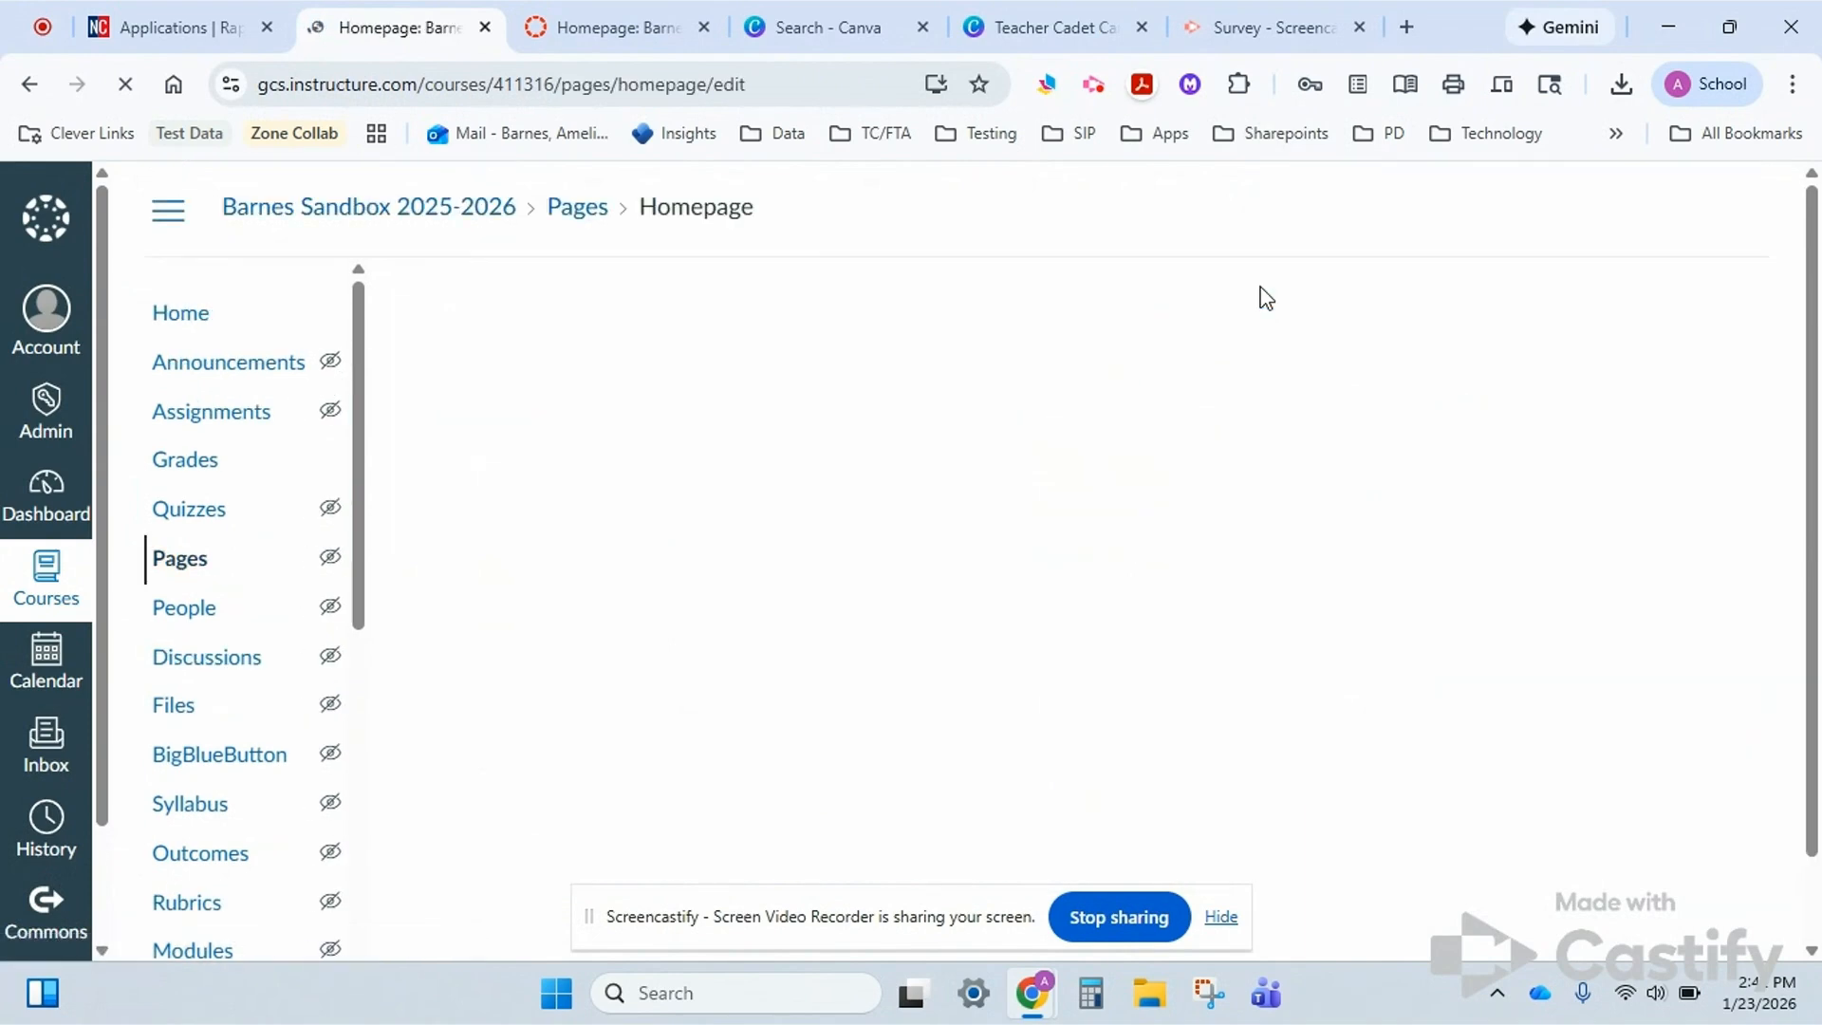
scroll(1266, 298, down, 2)
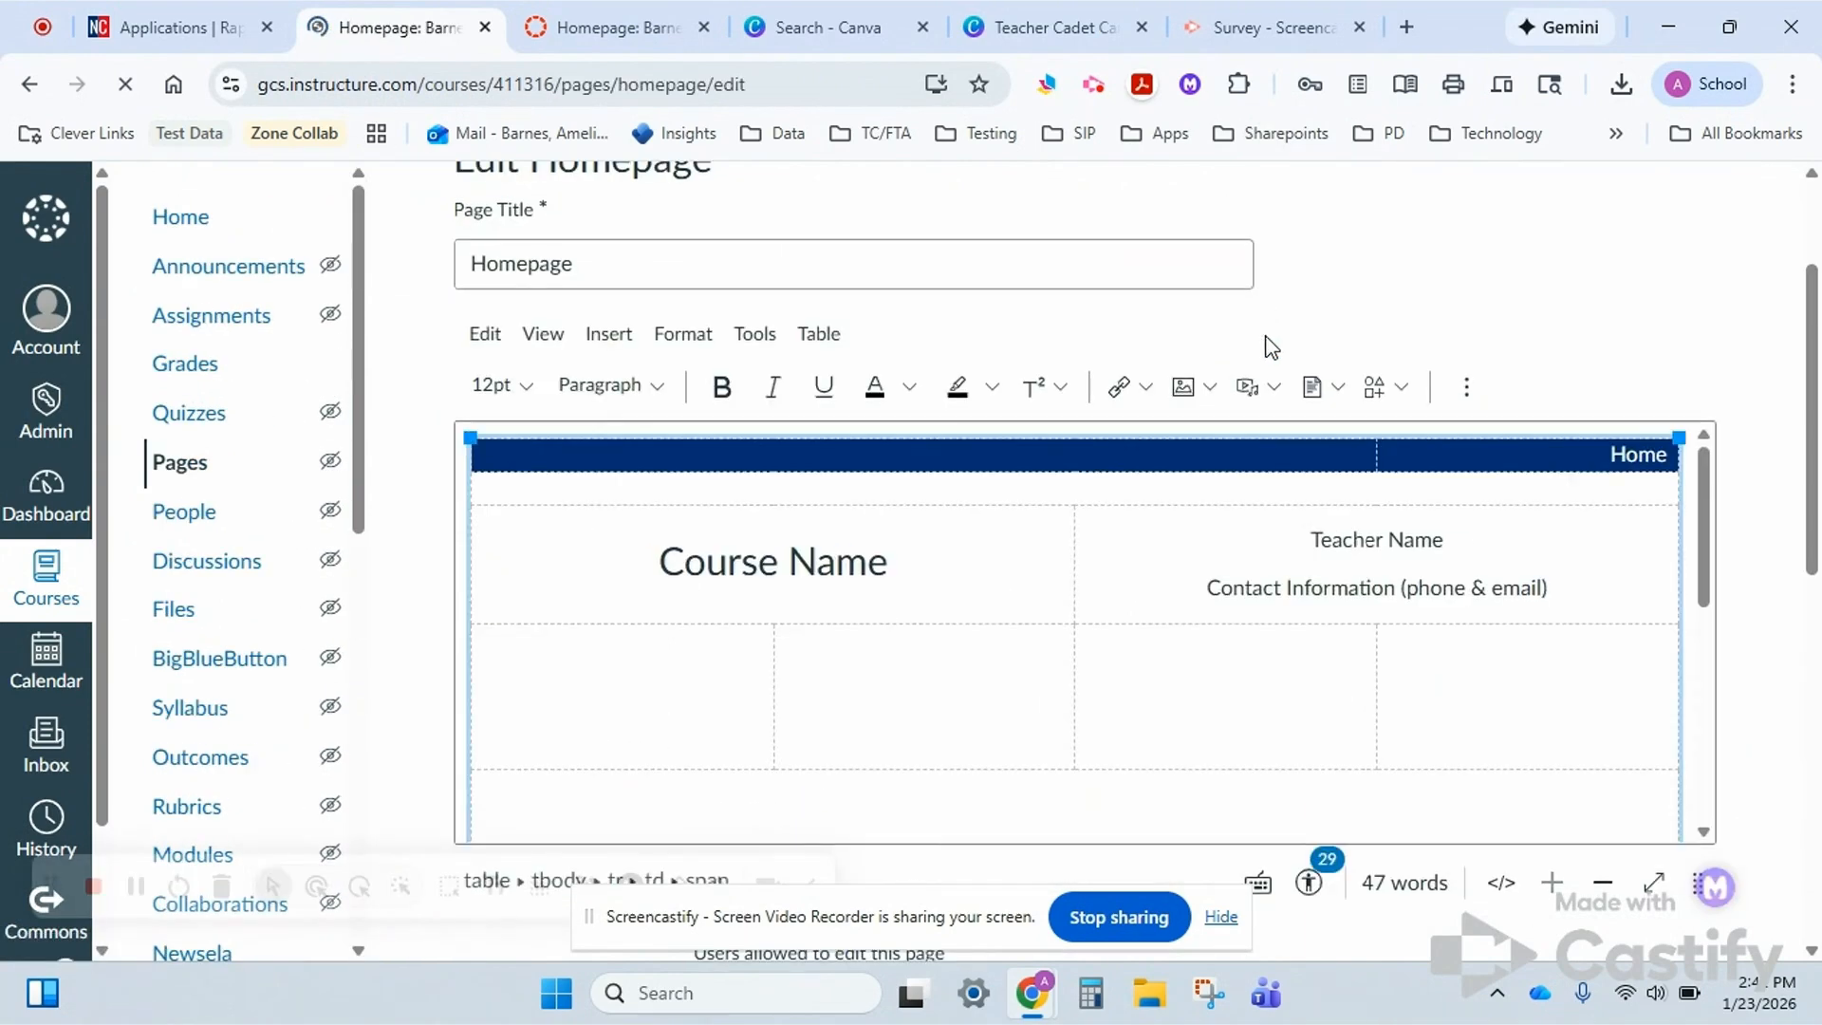
scroll(1183, 724, down, 3)
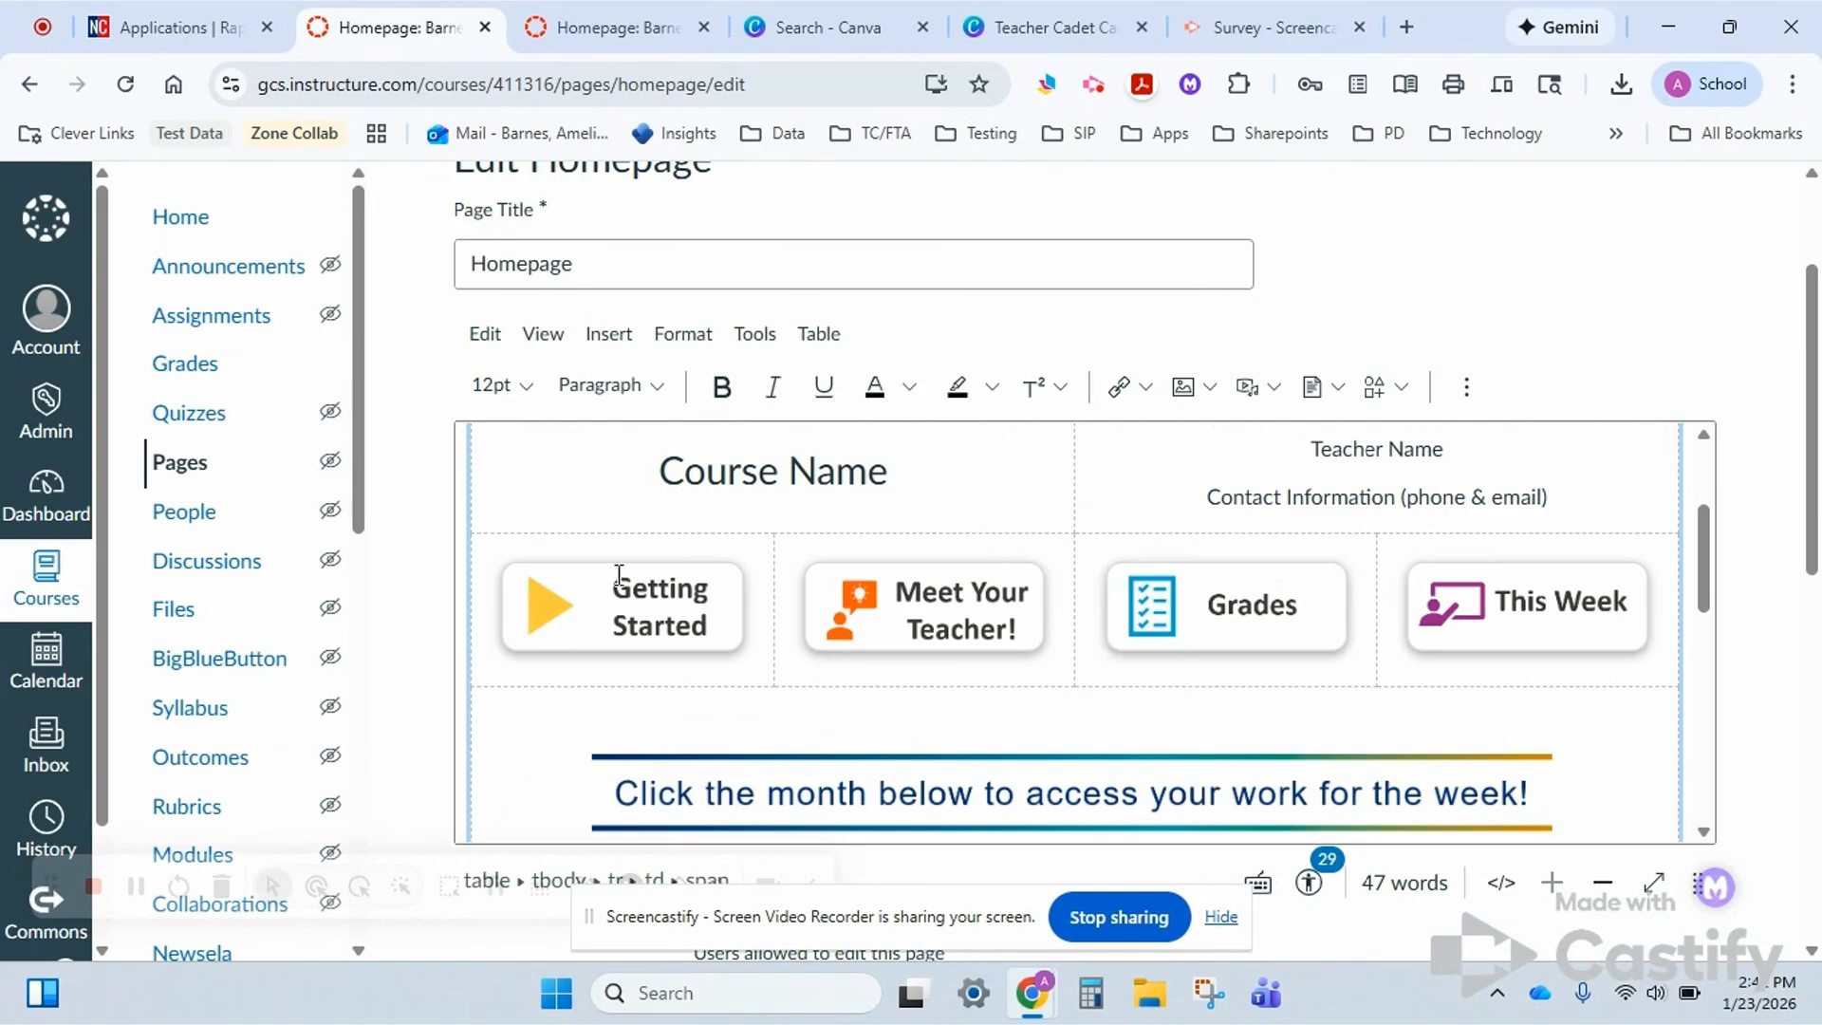
click(1670, 612)
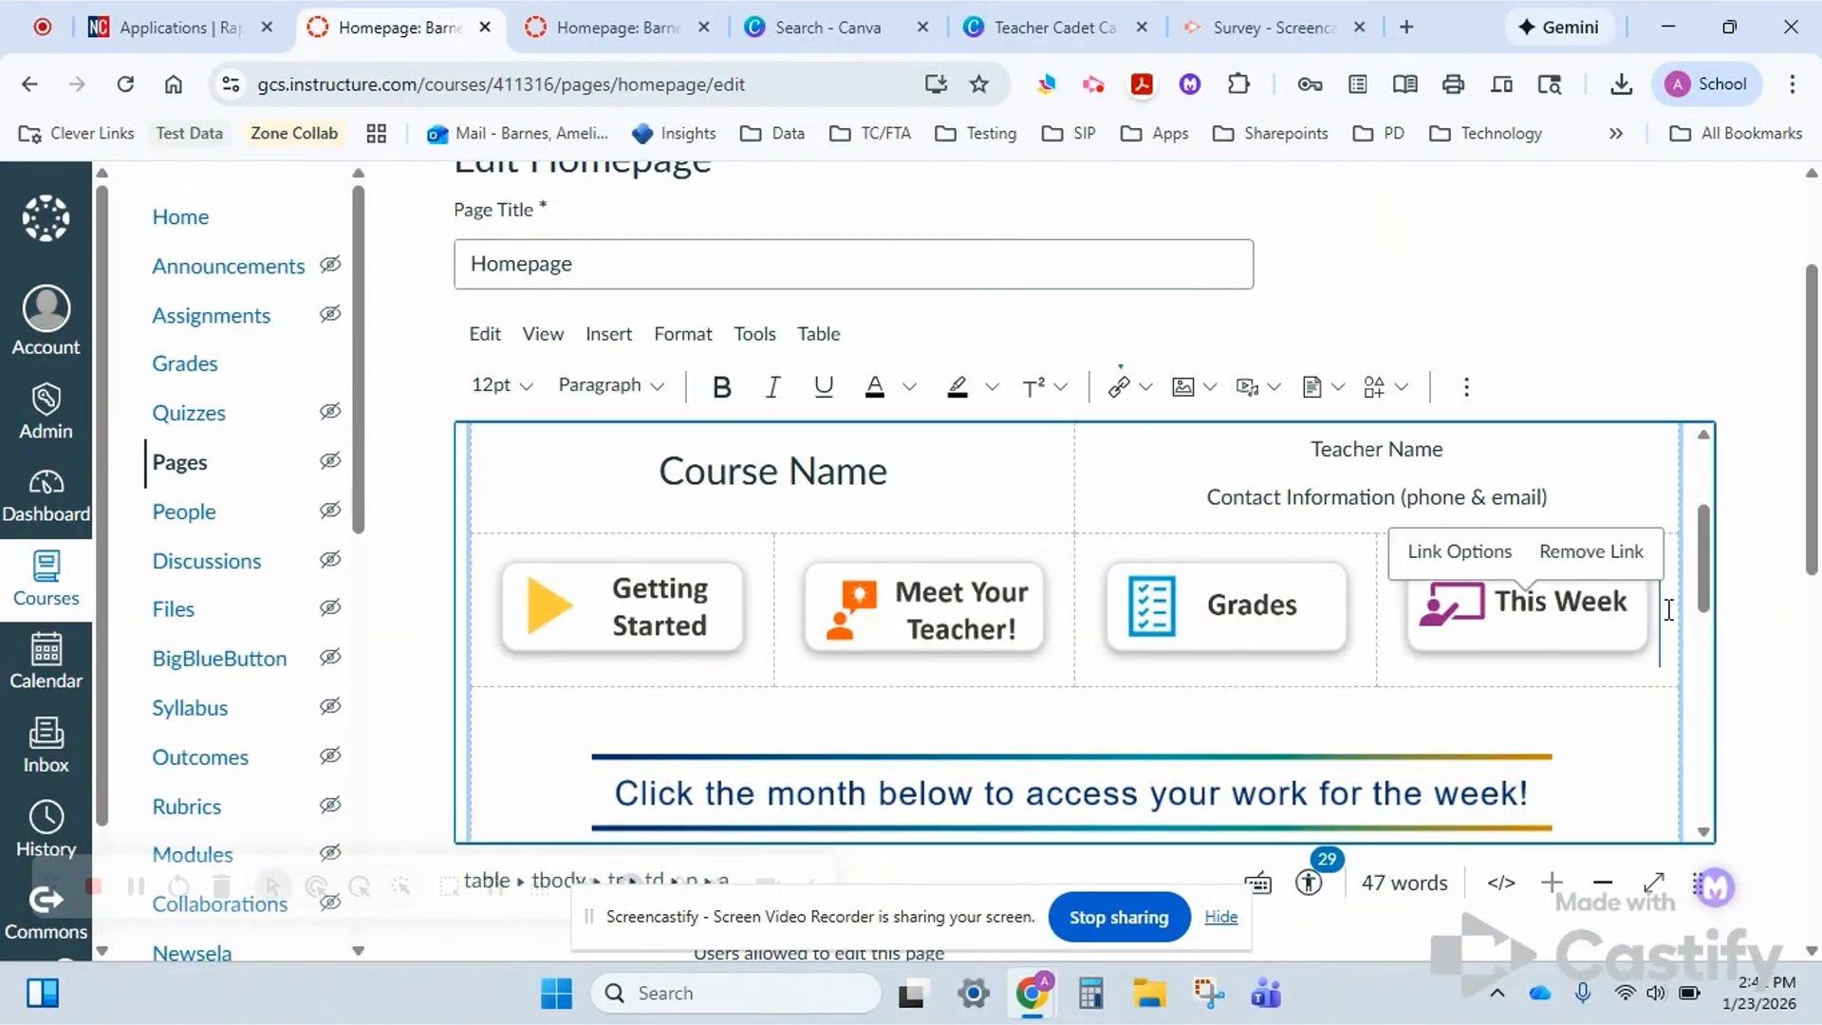
right_click(1668, 610)
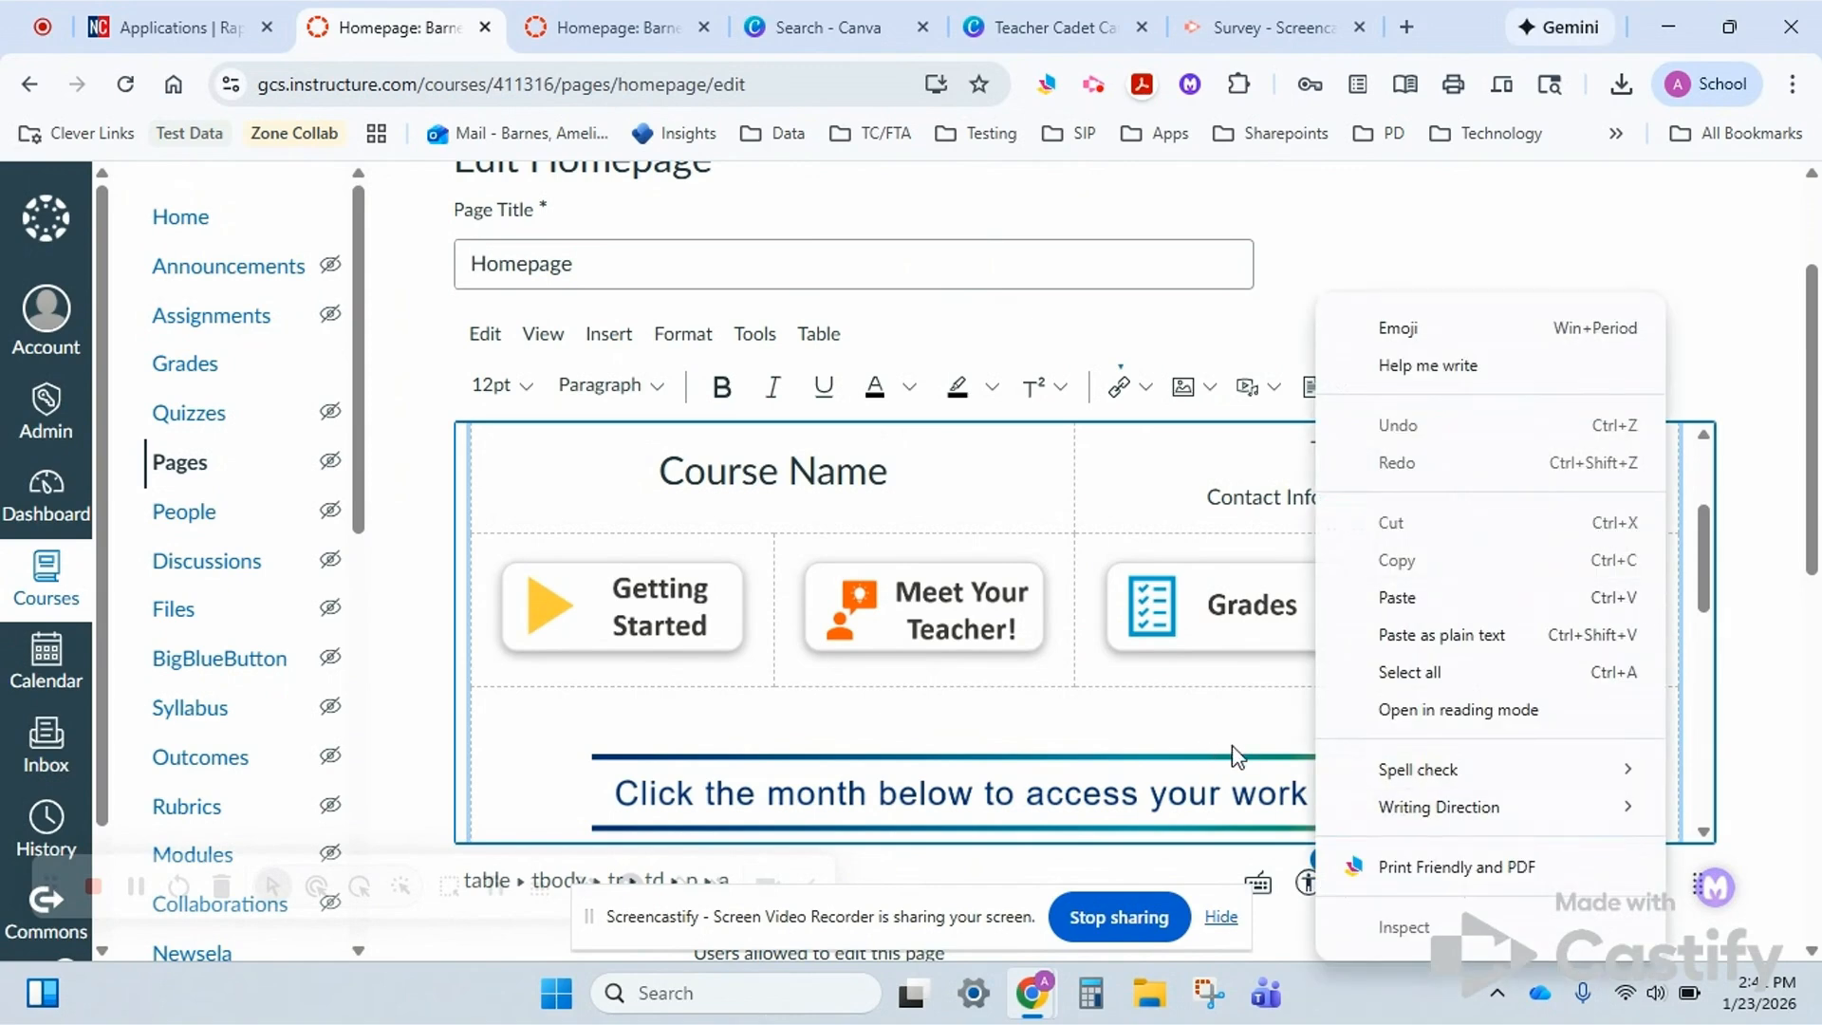
click(1225, 670)
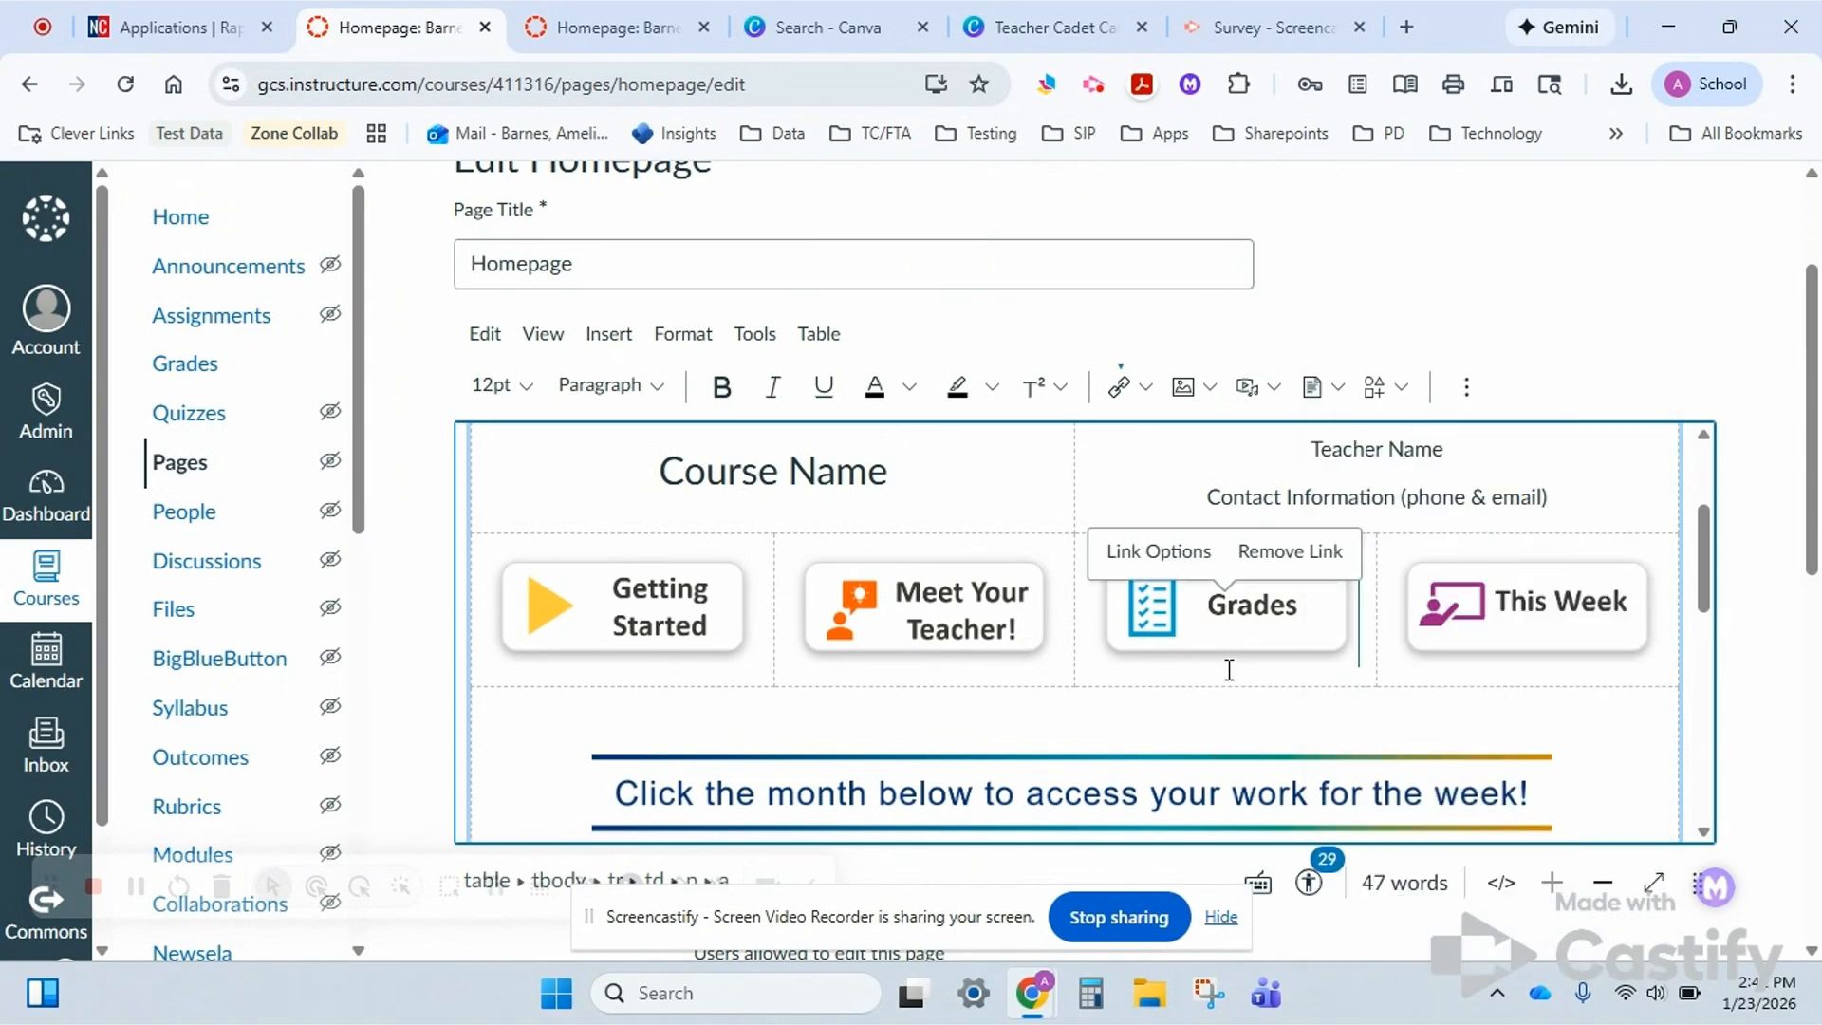
Insert a table row below the row containing the This Week button.
click(1655, 661)
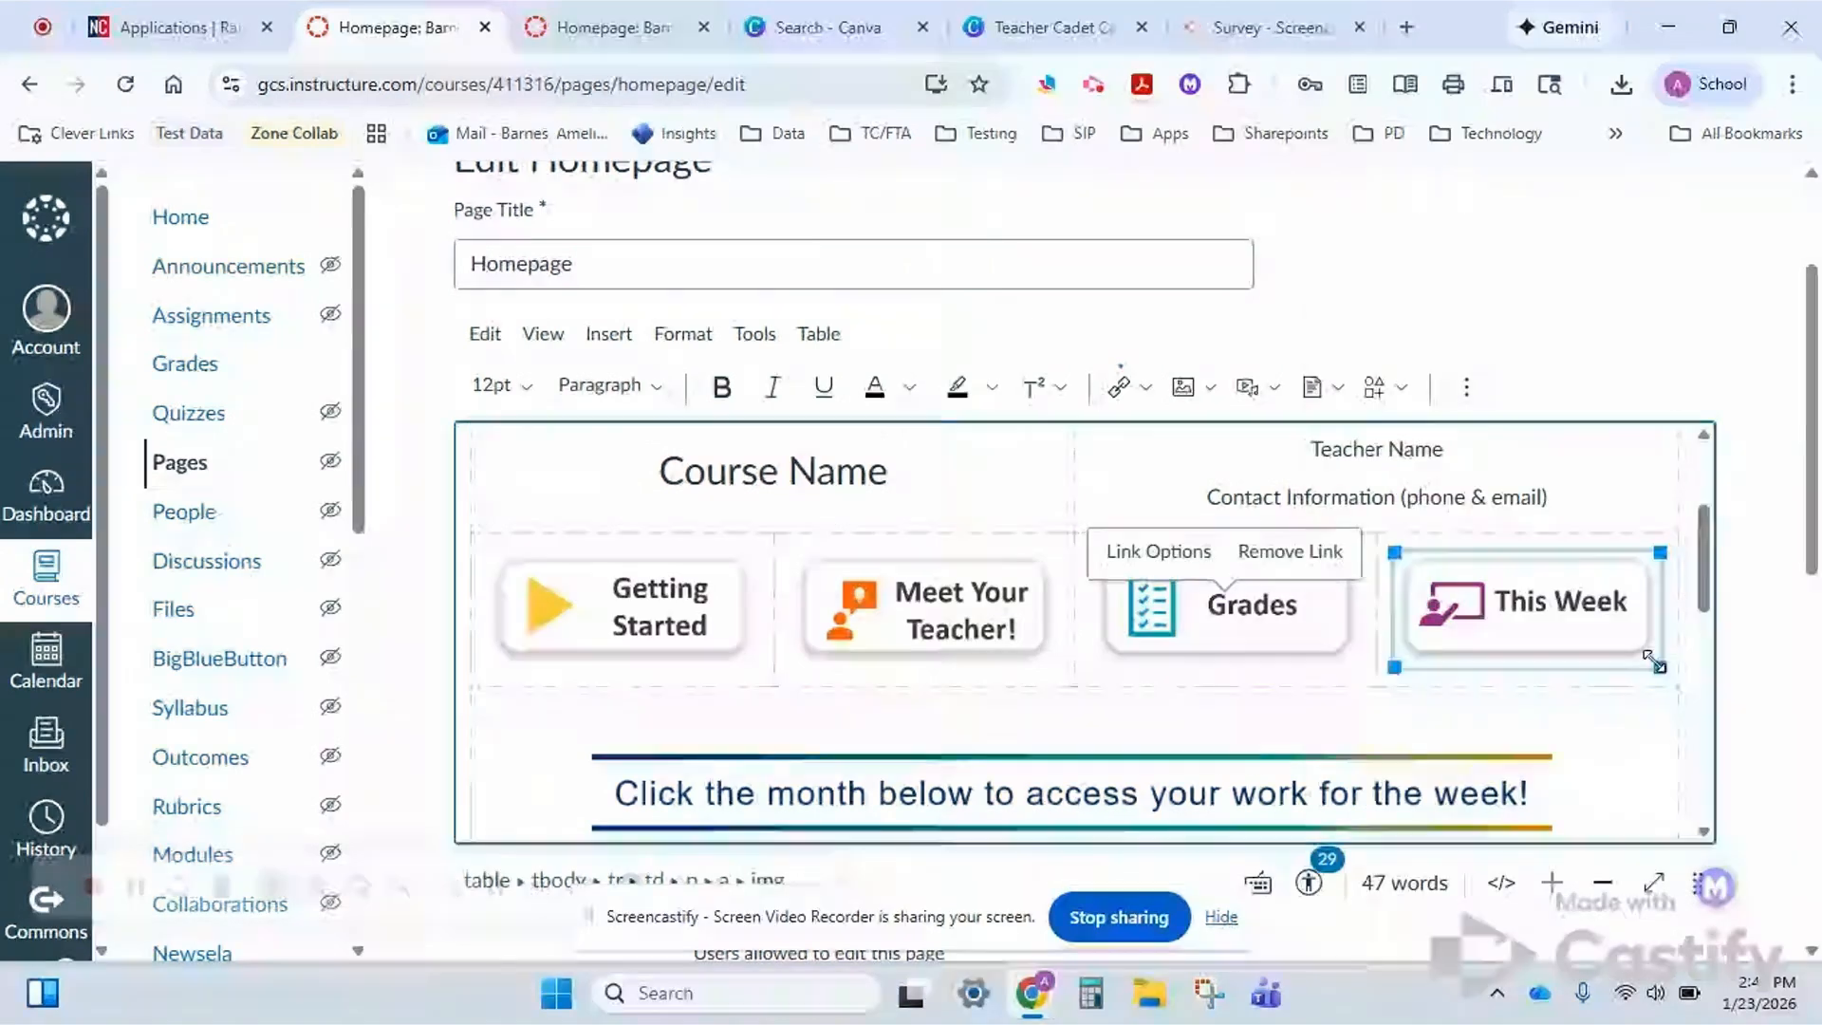
click(1467, 389)
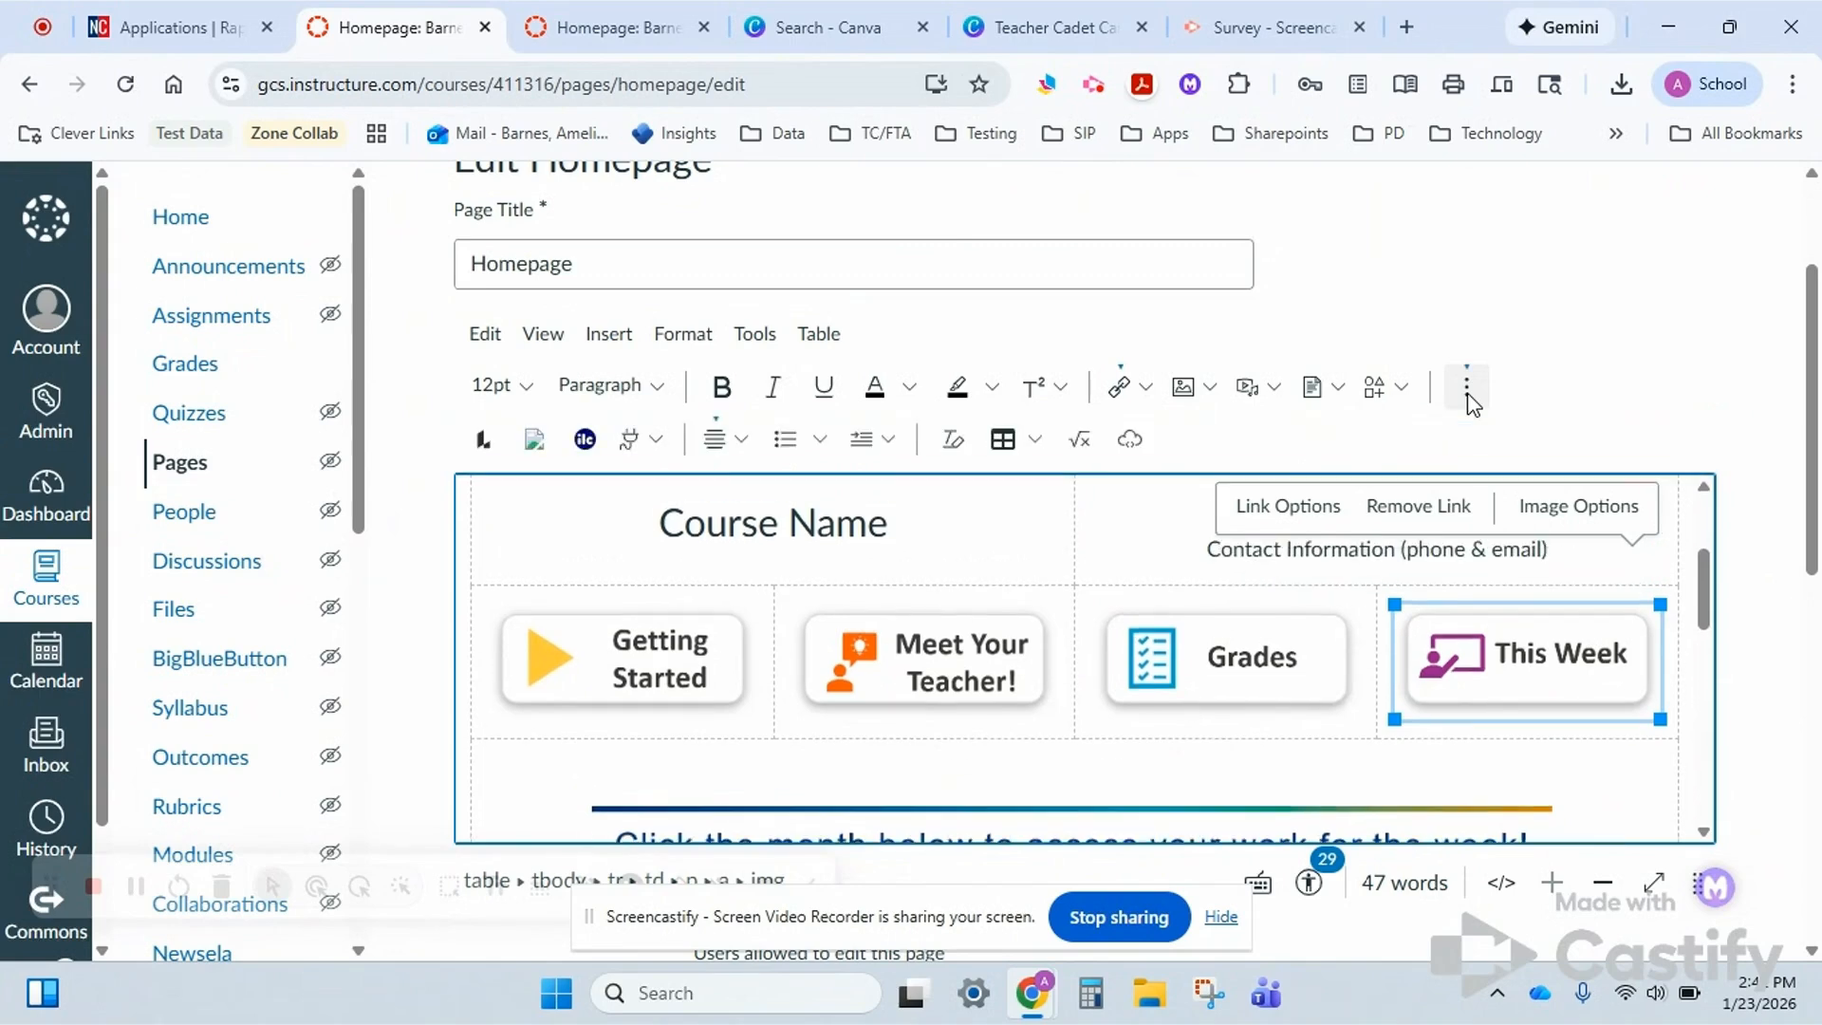
click(1034, 441)
mouse_move(1123, 589)
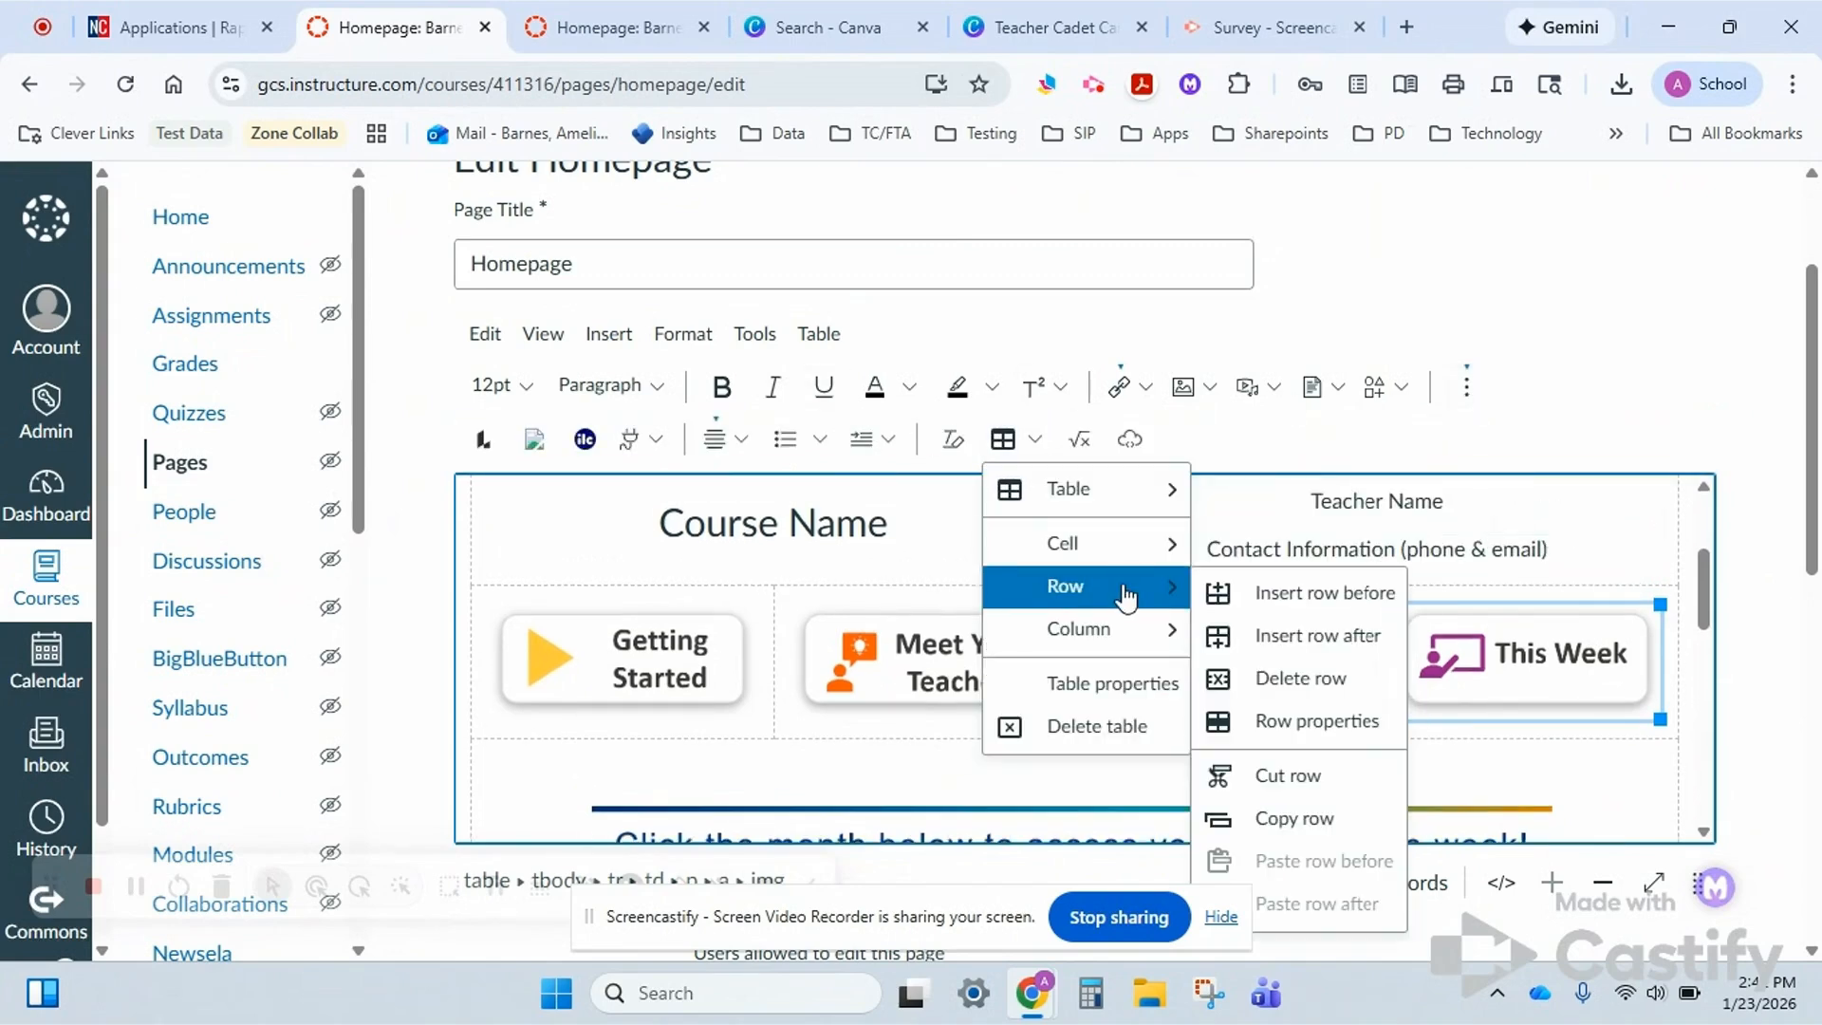
click(1292, 638)
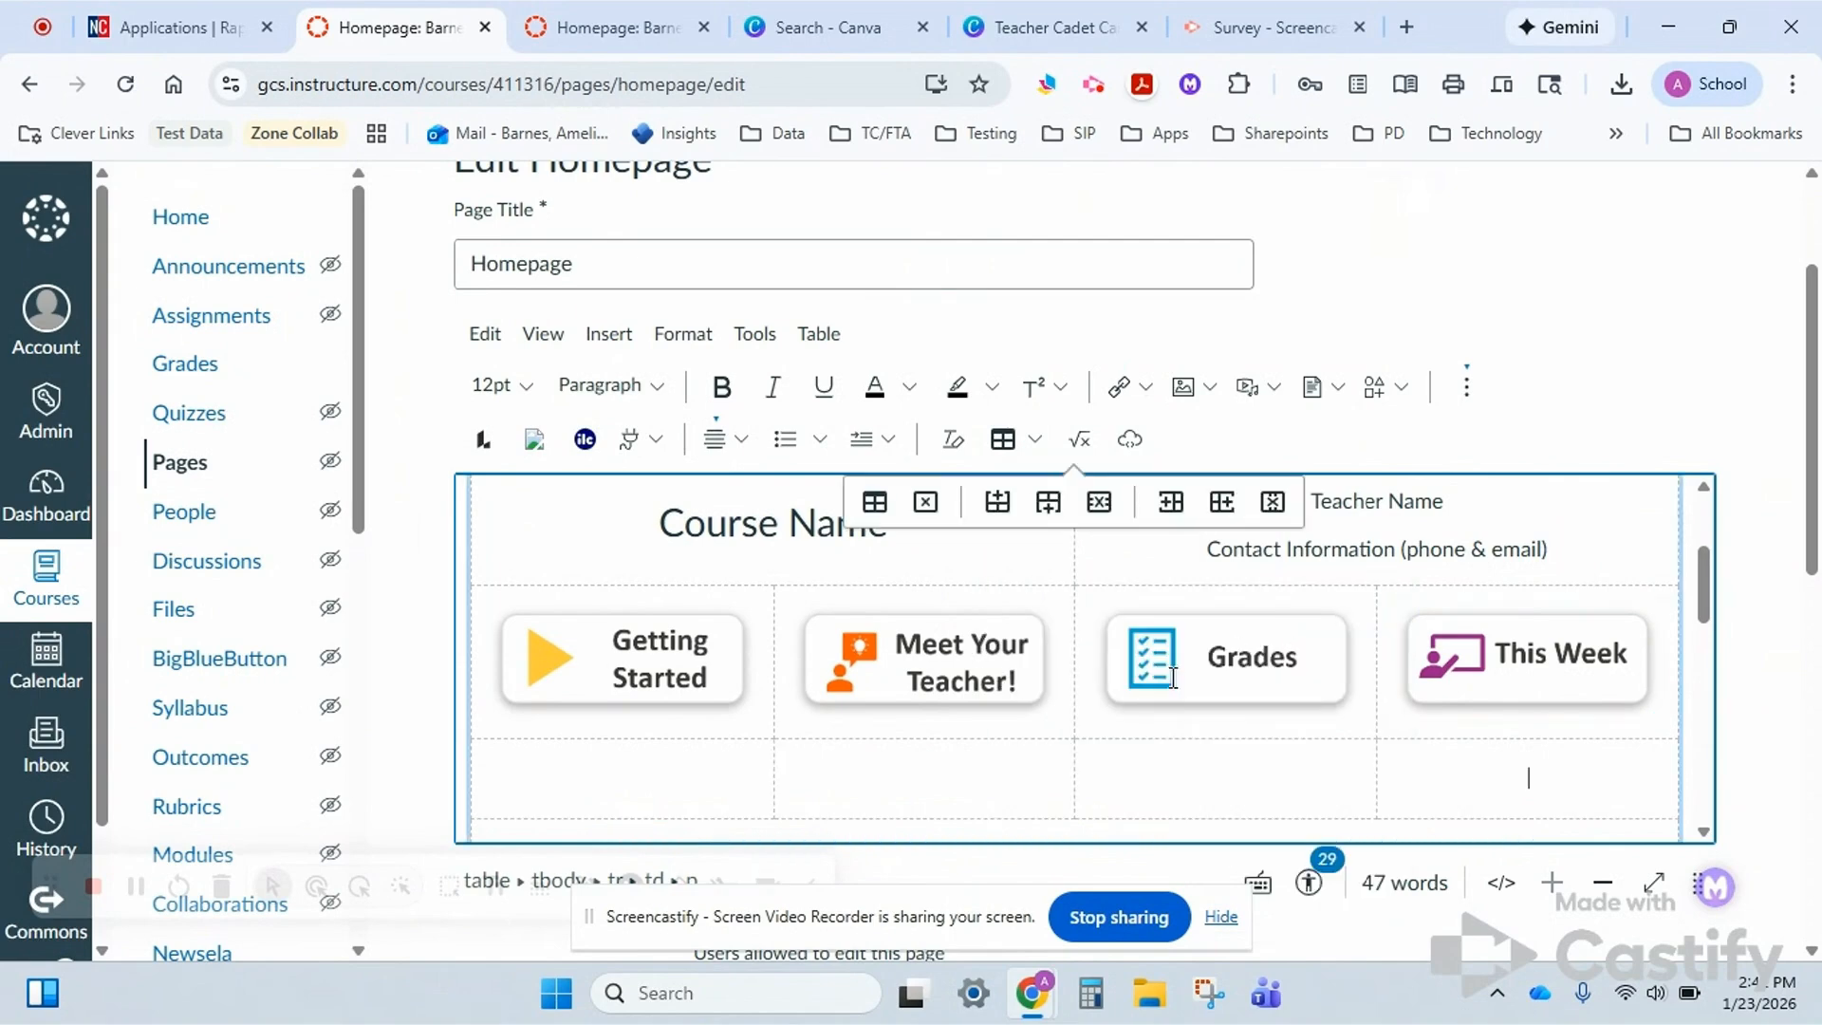
Upload Remote Learning.jpg as an embedded image in the new row's second cell, with alt text "Button linking to Live Teaching information.".
scroll(1179, 752, down, 2)
click(903, 622)
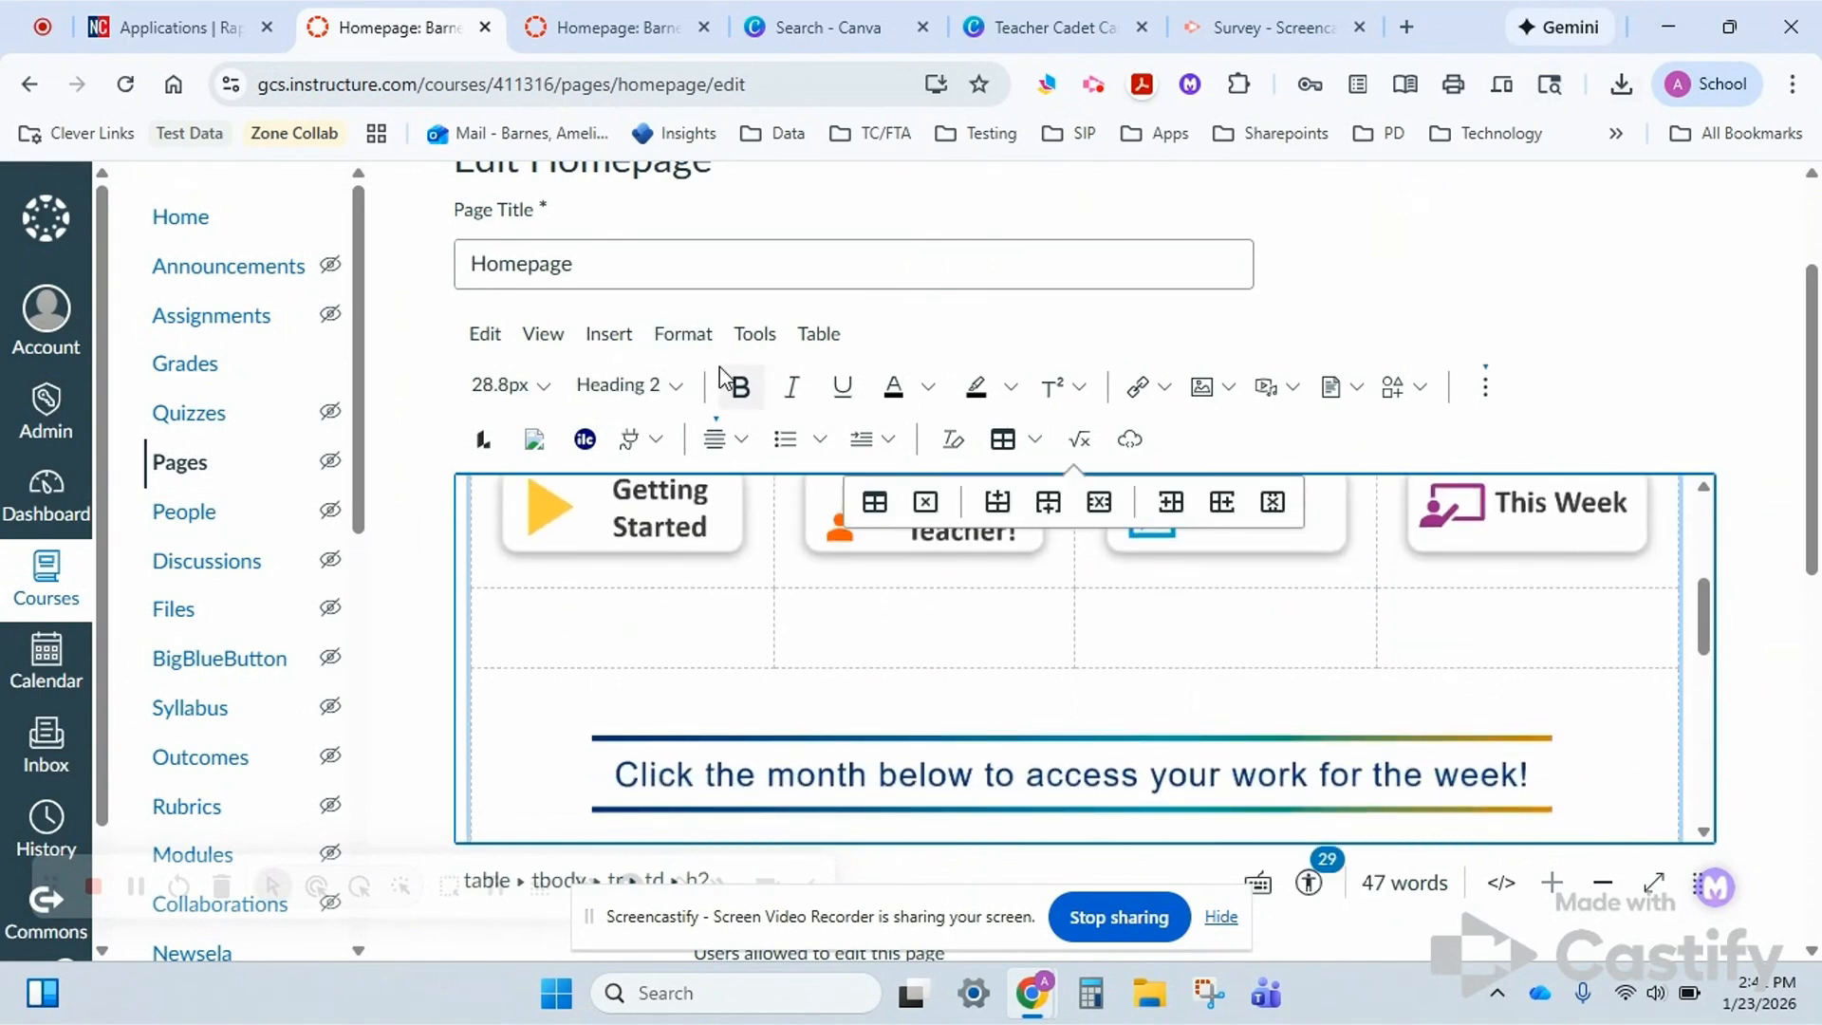
click(608, 338)
mouse_move(691, 431)
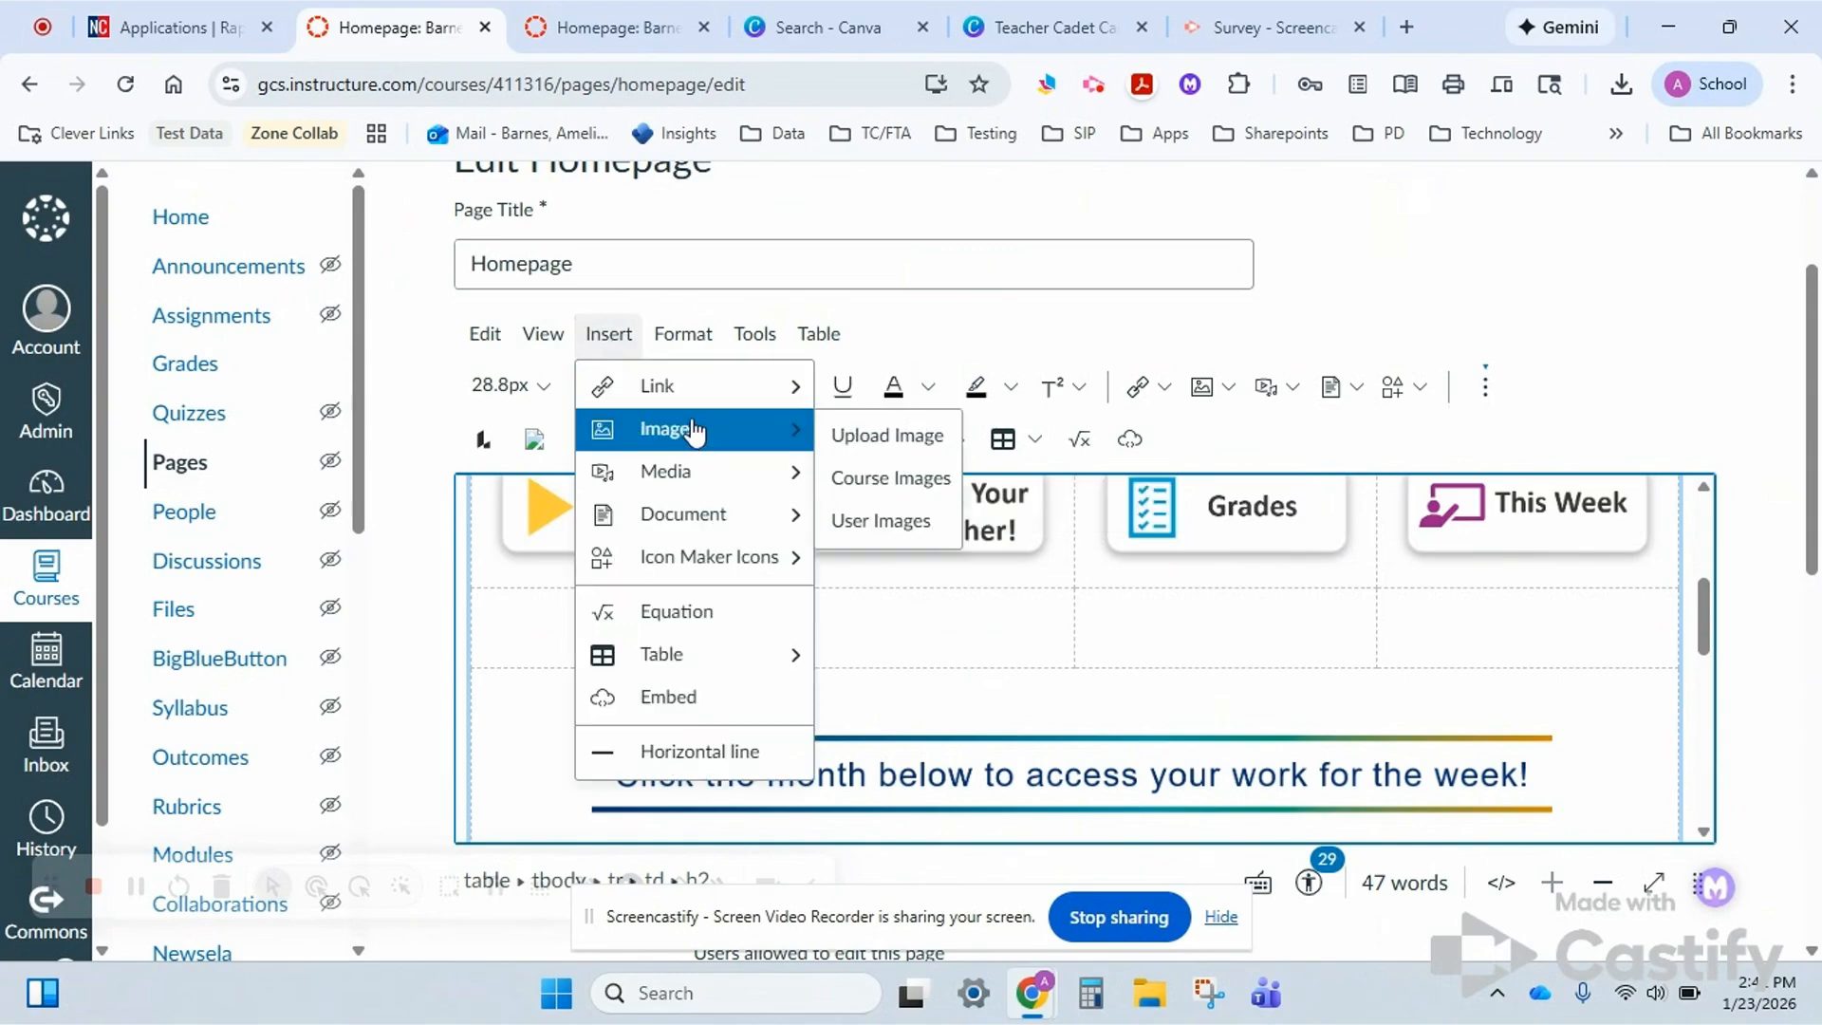
click(887, 435)
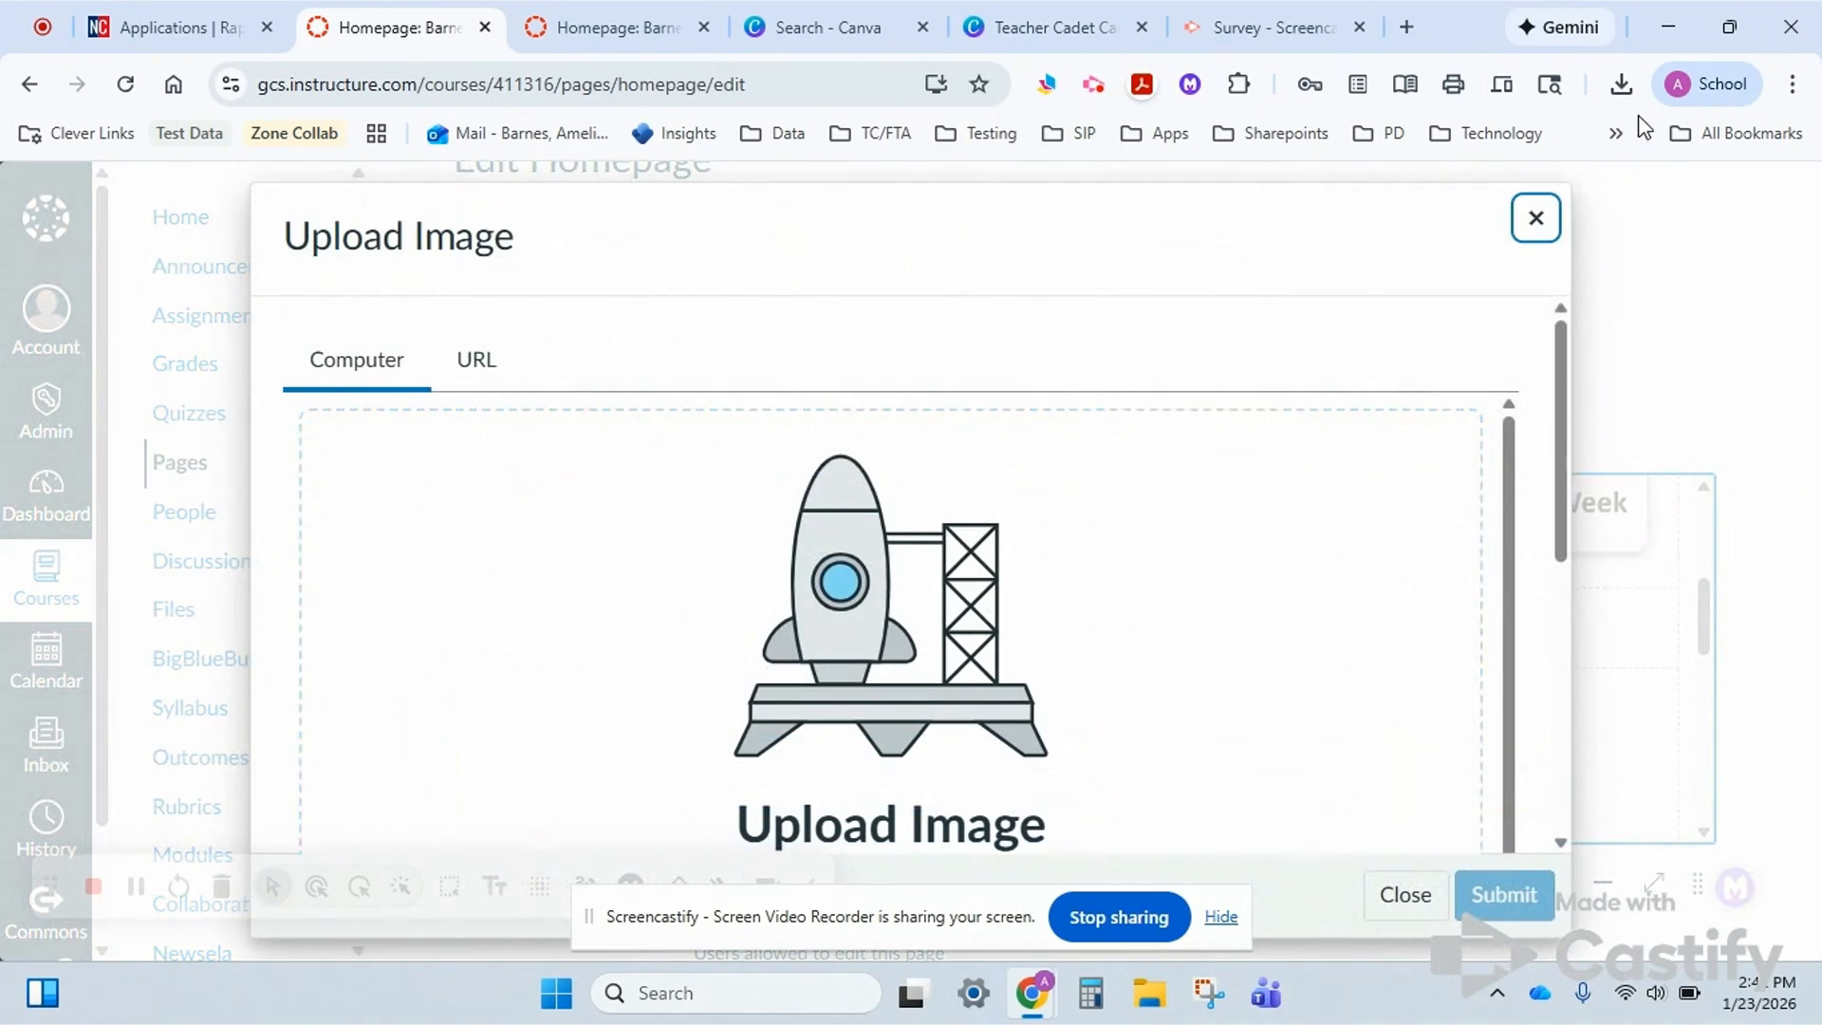
click(1607, 94)
drag(1376, 204, 956, 765)
scroll(1169, 718, down, 5)
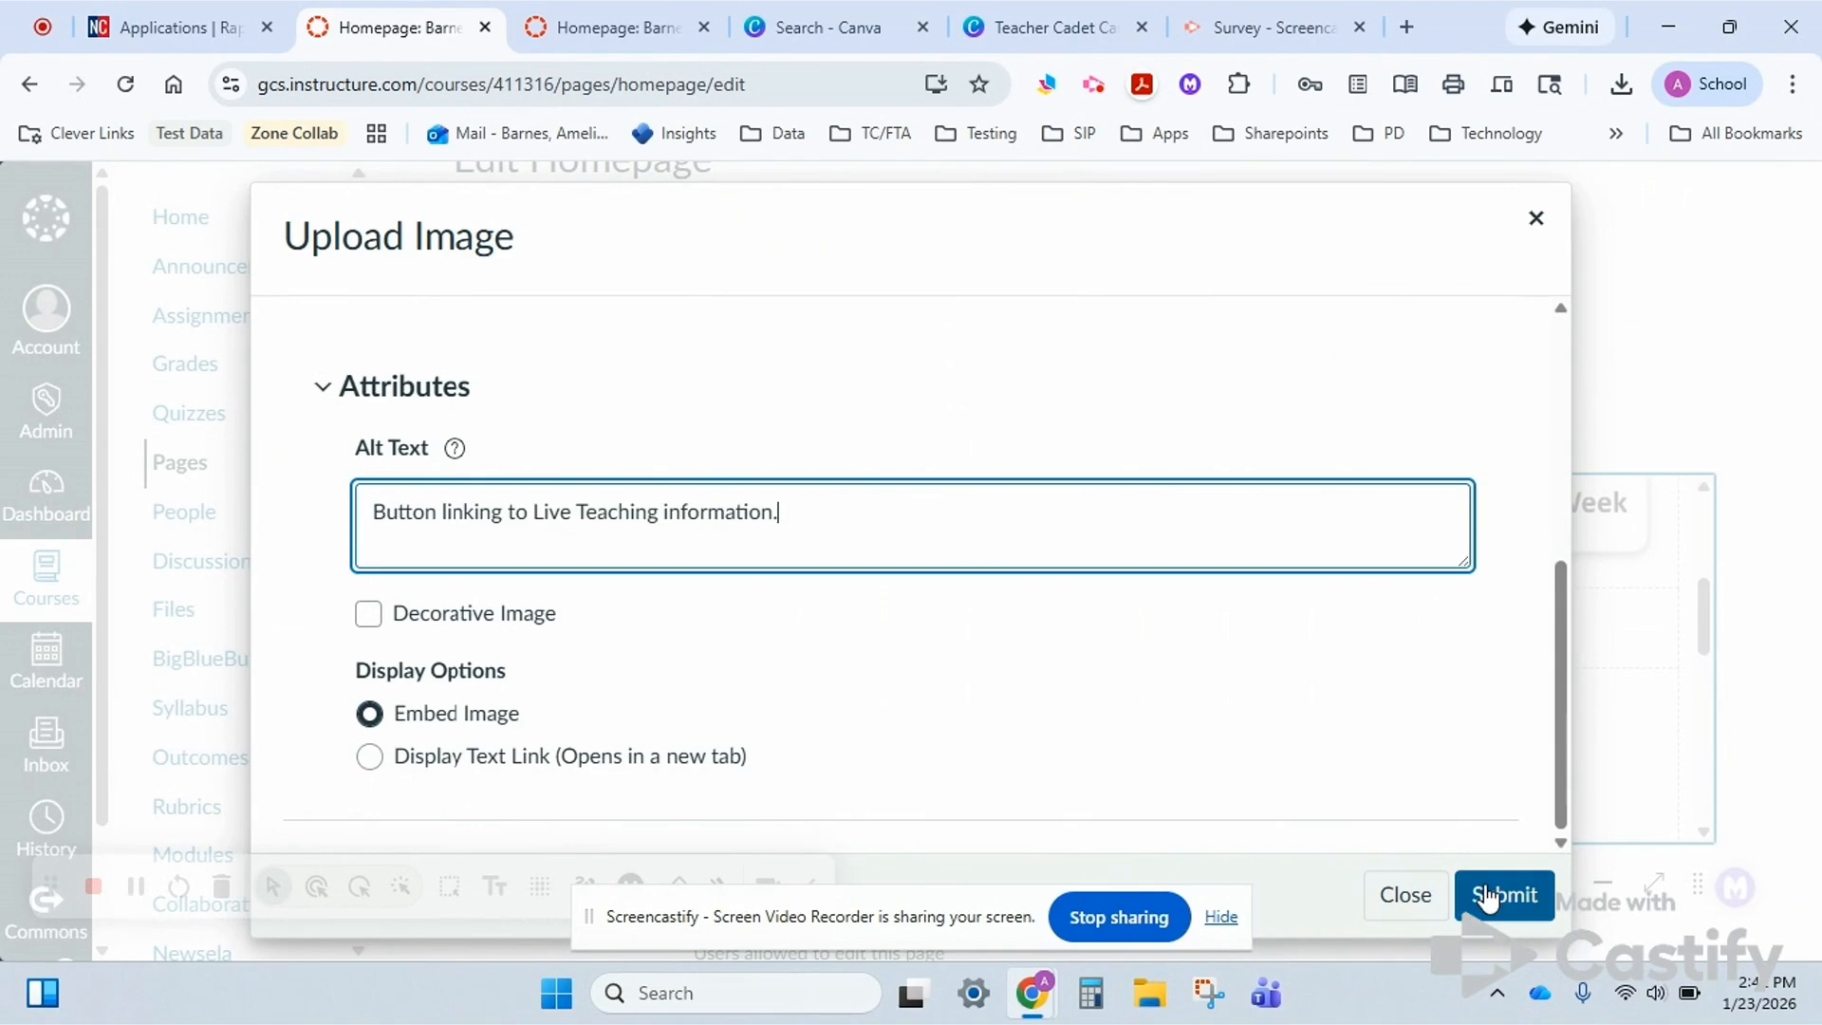
click(1507, 894)
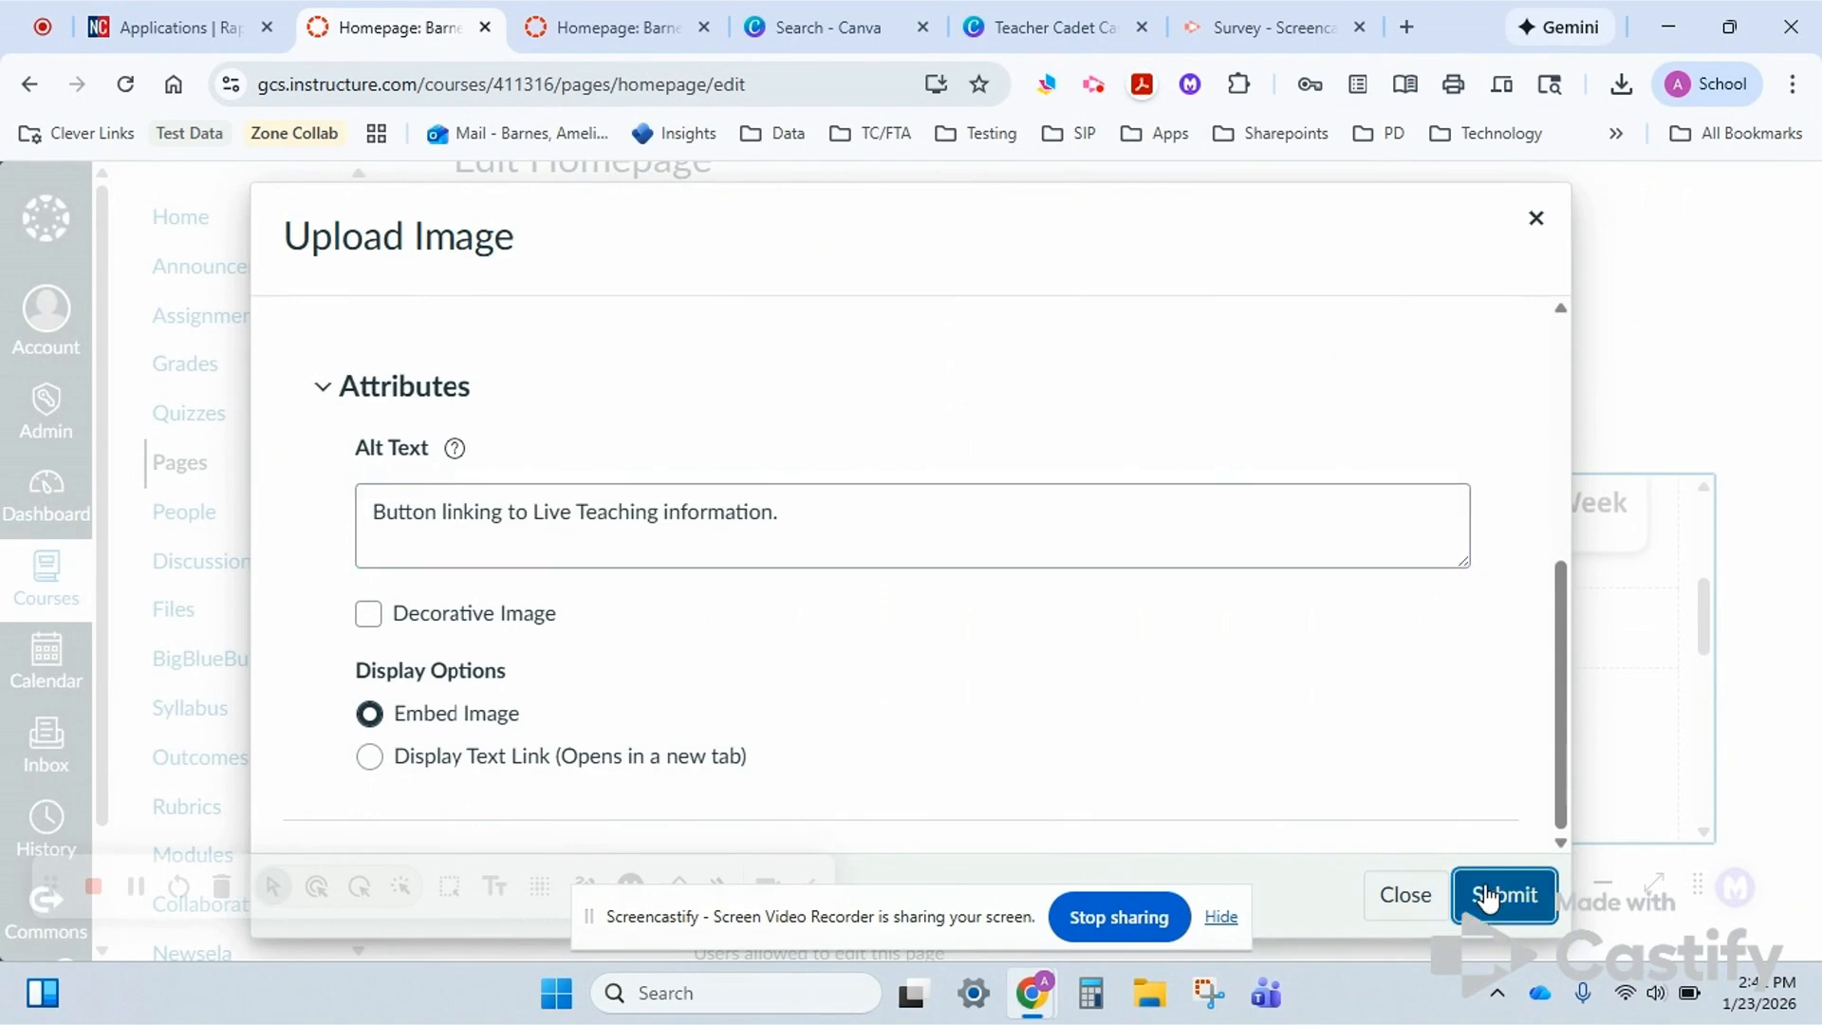
Shrink the Remote Learning Days image to about the width of the Meet Your Teacher button above it.
scroll(1455, 882, down, 3)
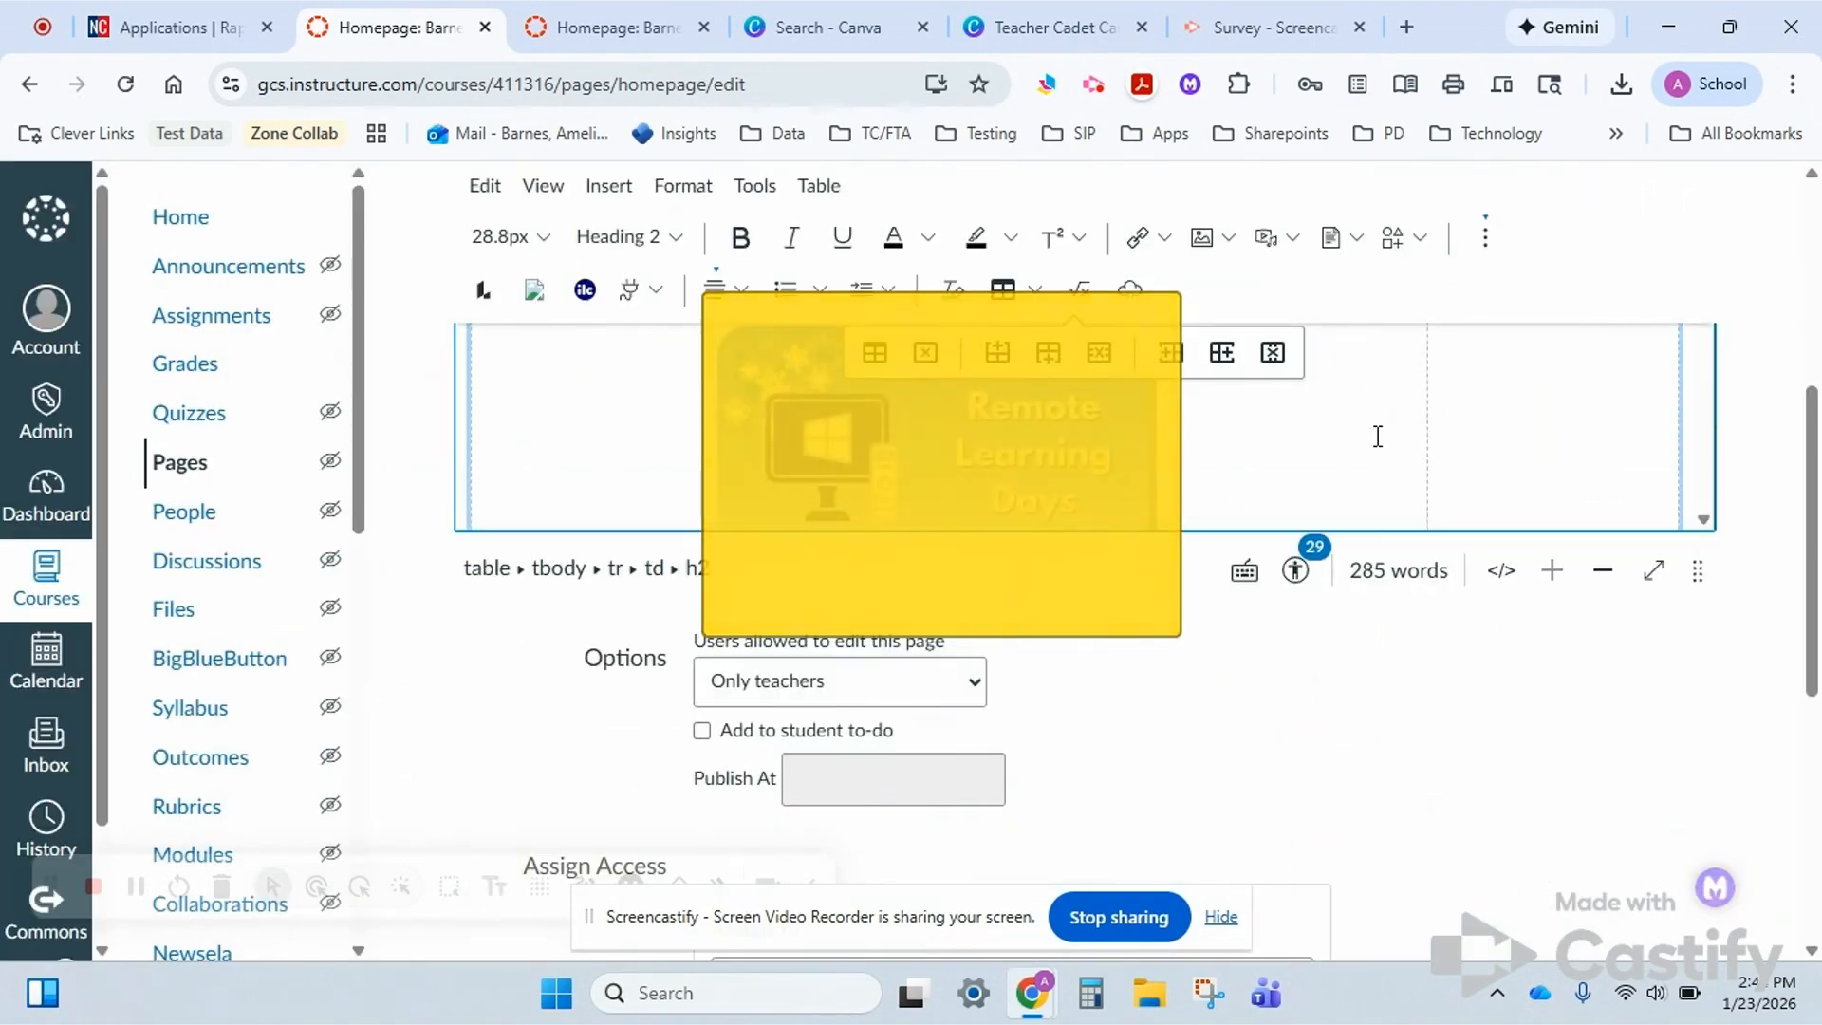
click(1031, 422)
scroll(1199, 491, down, 2)
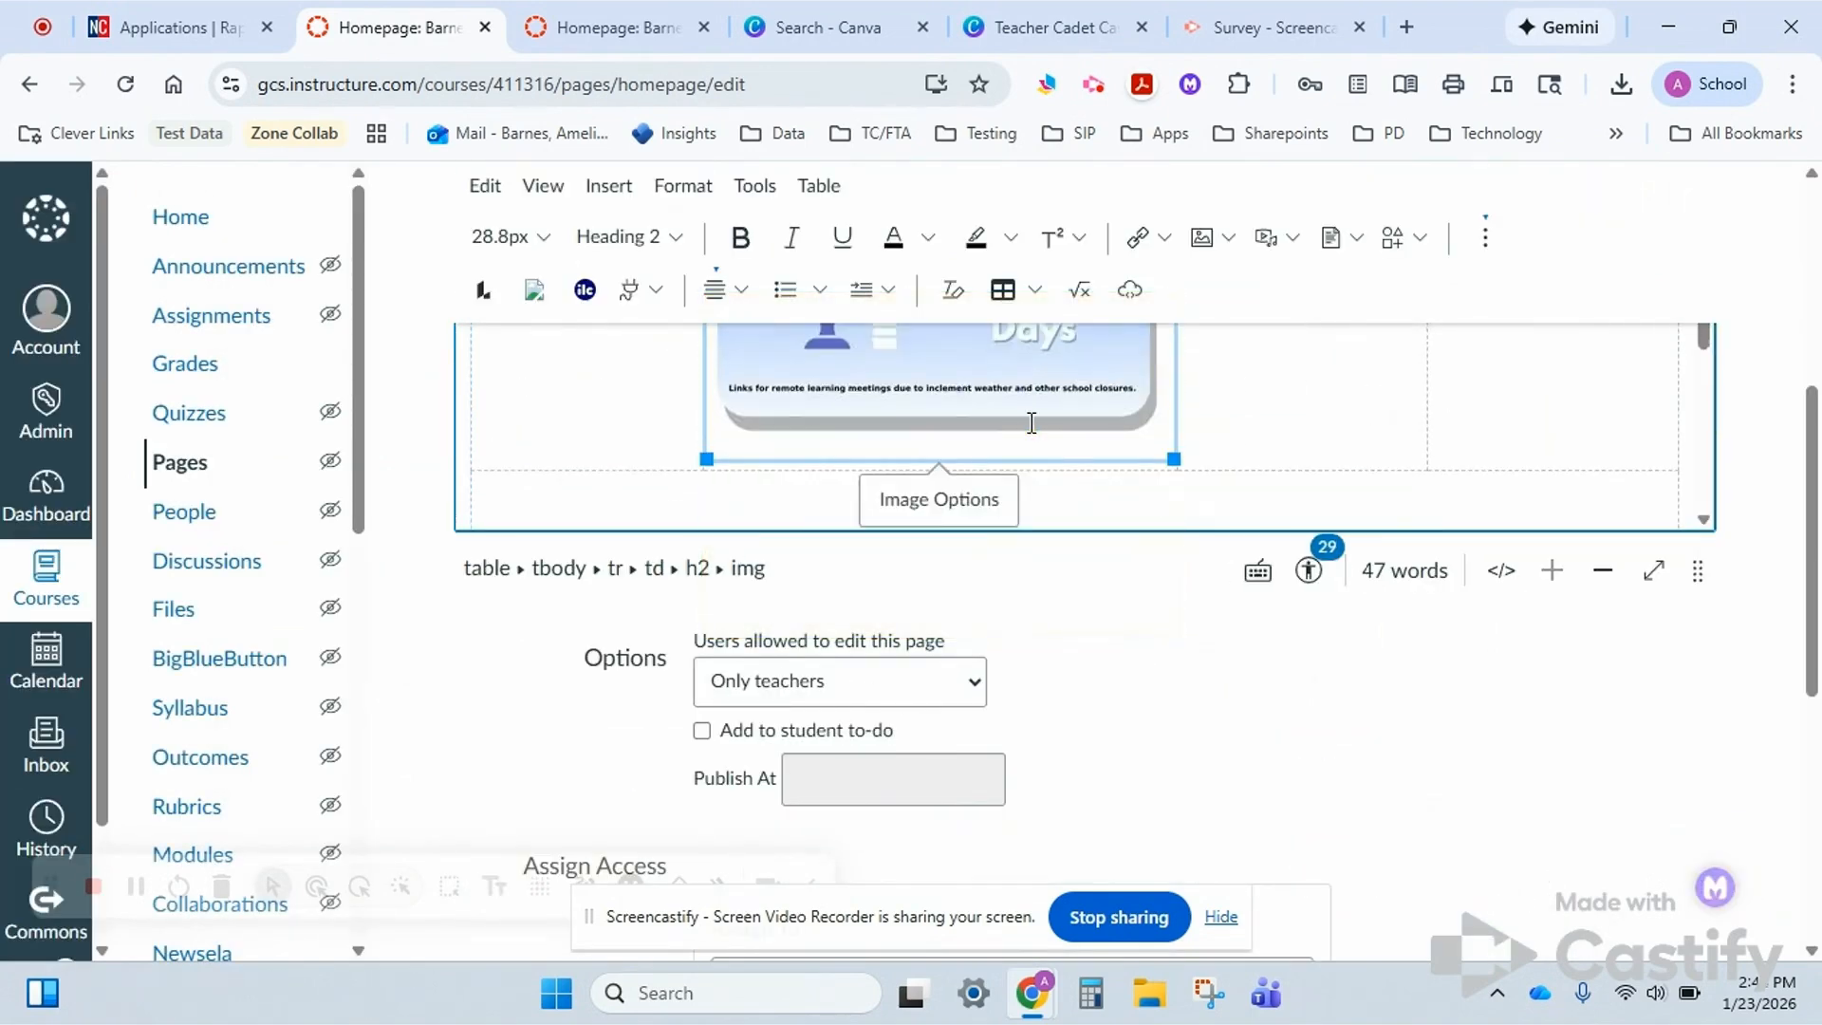
drag(1174, 461, 963, 372)
scroll(1160, 416, up, 3)
scroll(1160, 417, down, 3)
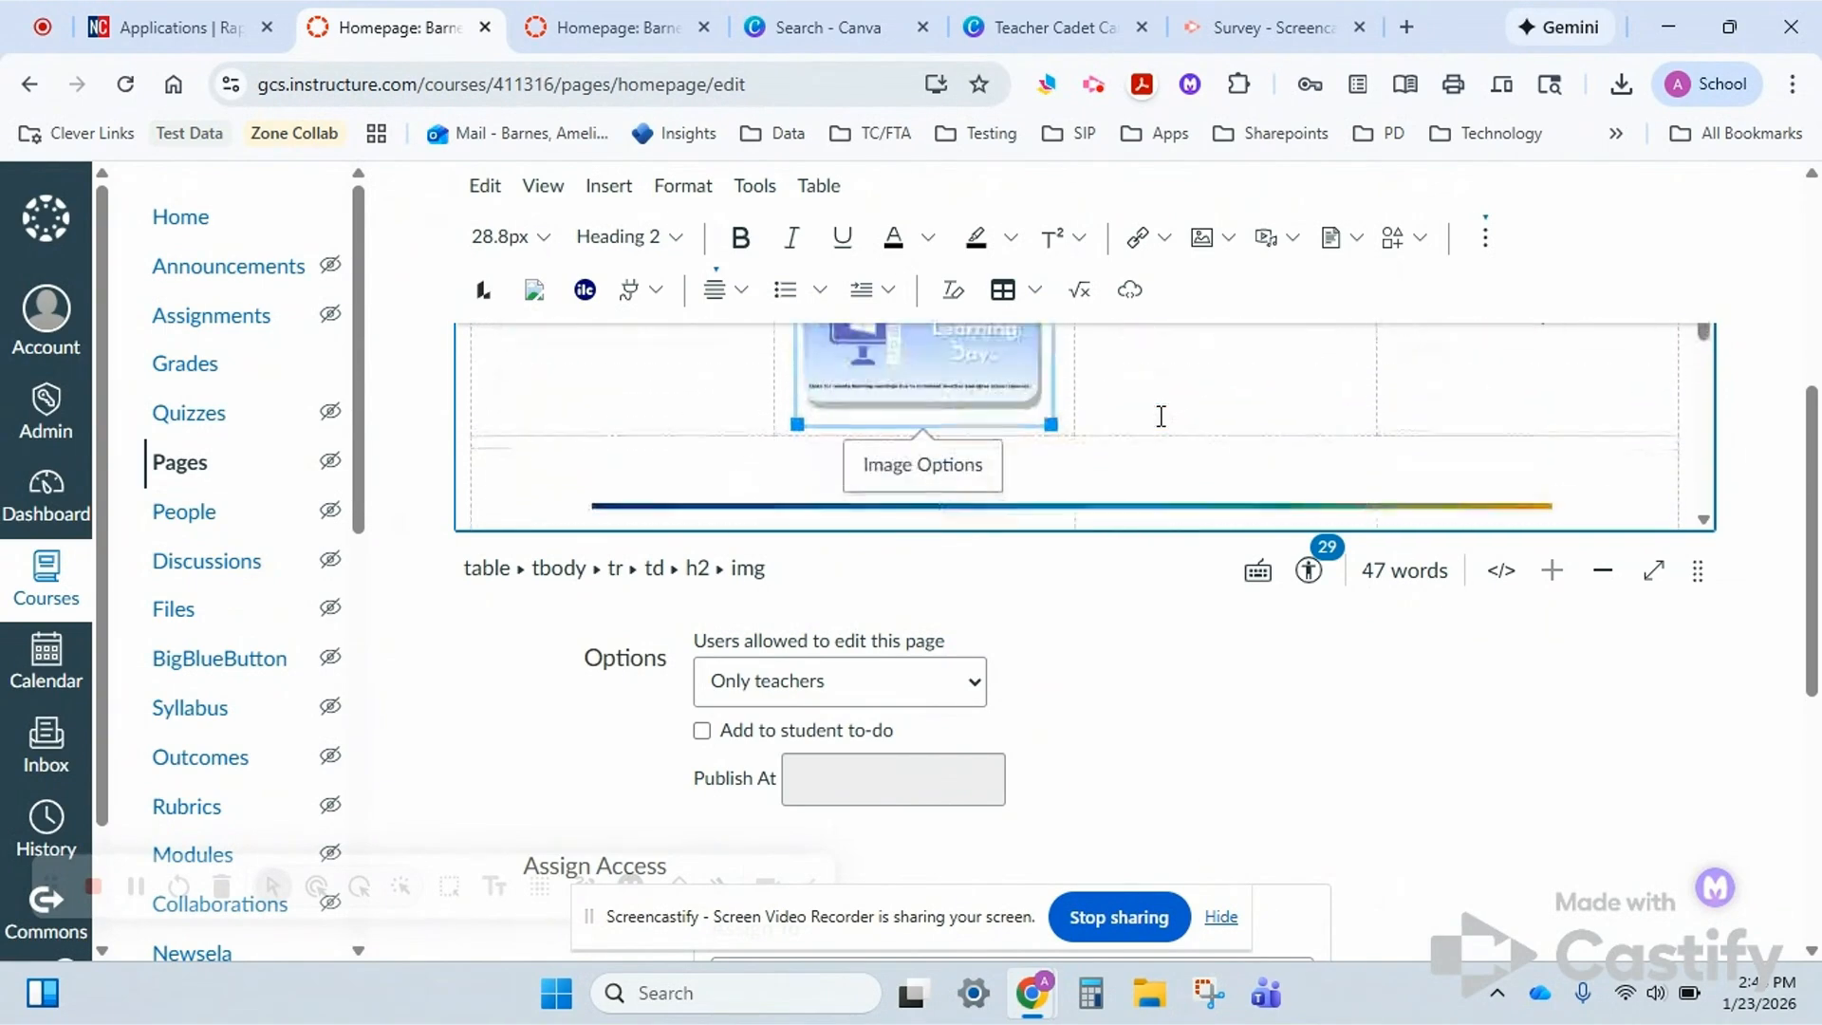
scroll(1160, 417, up, 1)
scroll(1160, 417, up, 1)
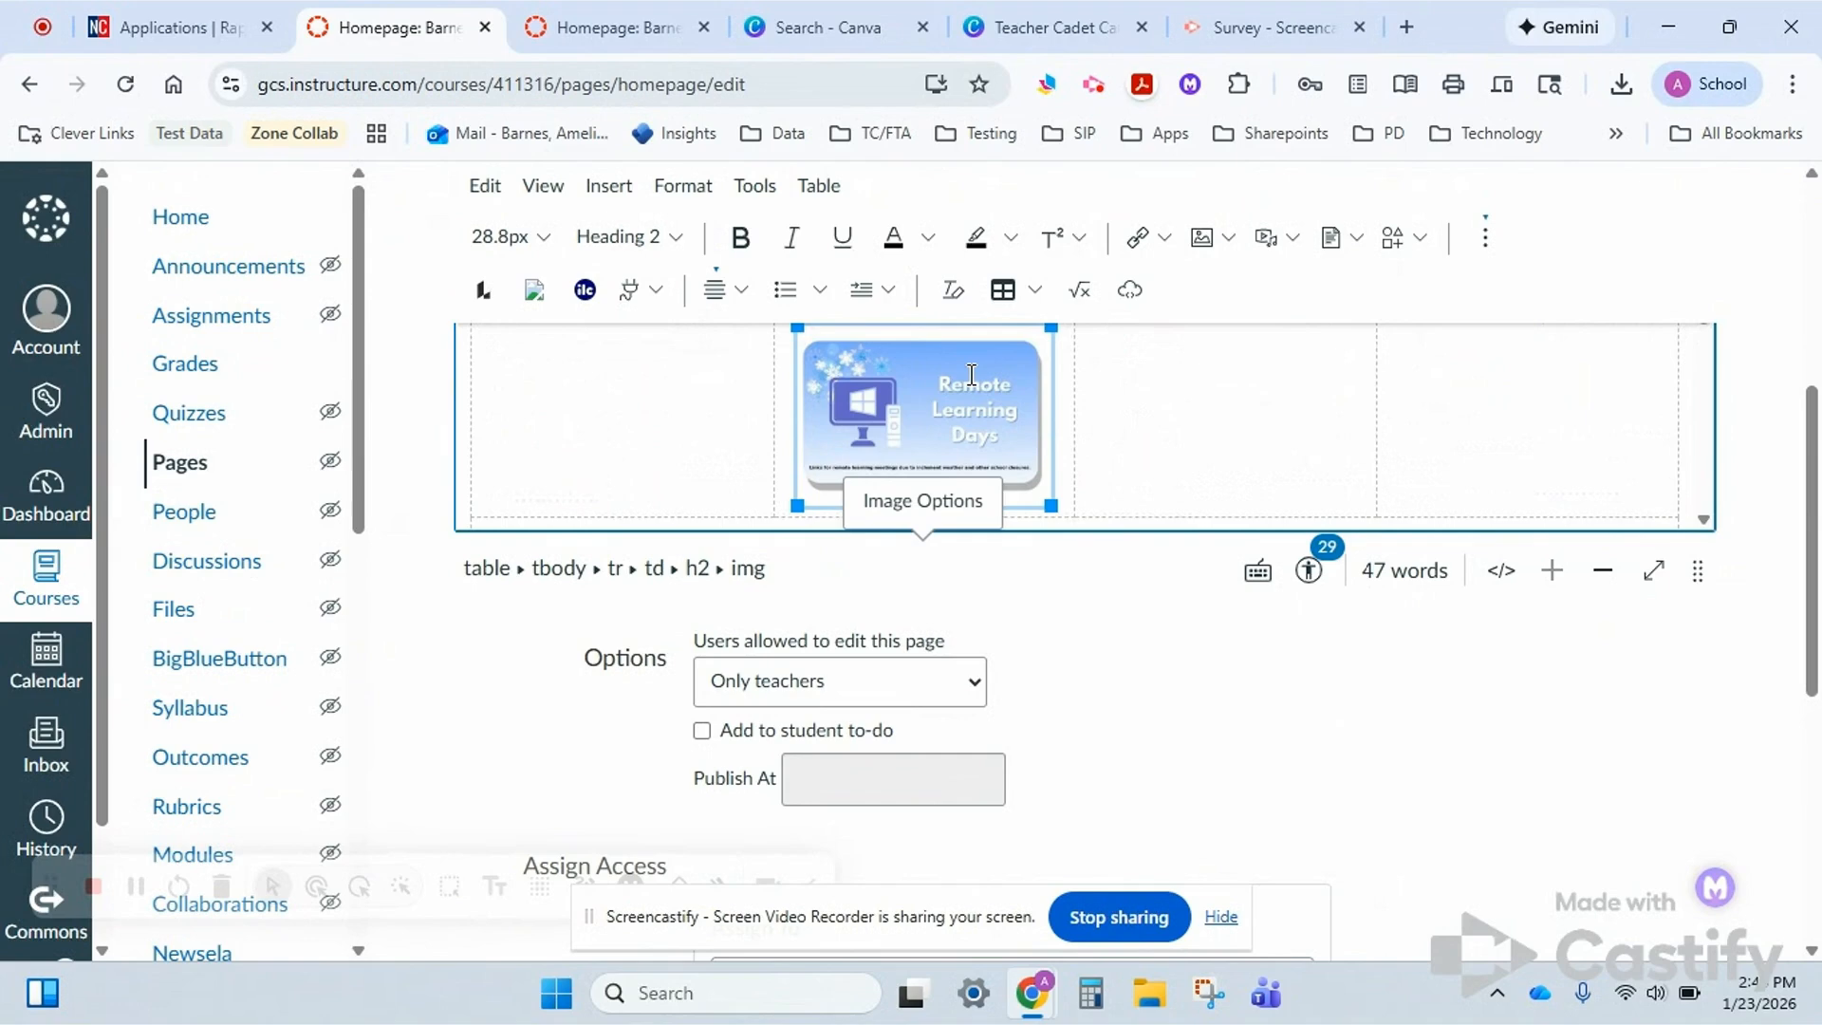
click(1181, 441)
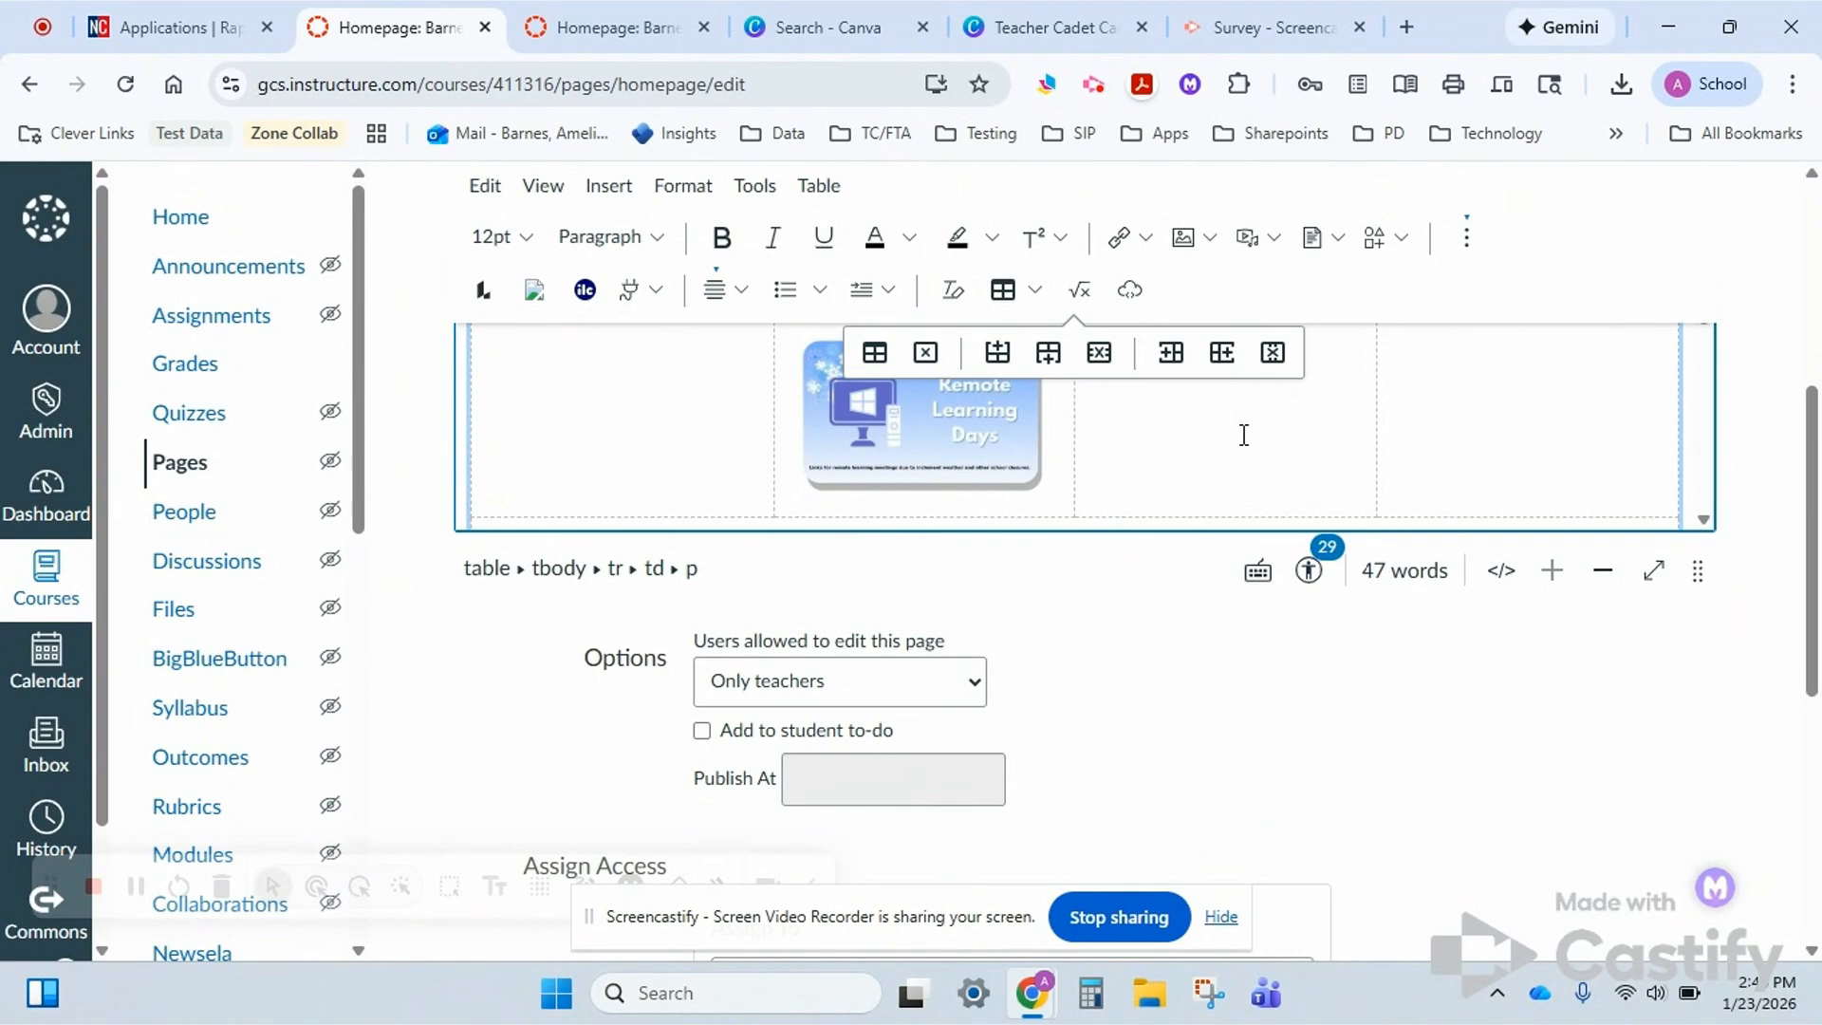
Switch to the other open homepage of the course and display the list of all its pages.
click(617, 13)
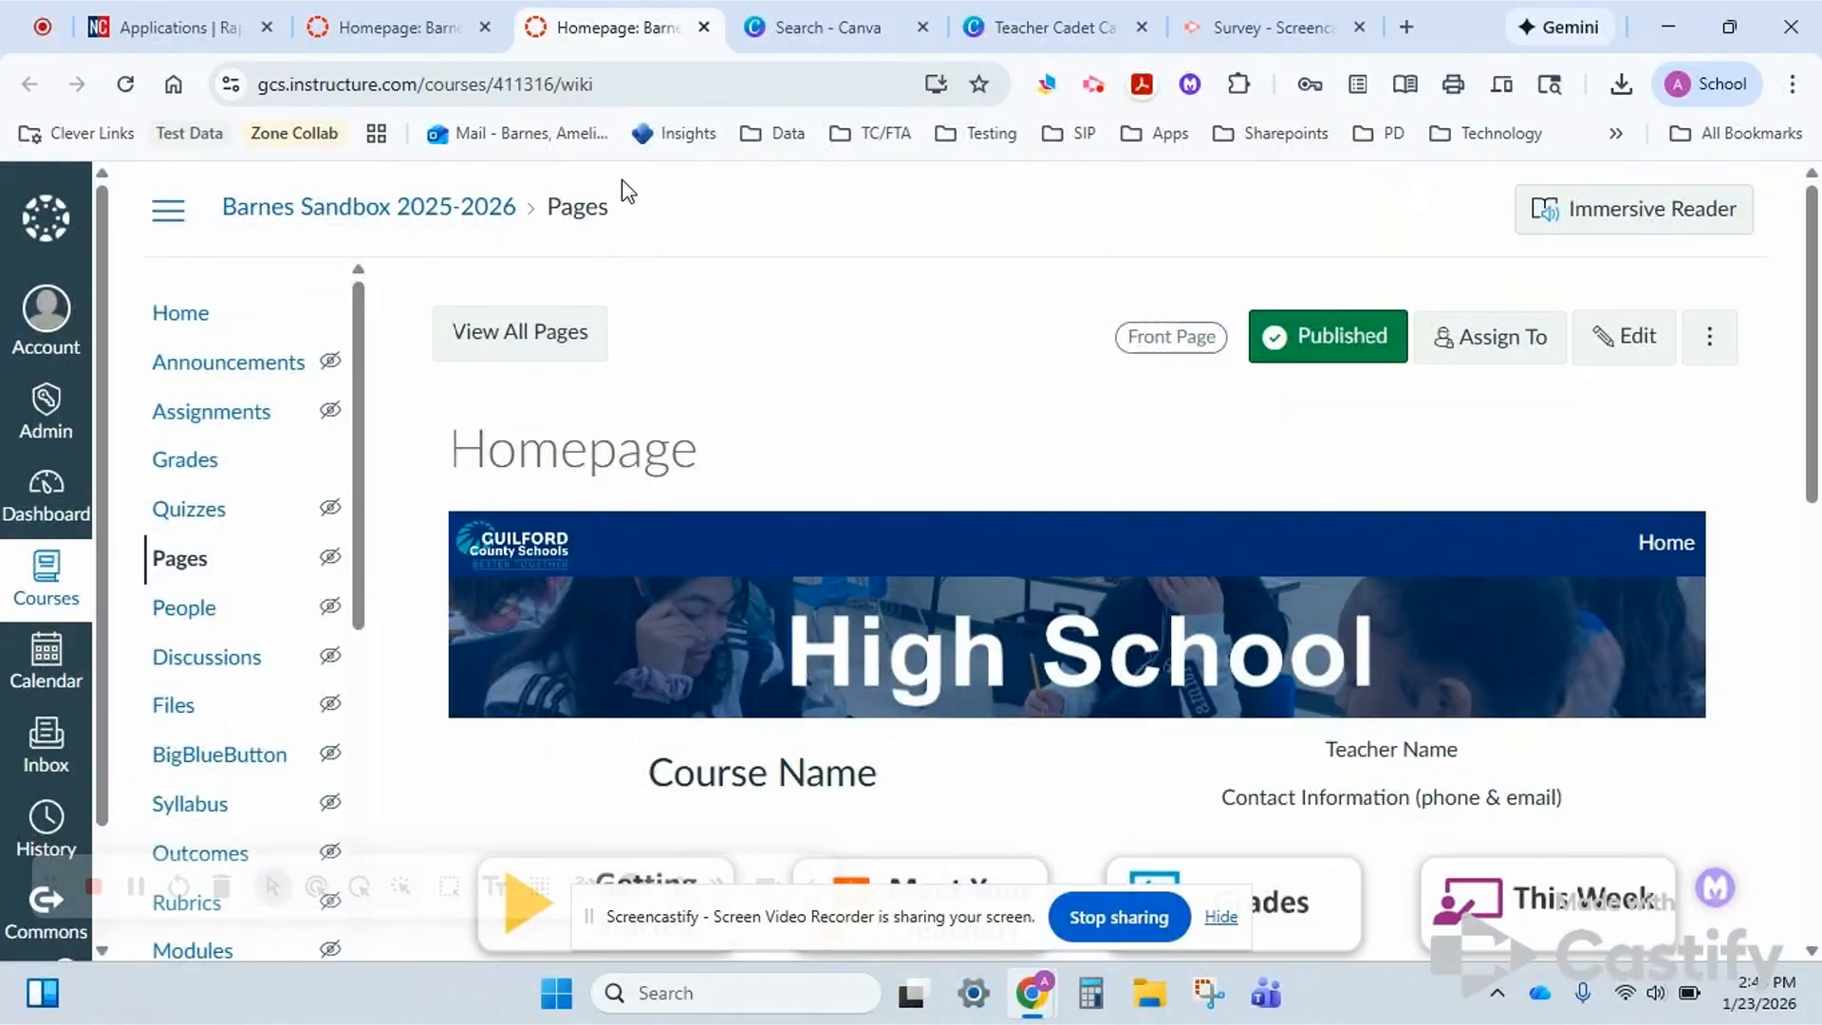
click(166, 569)
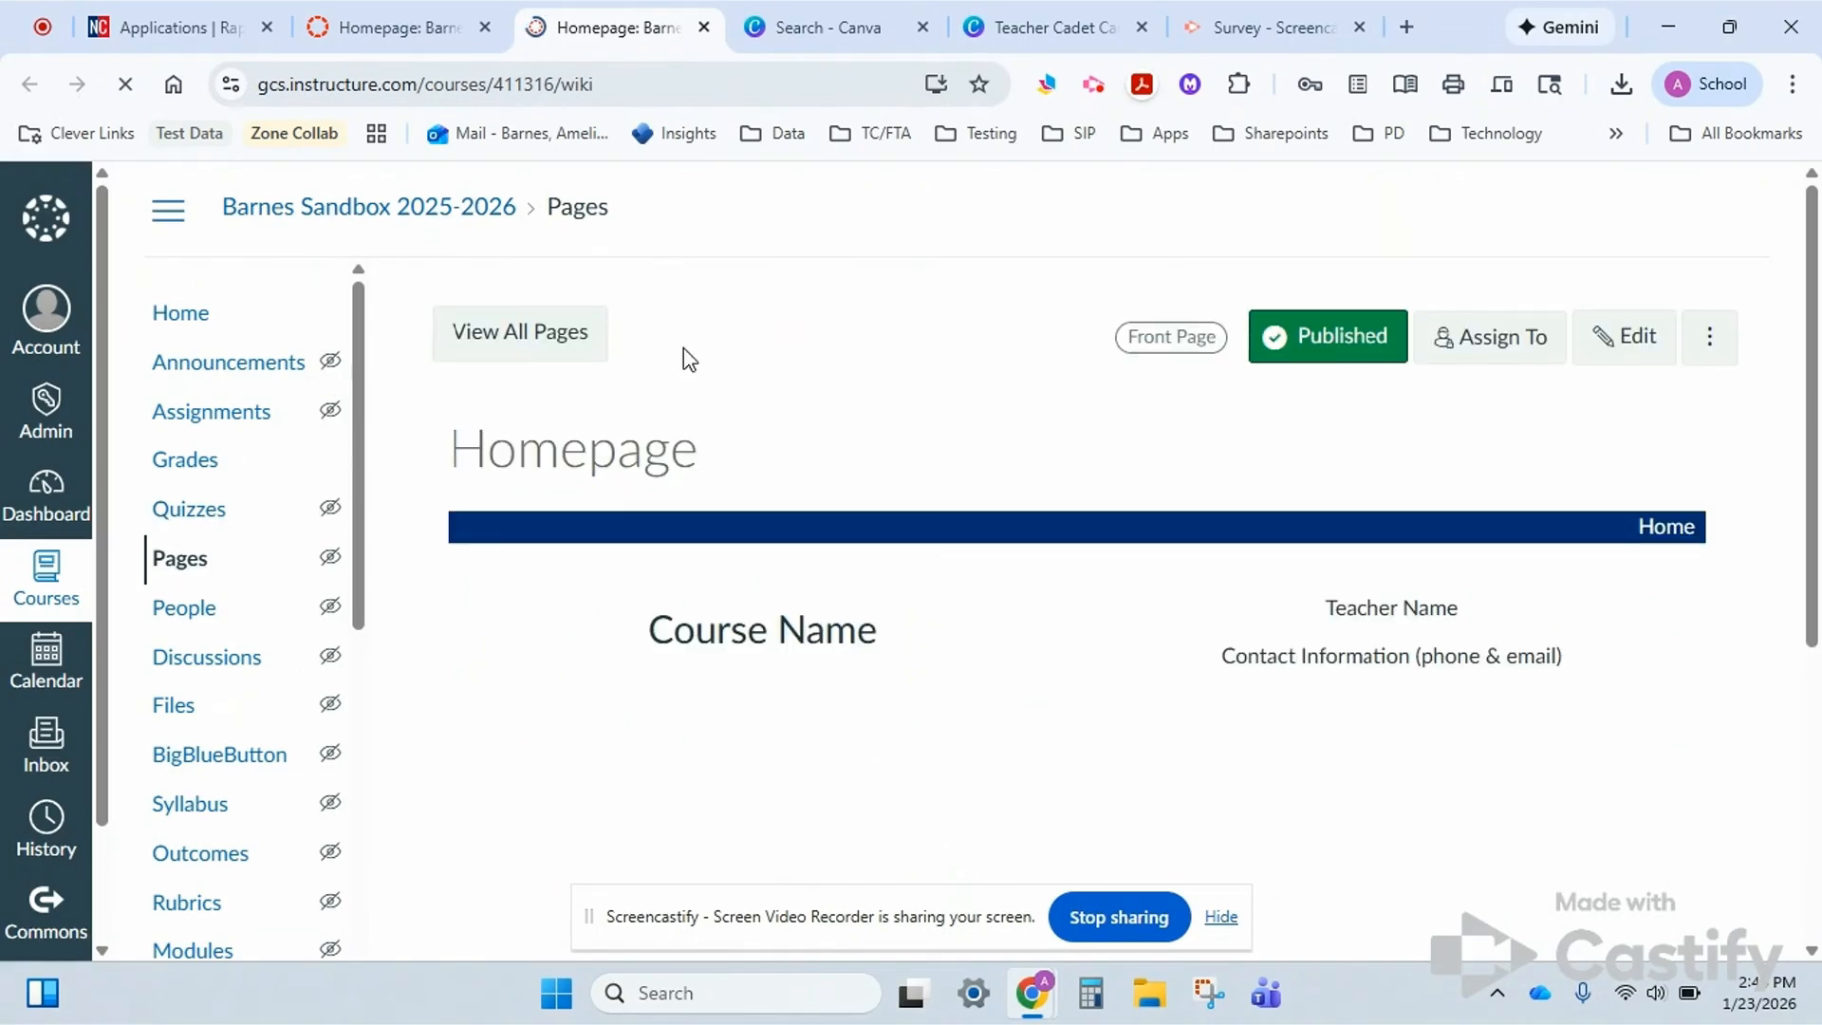
click(520, 334)
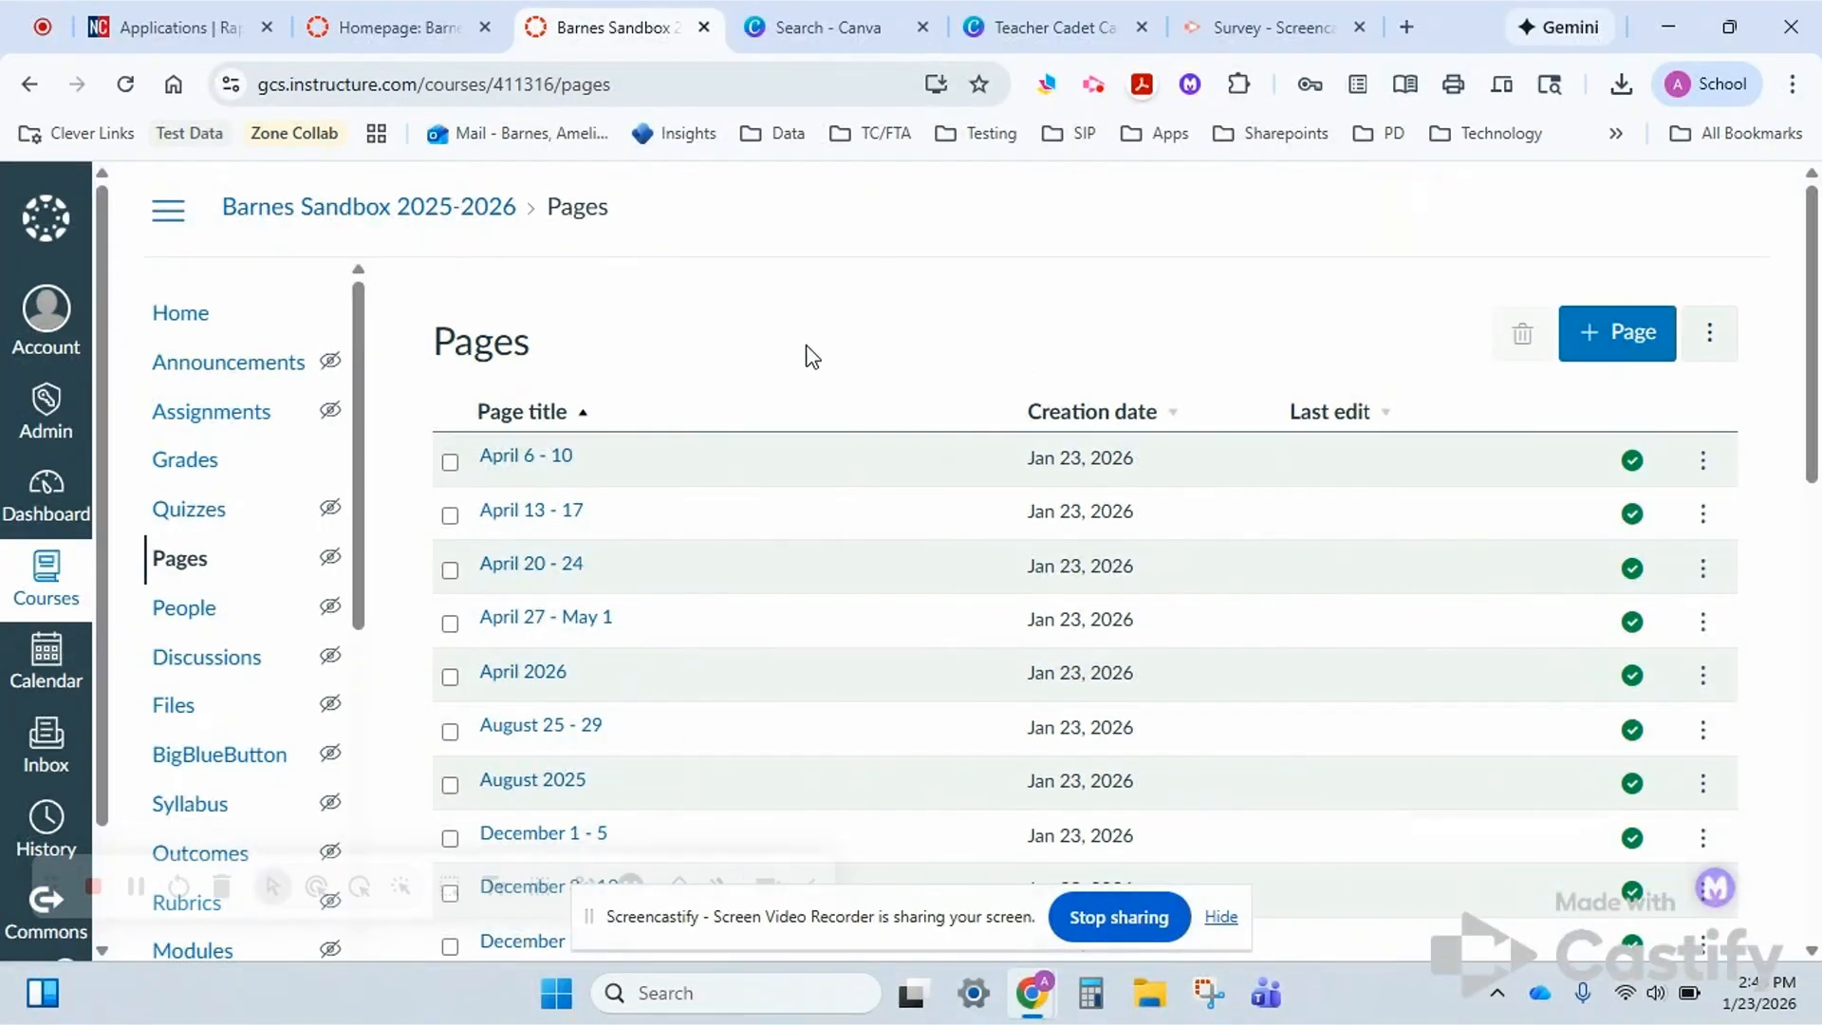
Find "live" in the pages list, open the Live Teaching Times (GCS template) page and look over its content.
key(ctrl+f)
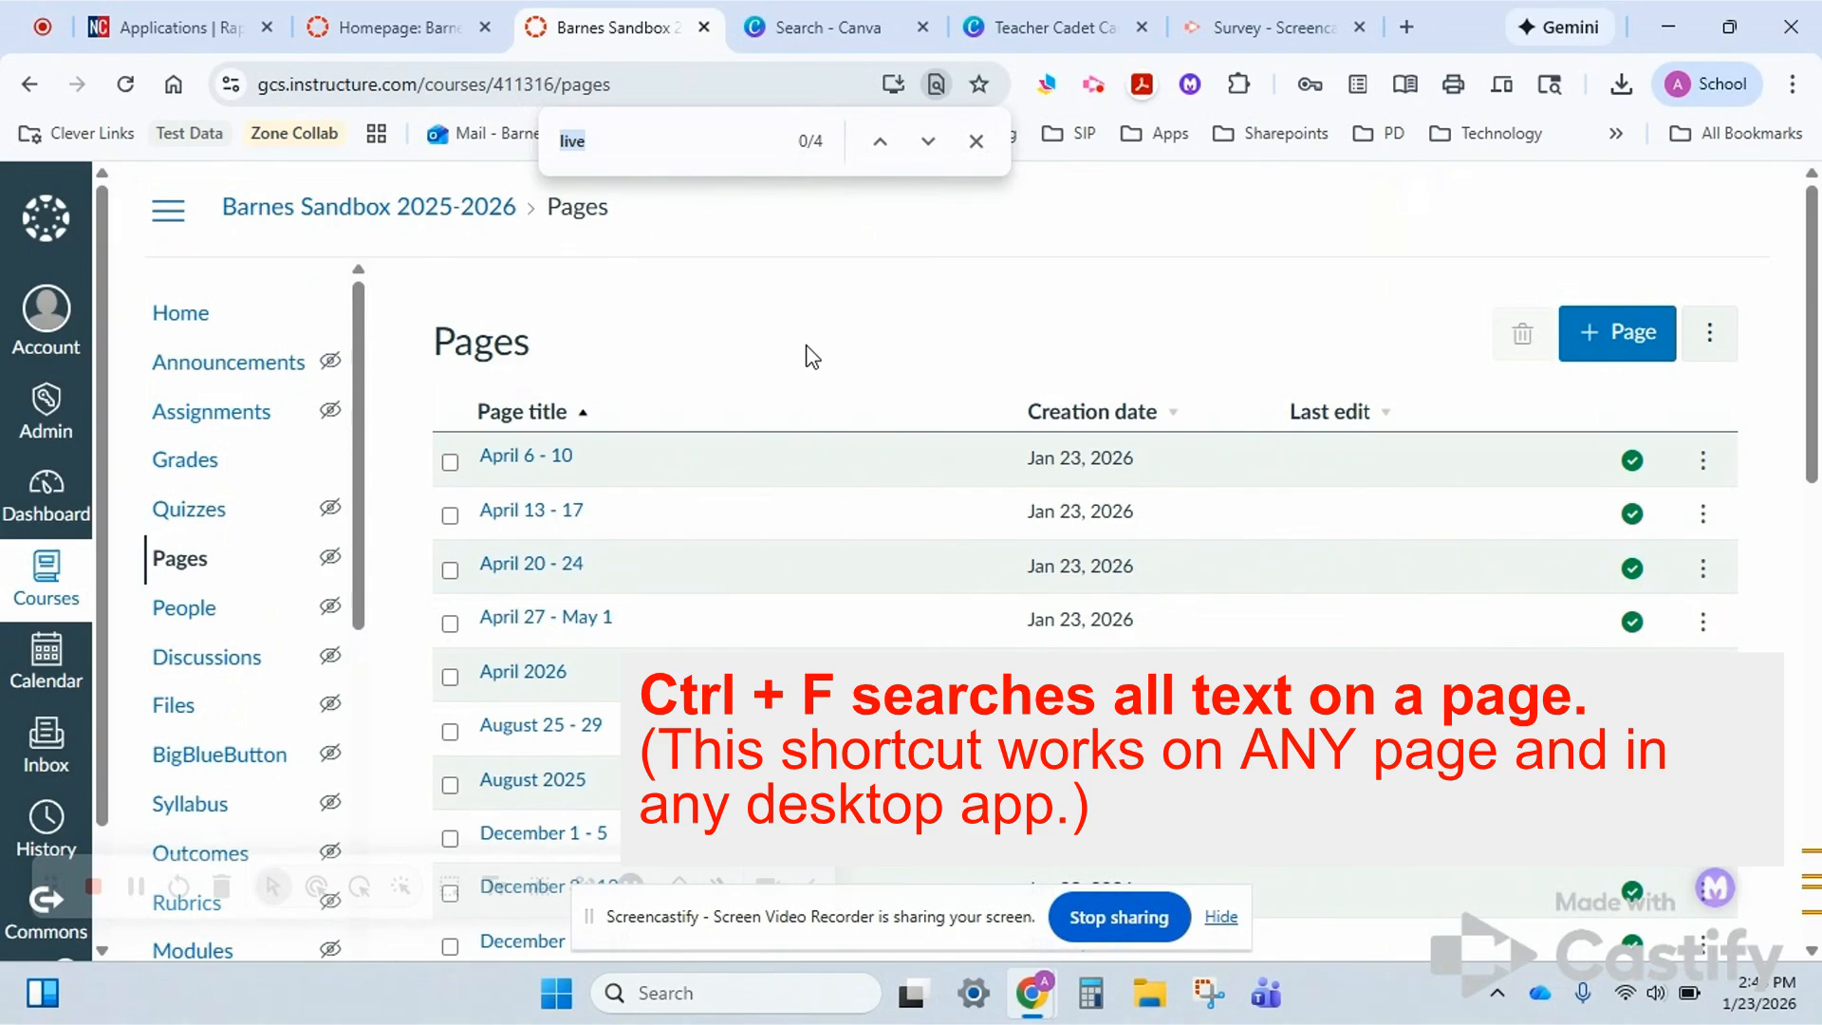
text(live)
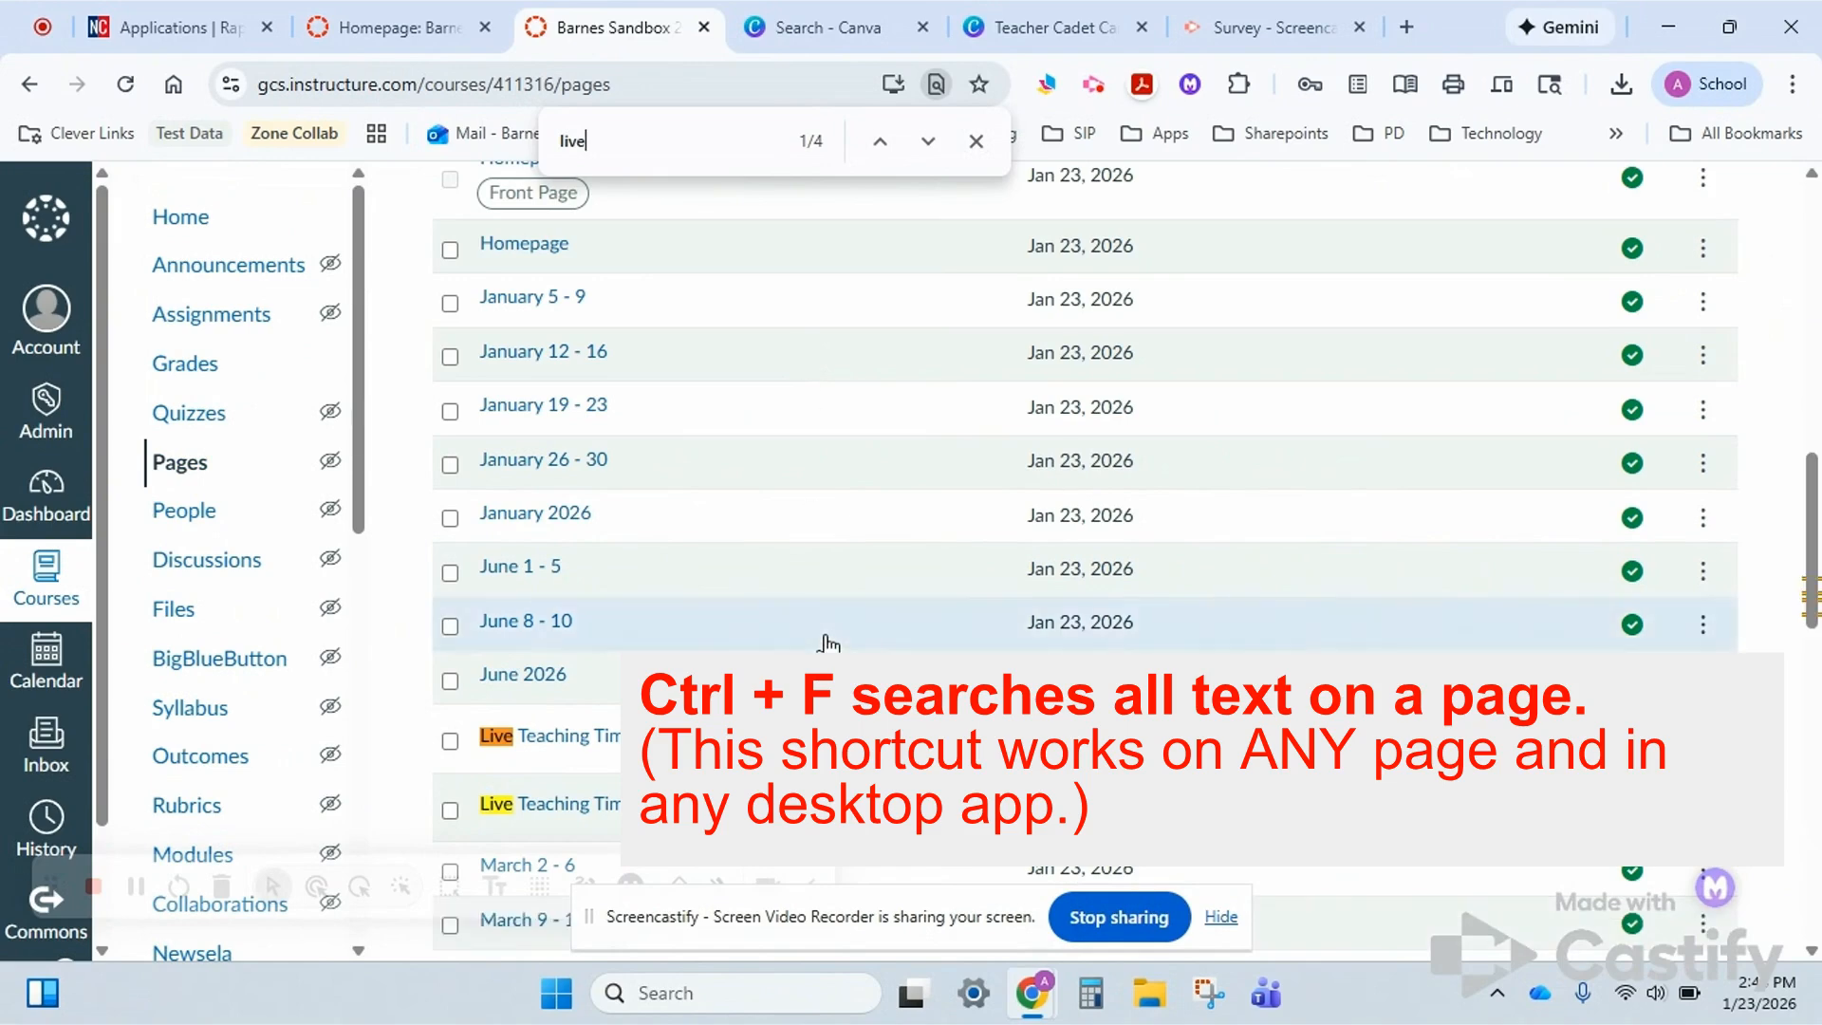
scroll(826, 639, down, 3)
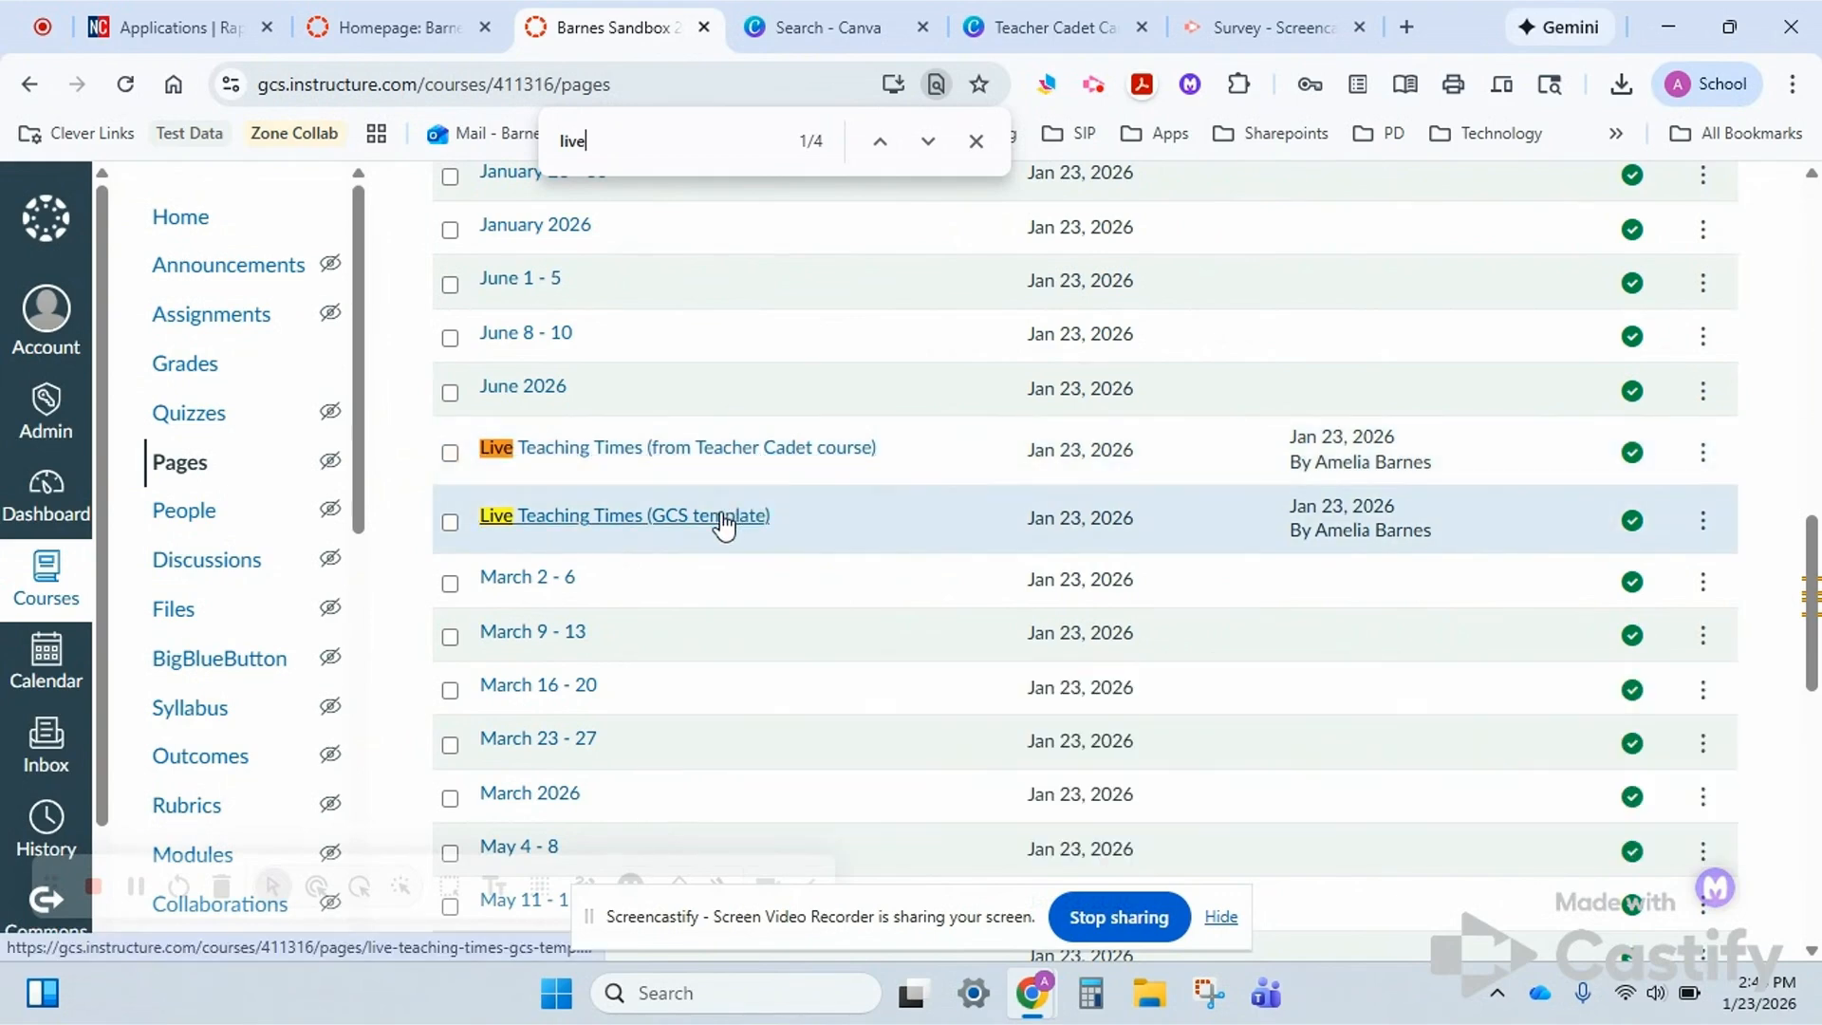
click(722, 520)
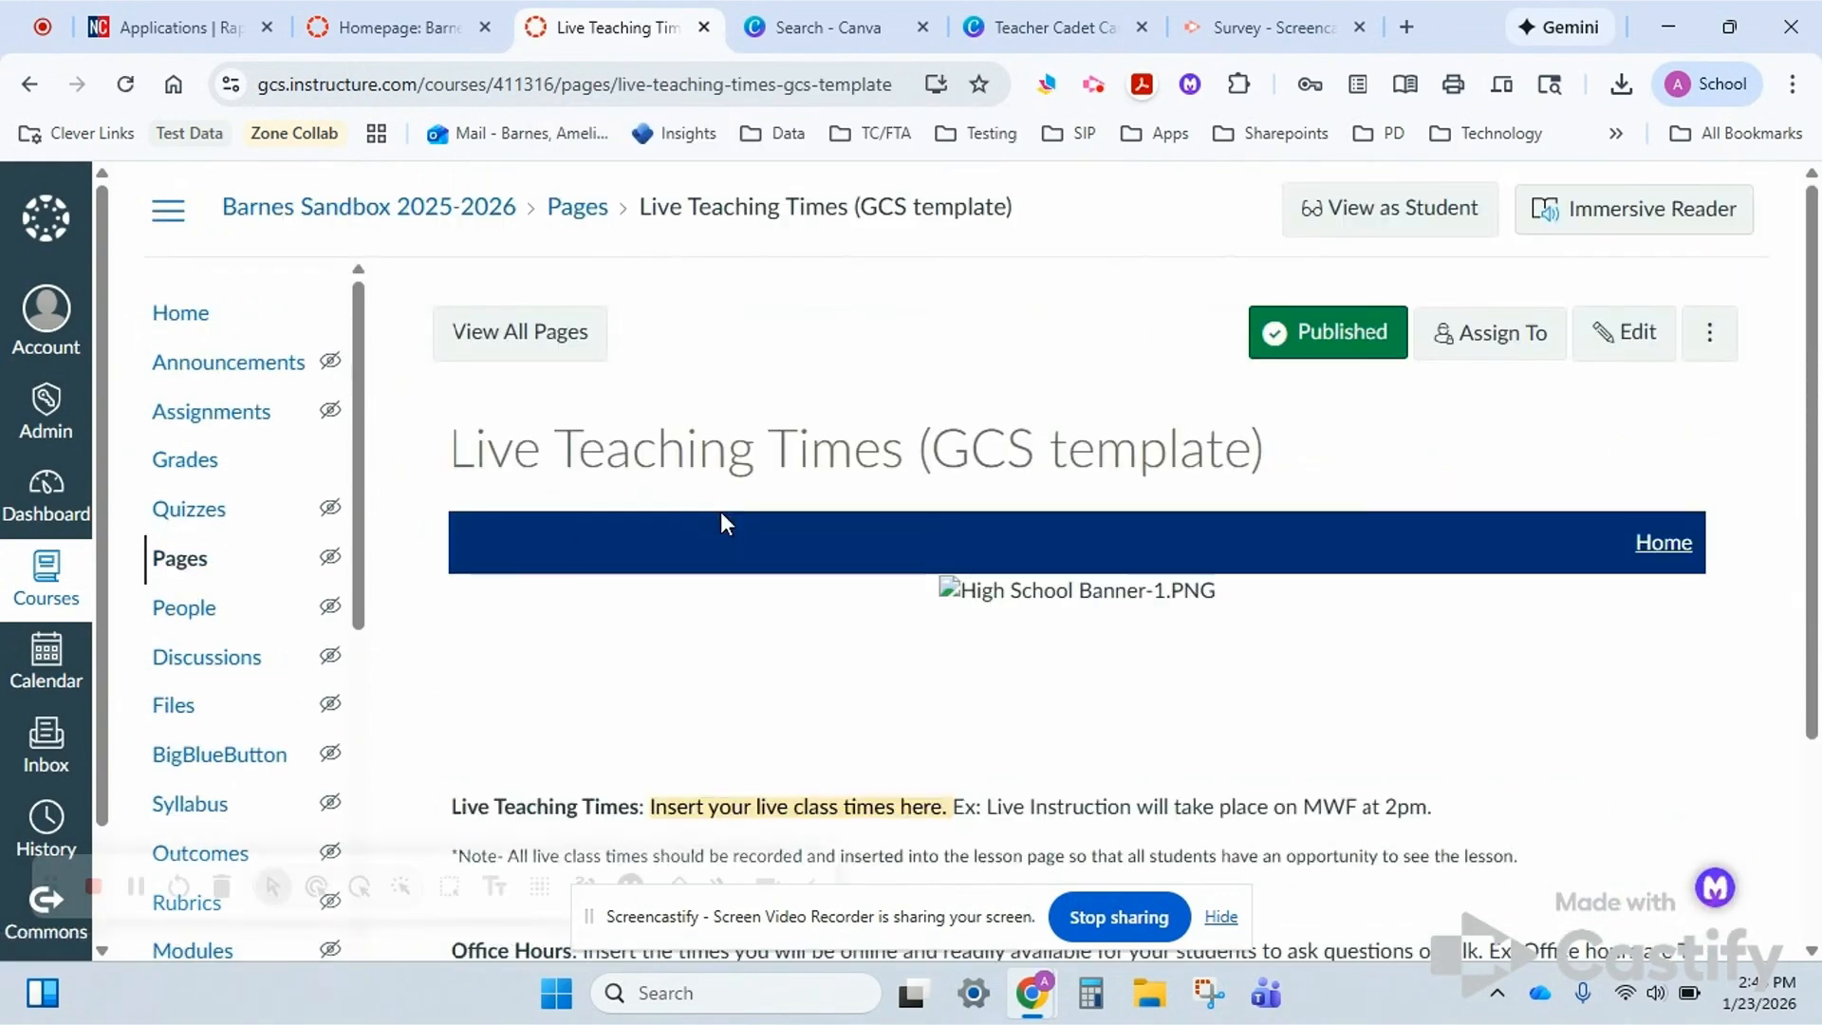
scroll(831, 652, down, 3)
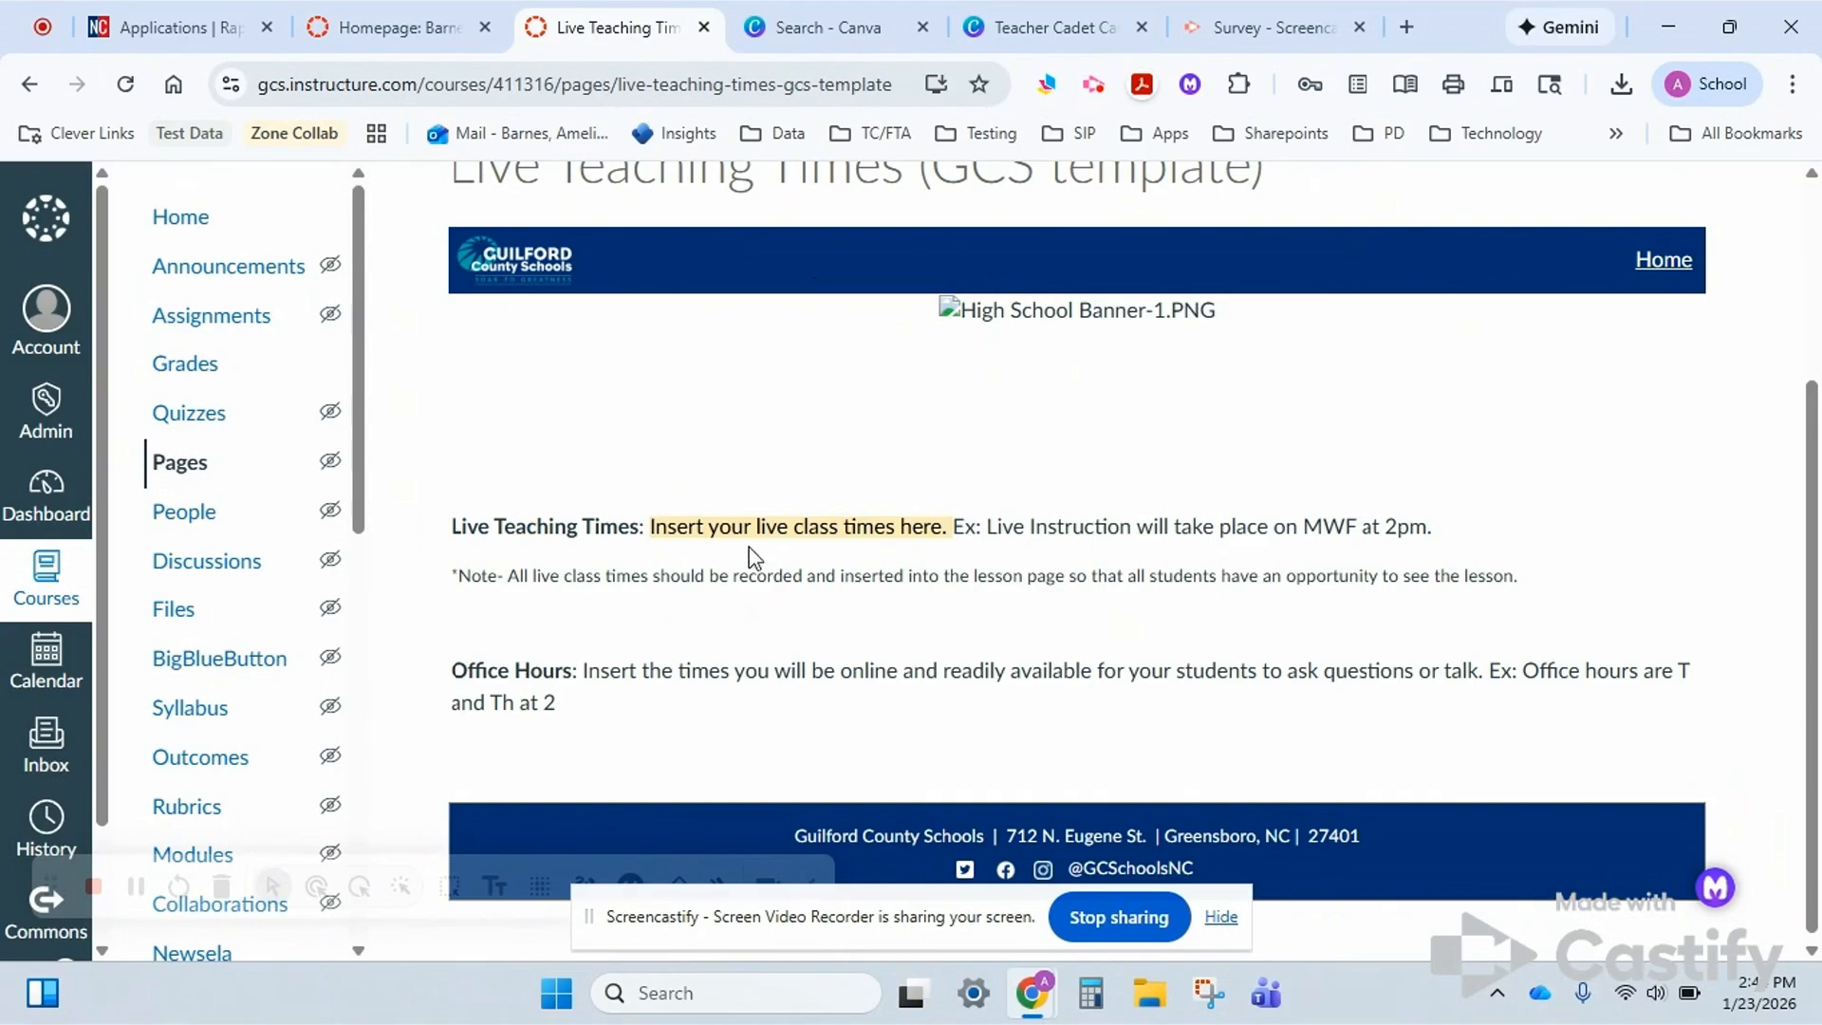
scroll(874, 366, up, 2)
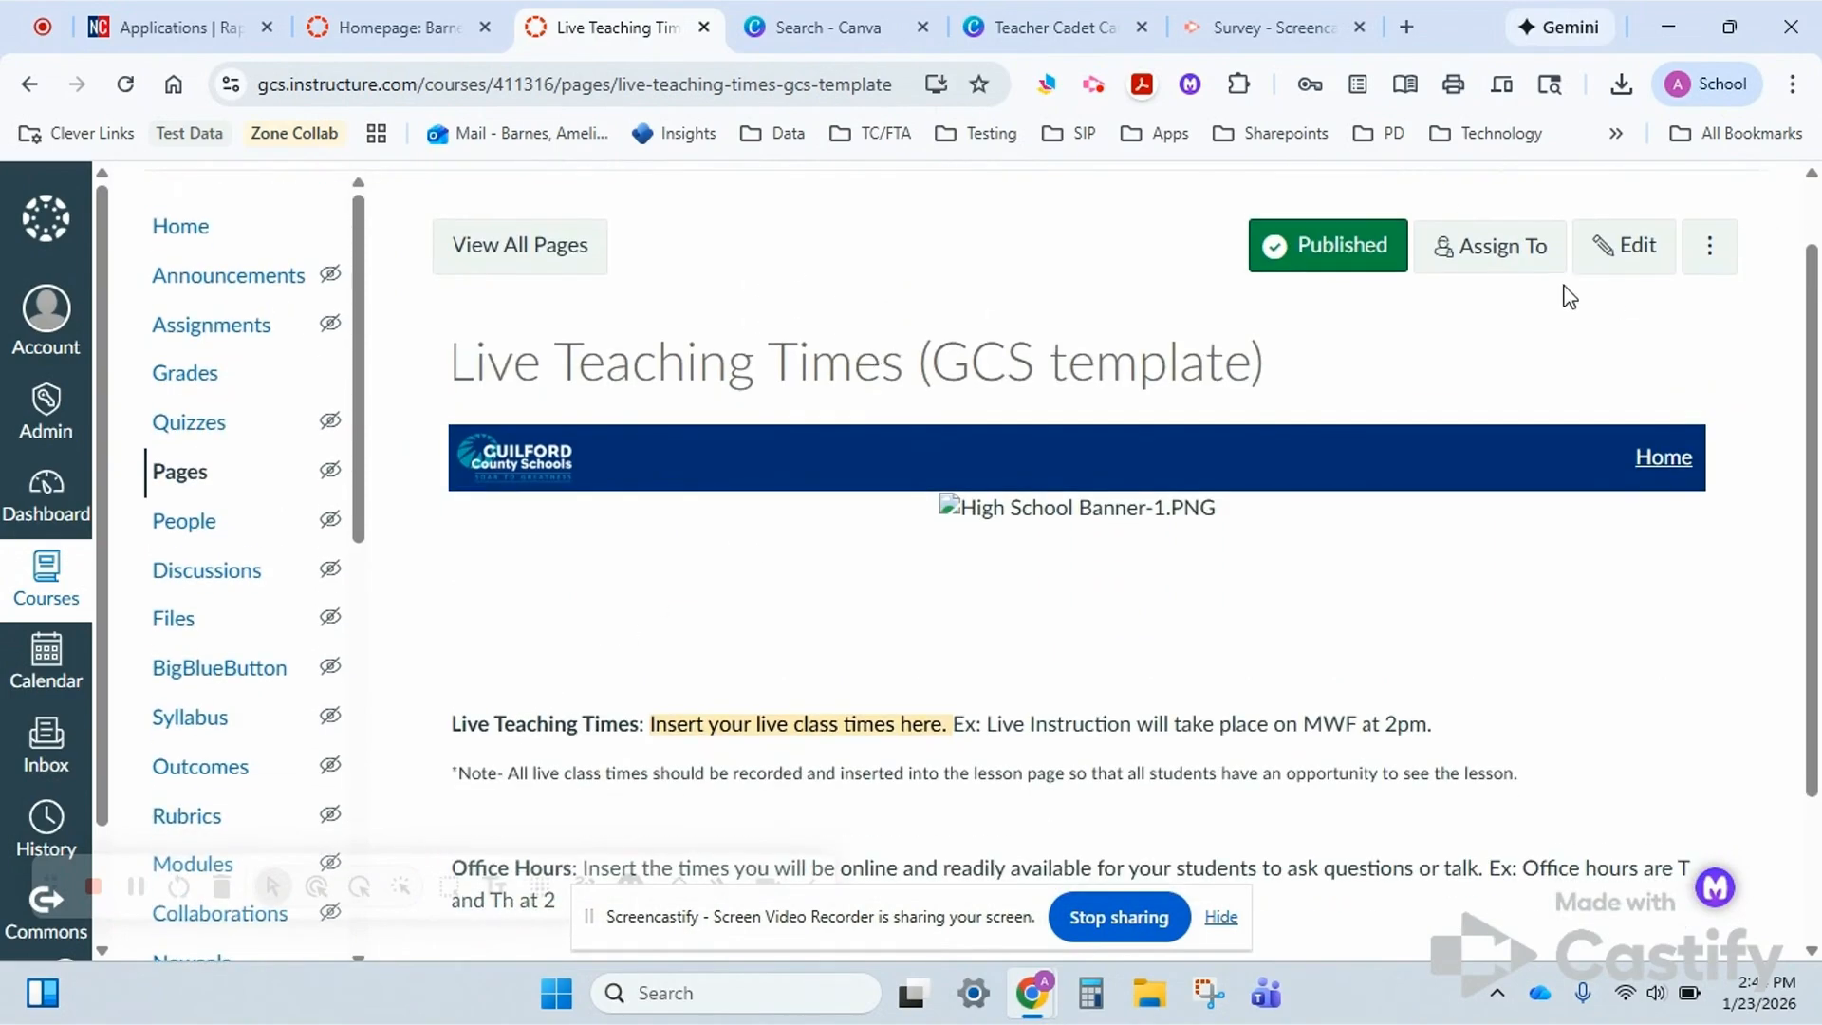
Set Live Teaching Times to "For remote learning days, students will log in to Teams using the link below to join class." and delete the note below it.
click(1638, 248)
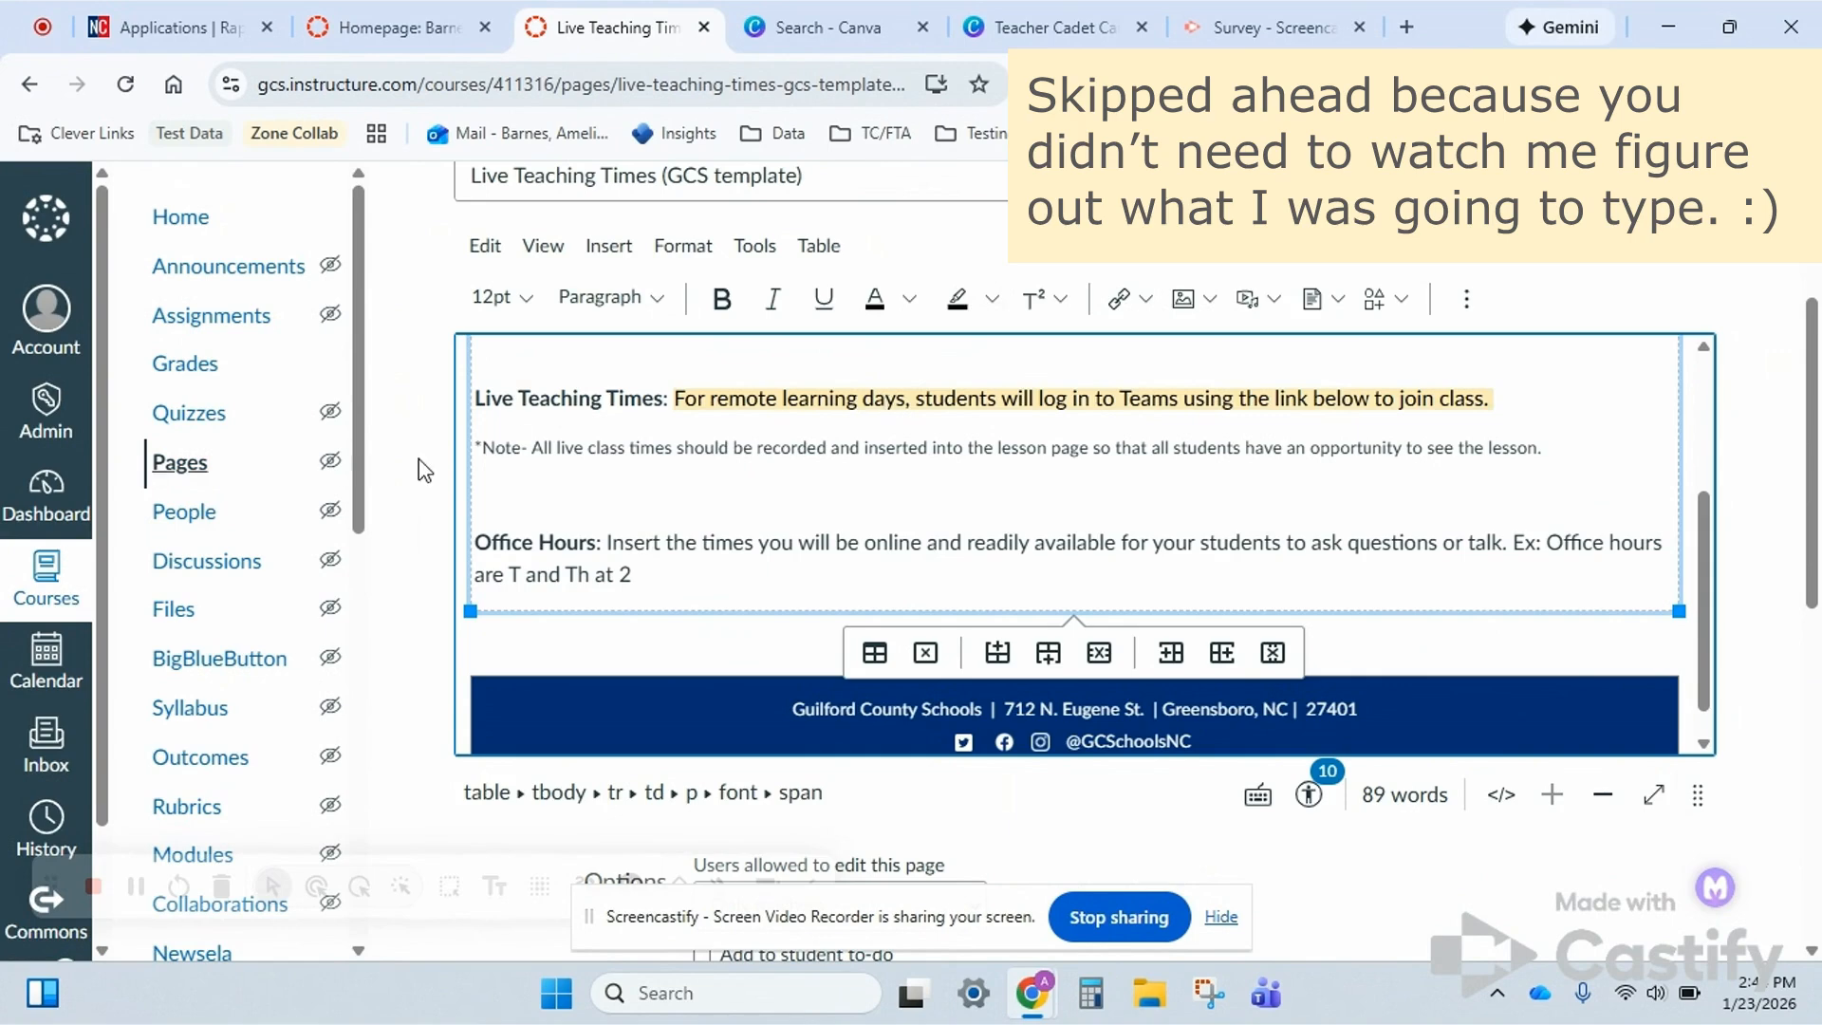
triple_click(897, 450)
key(BackSpace)
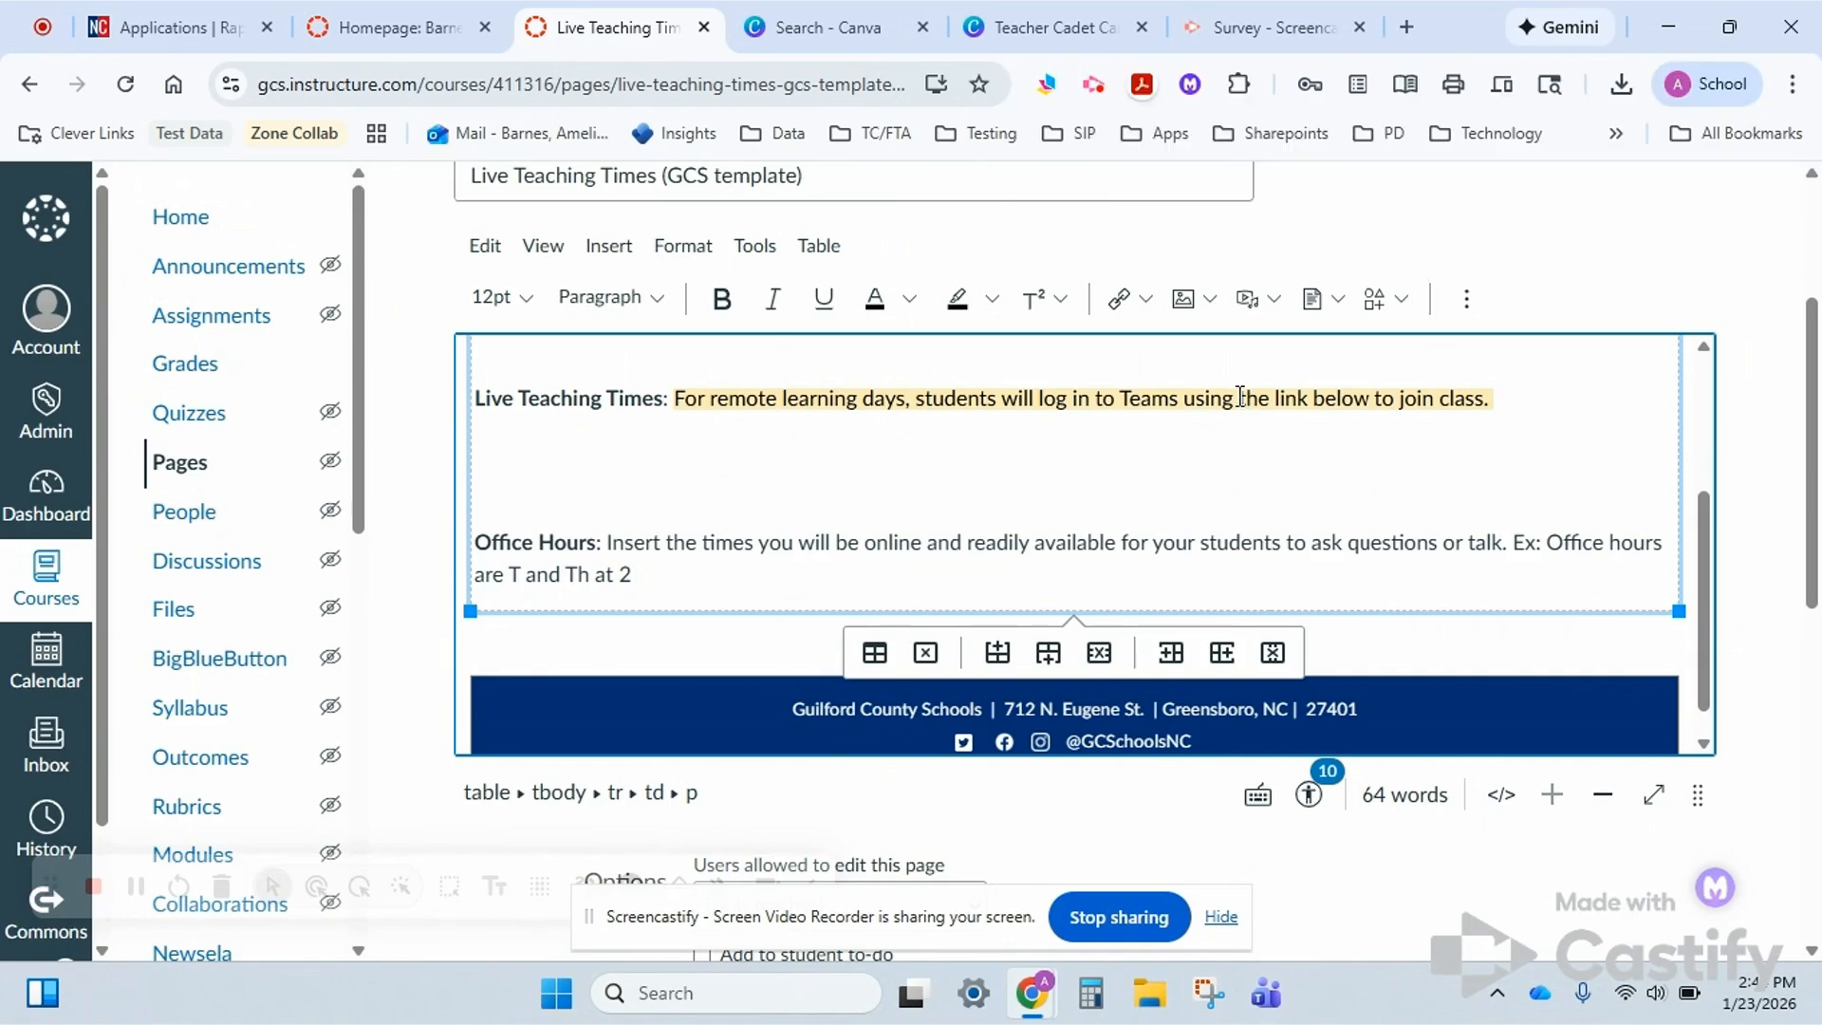
Launch the Microsoft Teams Meetings tool from the page editor, sign in and start a new meeting link.
click(1466, 299)
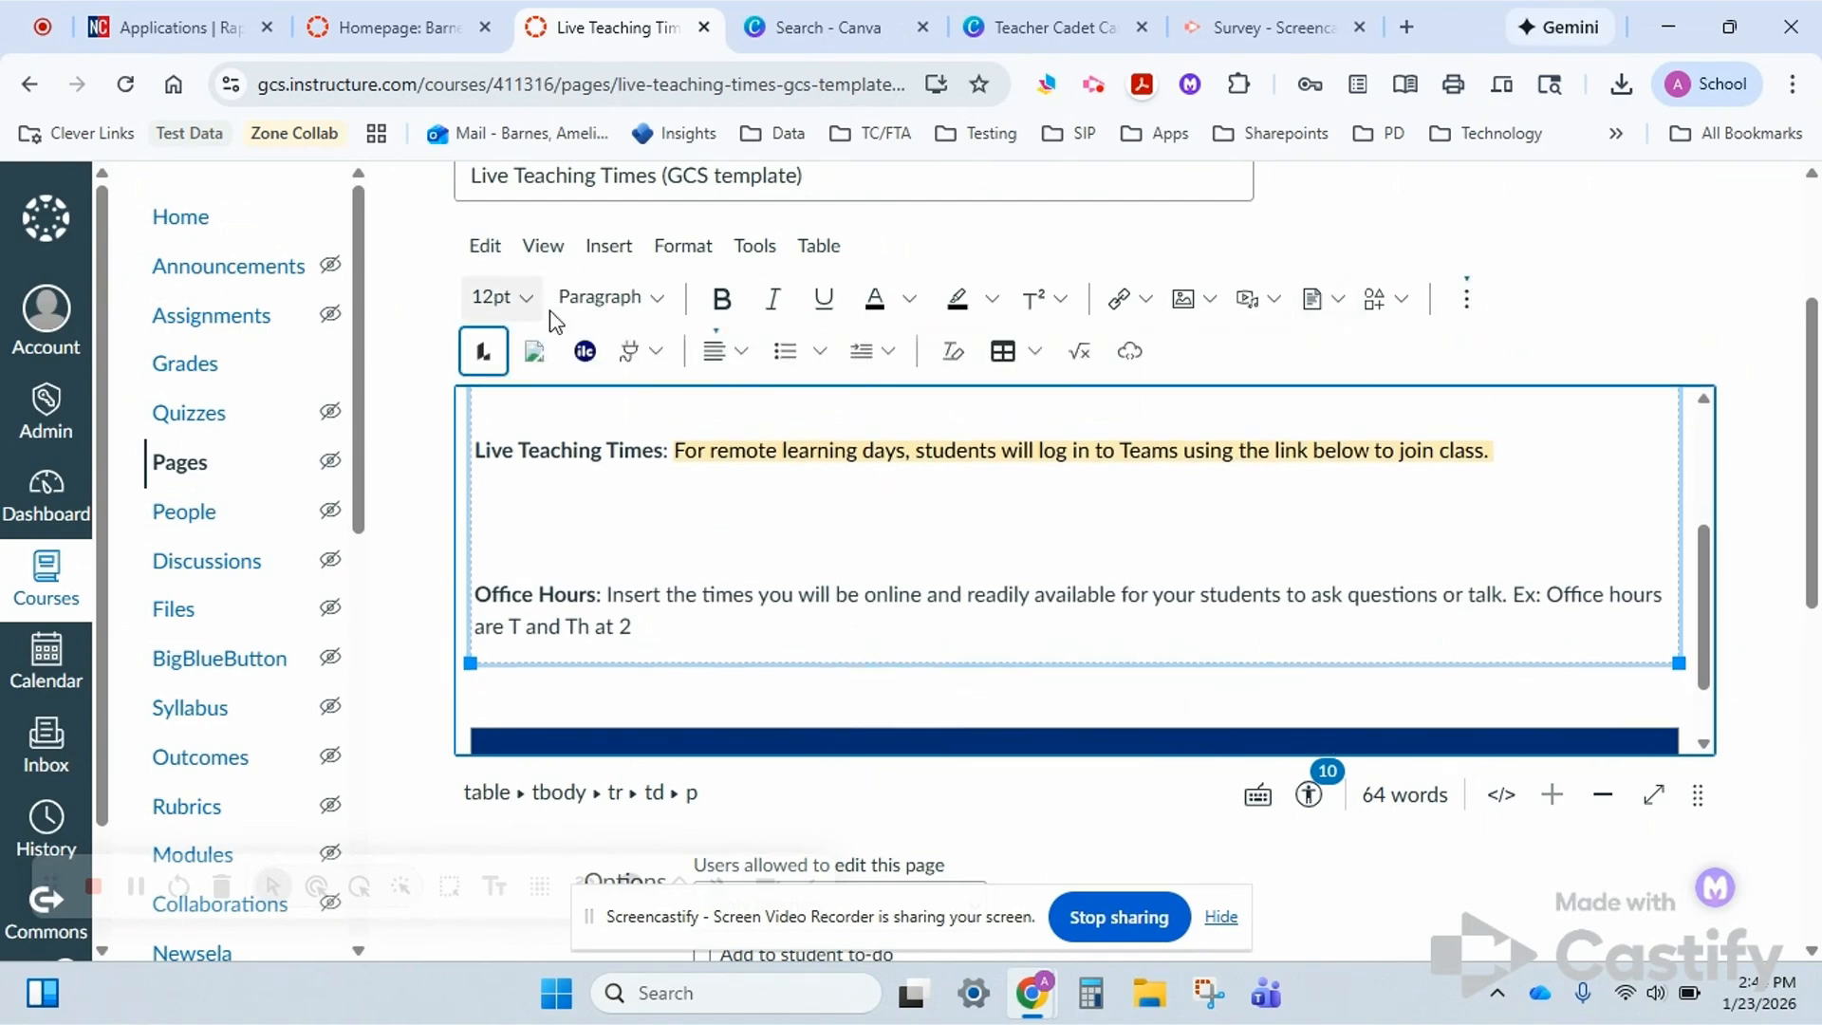
click(654, 354)
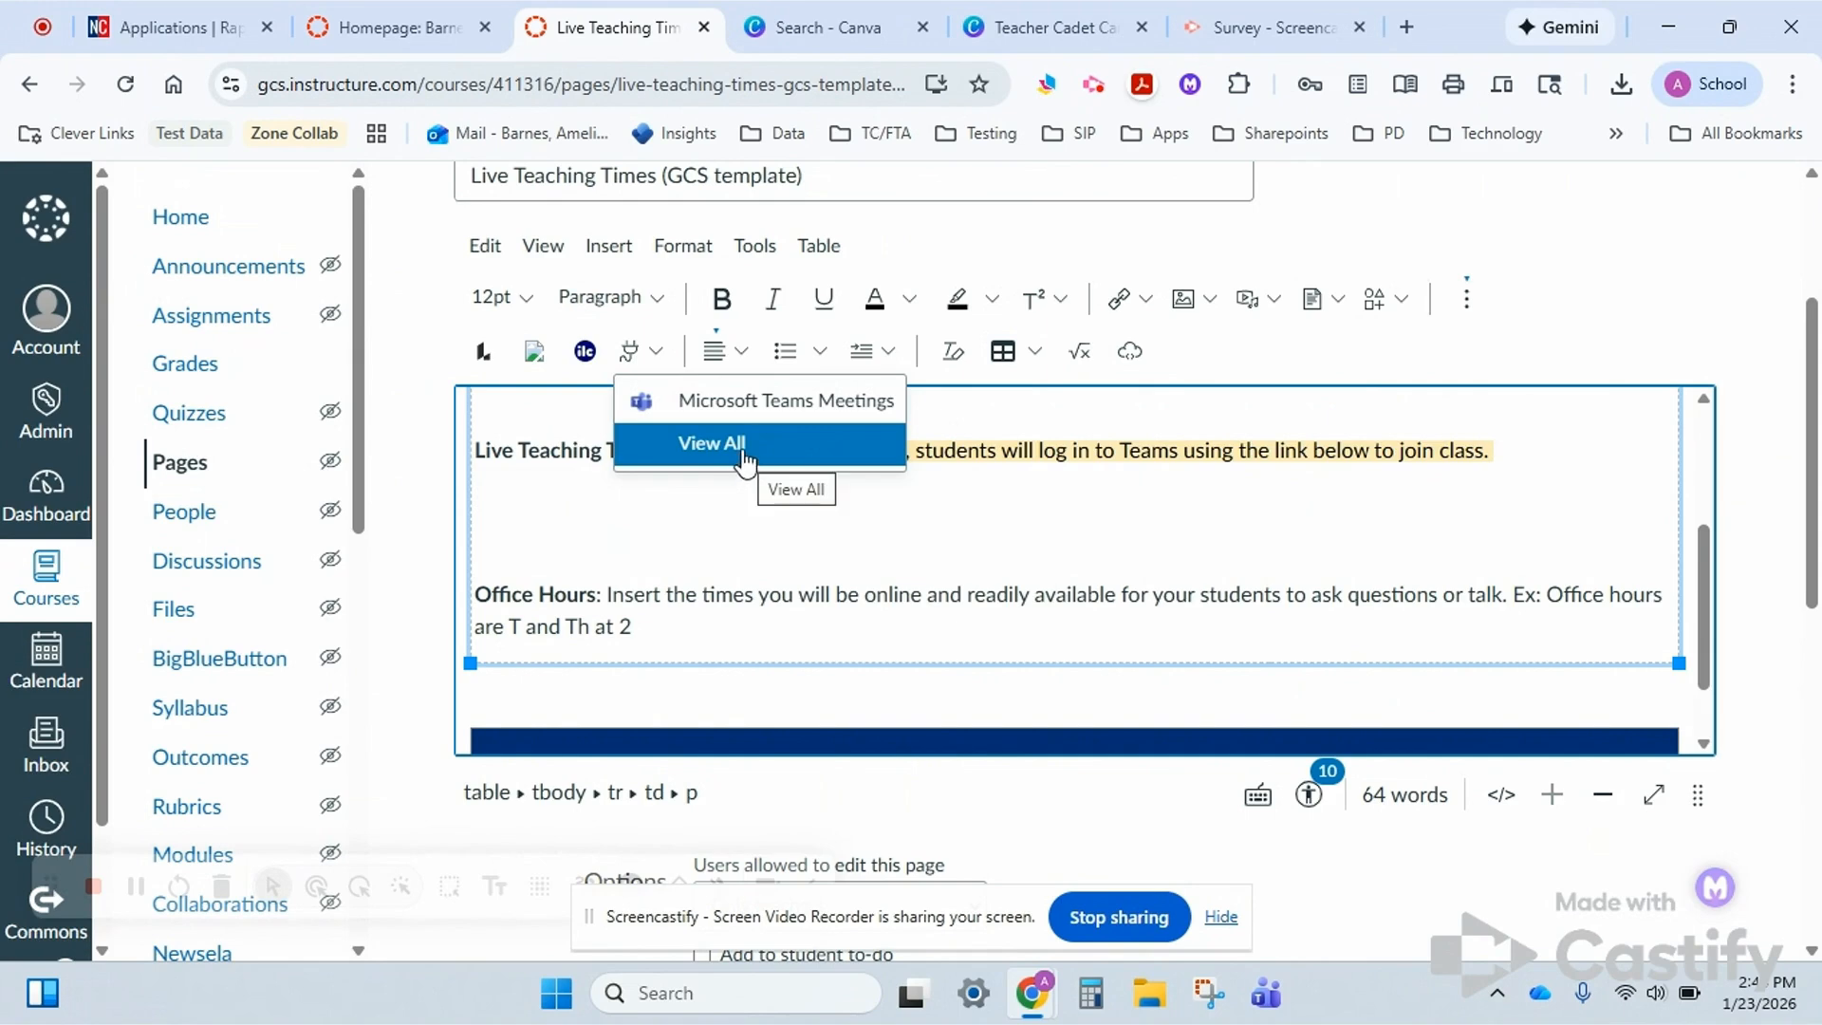
click(745, 423)
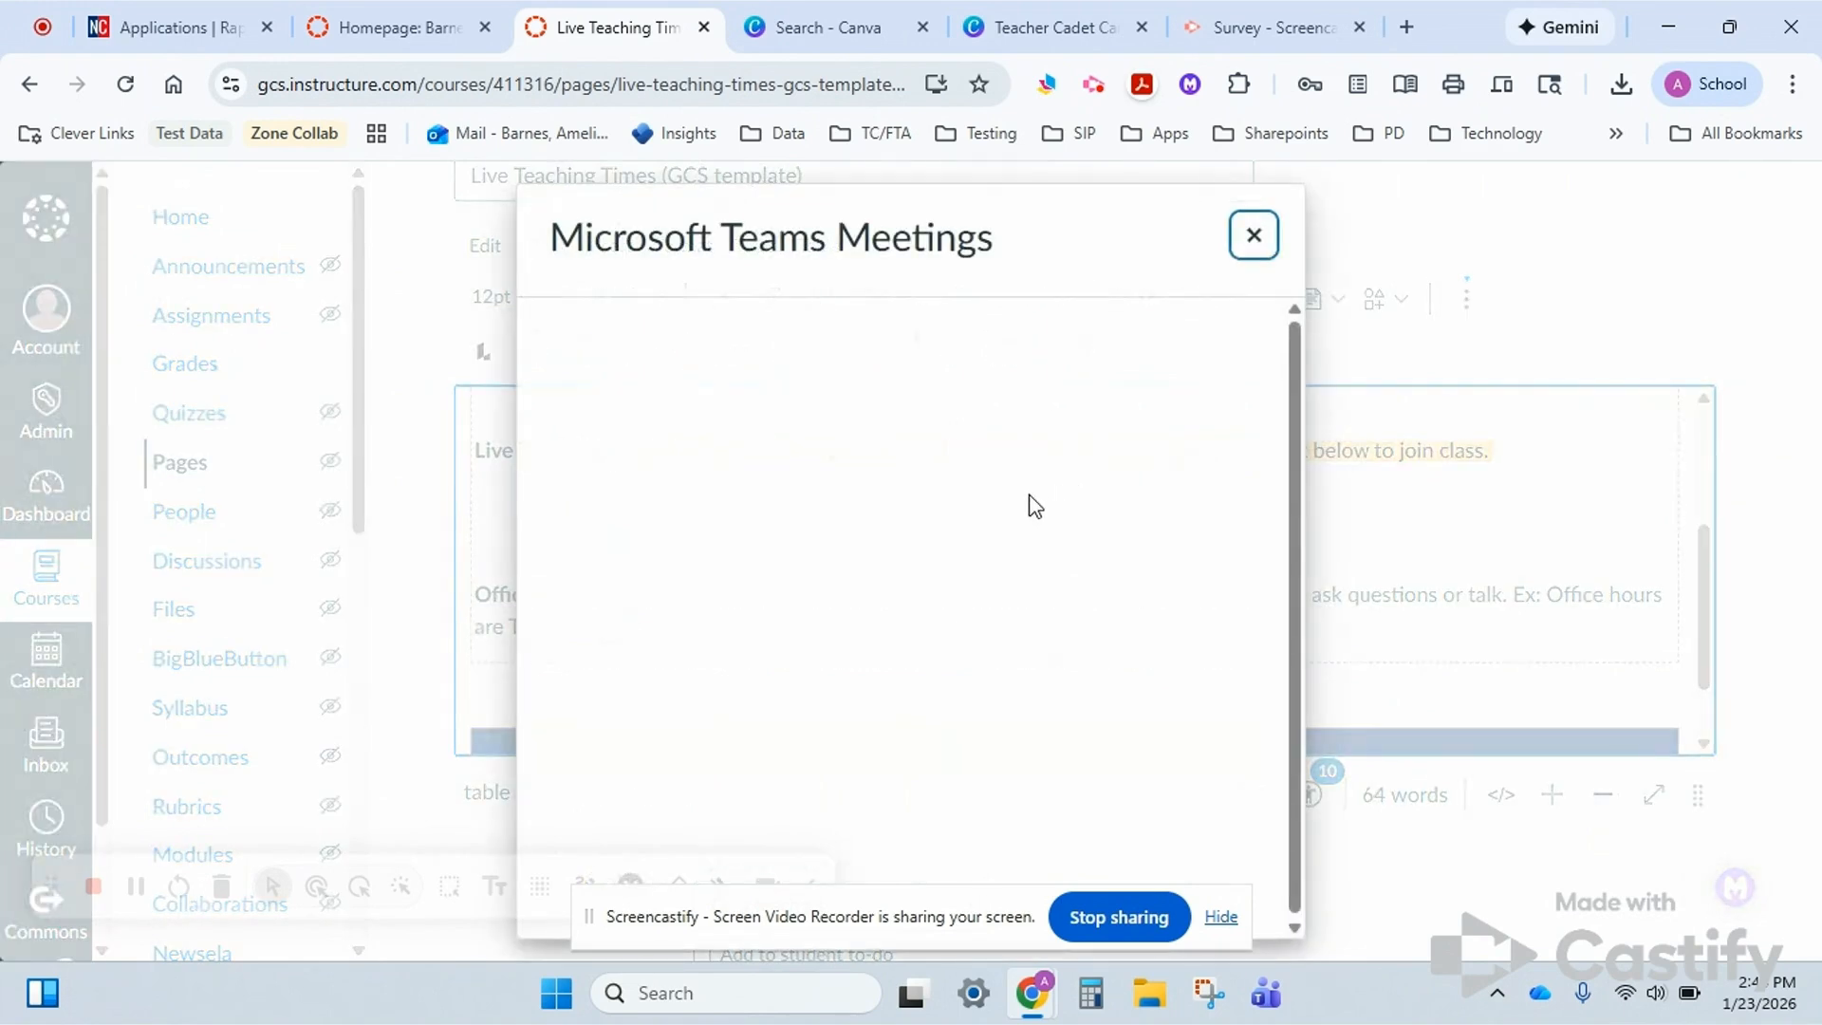
scroll(1035, 505, down, 3)
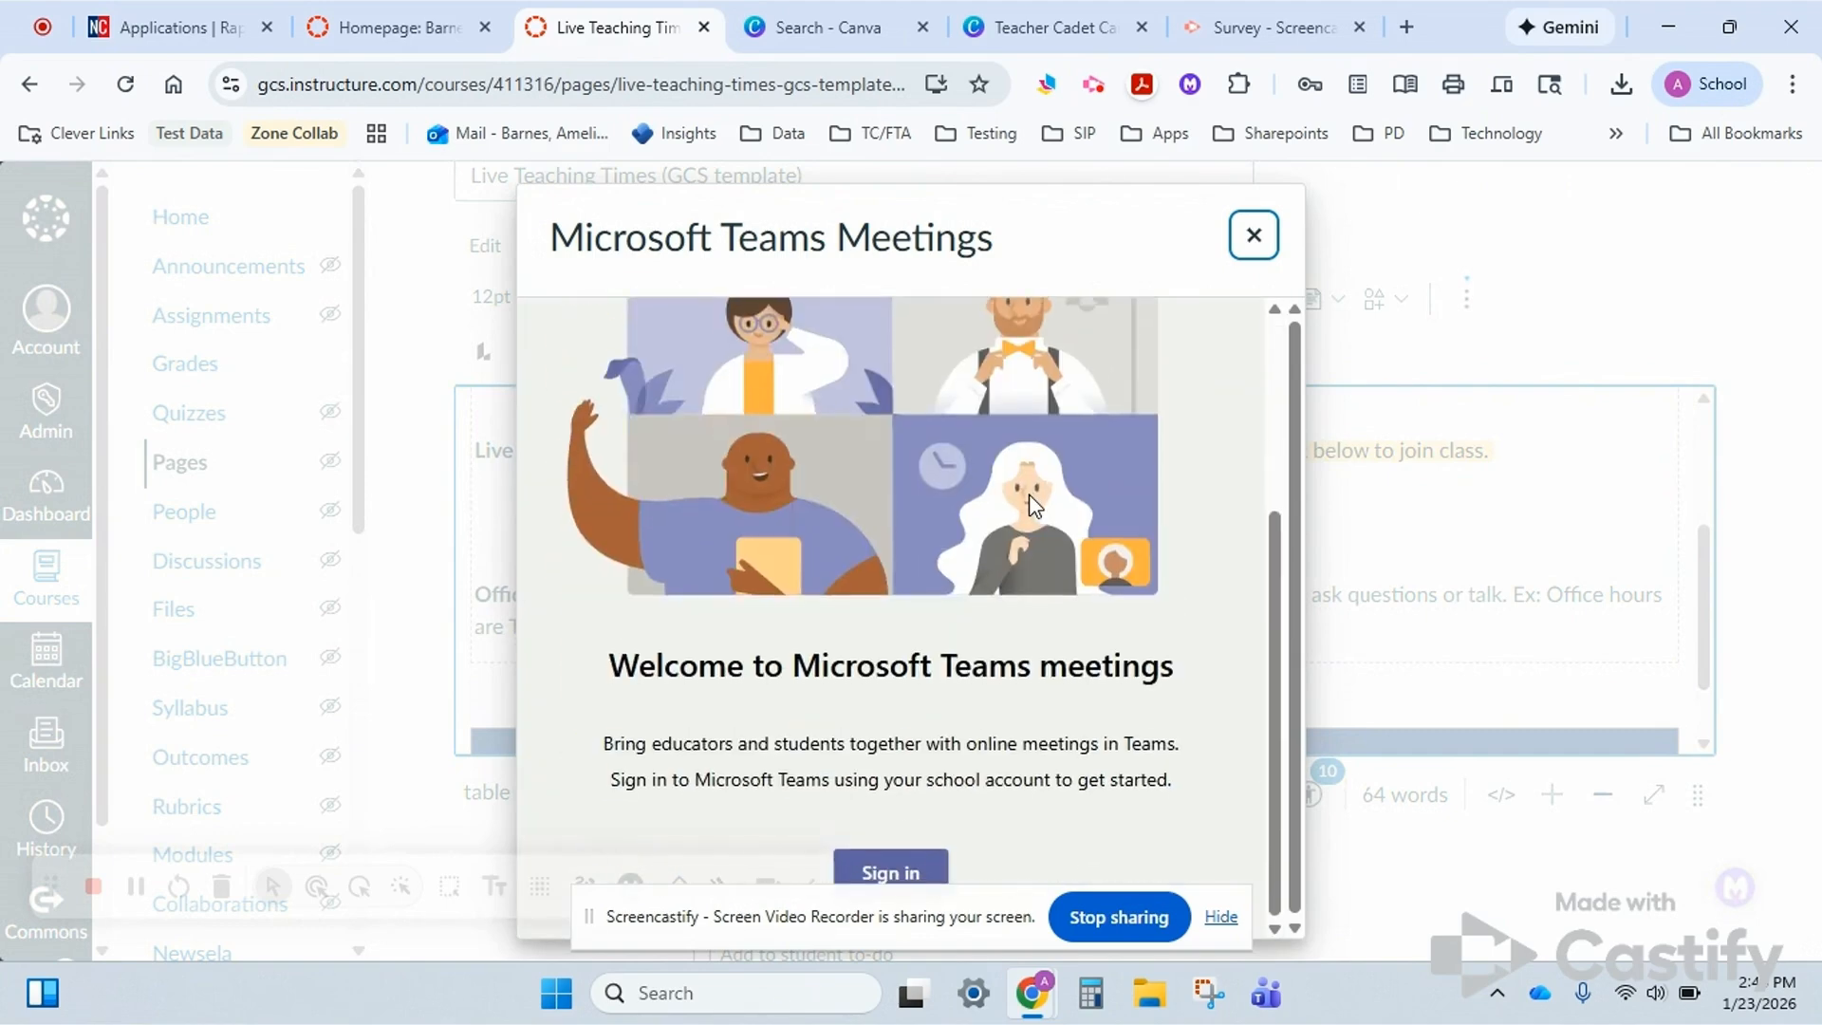
click(873, 875)
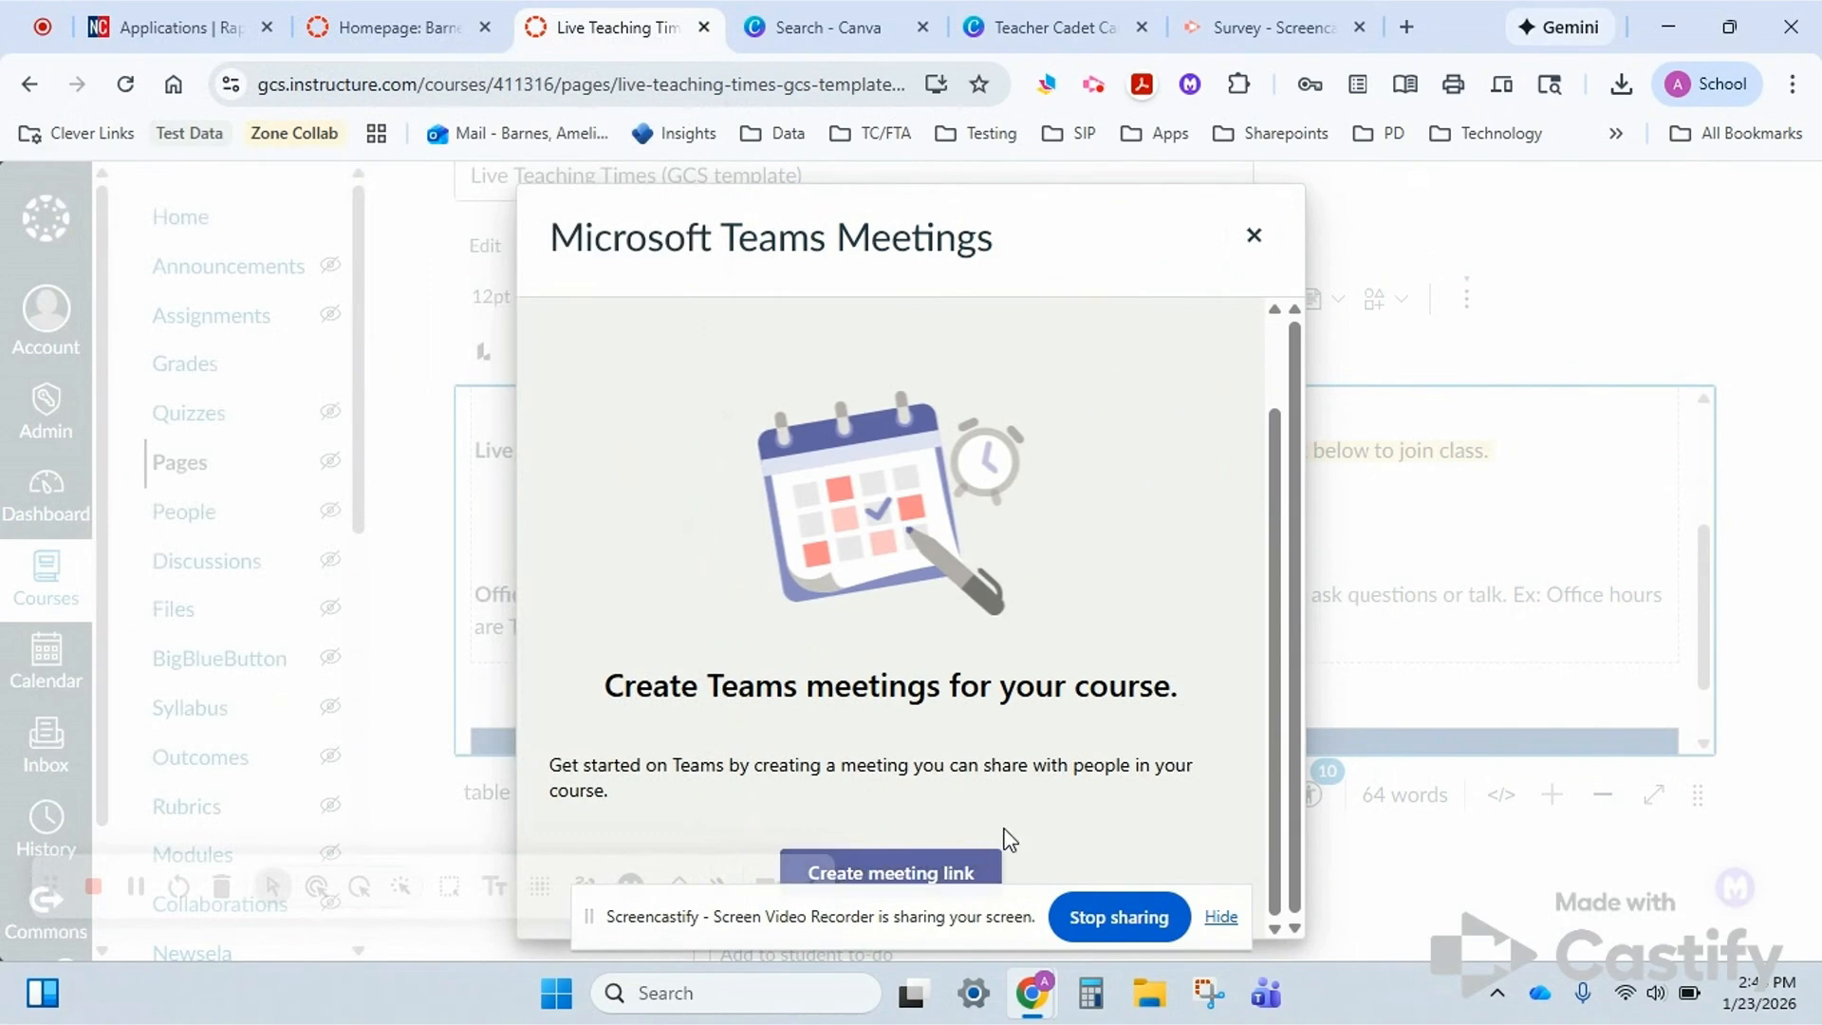
click(924, 859)
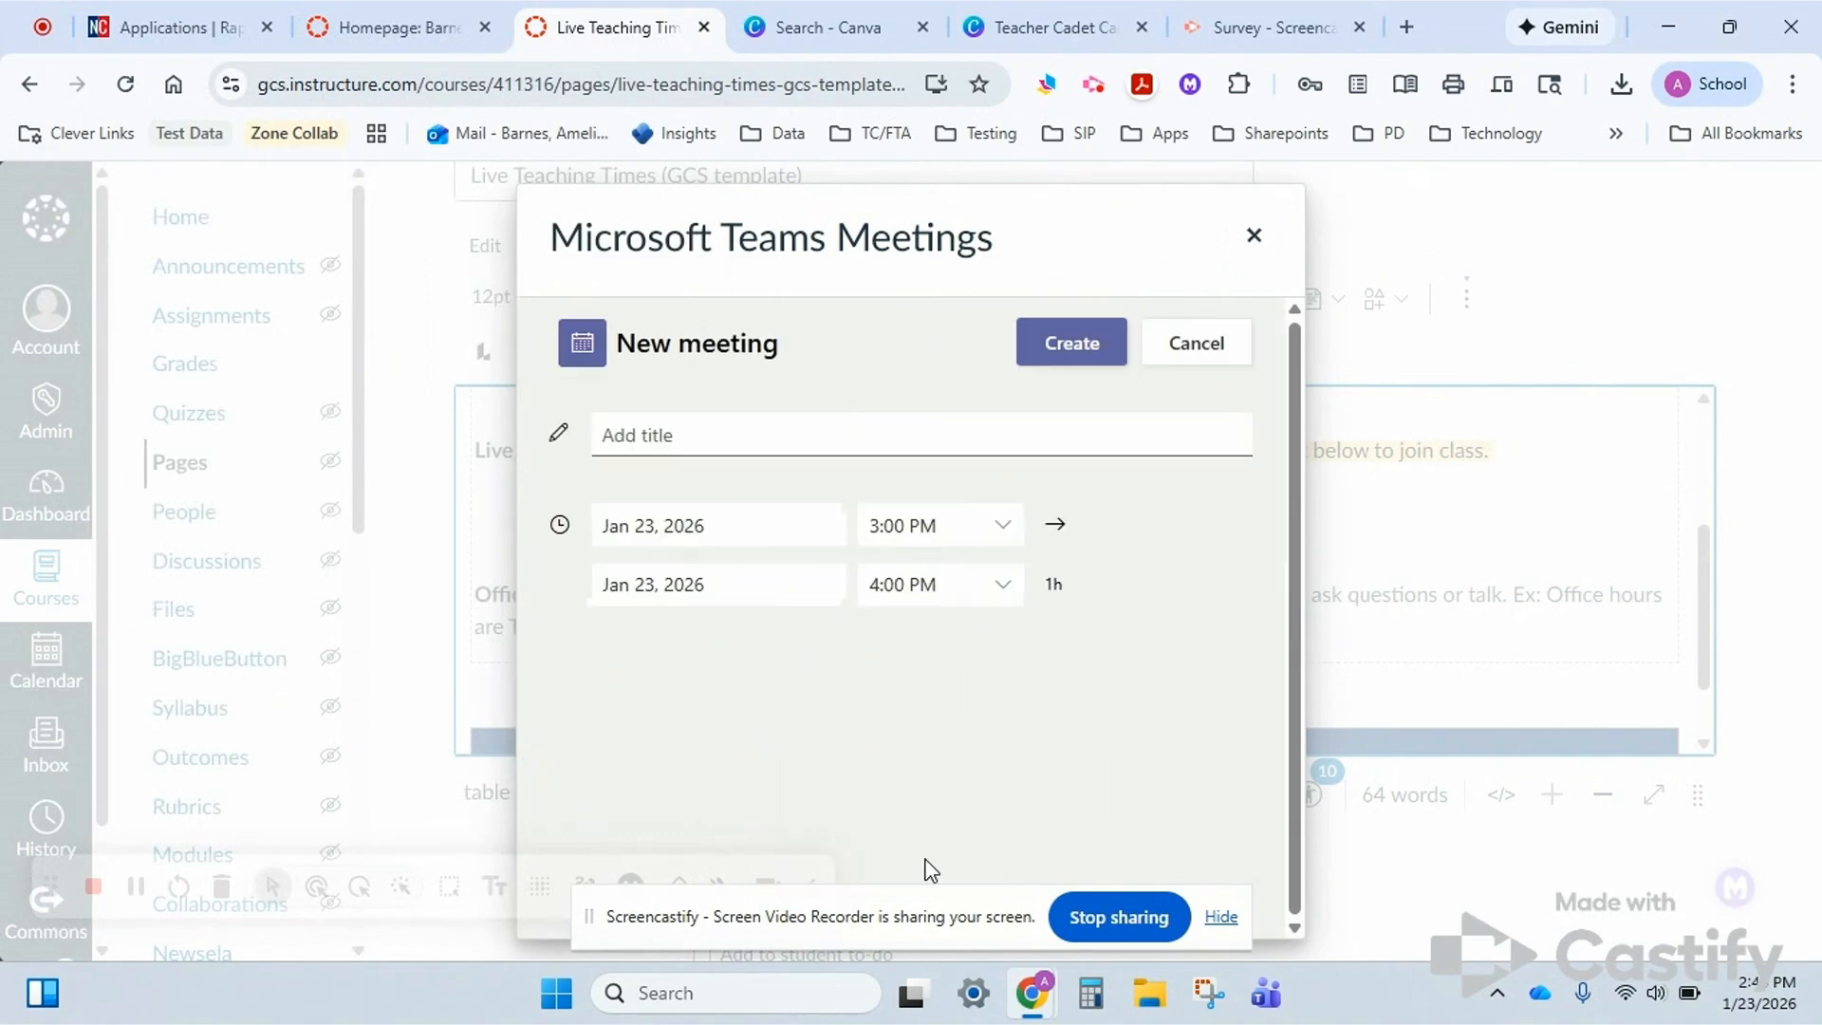
Title the new meeting "Remote Learning Day" and set its date to Jan 27, 2026.
click(740, 435)
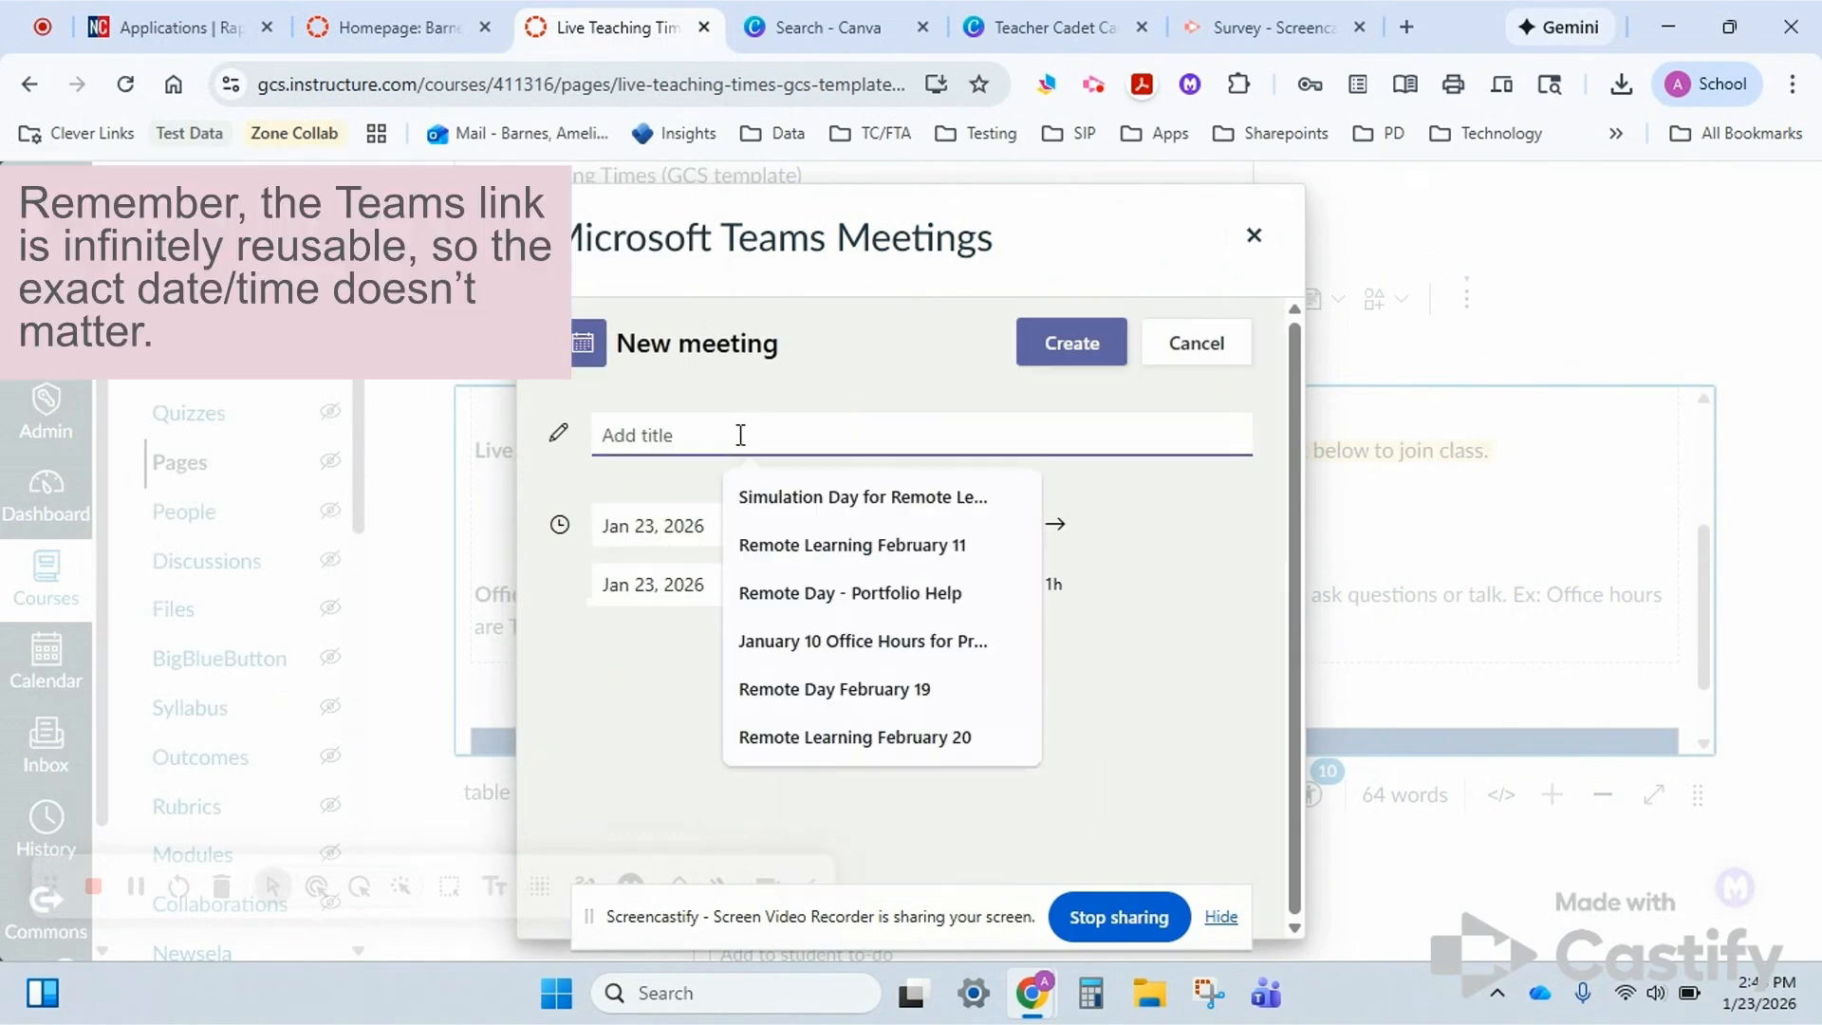
text(Remote Learning)
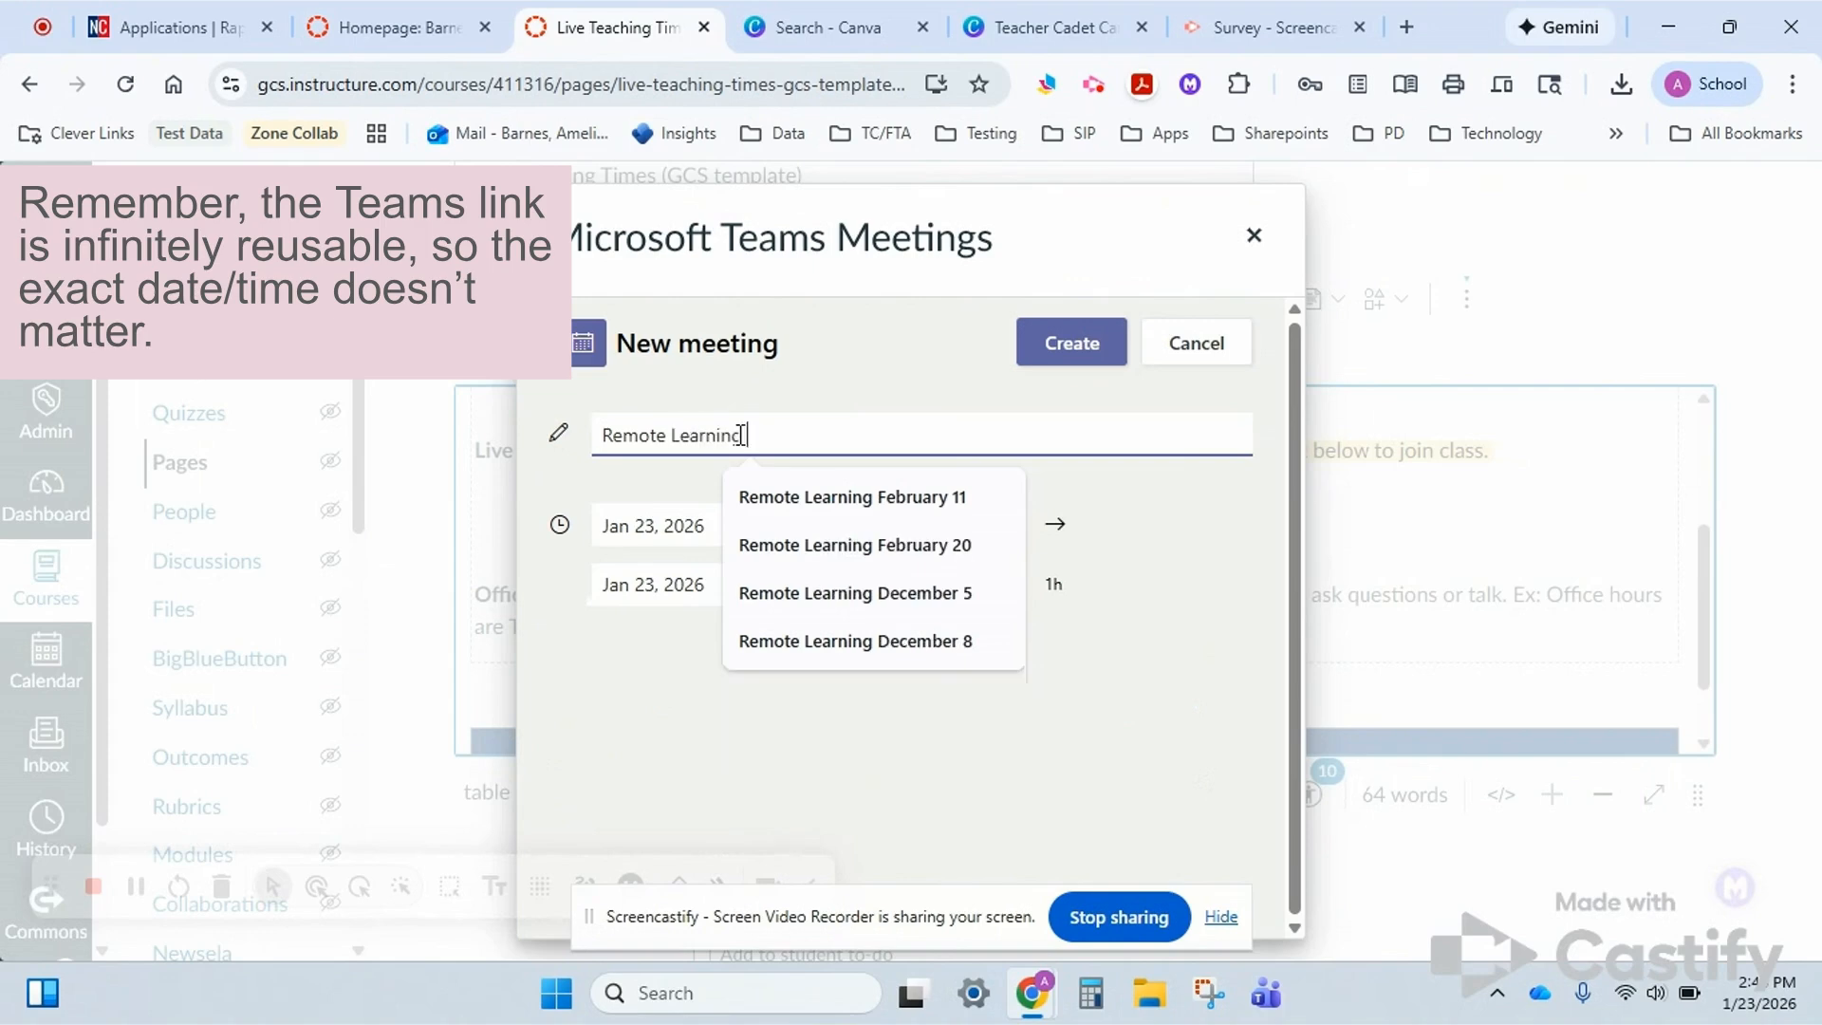
text( Day)
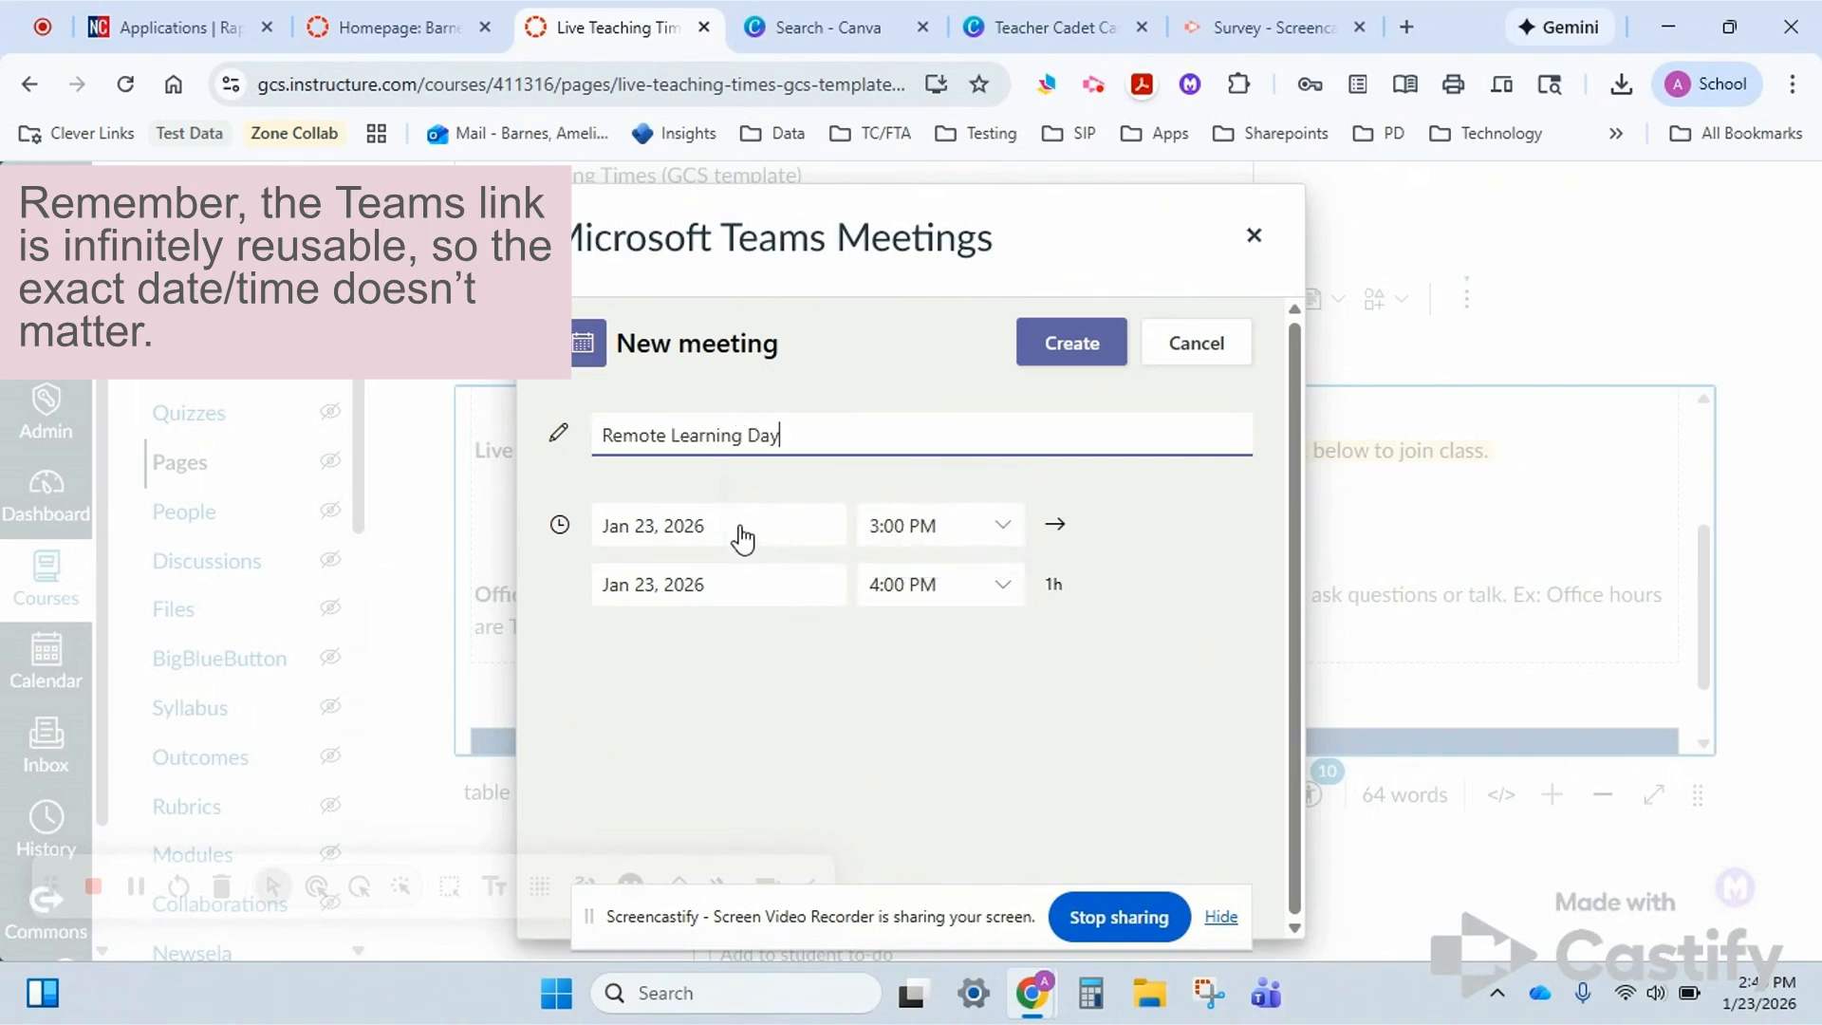
click(743, 539)
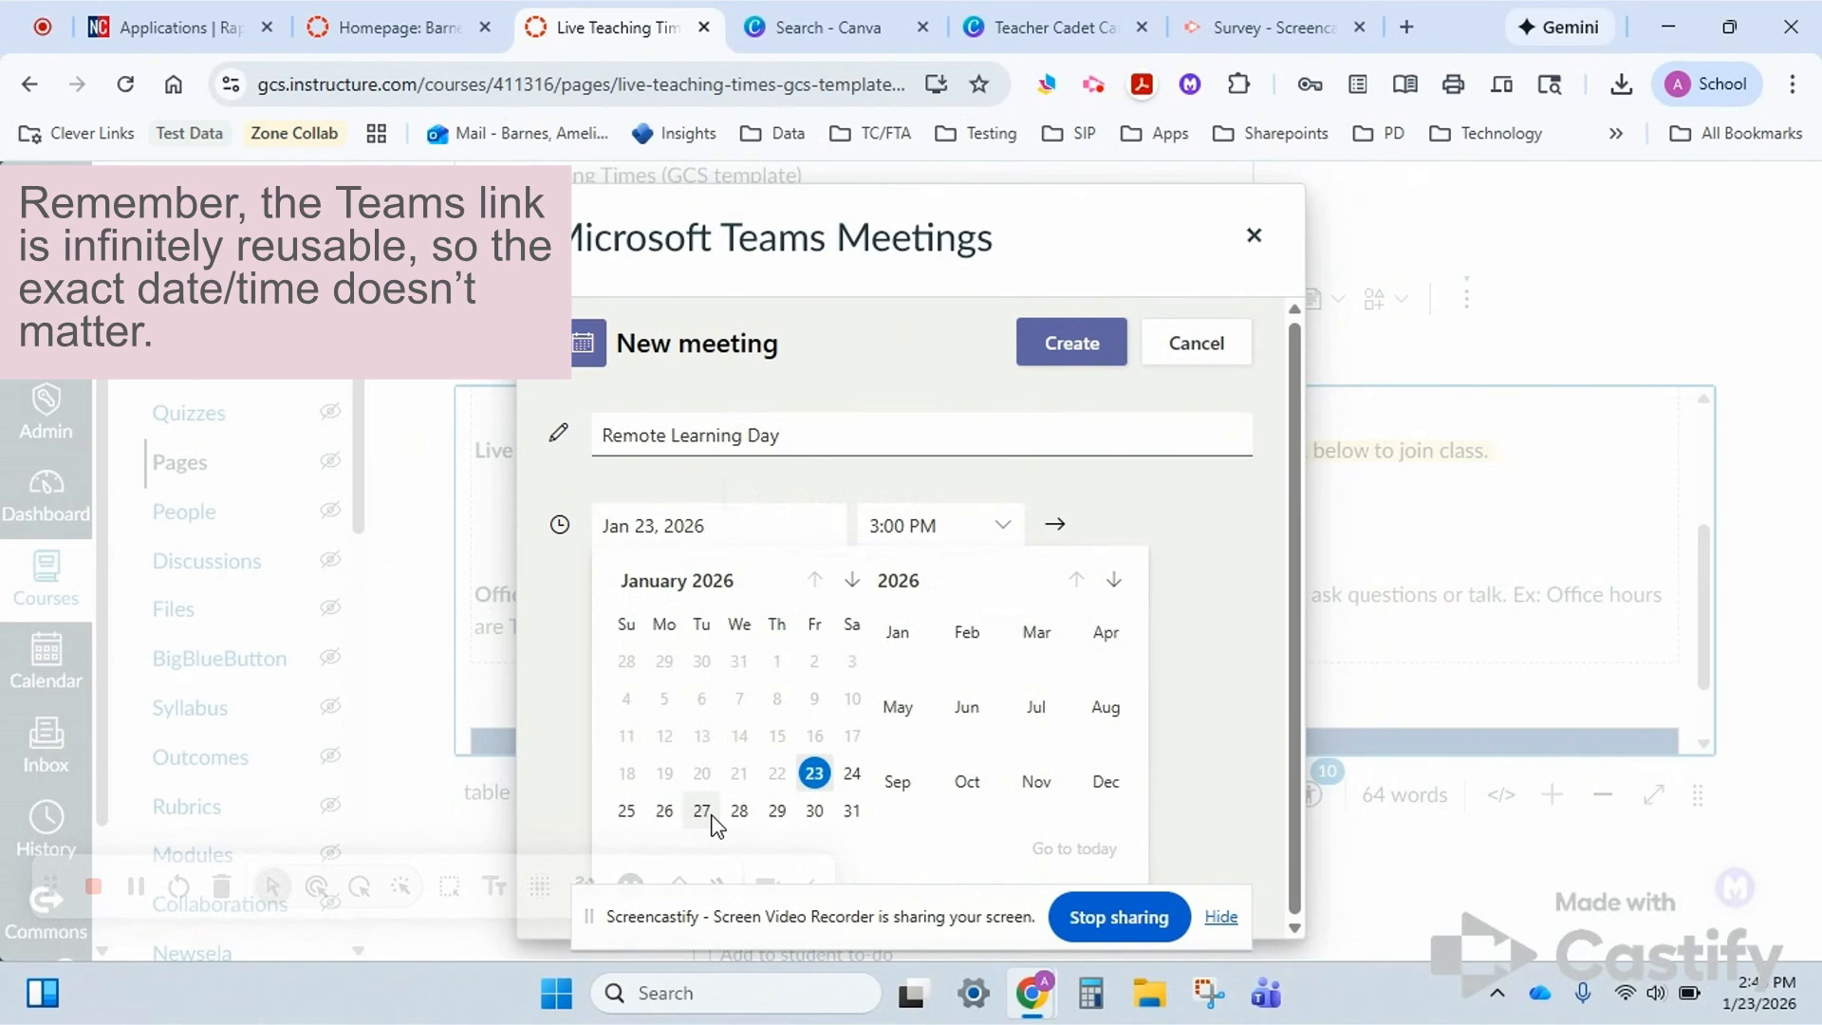
click(702, 811)
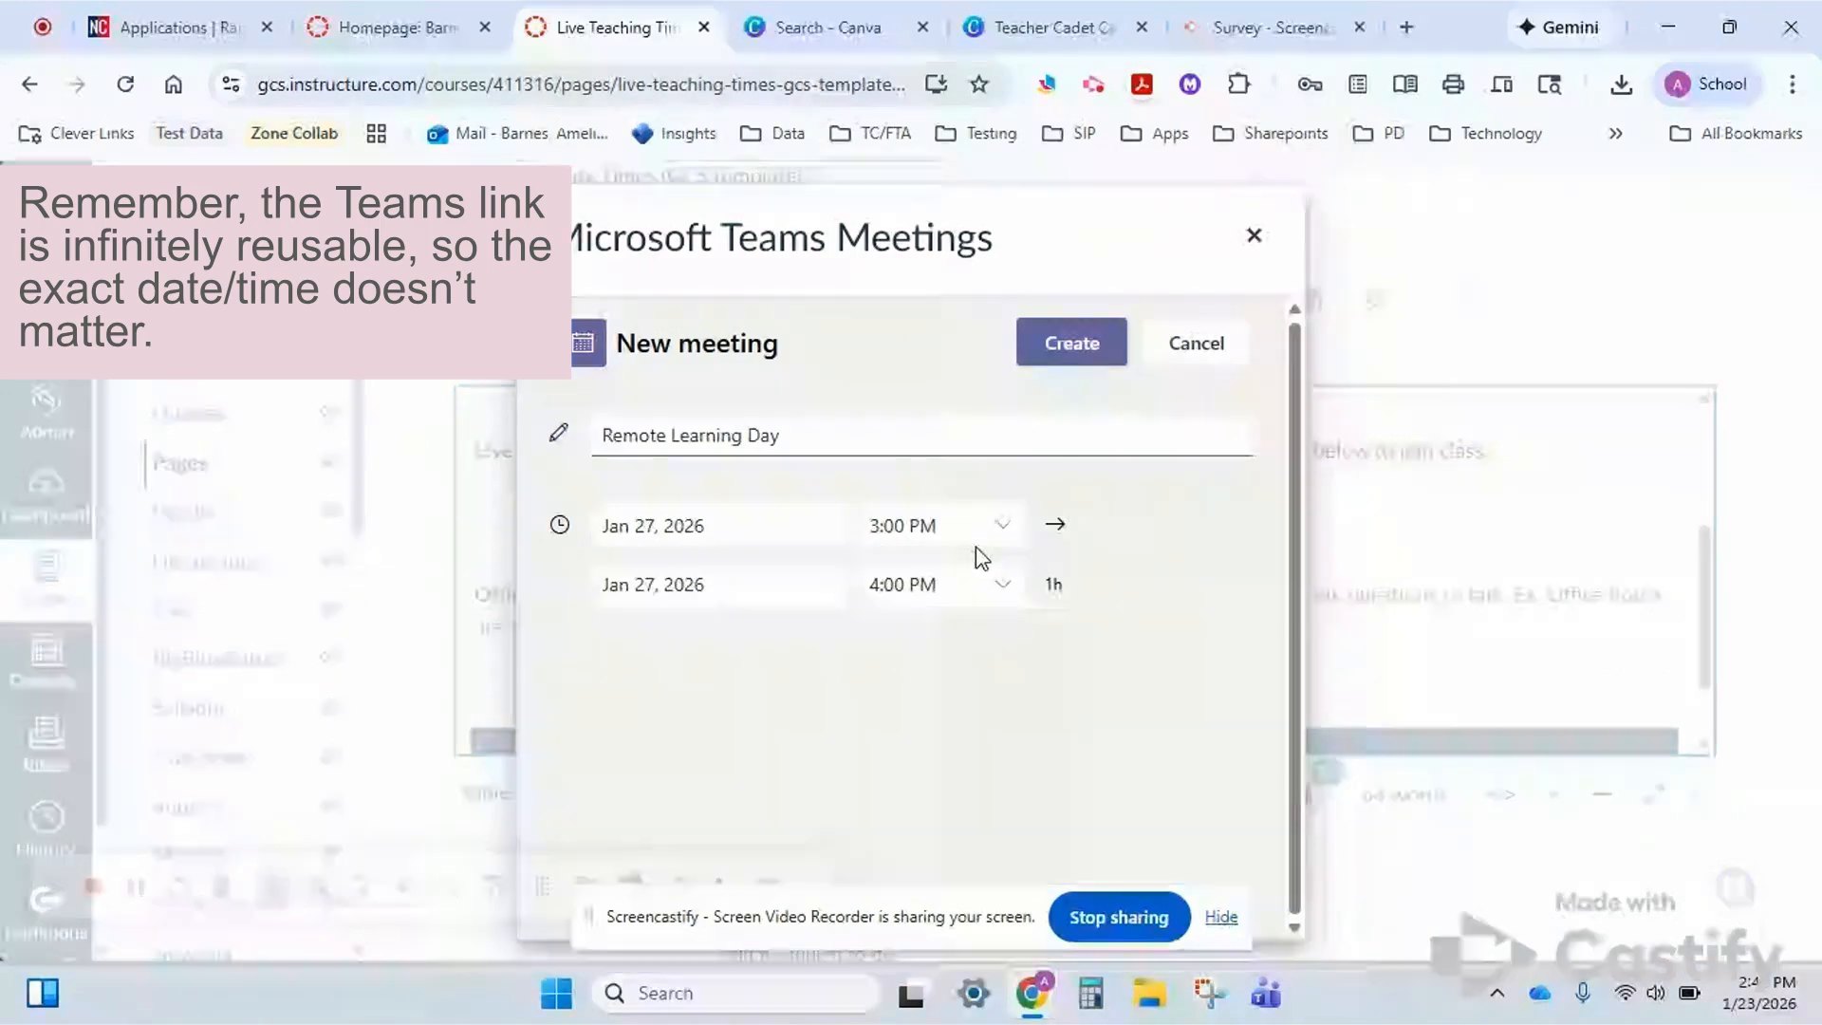
Set the meeting's start time to 9:30 AM and create the meeting.
click(1004, 532)
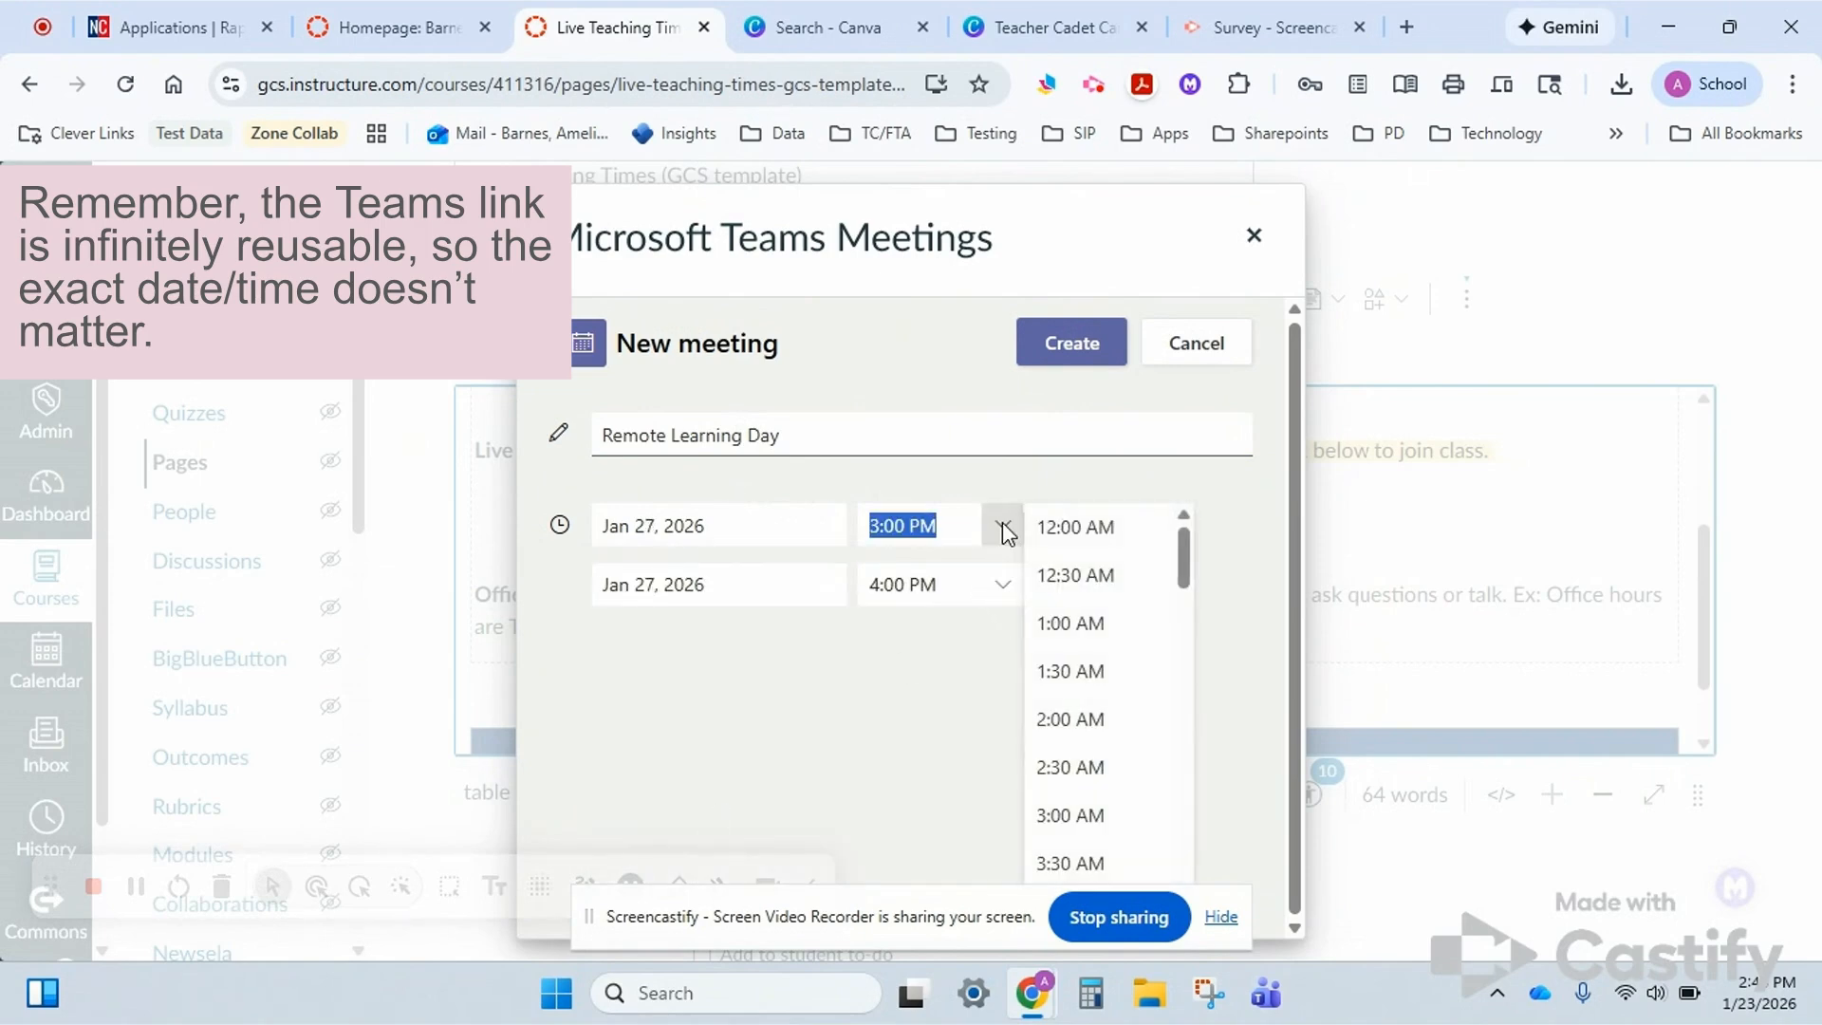
scroll(1070, 624, down, 5)
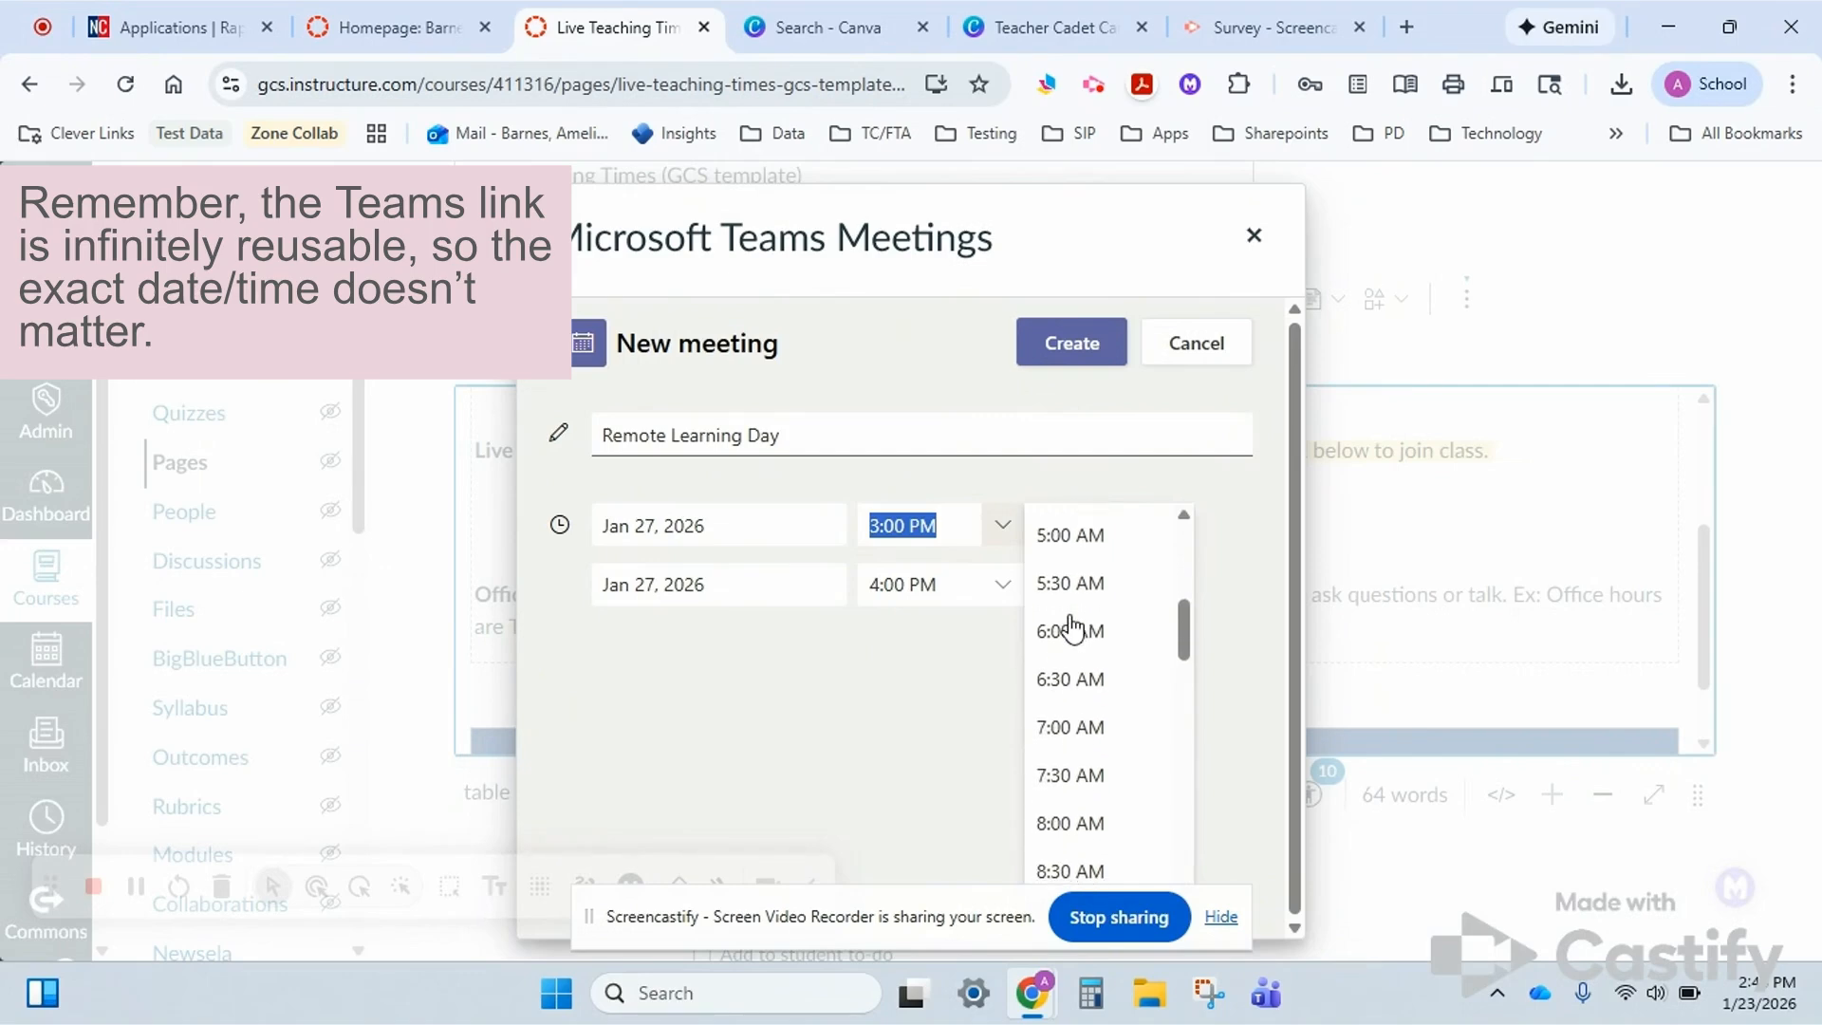
scroll(1078, 703, down, 2)
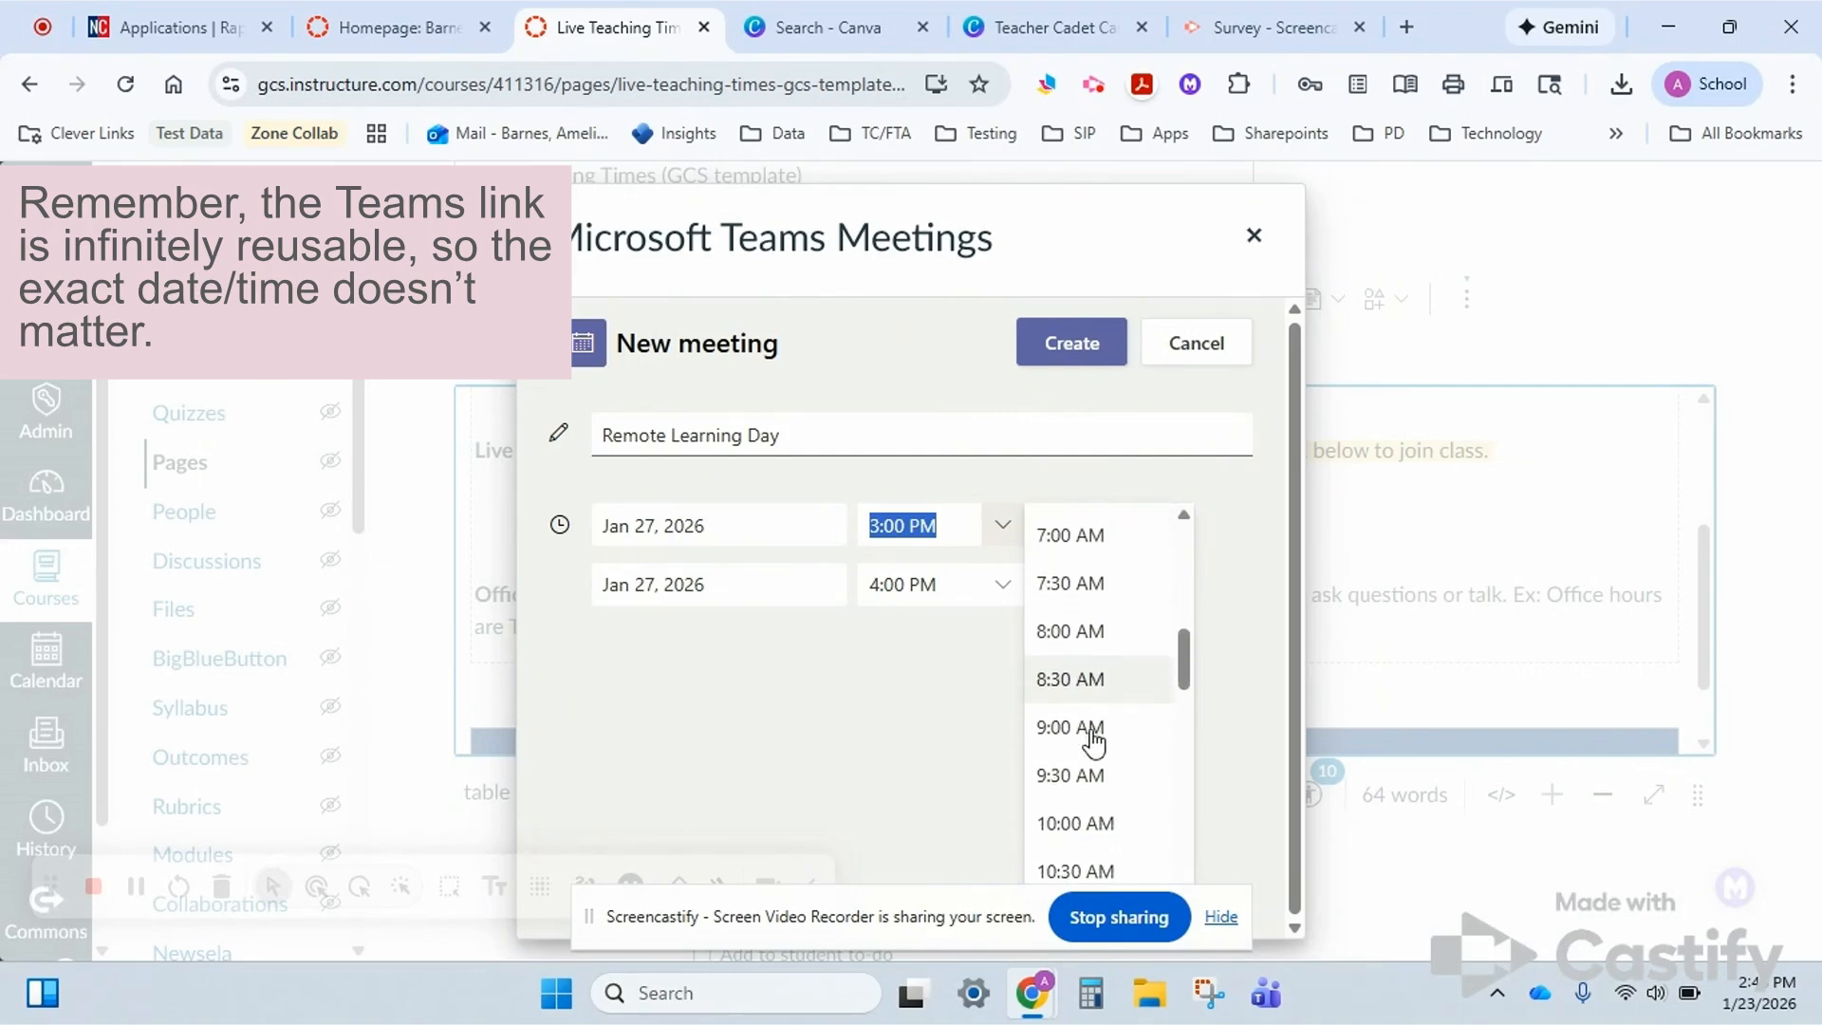
click(1091, 773)
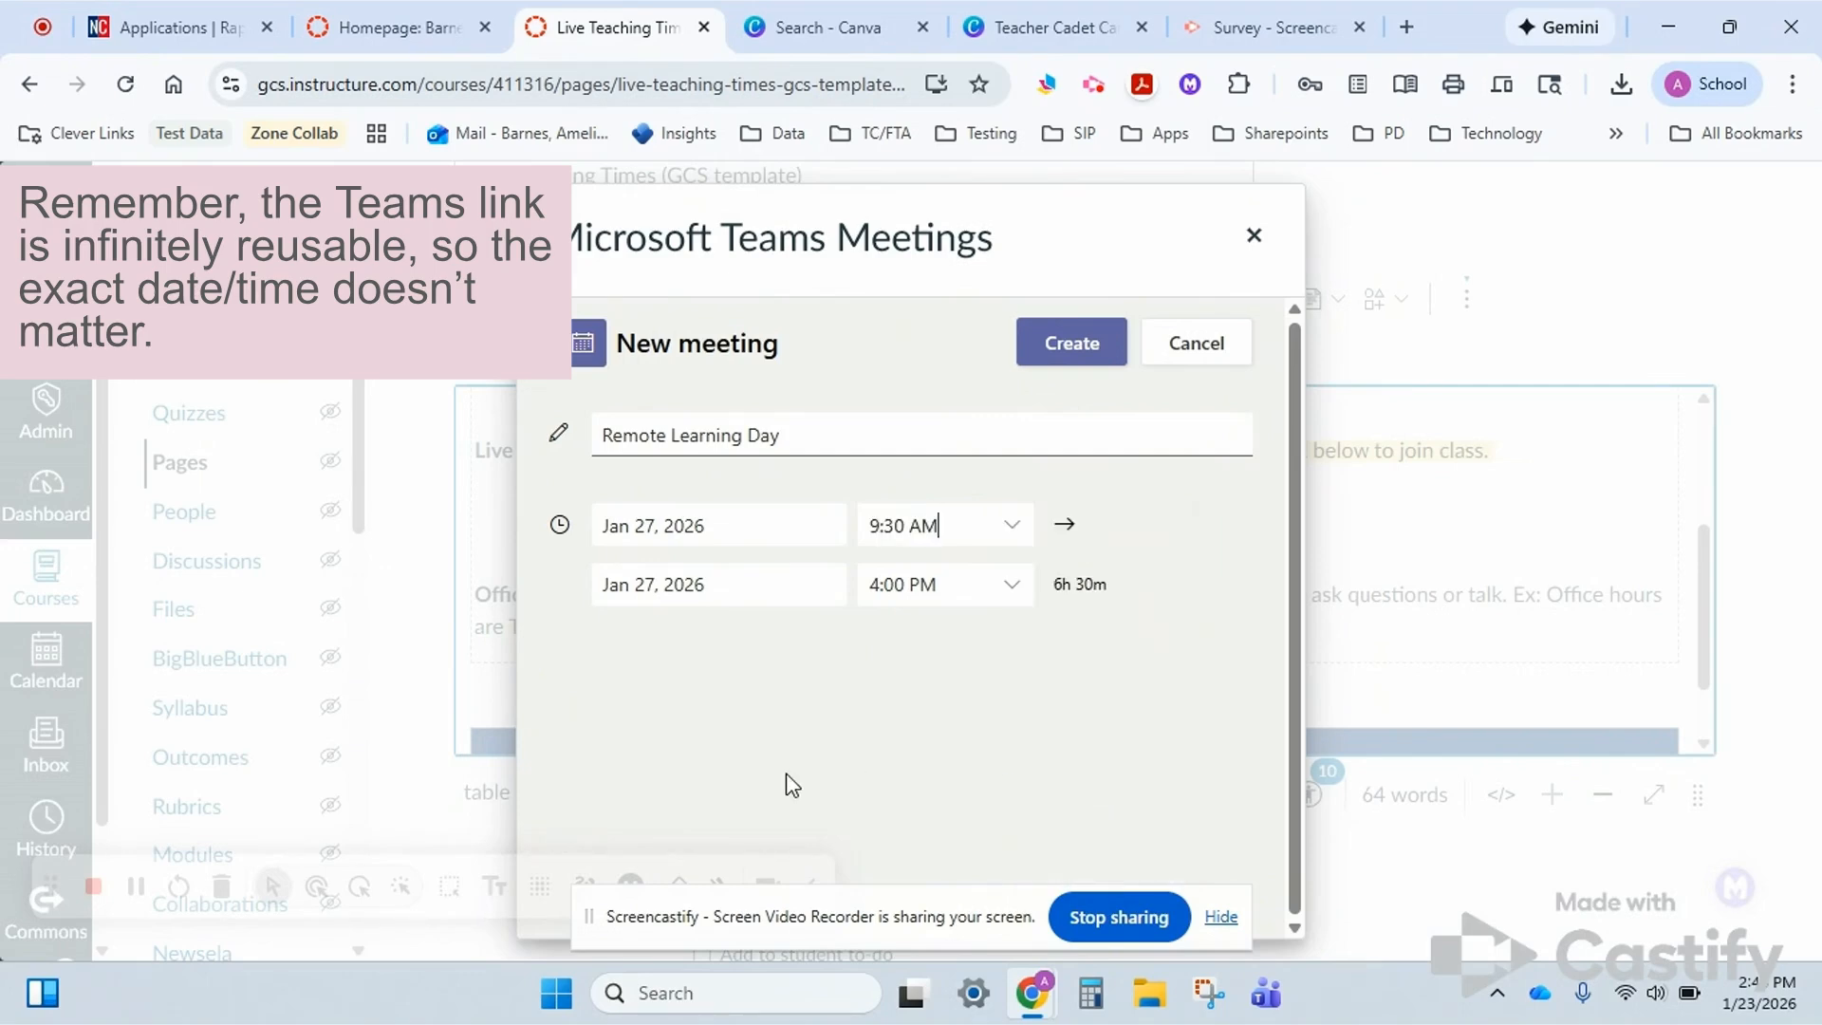
click(1081, 342)
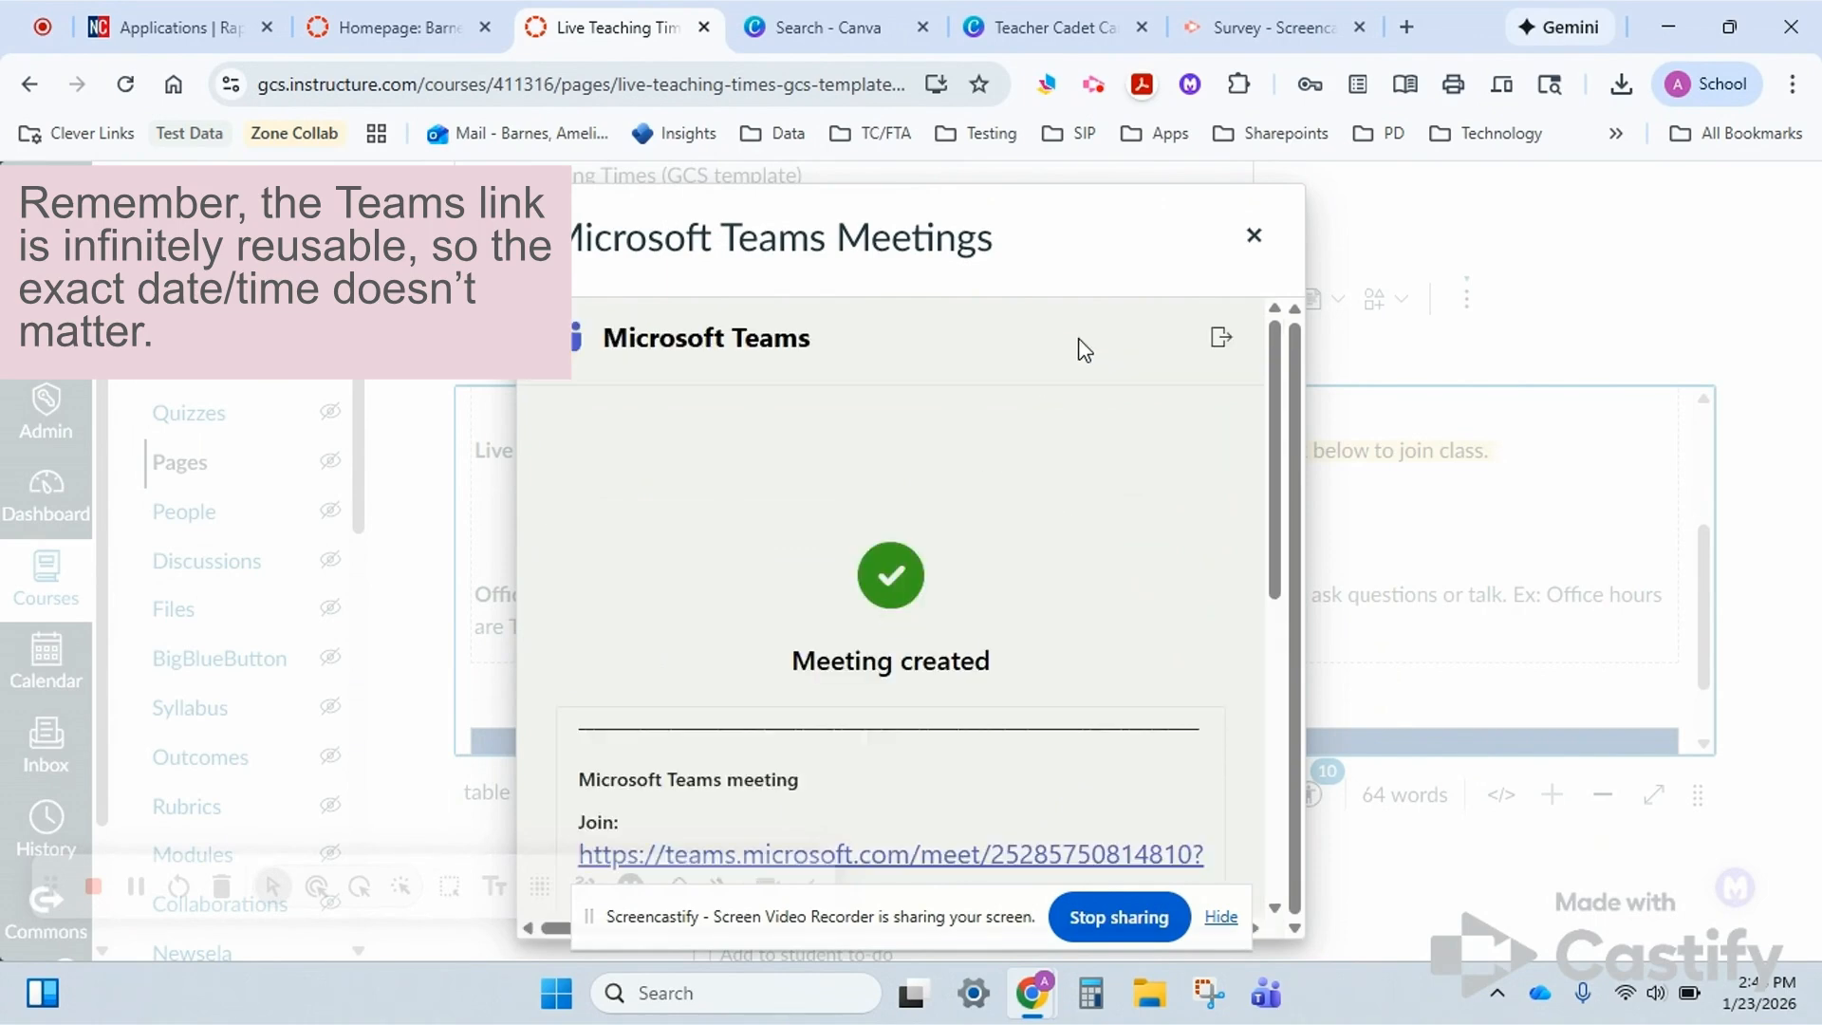
Open the created meeting's options and choose Organizers, co-organizers, and presenters as those who can admit from the lobby.
scroll(1084, 349, down, 7)
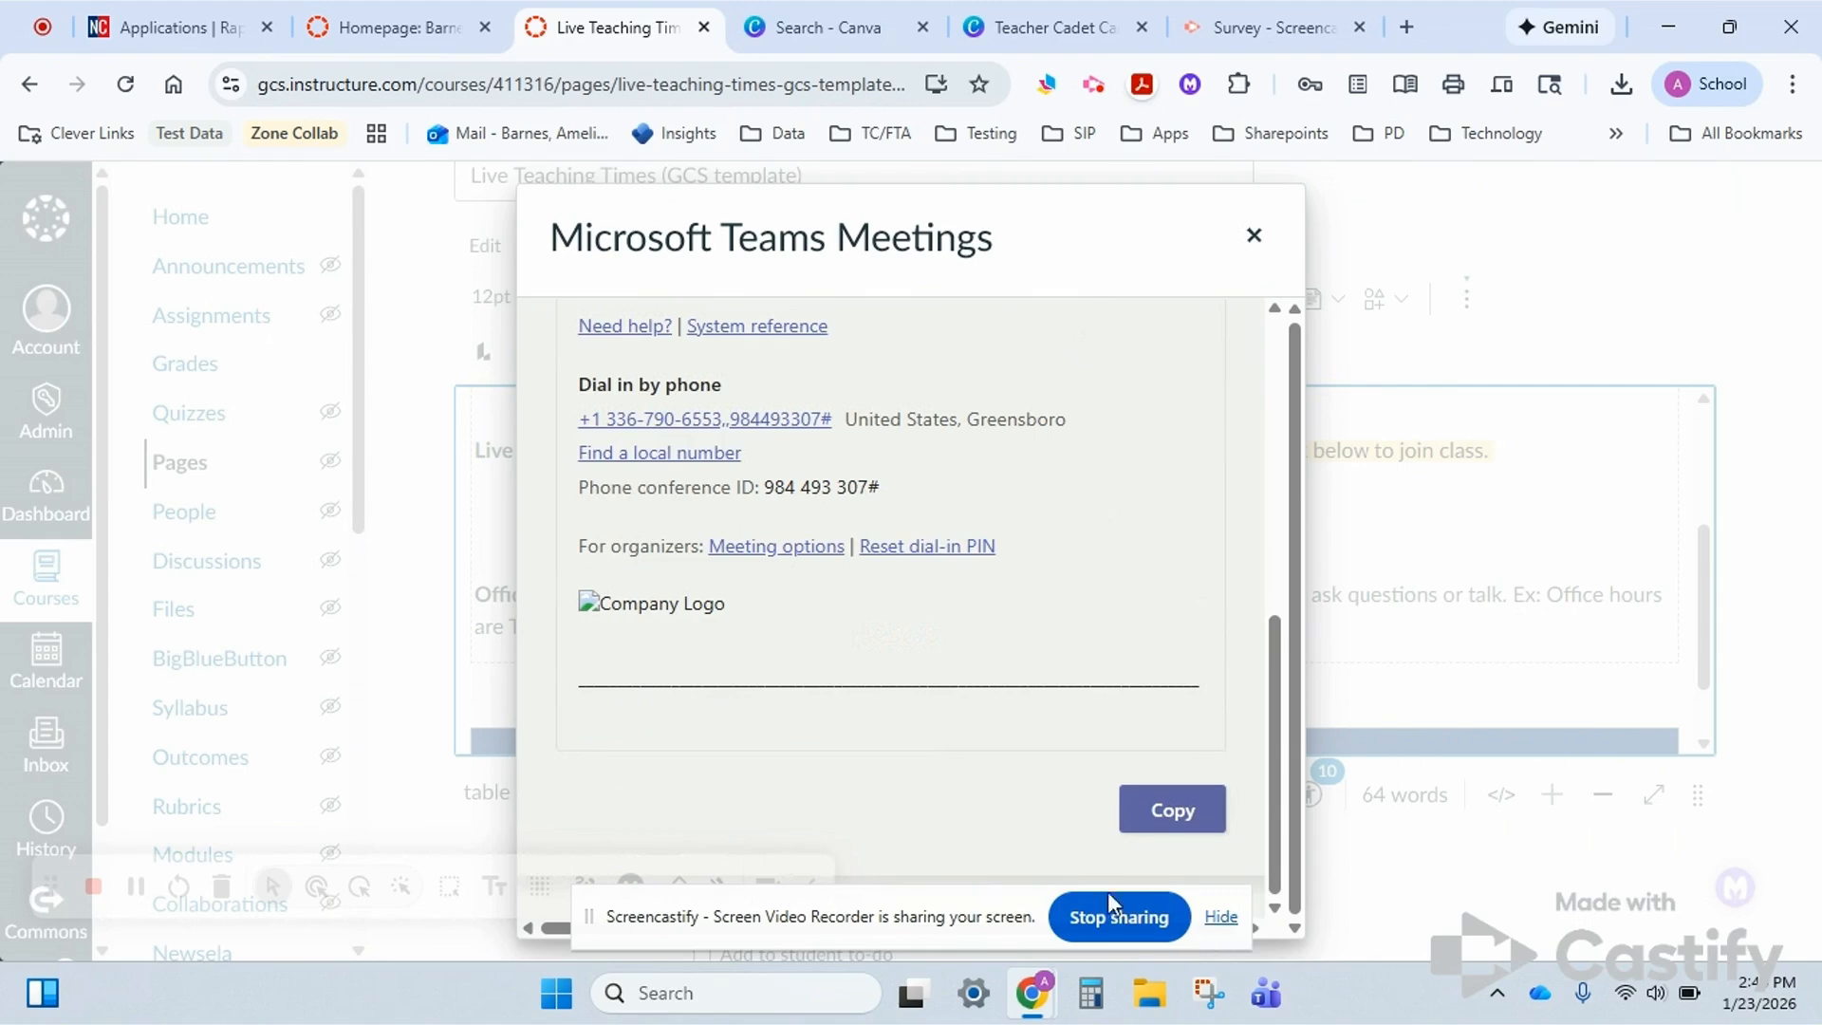
click(1224, 917)
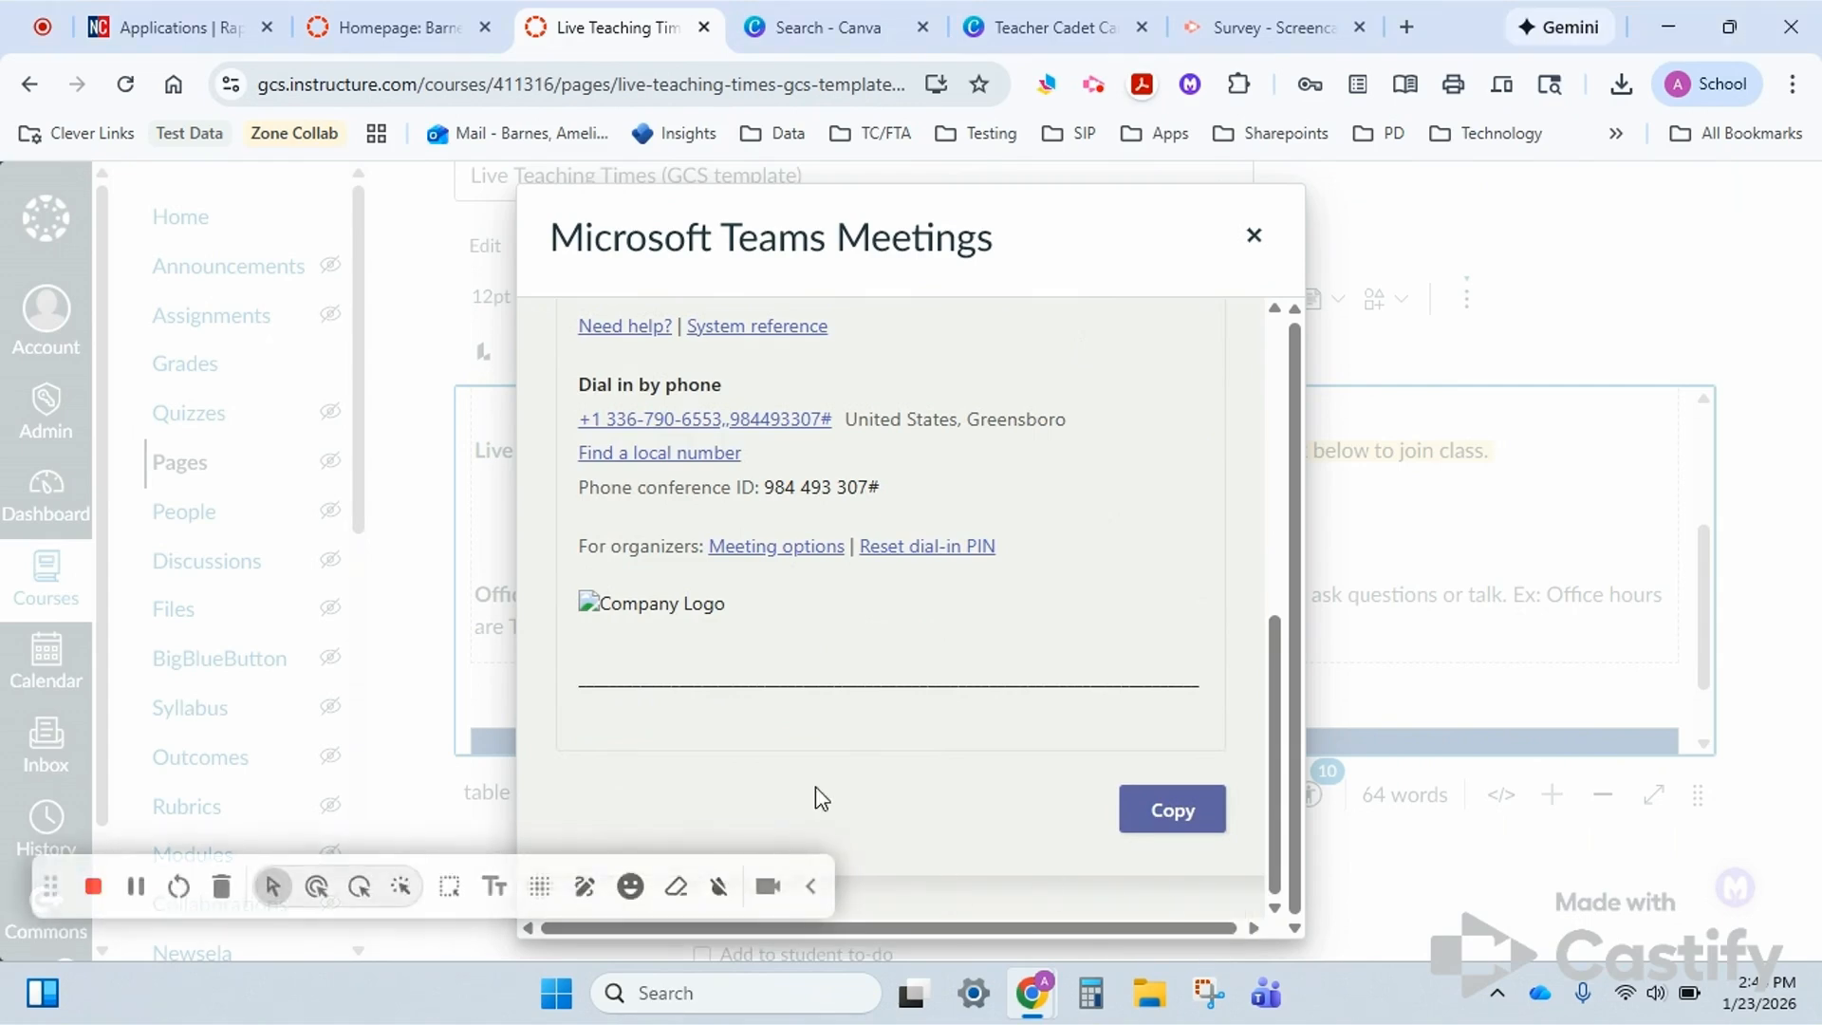
click(776, 549)
click(1053, 642)
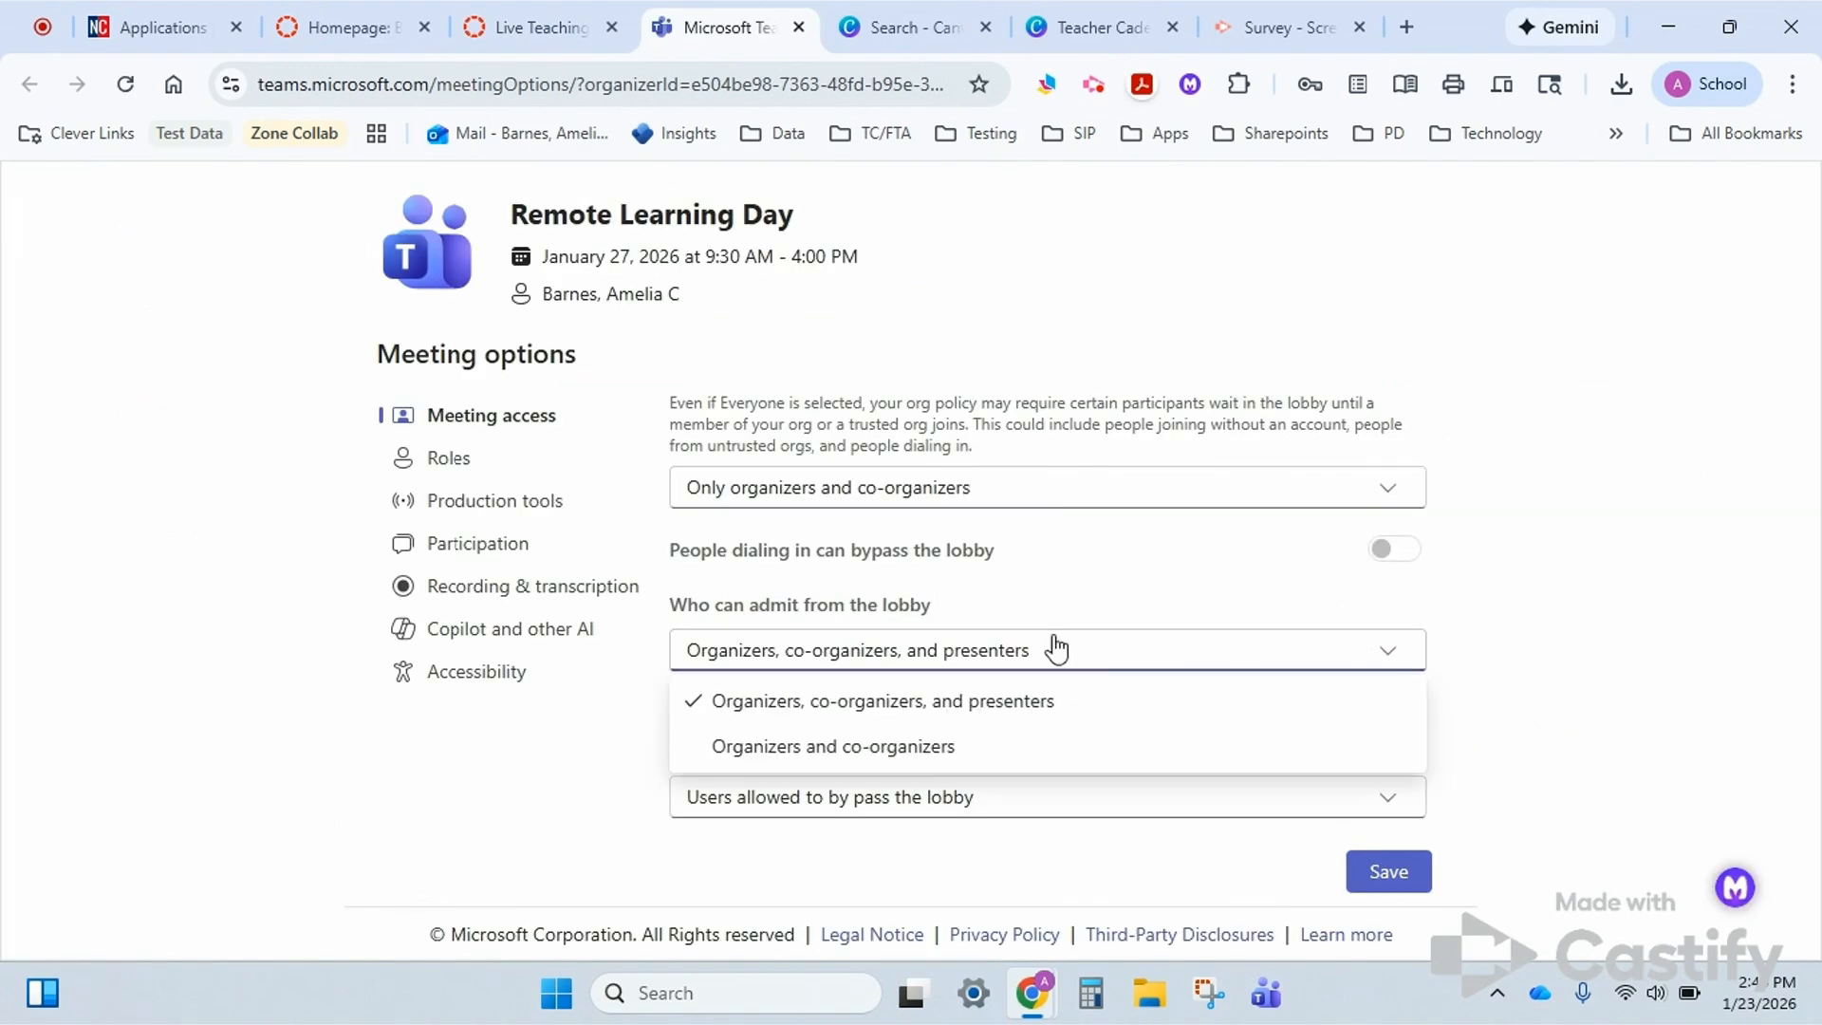
click(844, 700)
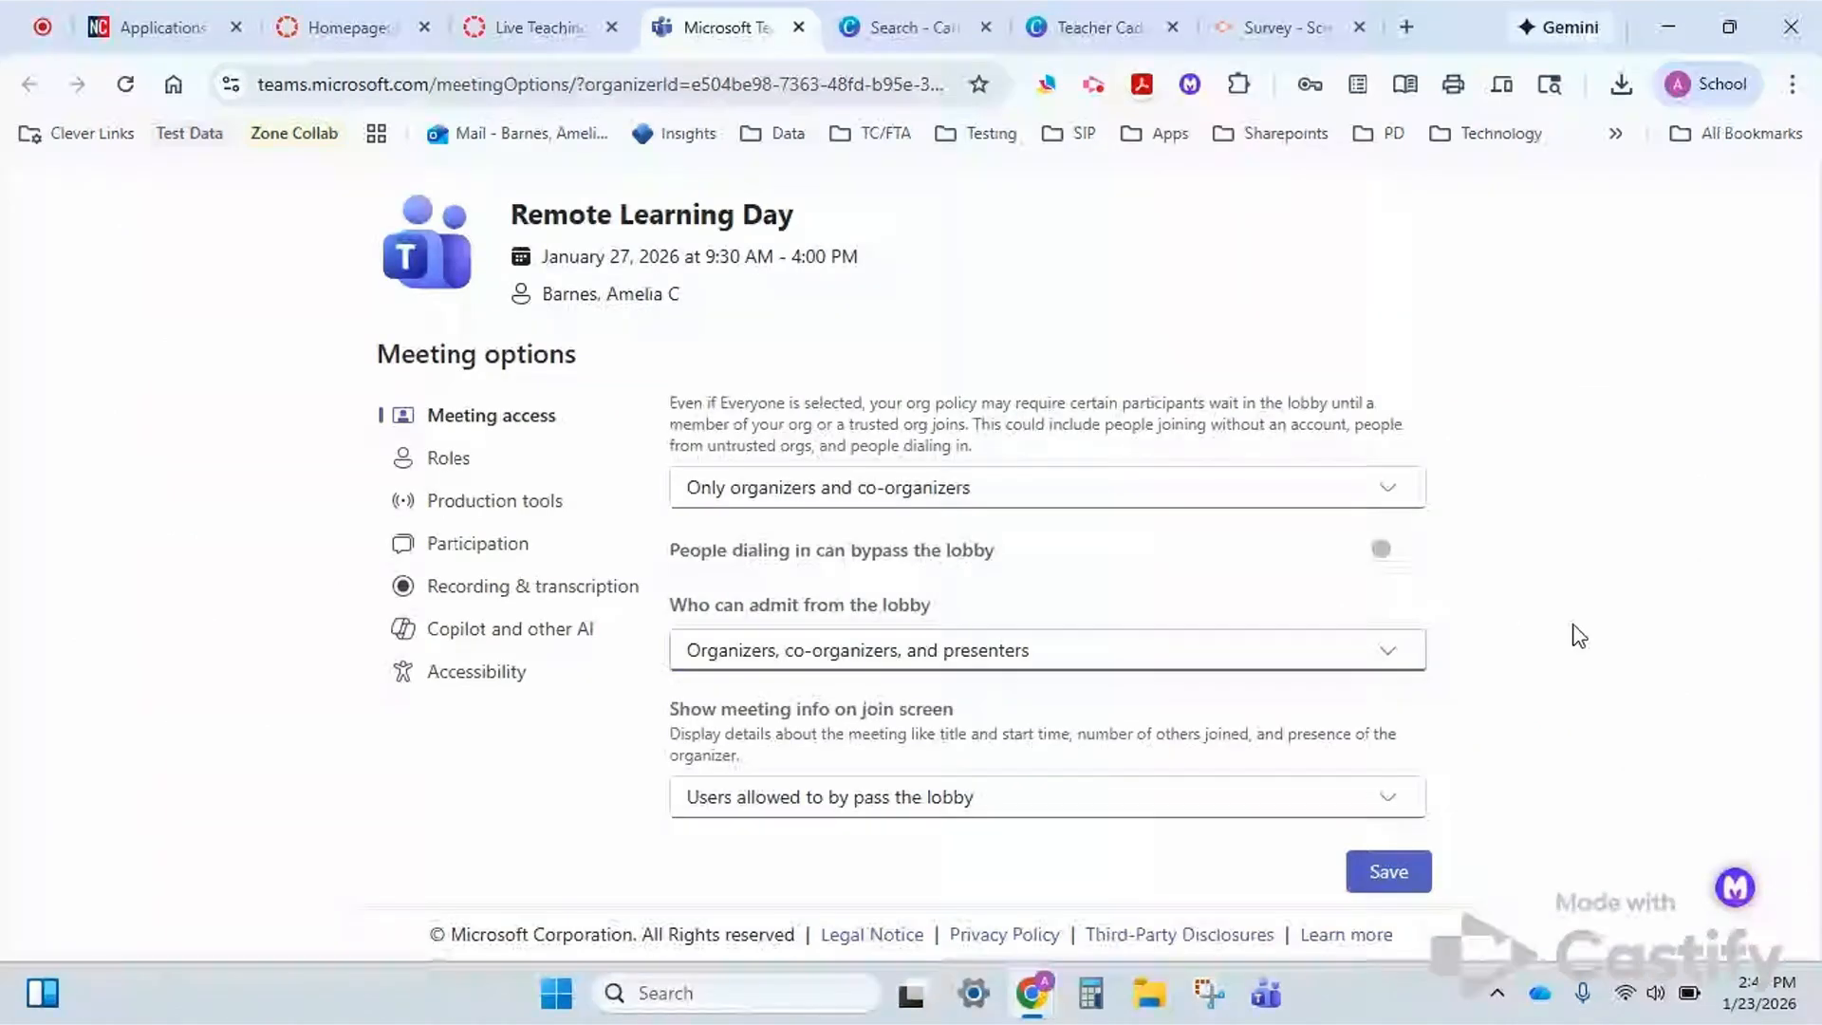
Set the meeting info on the join screen to show for Everyone.
click(1272, 802)
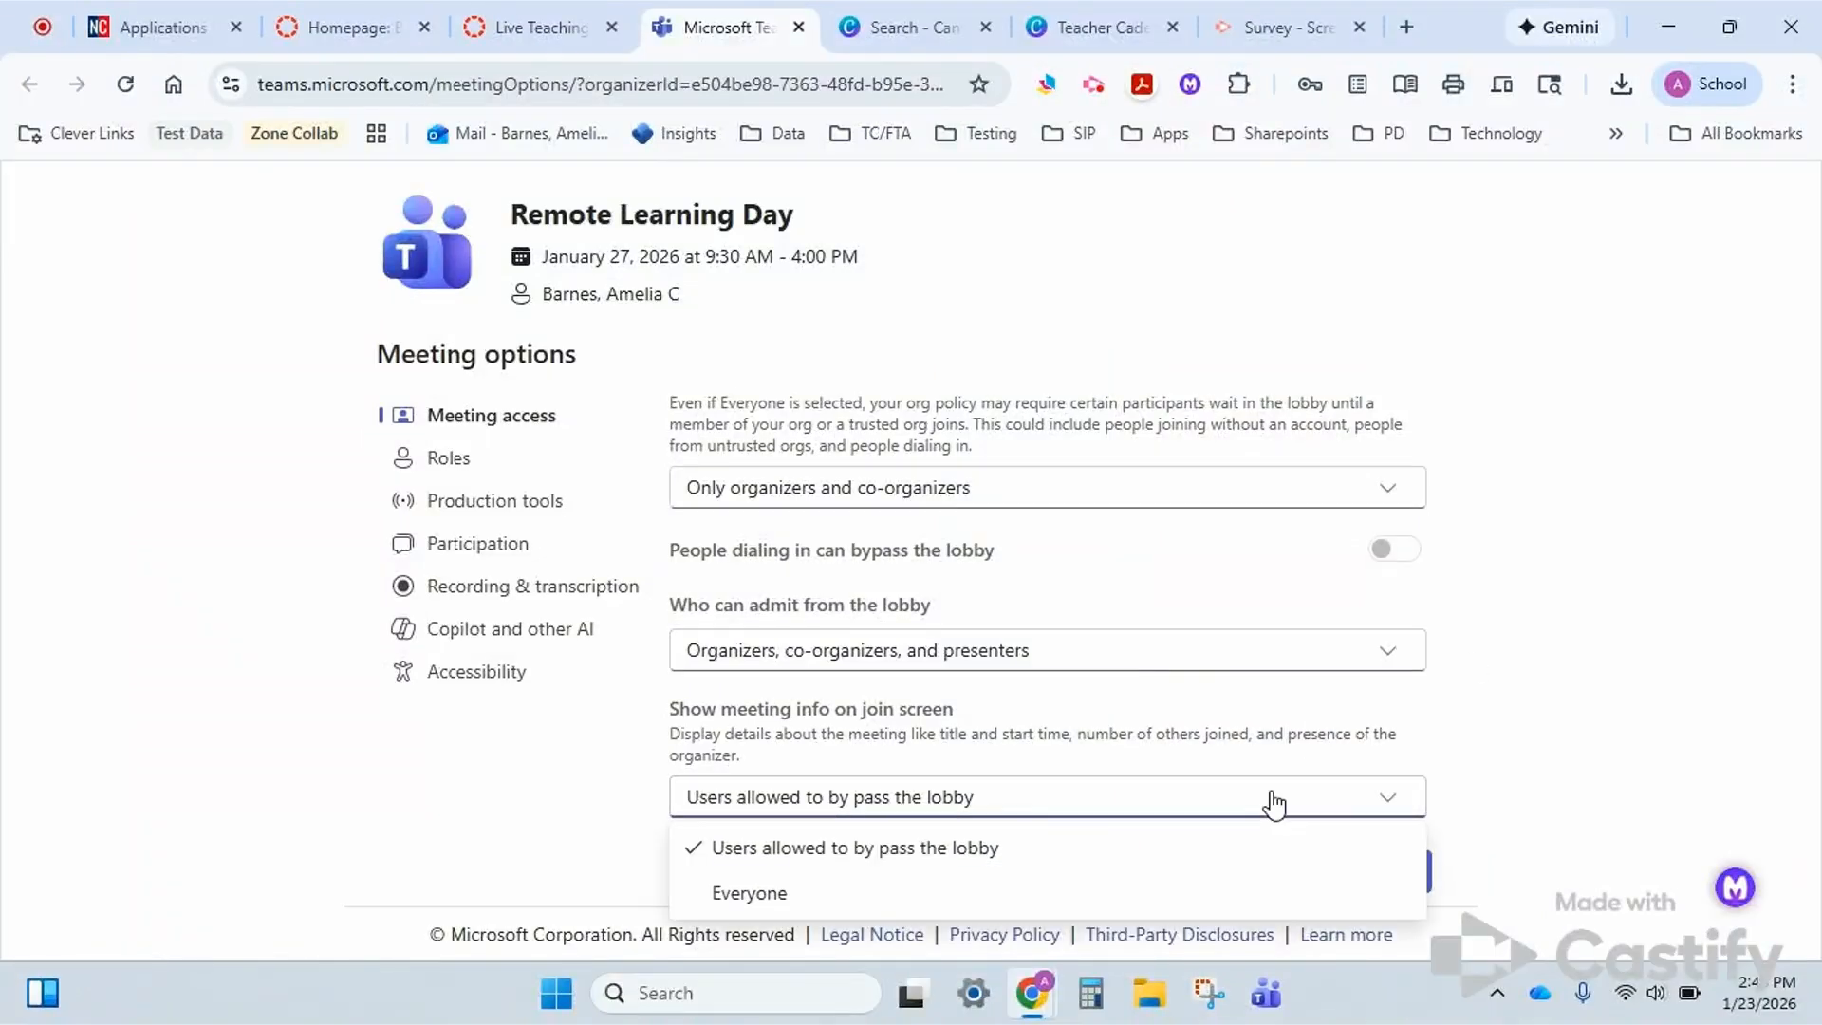
scroll(1273, 803, down, 3)
scroll(1273, 803, up, 1)
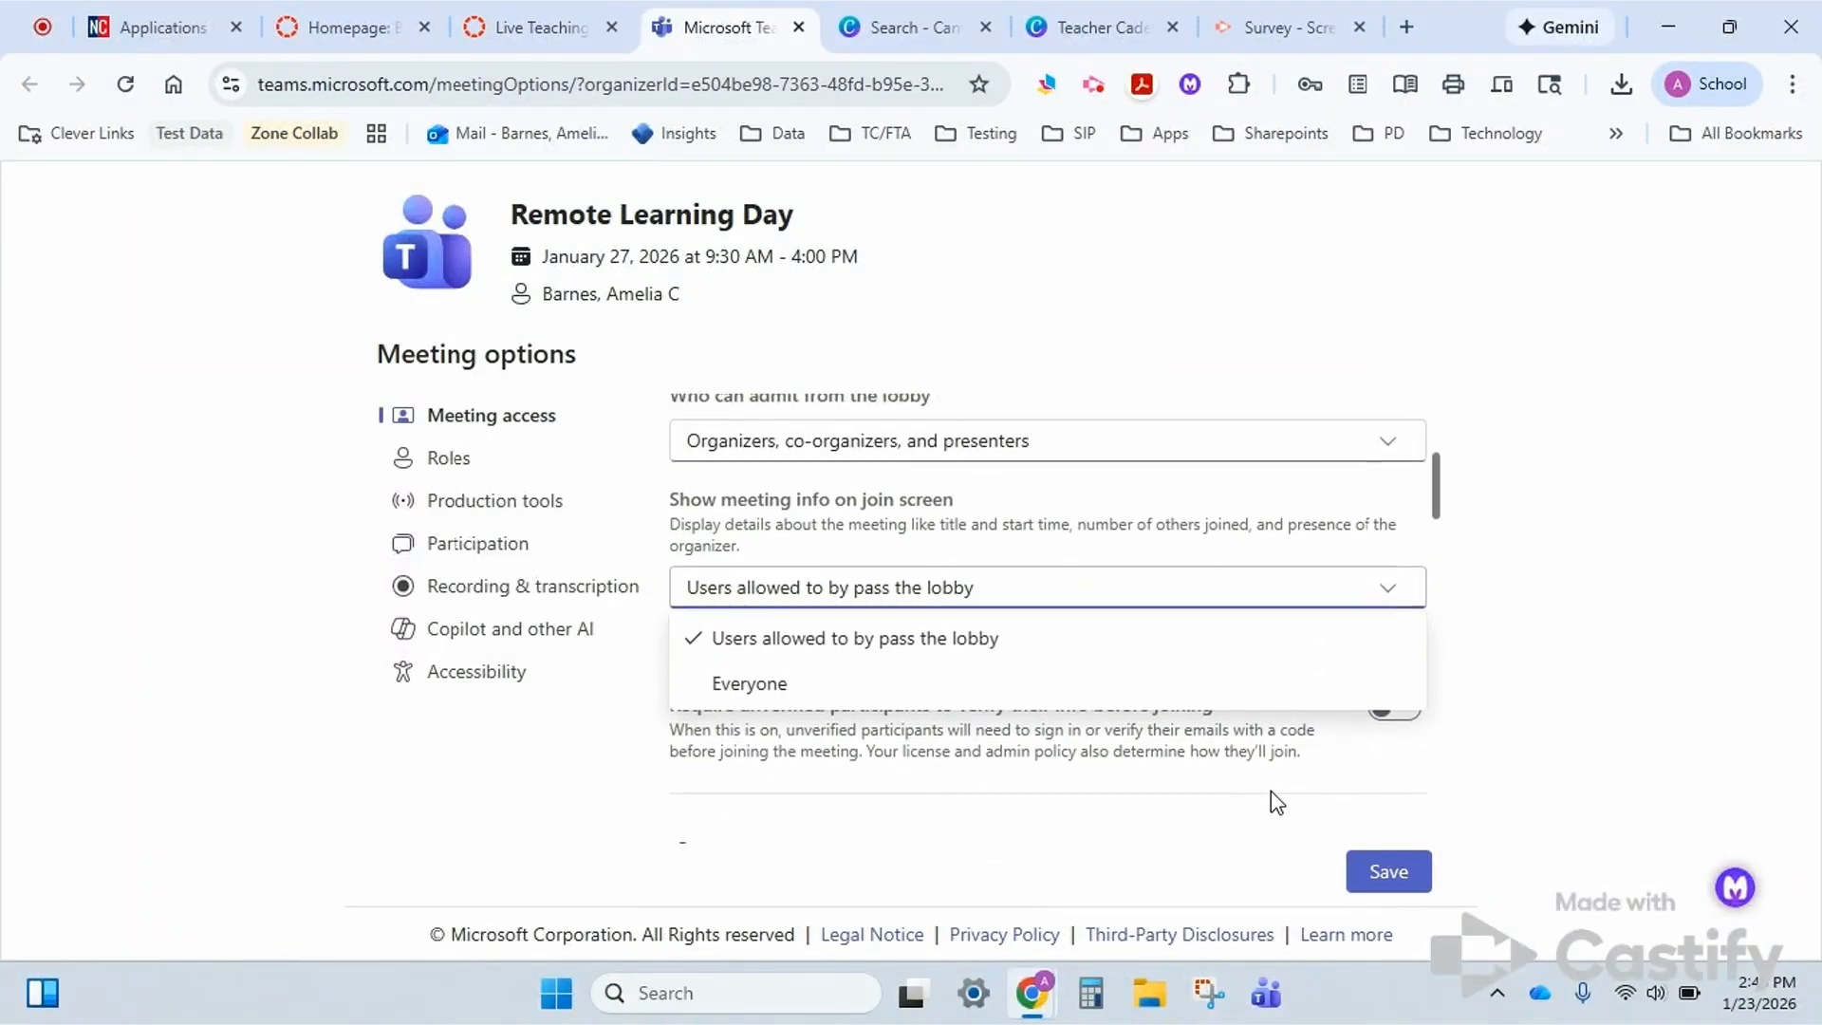
scroll(1273, 803, down, 1)
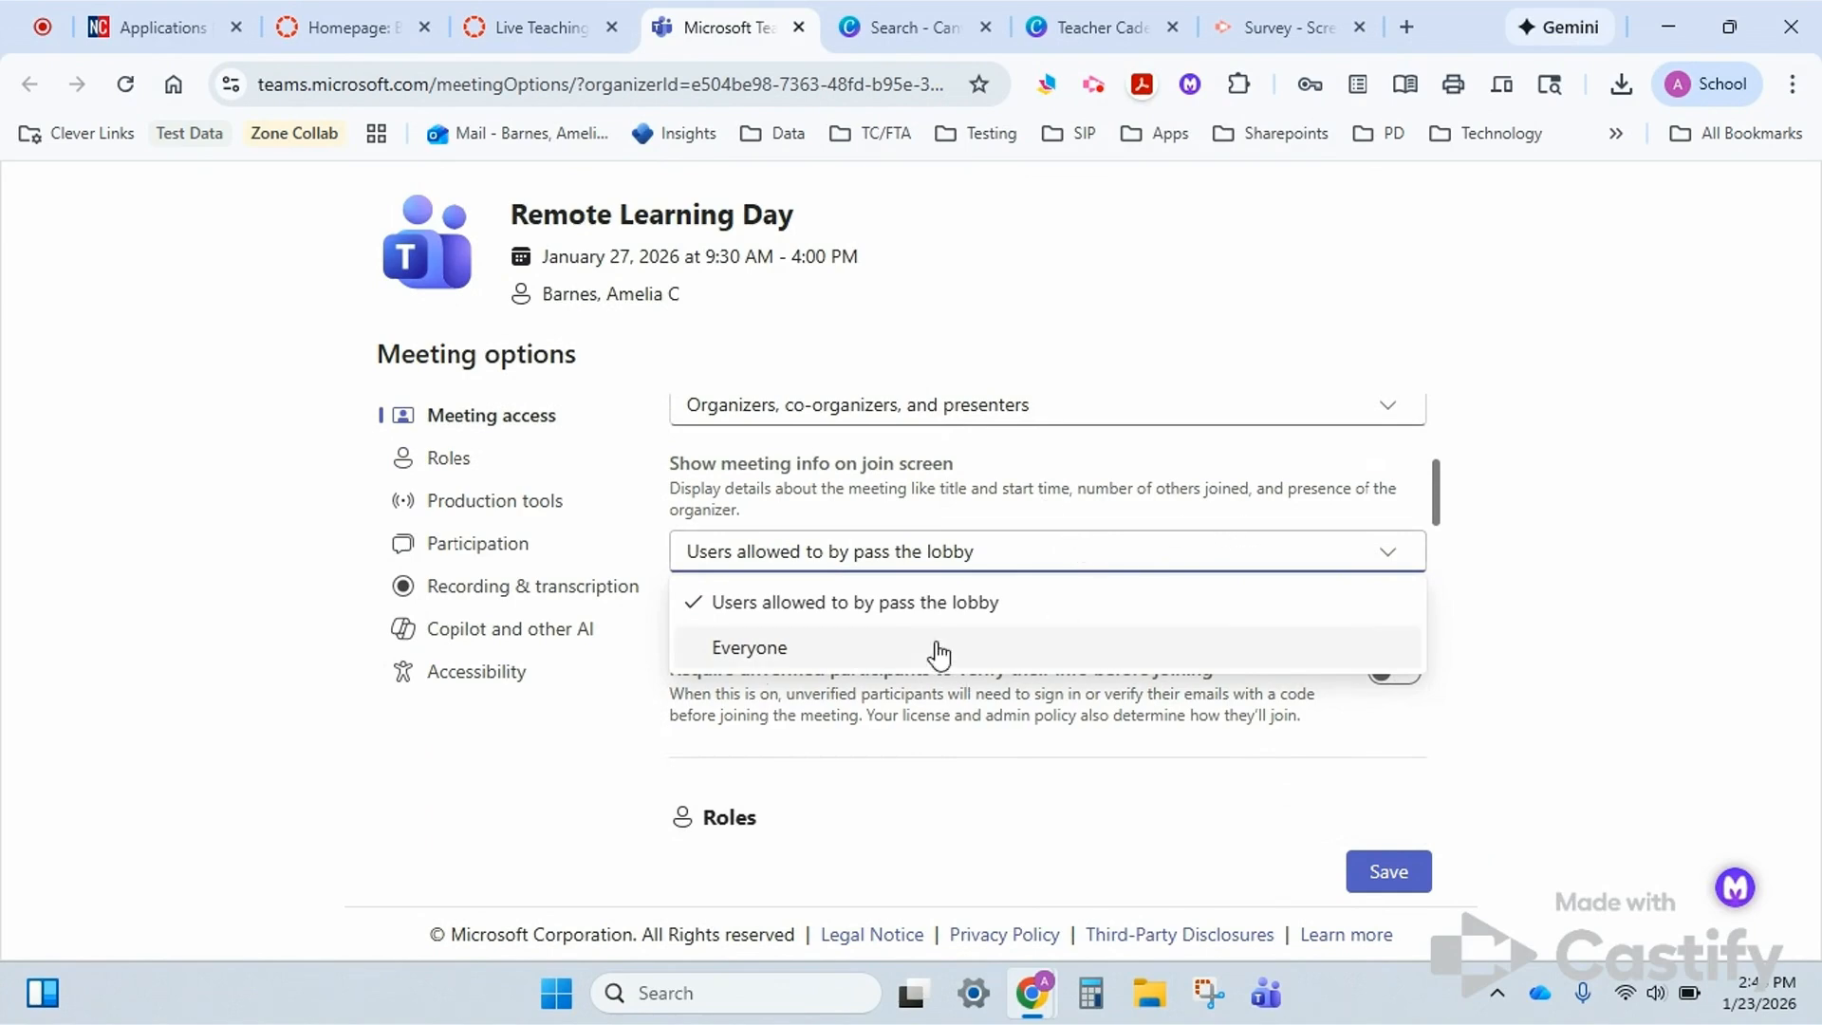
click(754, 648)
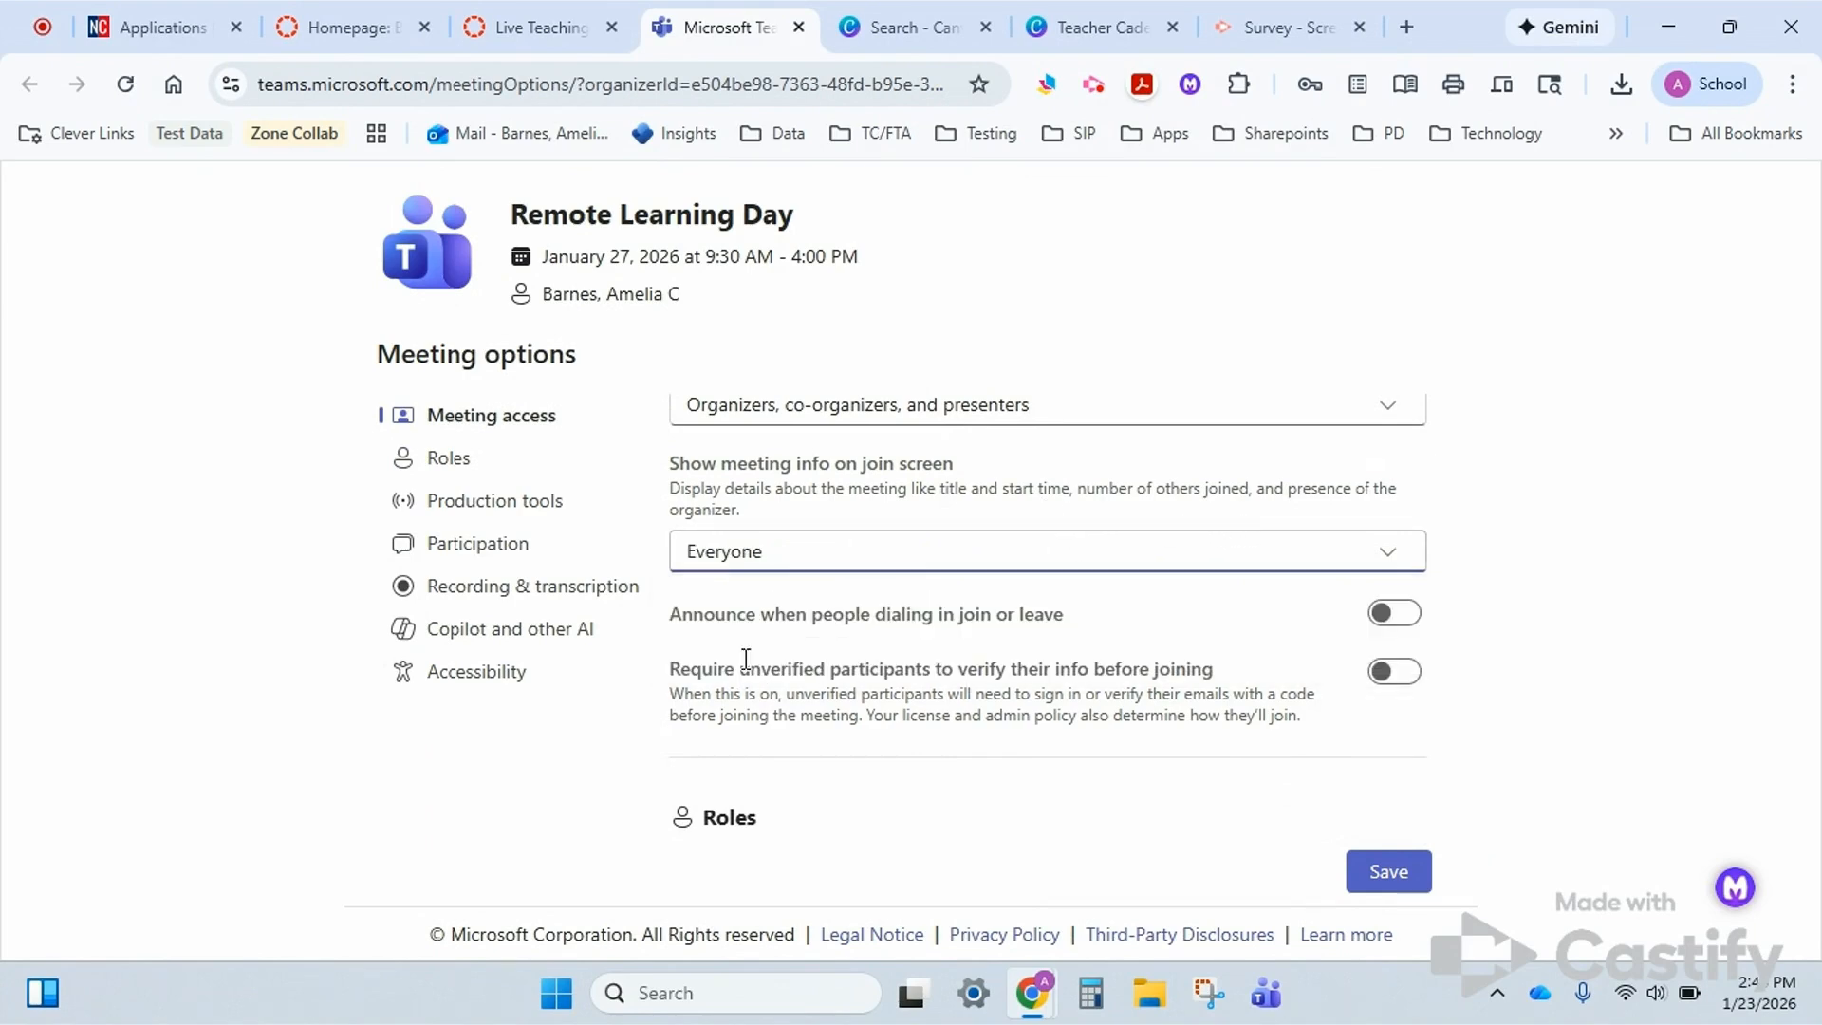
Review the remaining meeting access settings and the roles, production tools, and attendee mic and camera options.
scroll(1073, 664, down, 1)
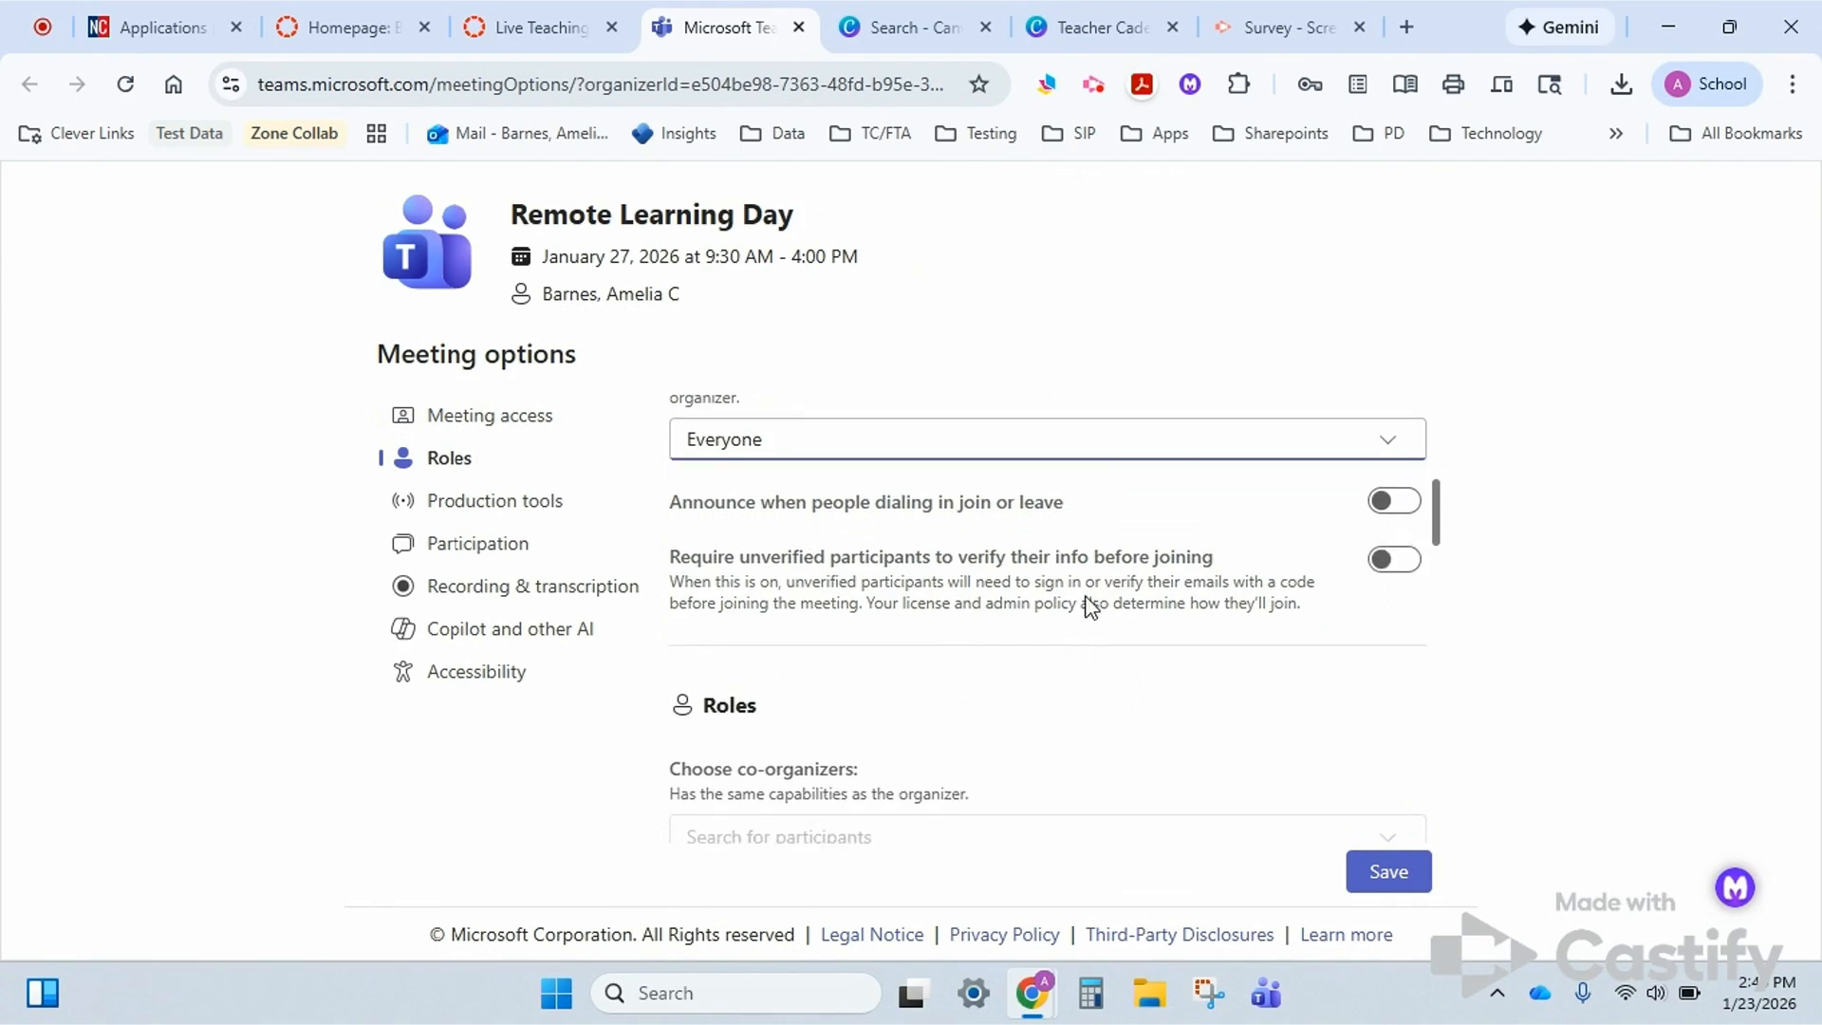
scroll(1075, 522, up, 1)
scroll(1073, 521, up, 2)
scroll(1073, 521, down, 3)
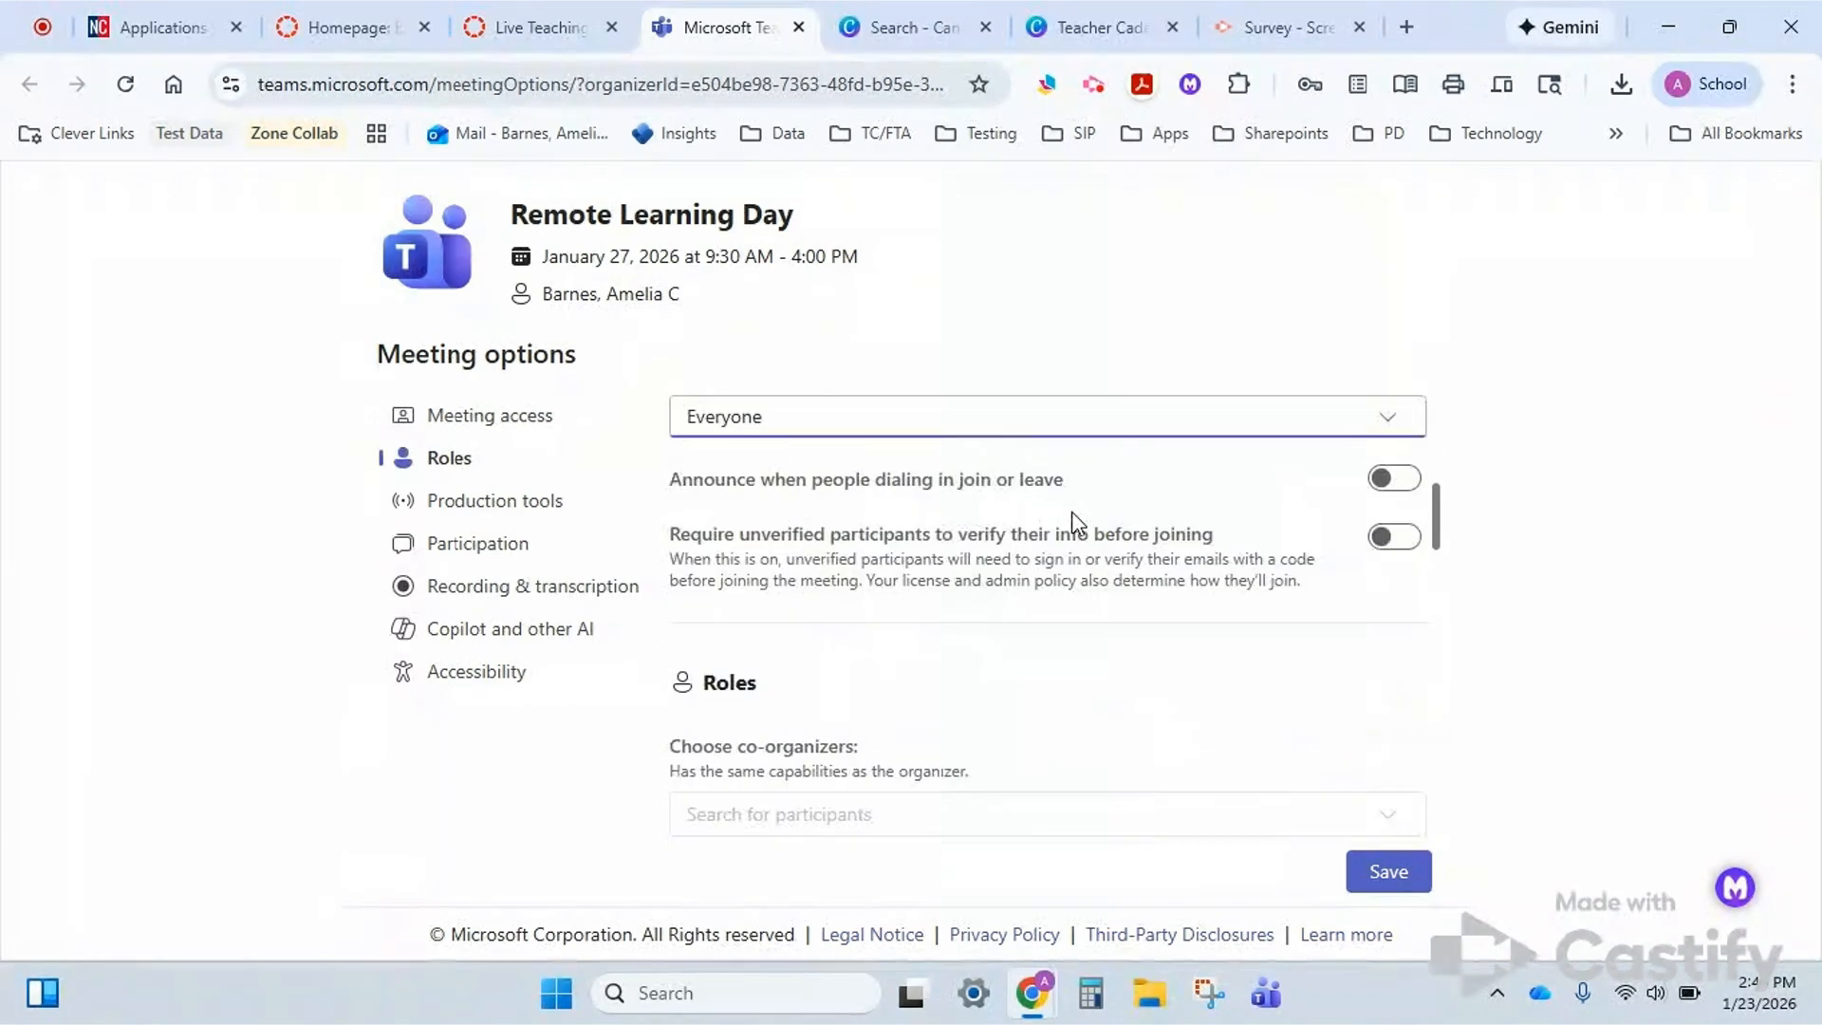
scroll(927, 637, down, 4)
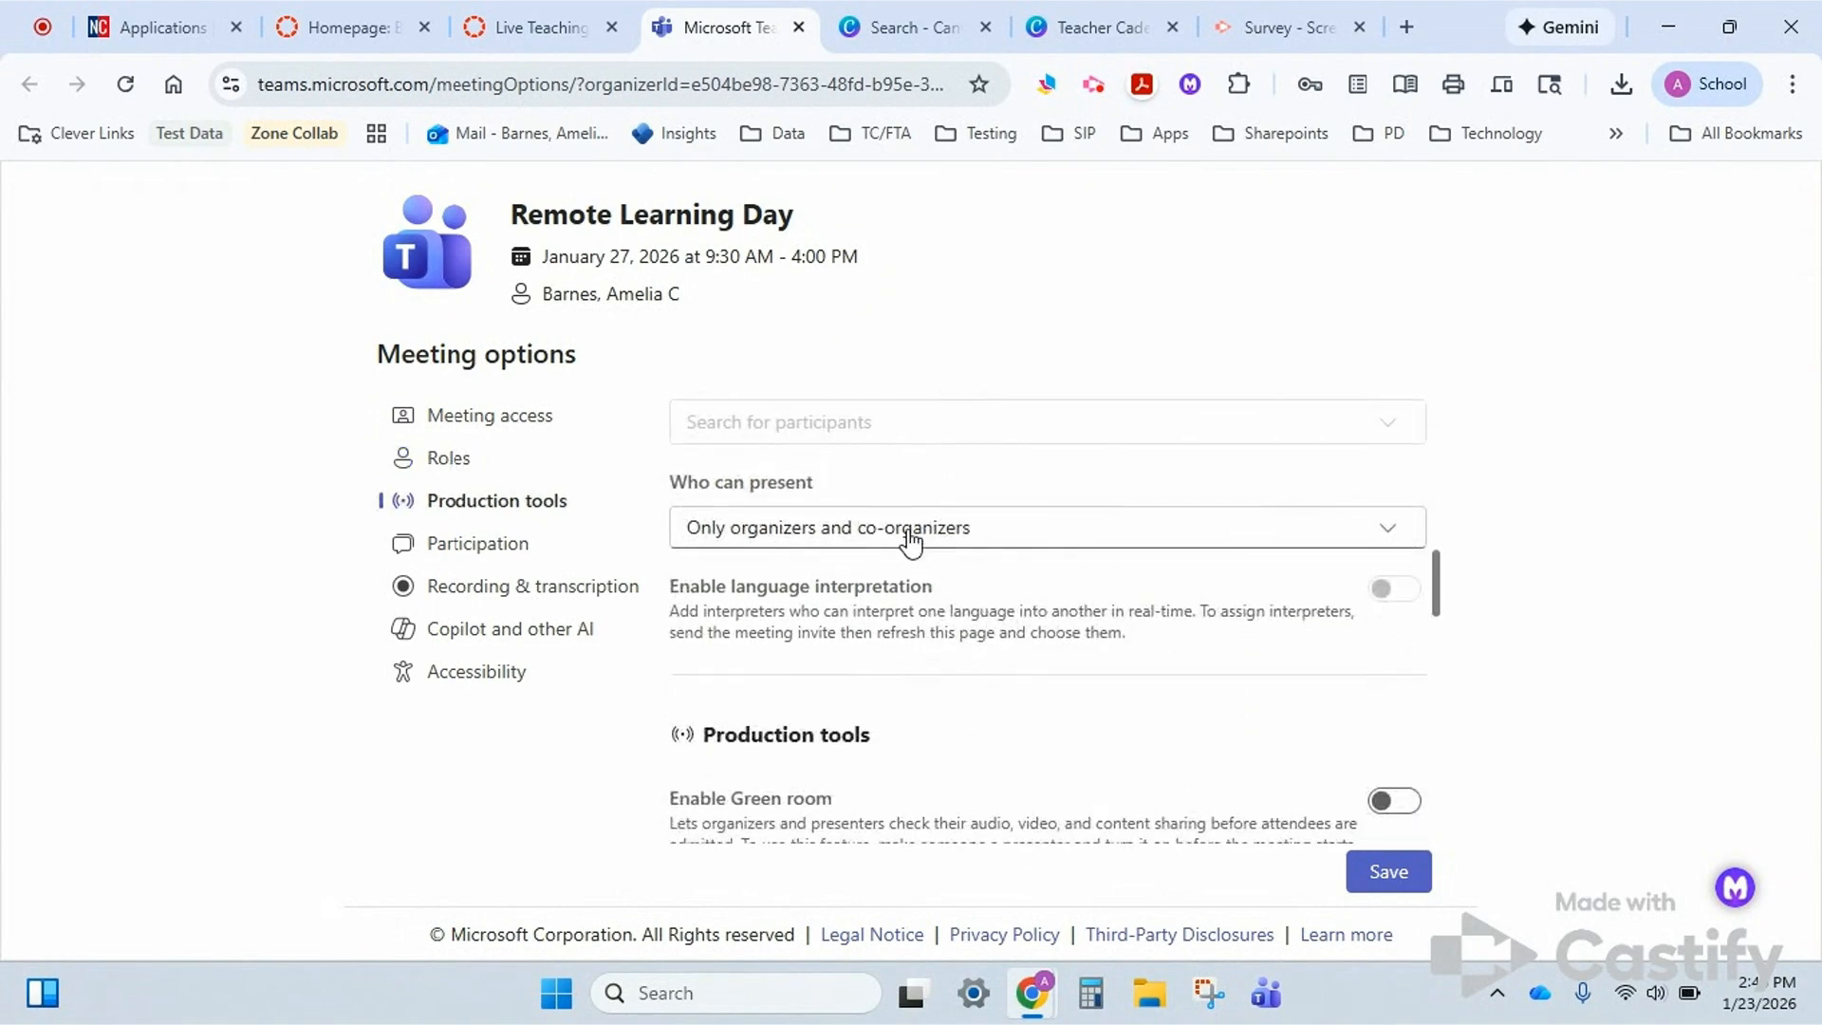
scroll(909, 539, down, 2)
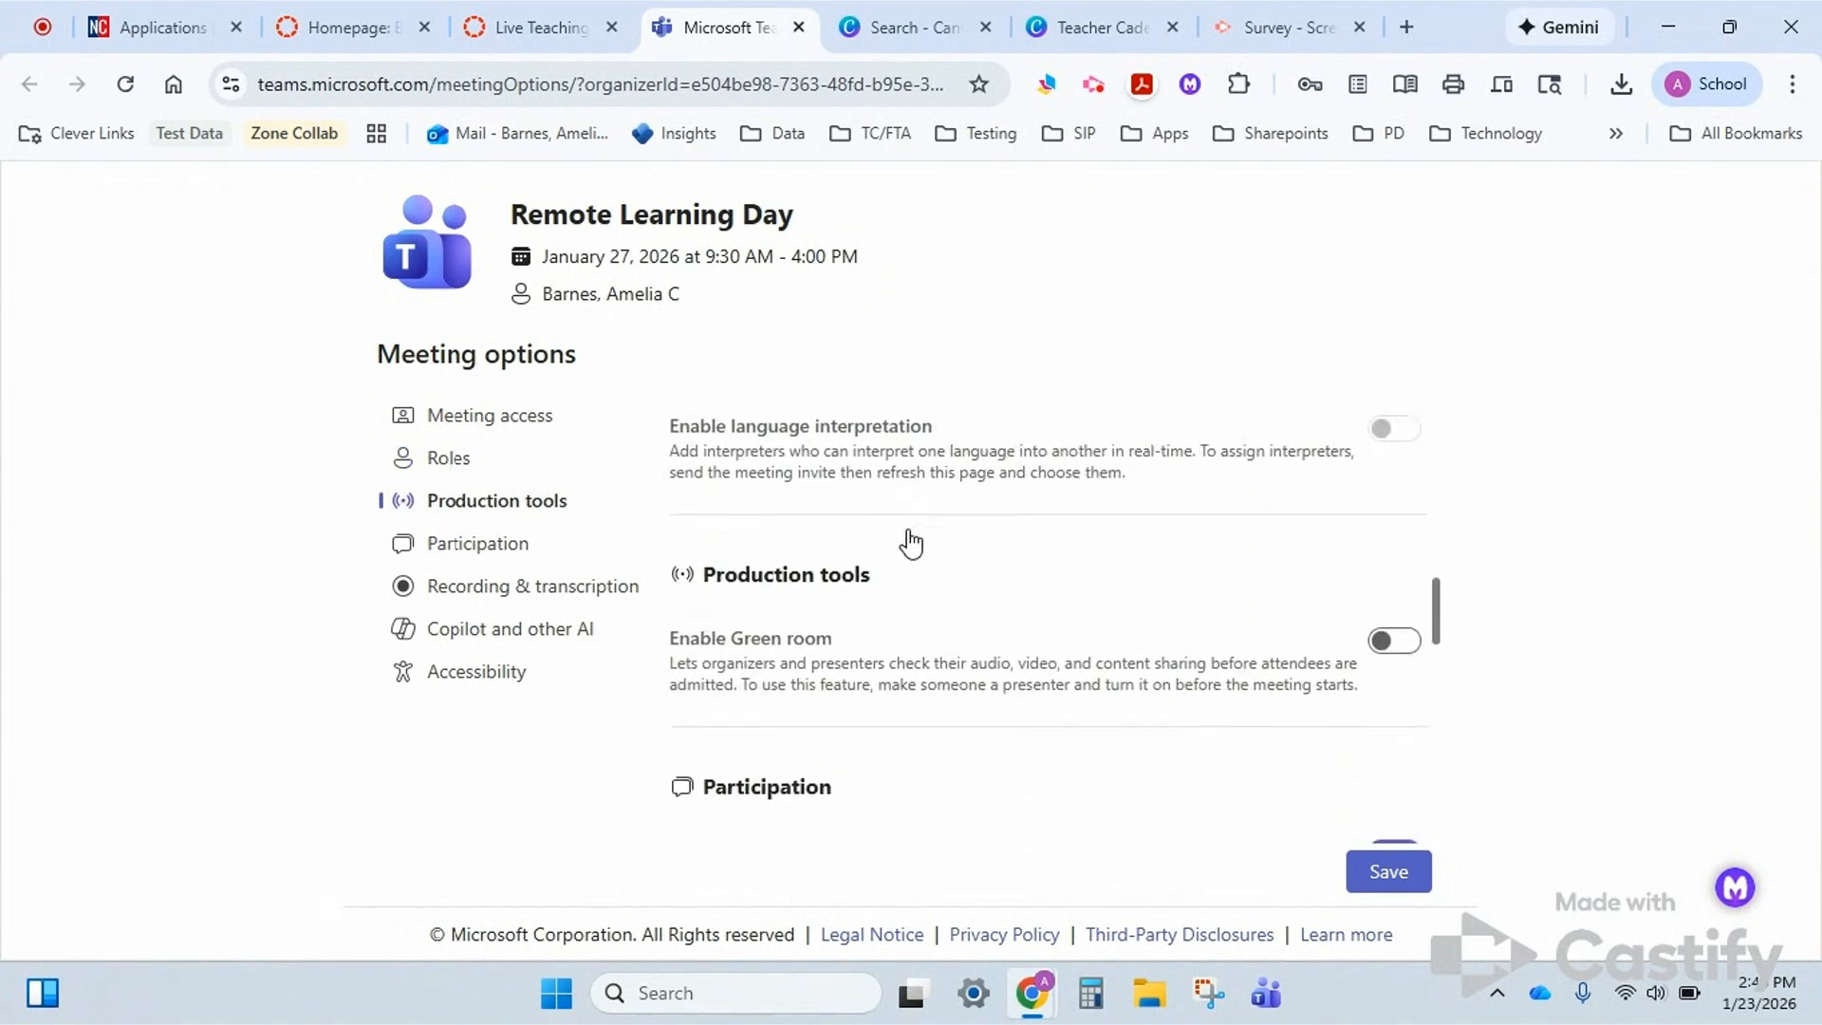
scroll(911, 541, down, 2)
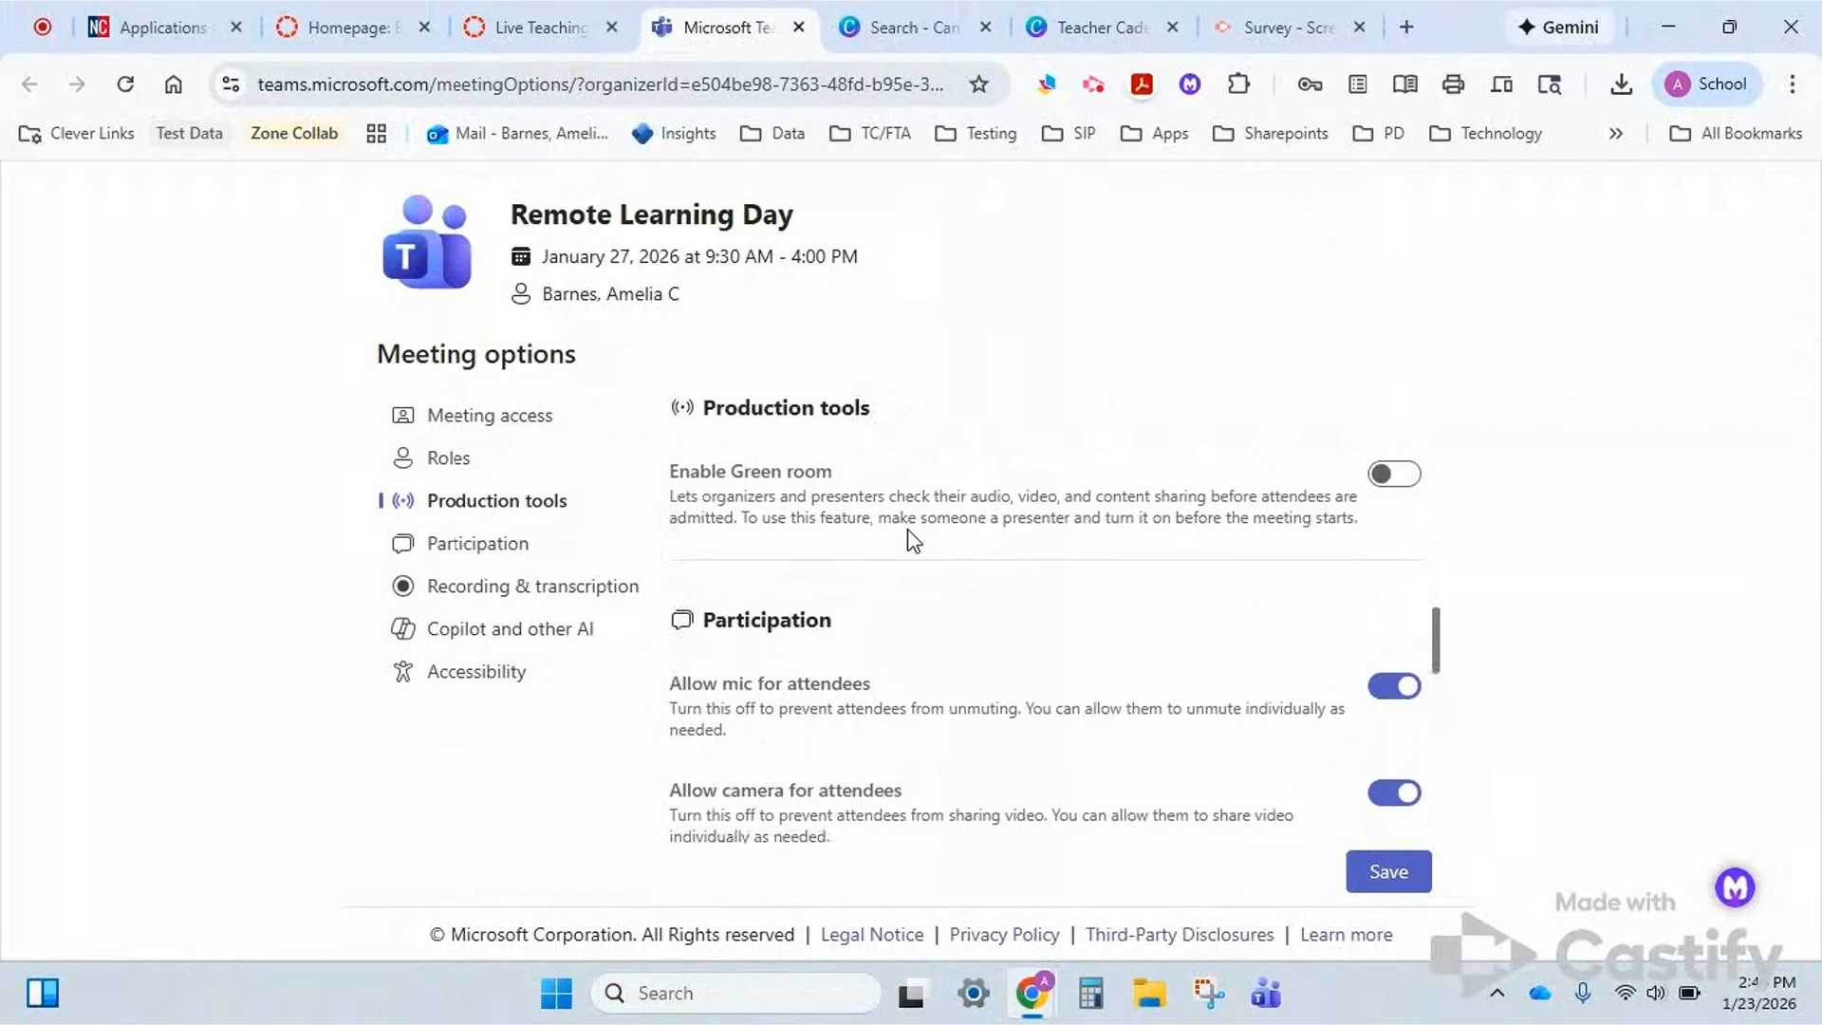
scroll(911, 539, down, 2)
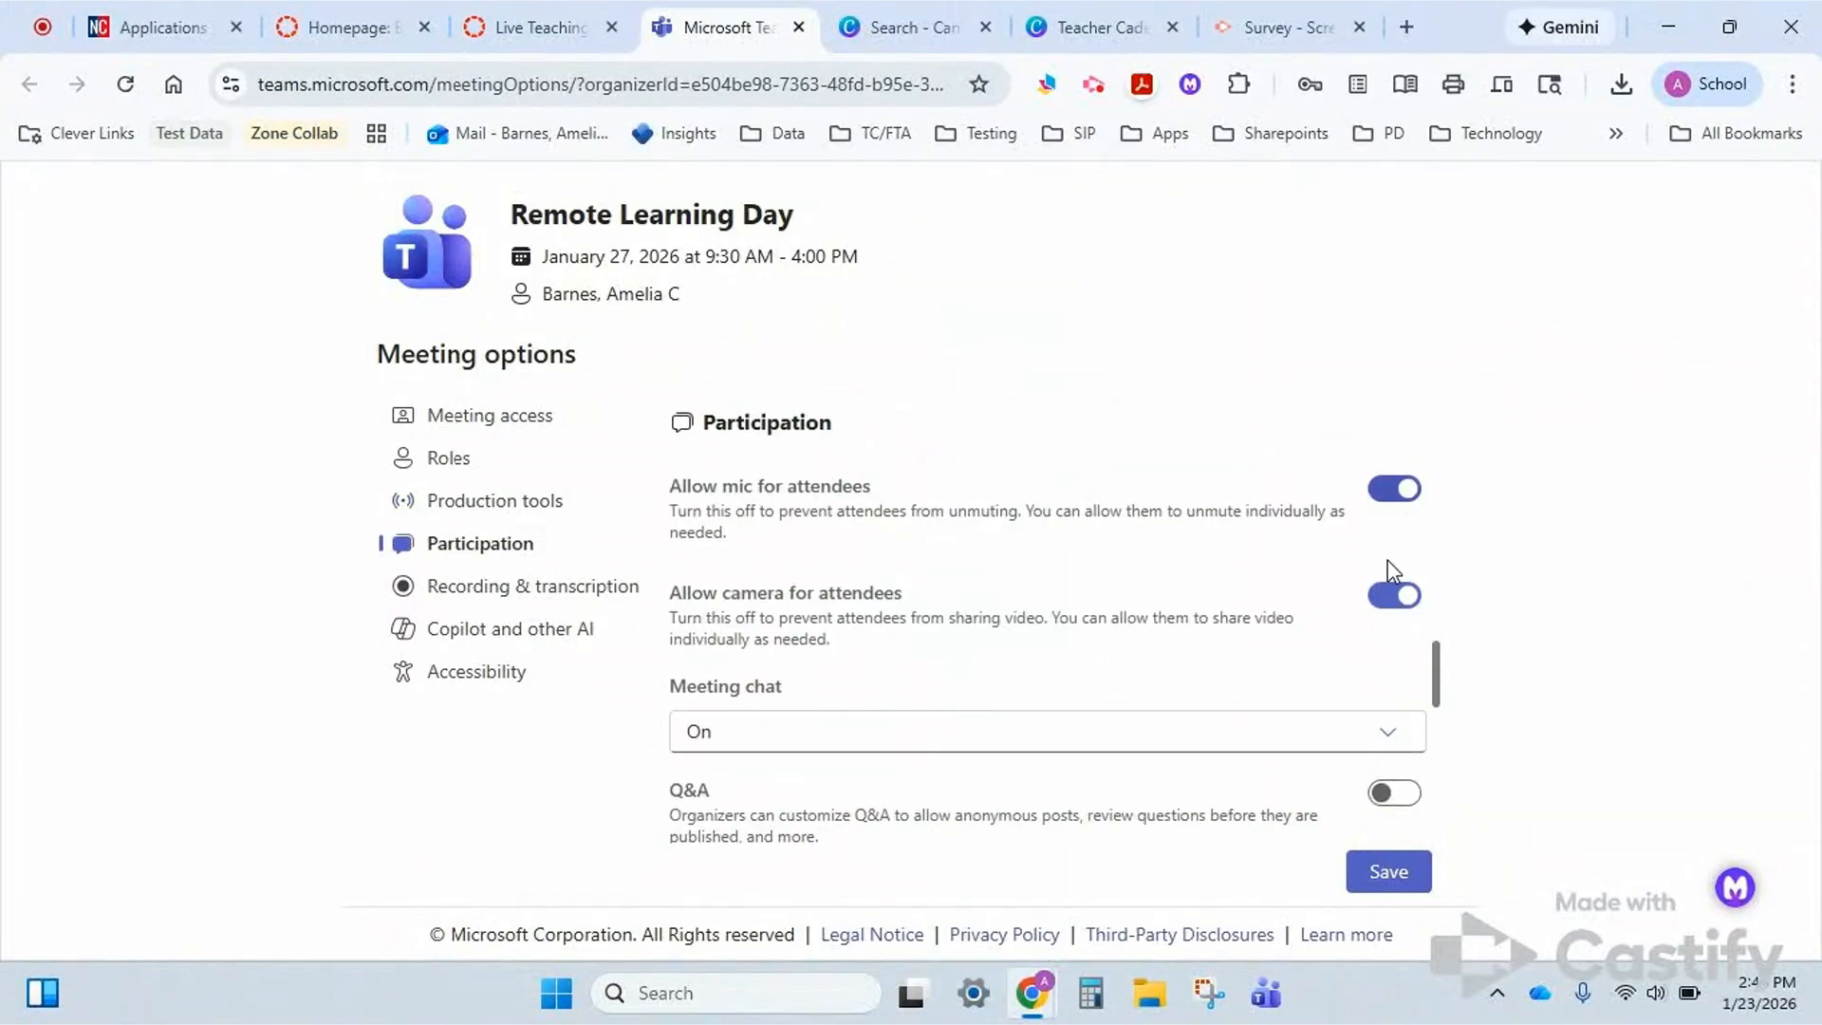
Set Meeting chat to In-meeting only and look over the participation and recording options below it.
scroll(1260, 680, down, 1)
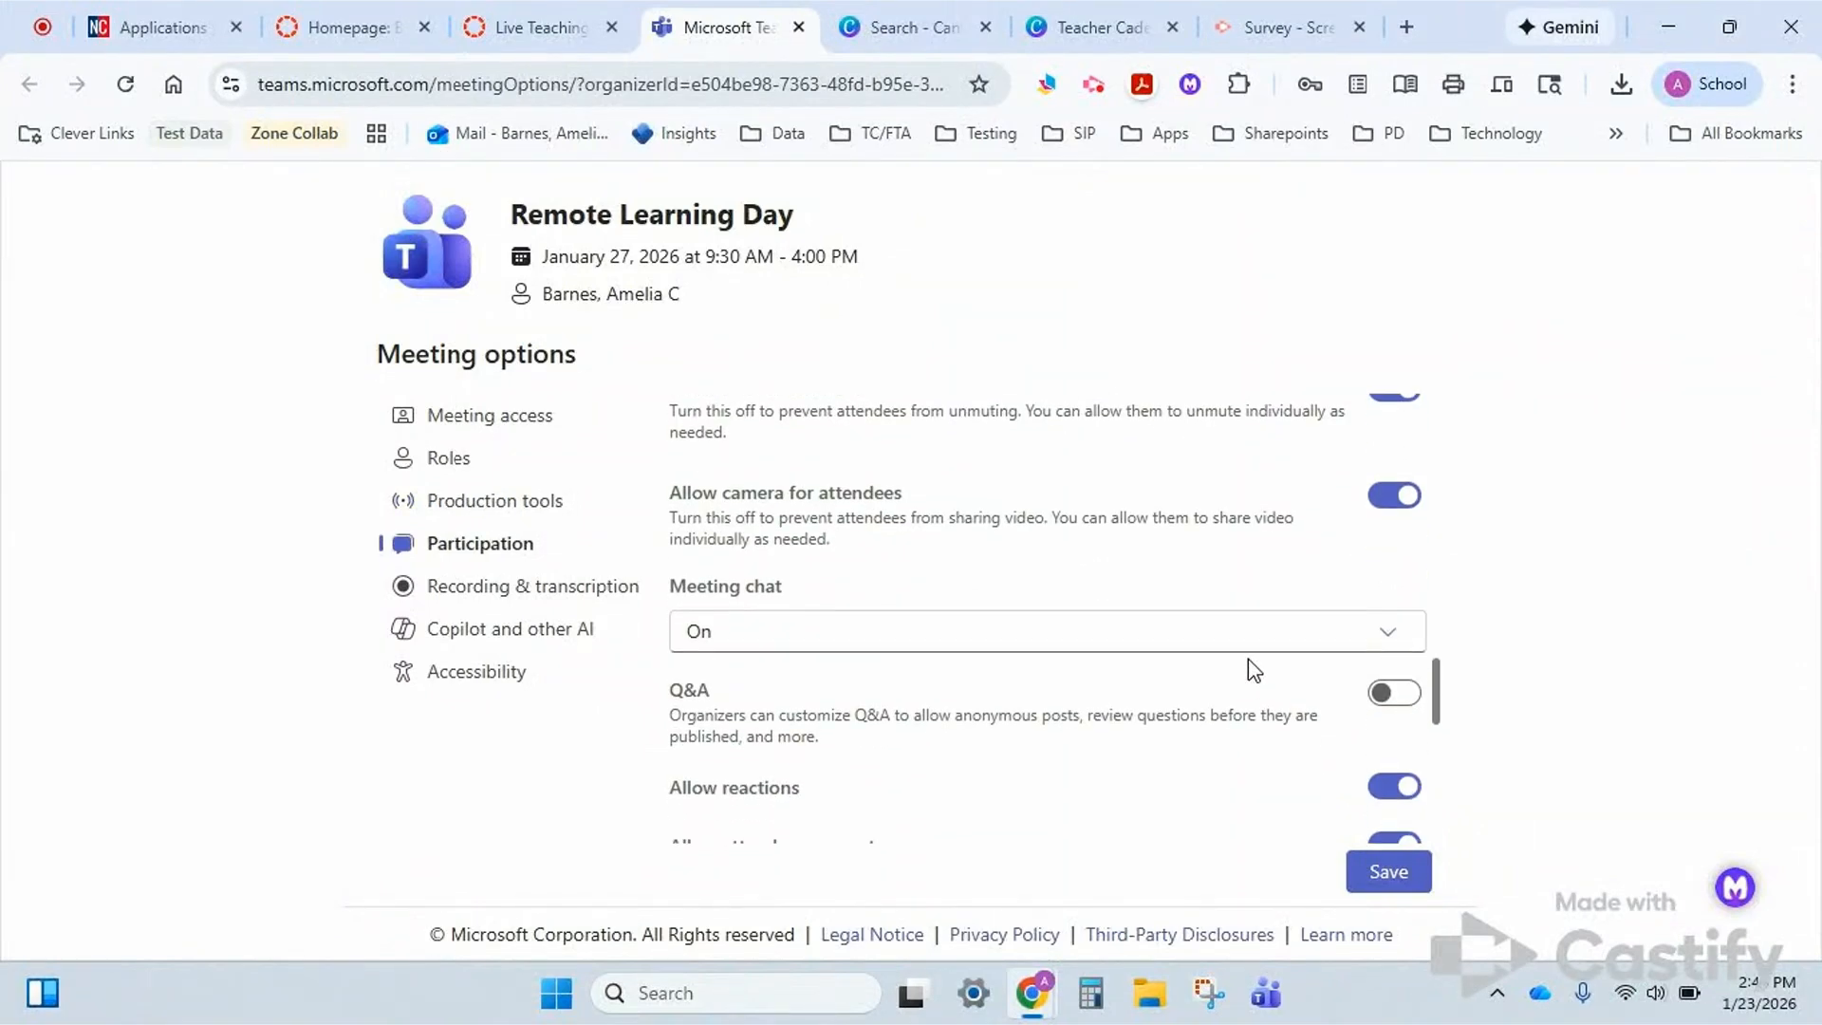
click(1223, 642)
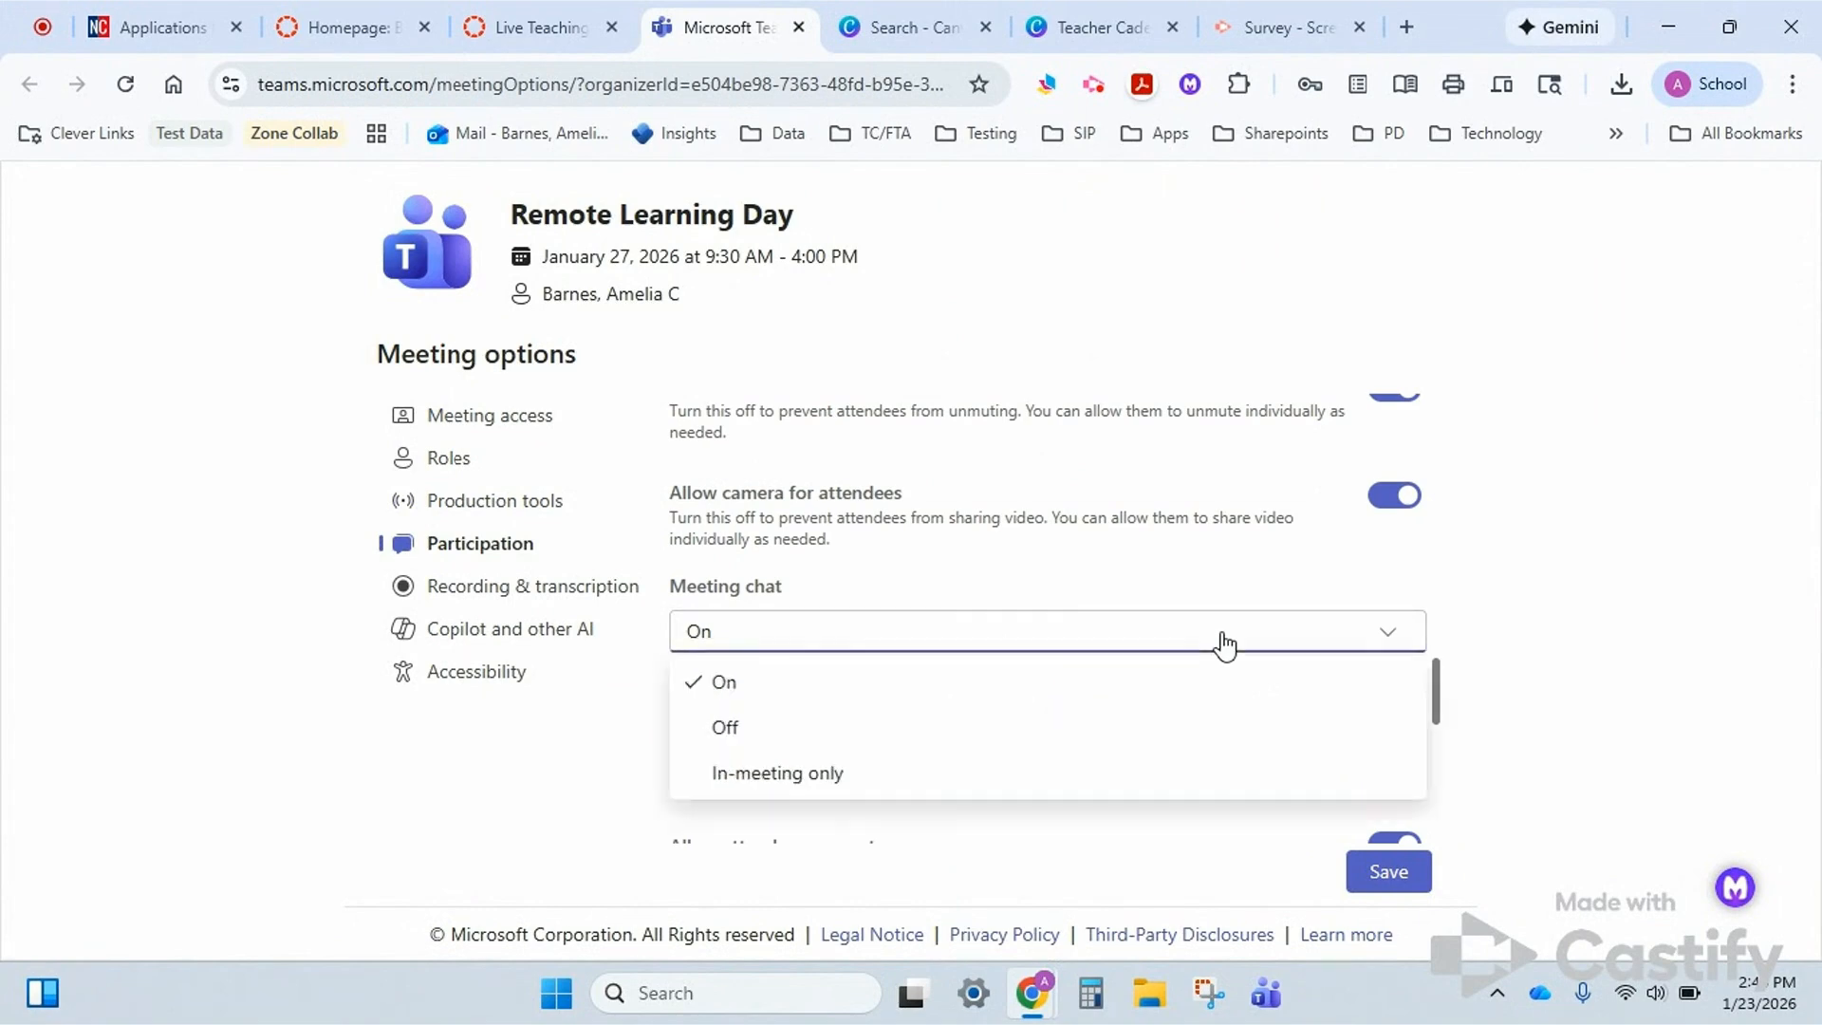
click(847, 787)
scroll(844, 778, down, 3)
scroll(844, 783, up, 1)
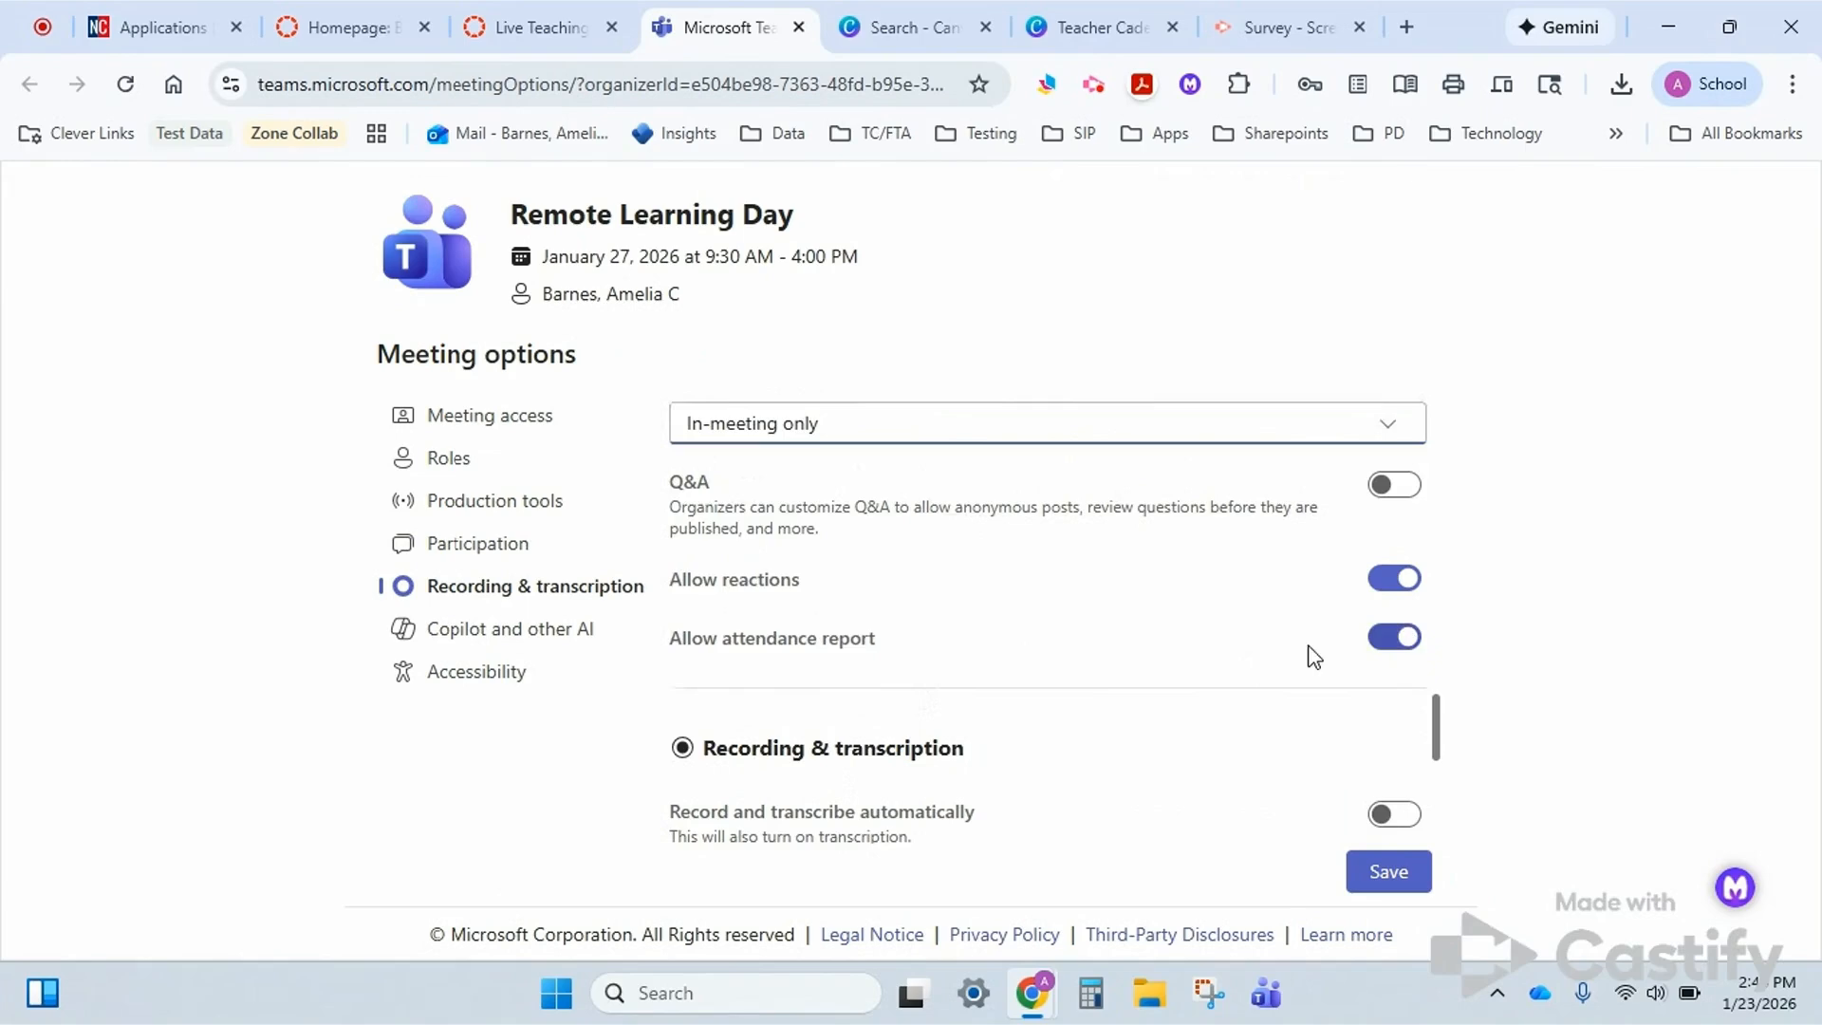
Turn on automatic recording and transcription for the Remote Learning Day meeting, save the meeting options, and close their page.
scroll(1309, 651, down, 2)
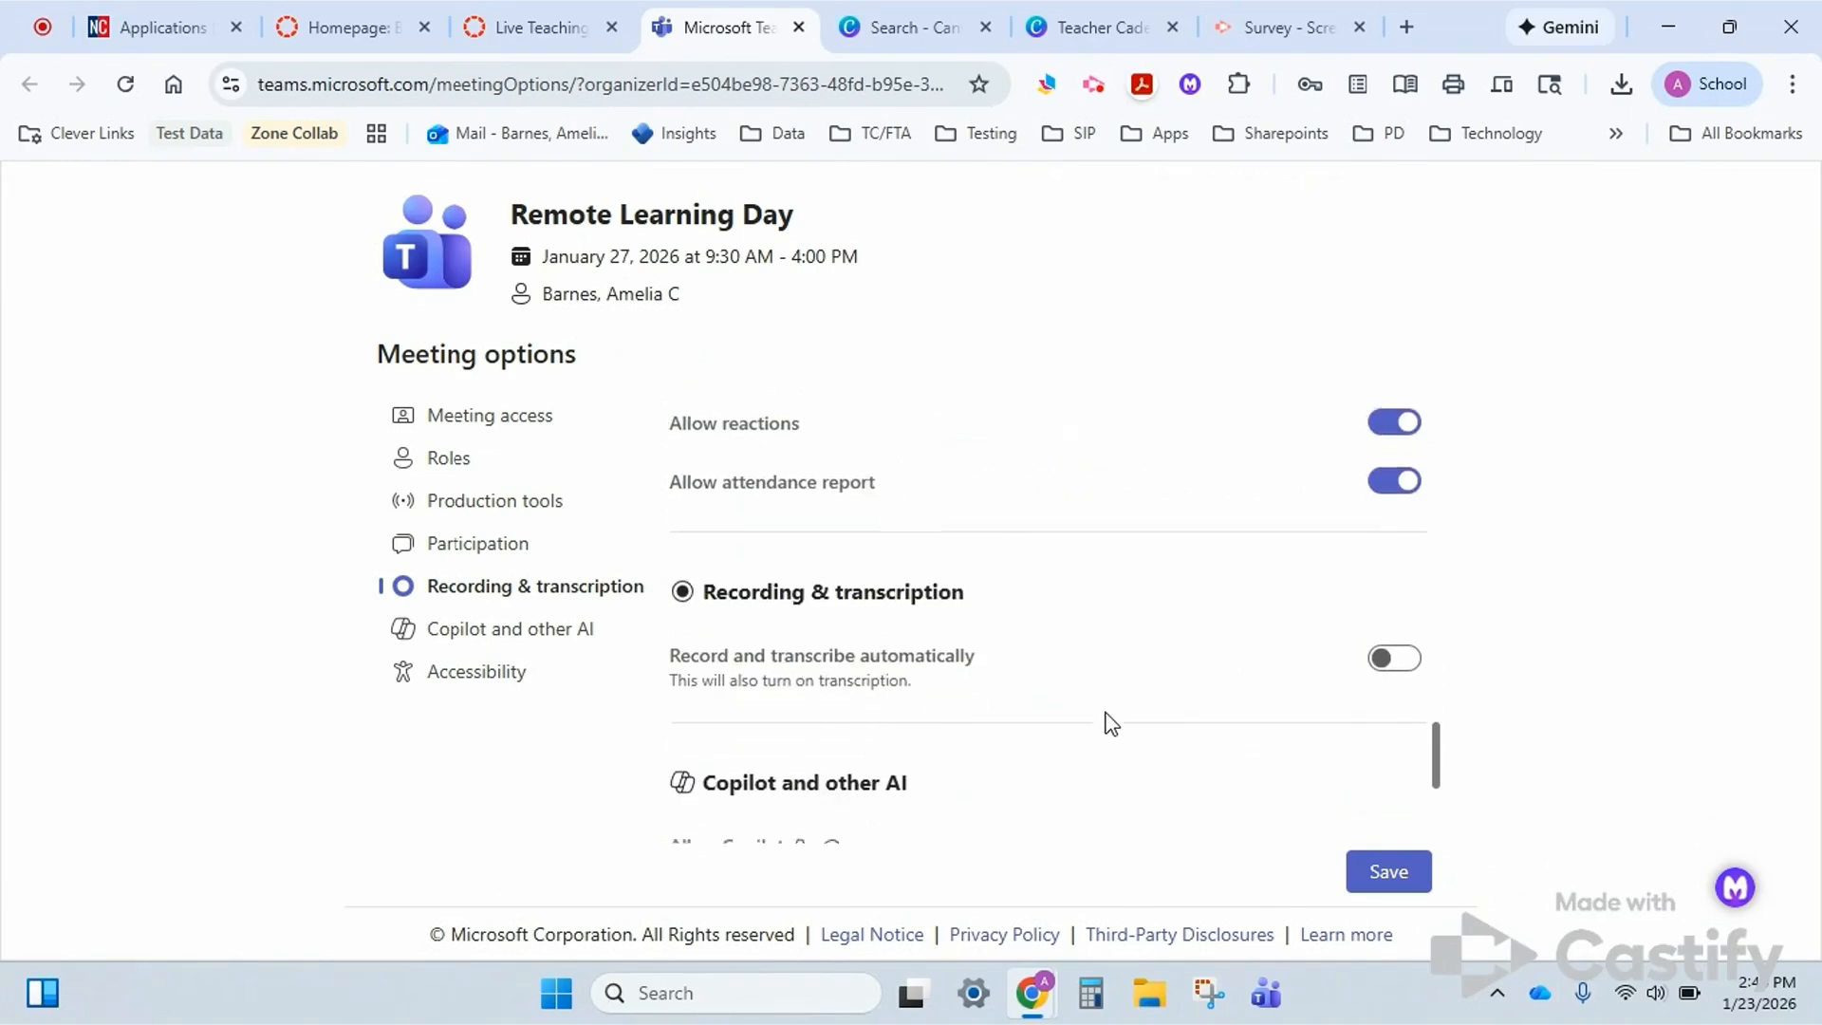
click(1389, 649)
scroll(1388, 649, down, 4)
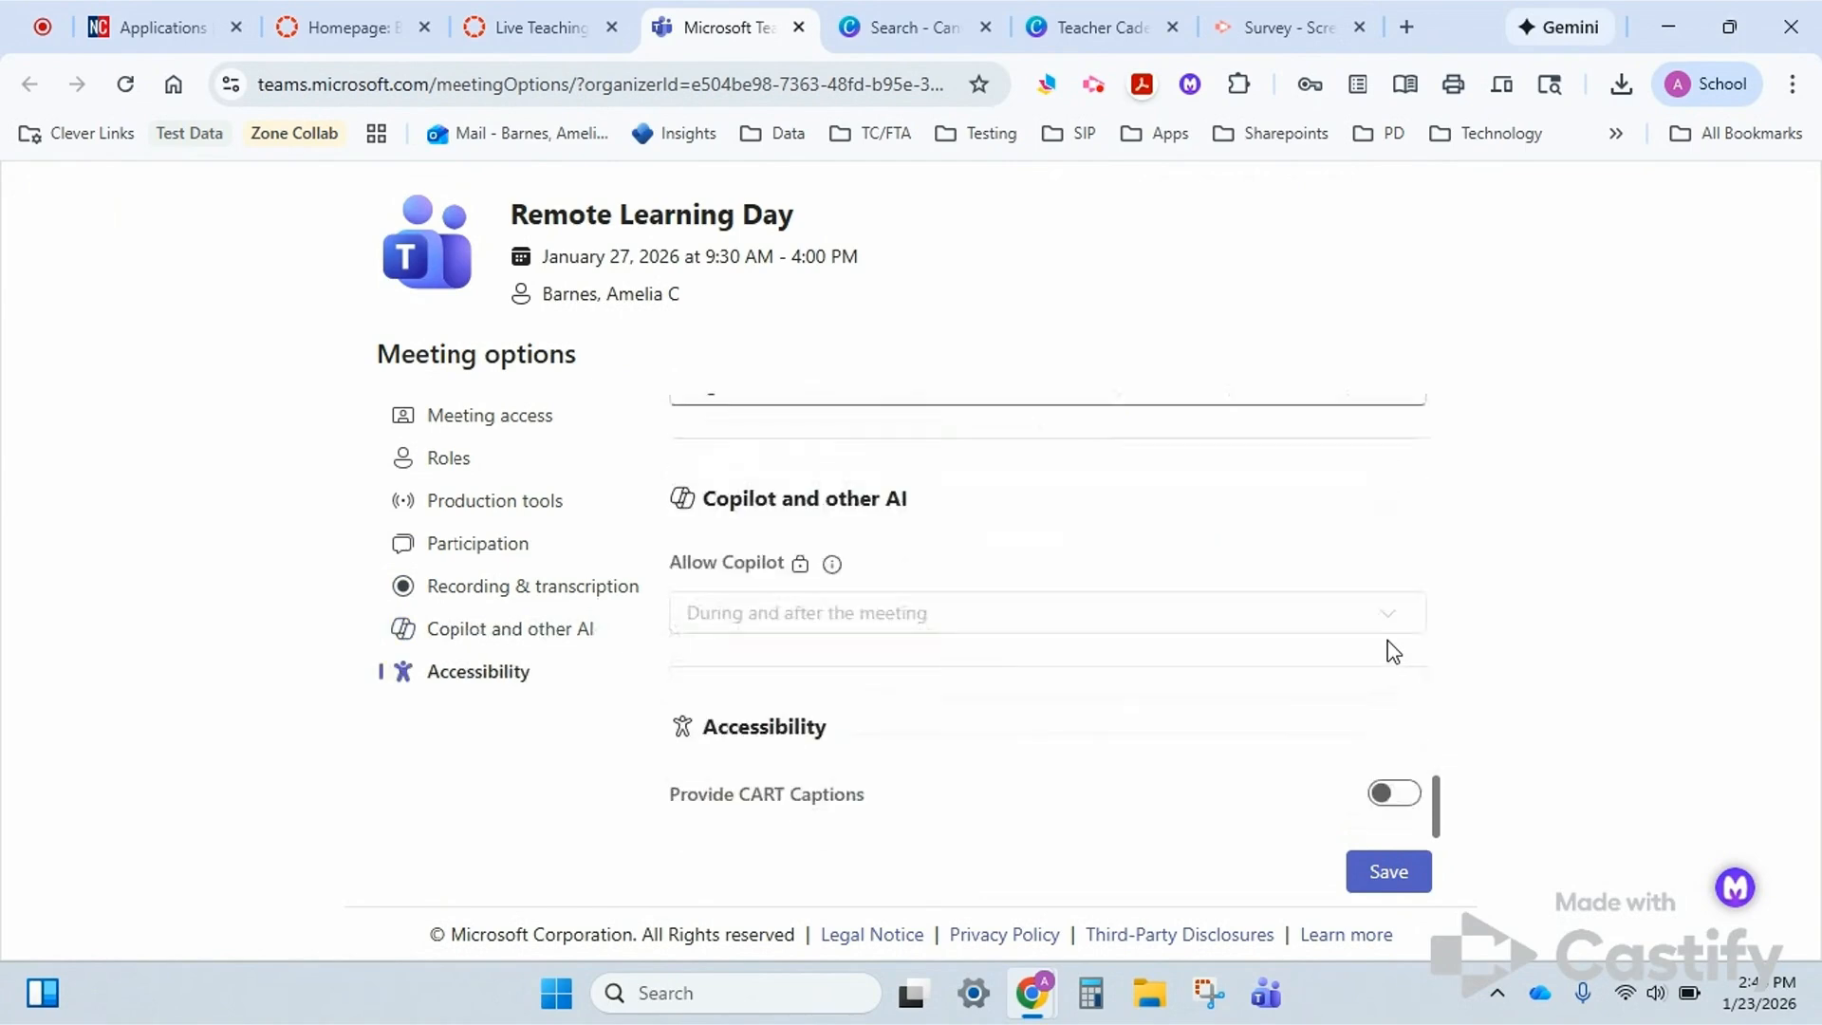
click(1401, 879)
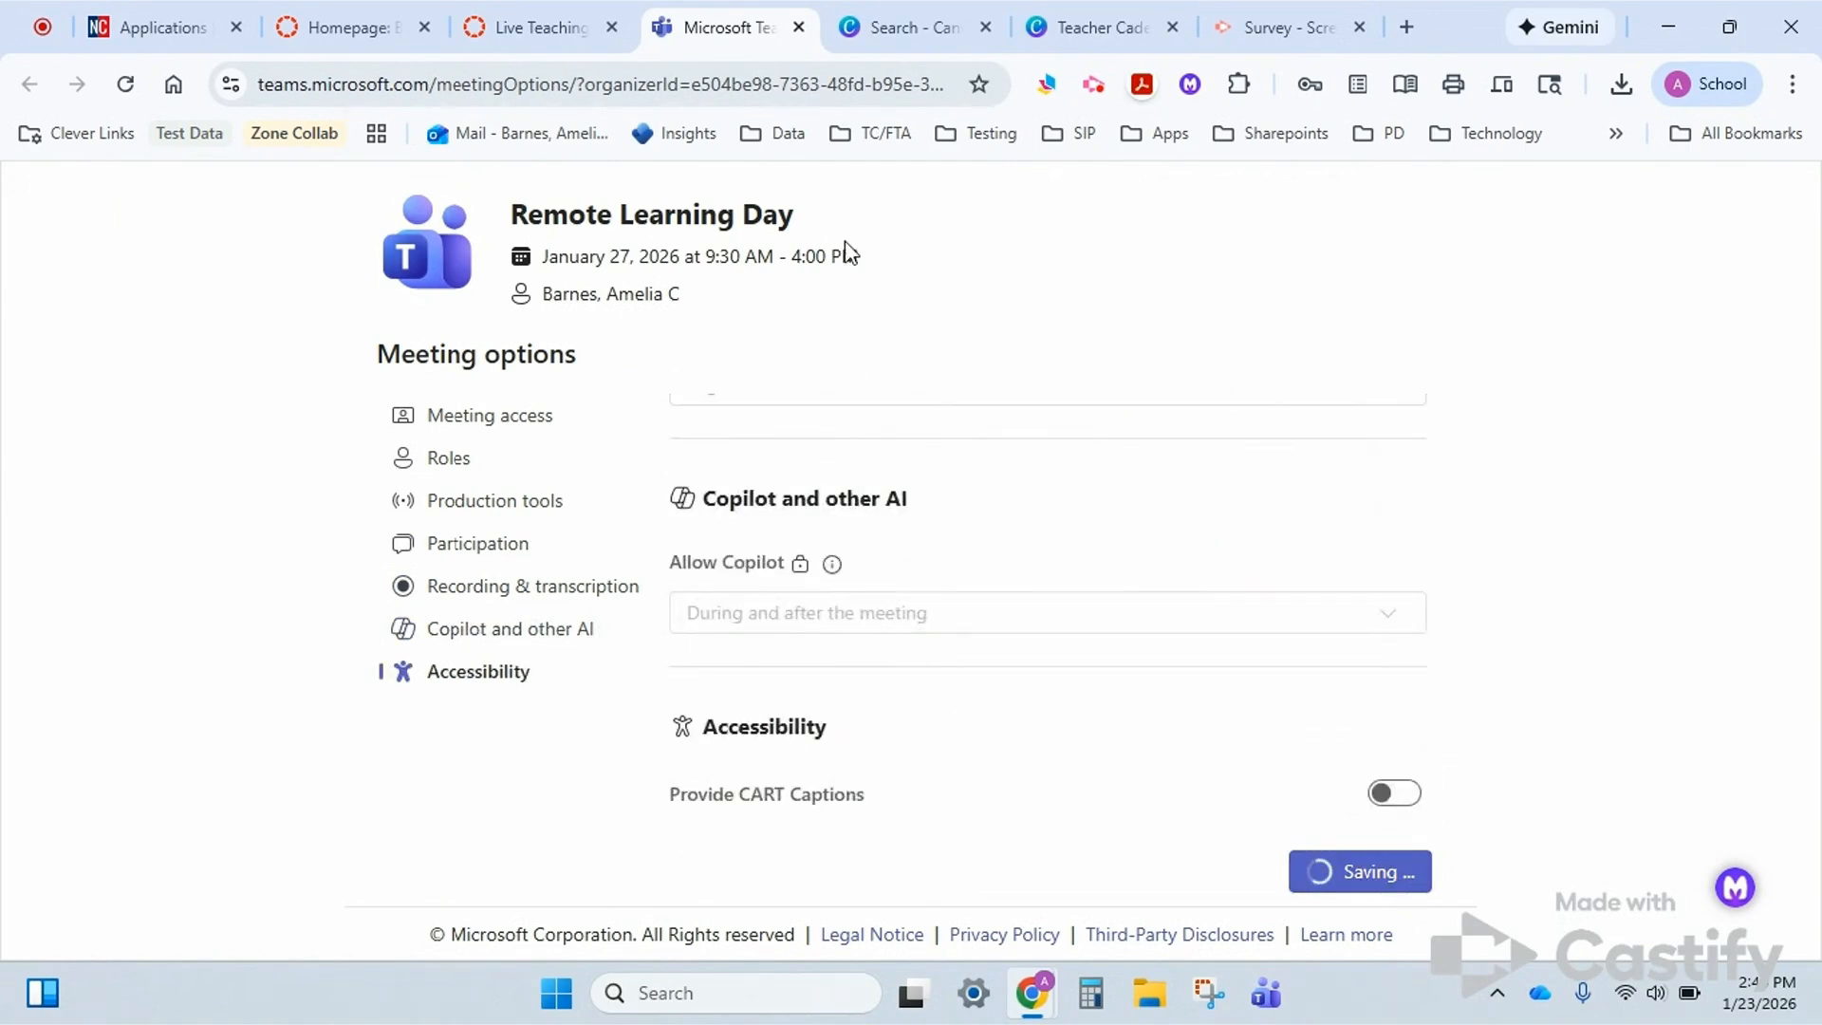
click(800, 27)
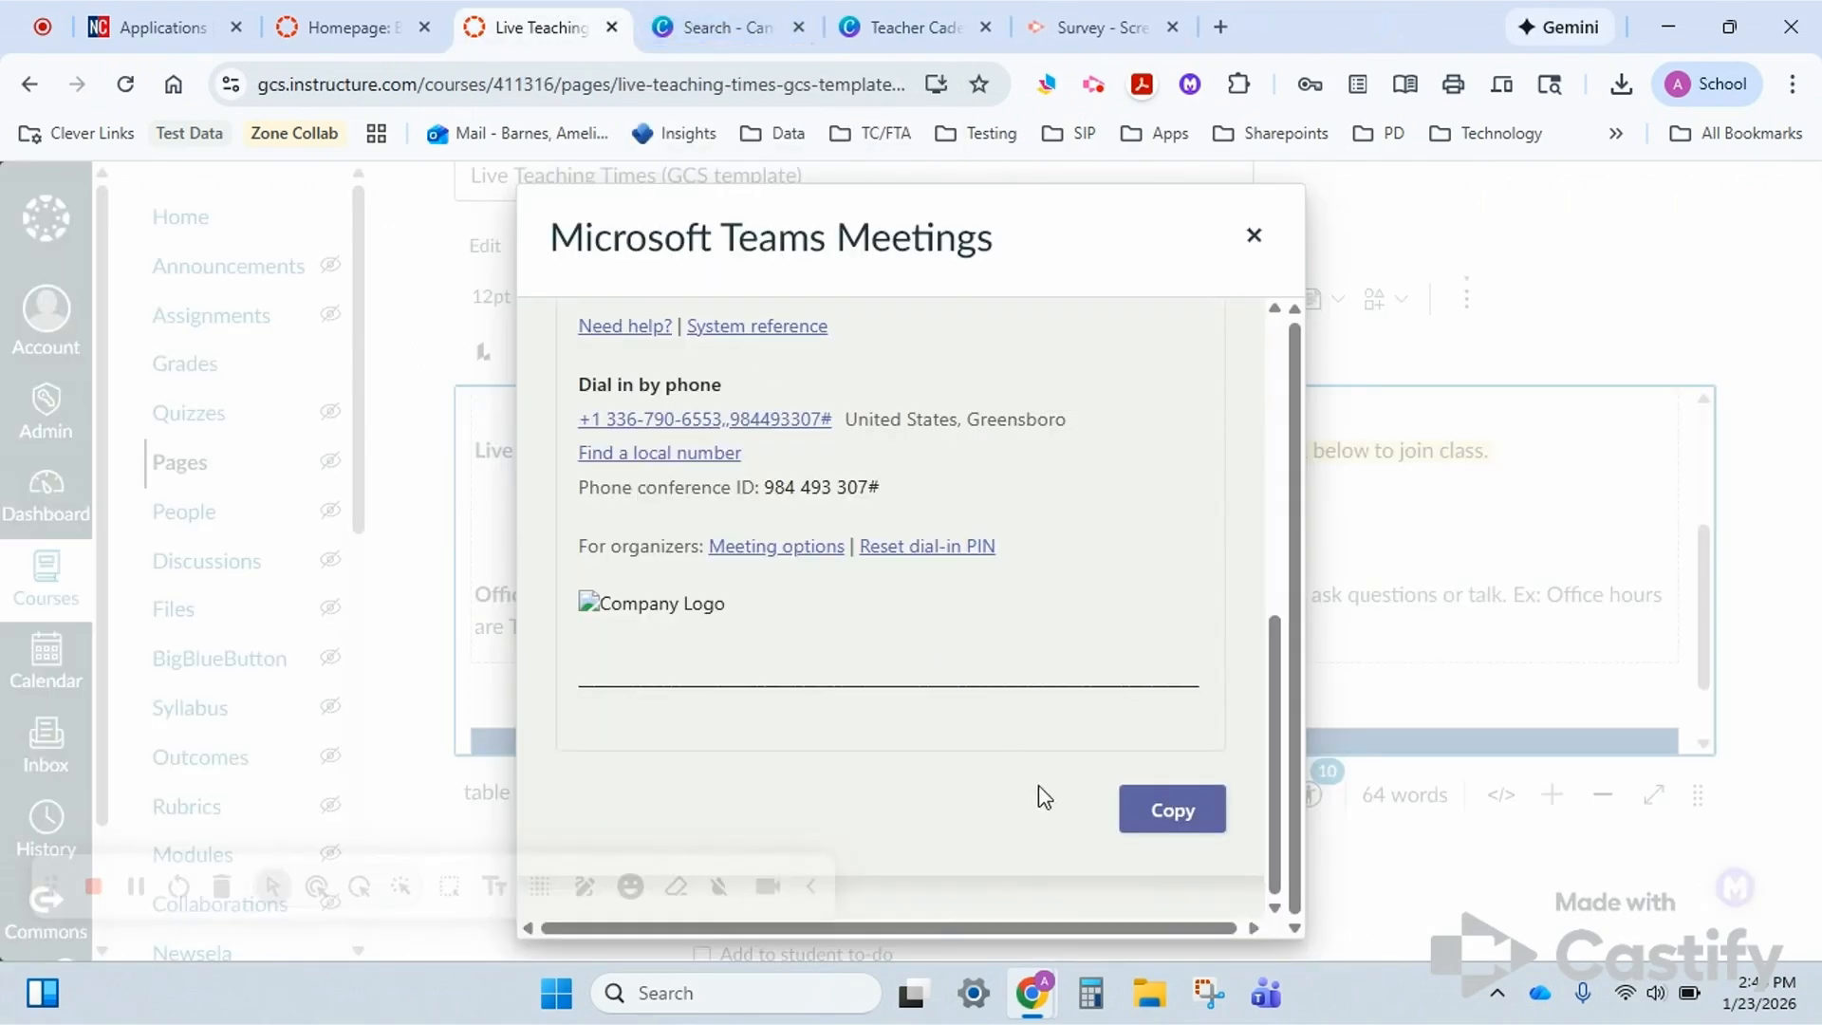
Copy the Remote Learning Day meeting details into the Live Teaching Times section of the page.
click(1177, 811)
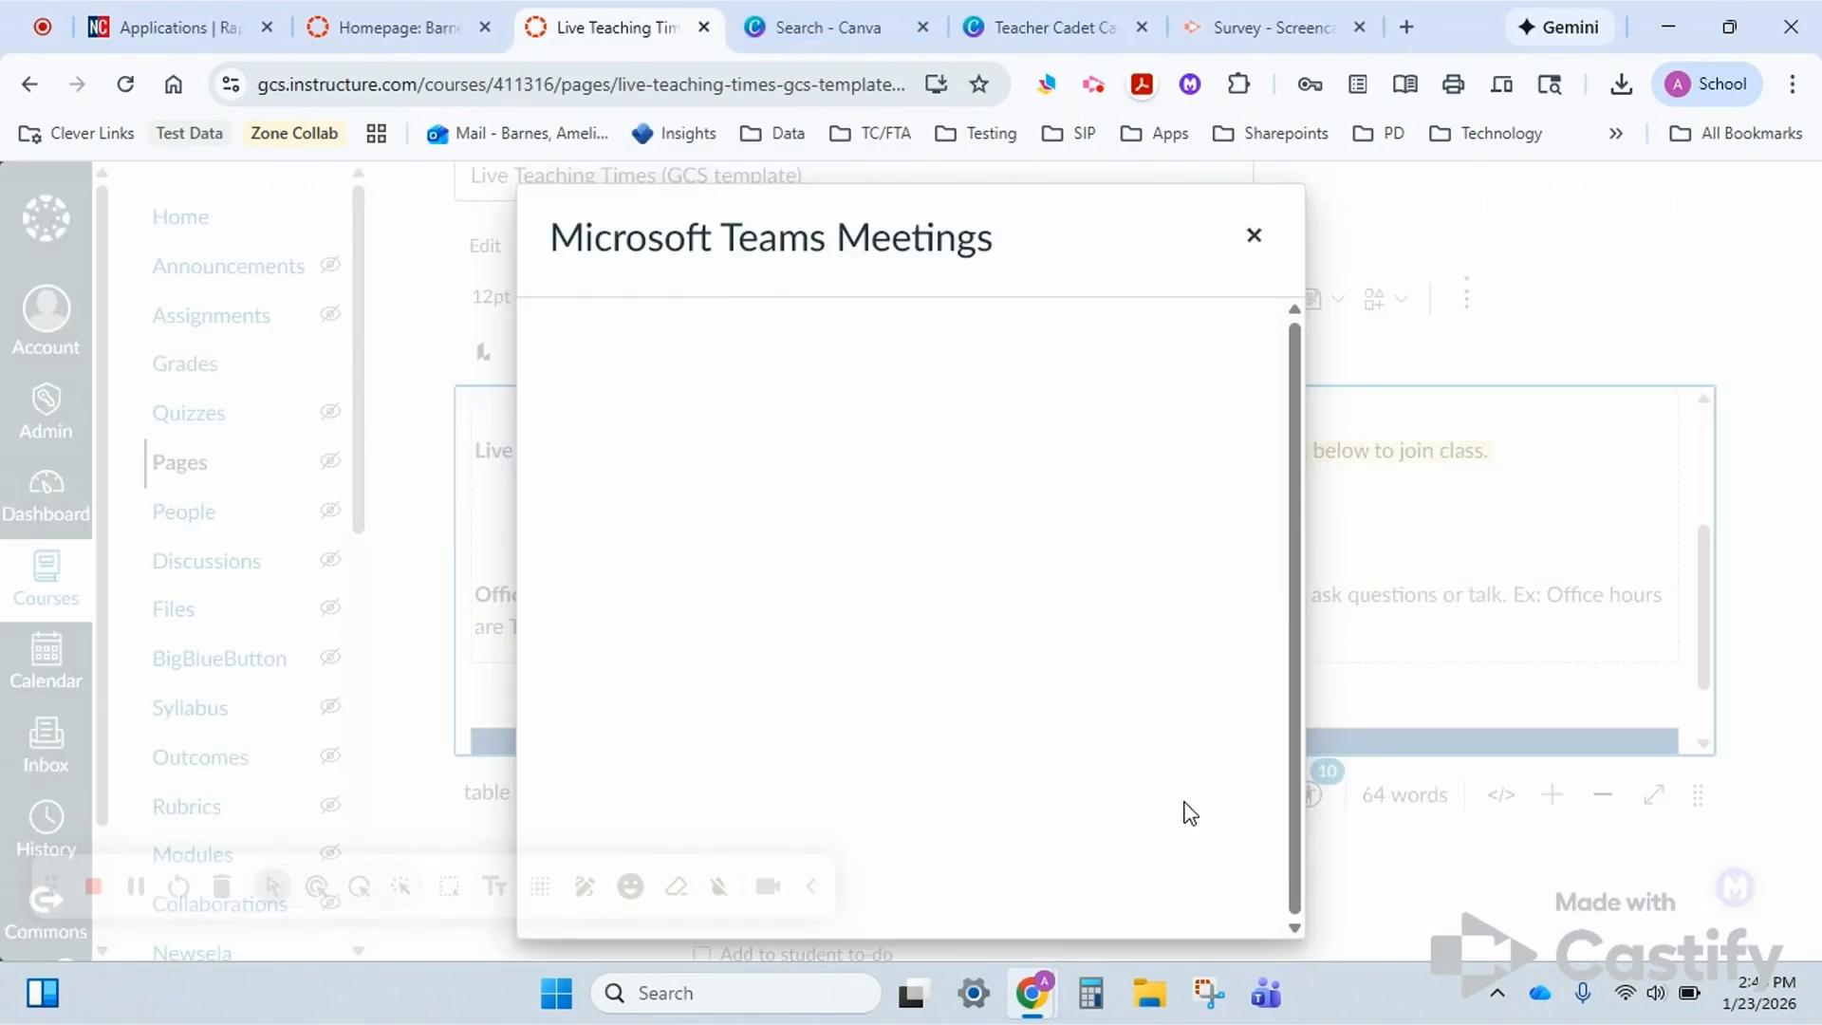
scroll(1012, 497, up, 1)
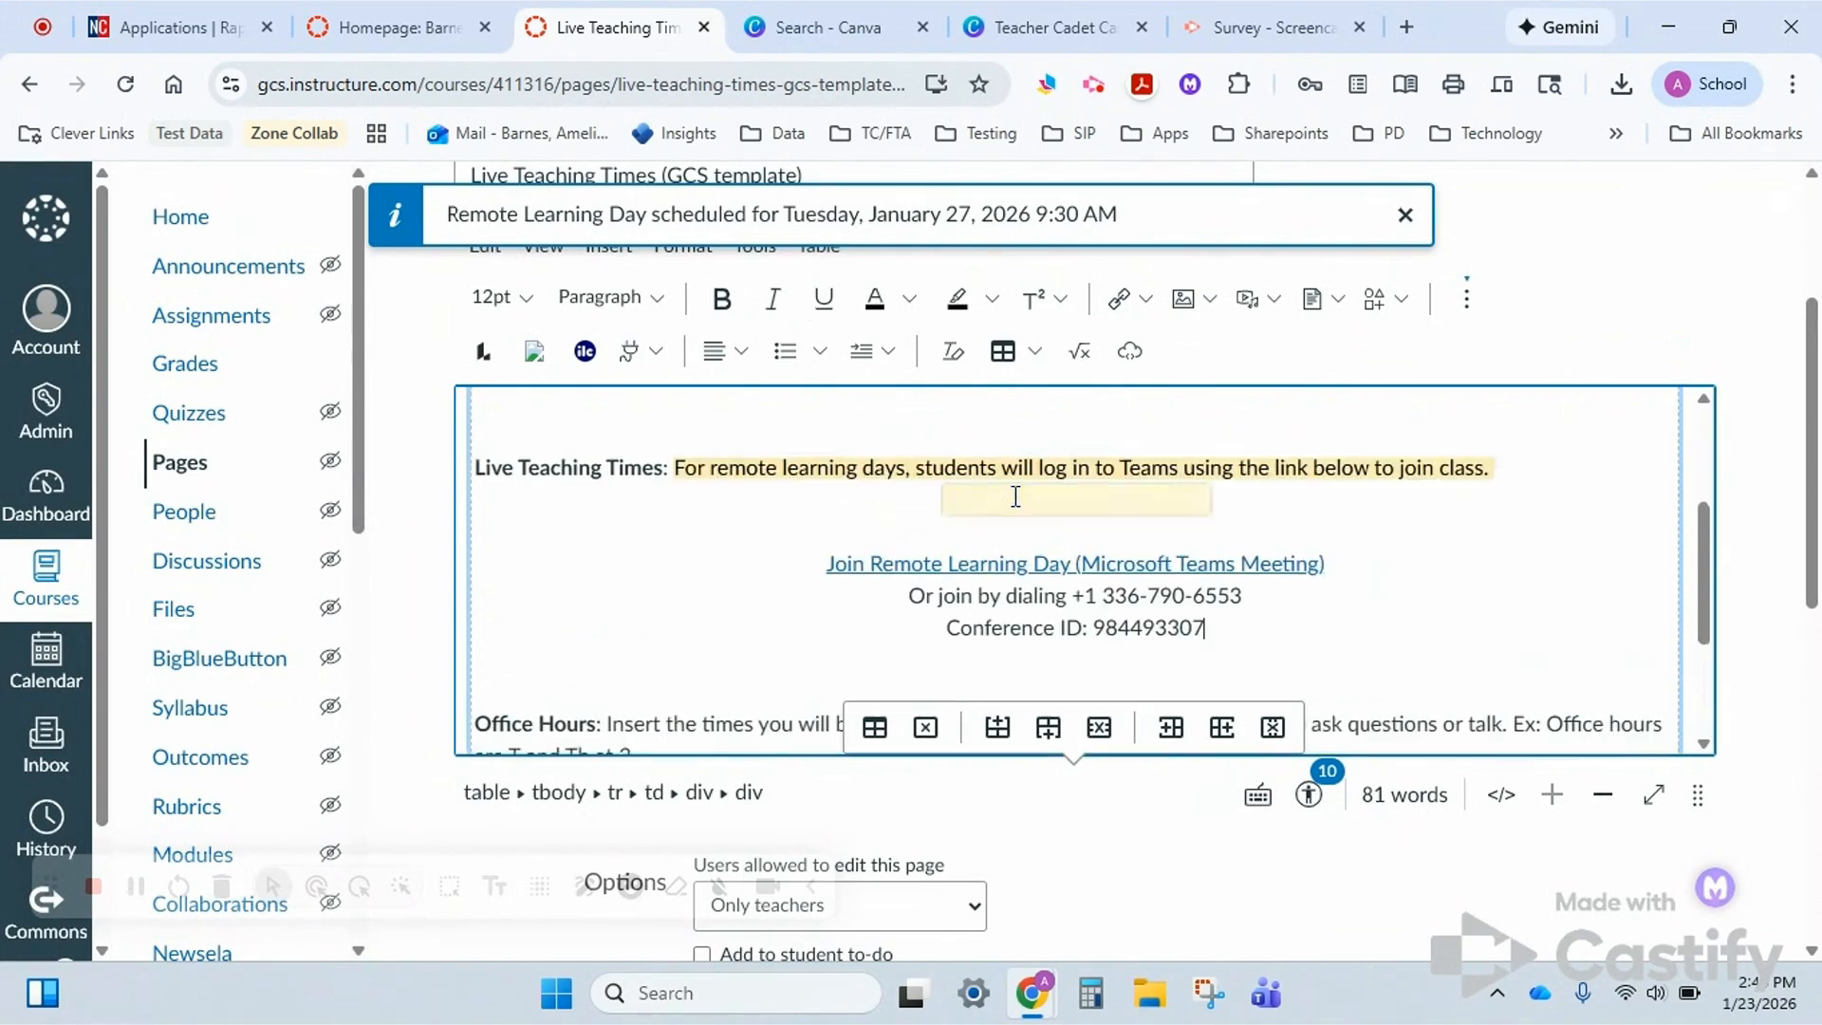
scroll(1012, 496, down, 1)
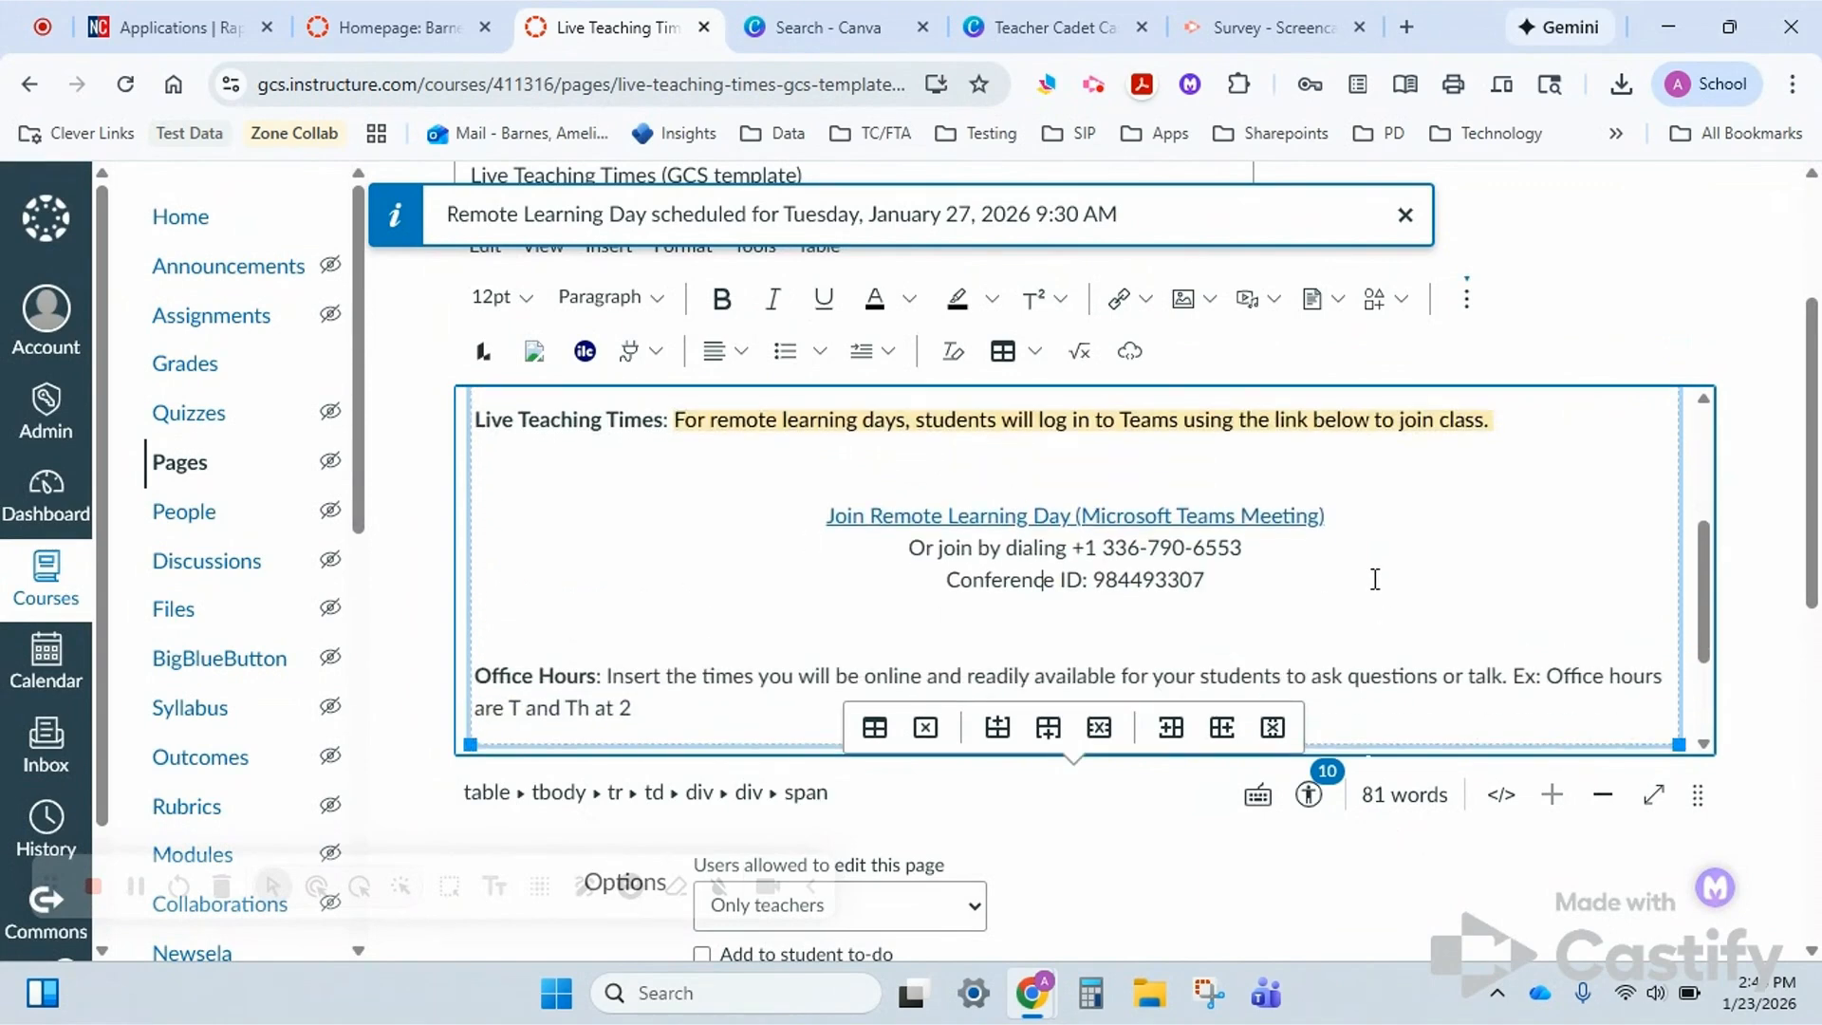
Add the line "Schedule for Remote Learning Days" between the meeting details and Office Hours, and save the page.
click(1258, 608)
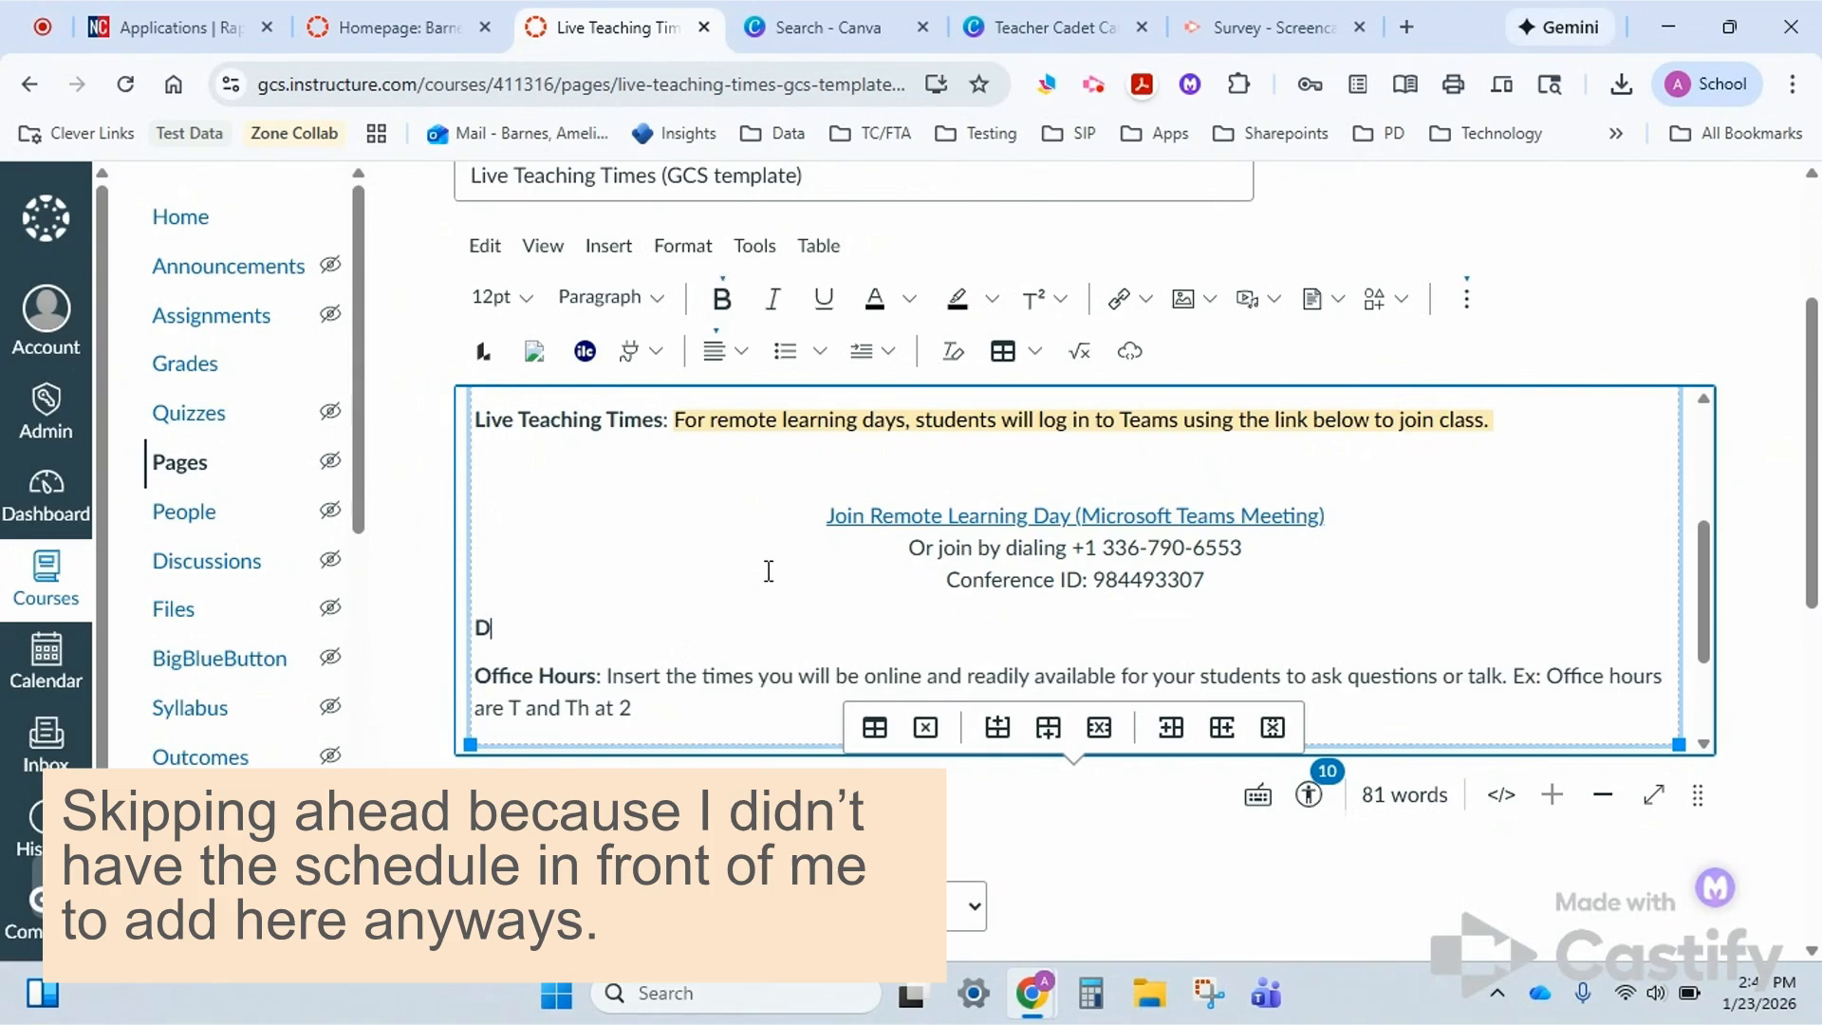
text(chedule for Remote Learnin)
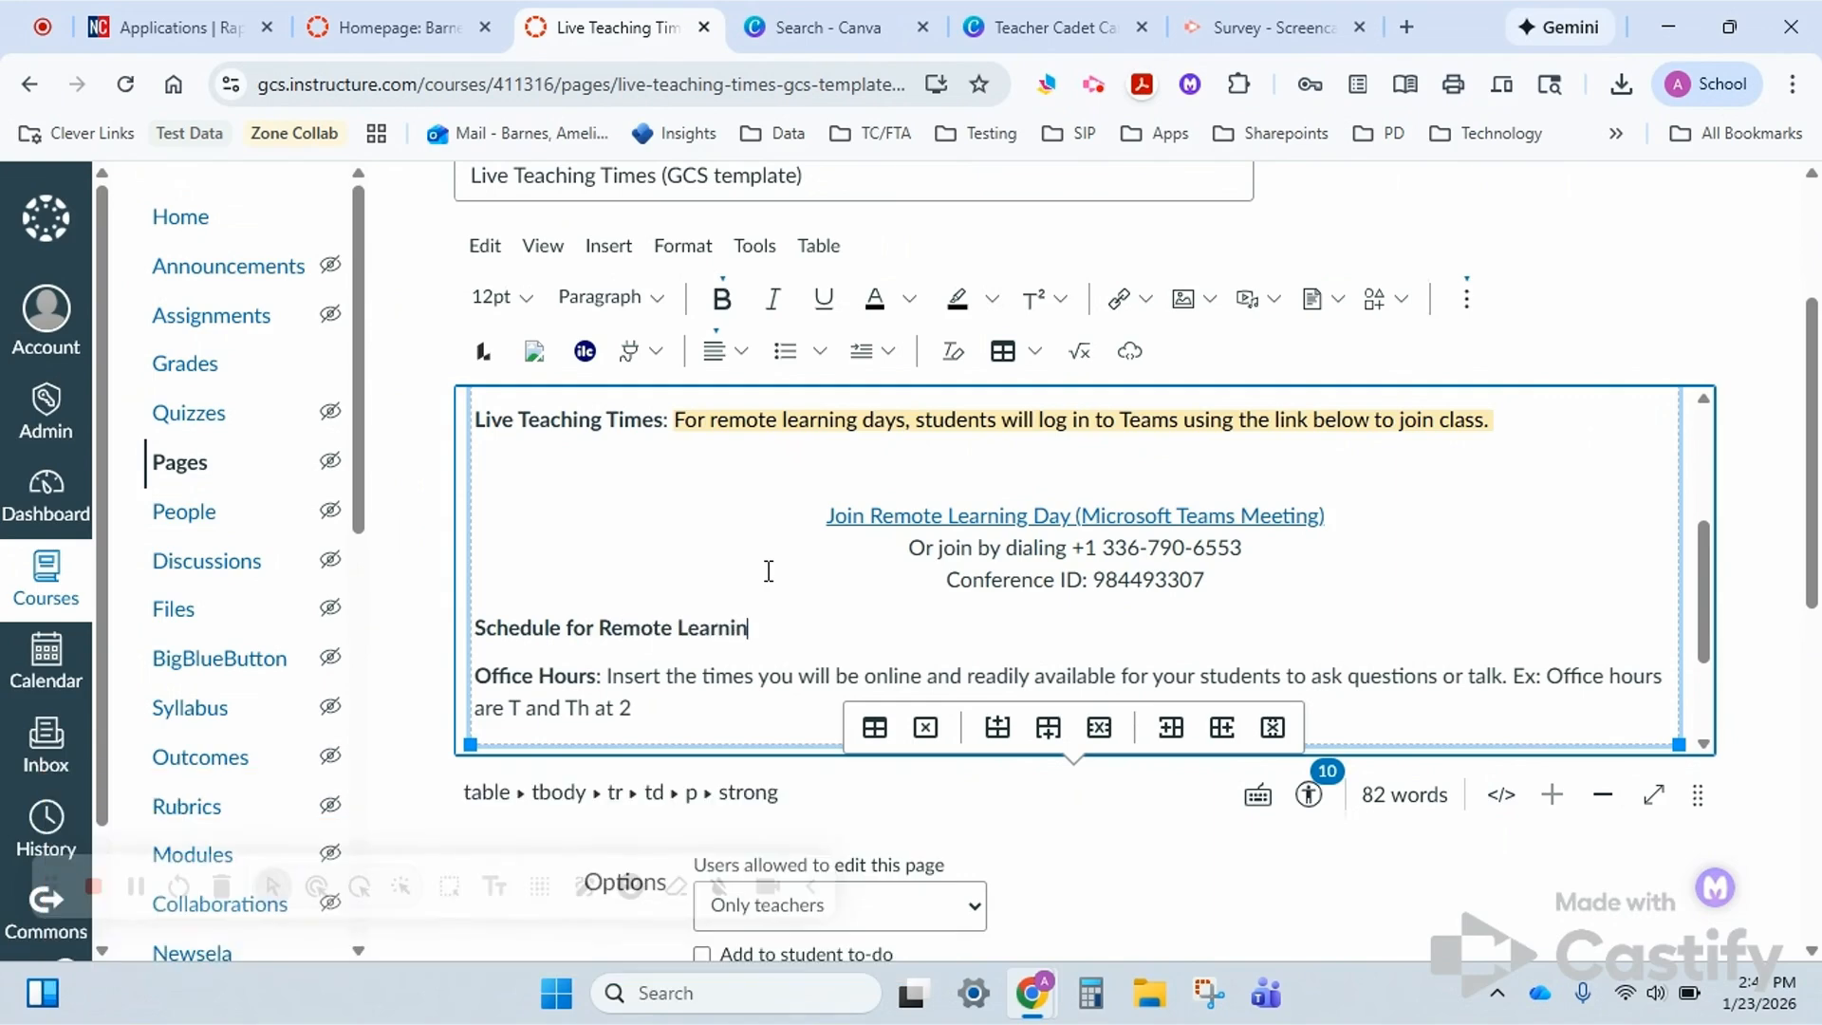
text(g Days)
scroll(1604, 845, down, 9)
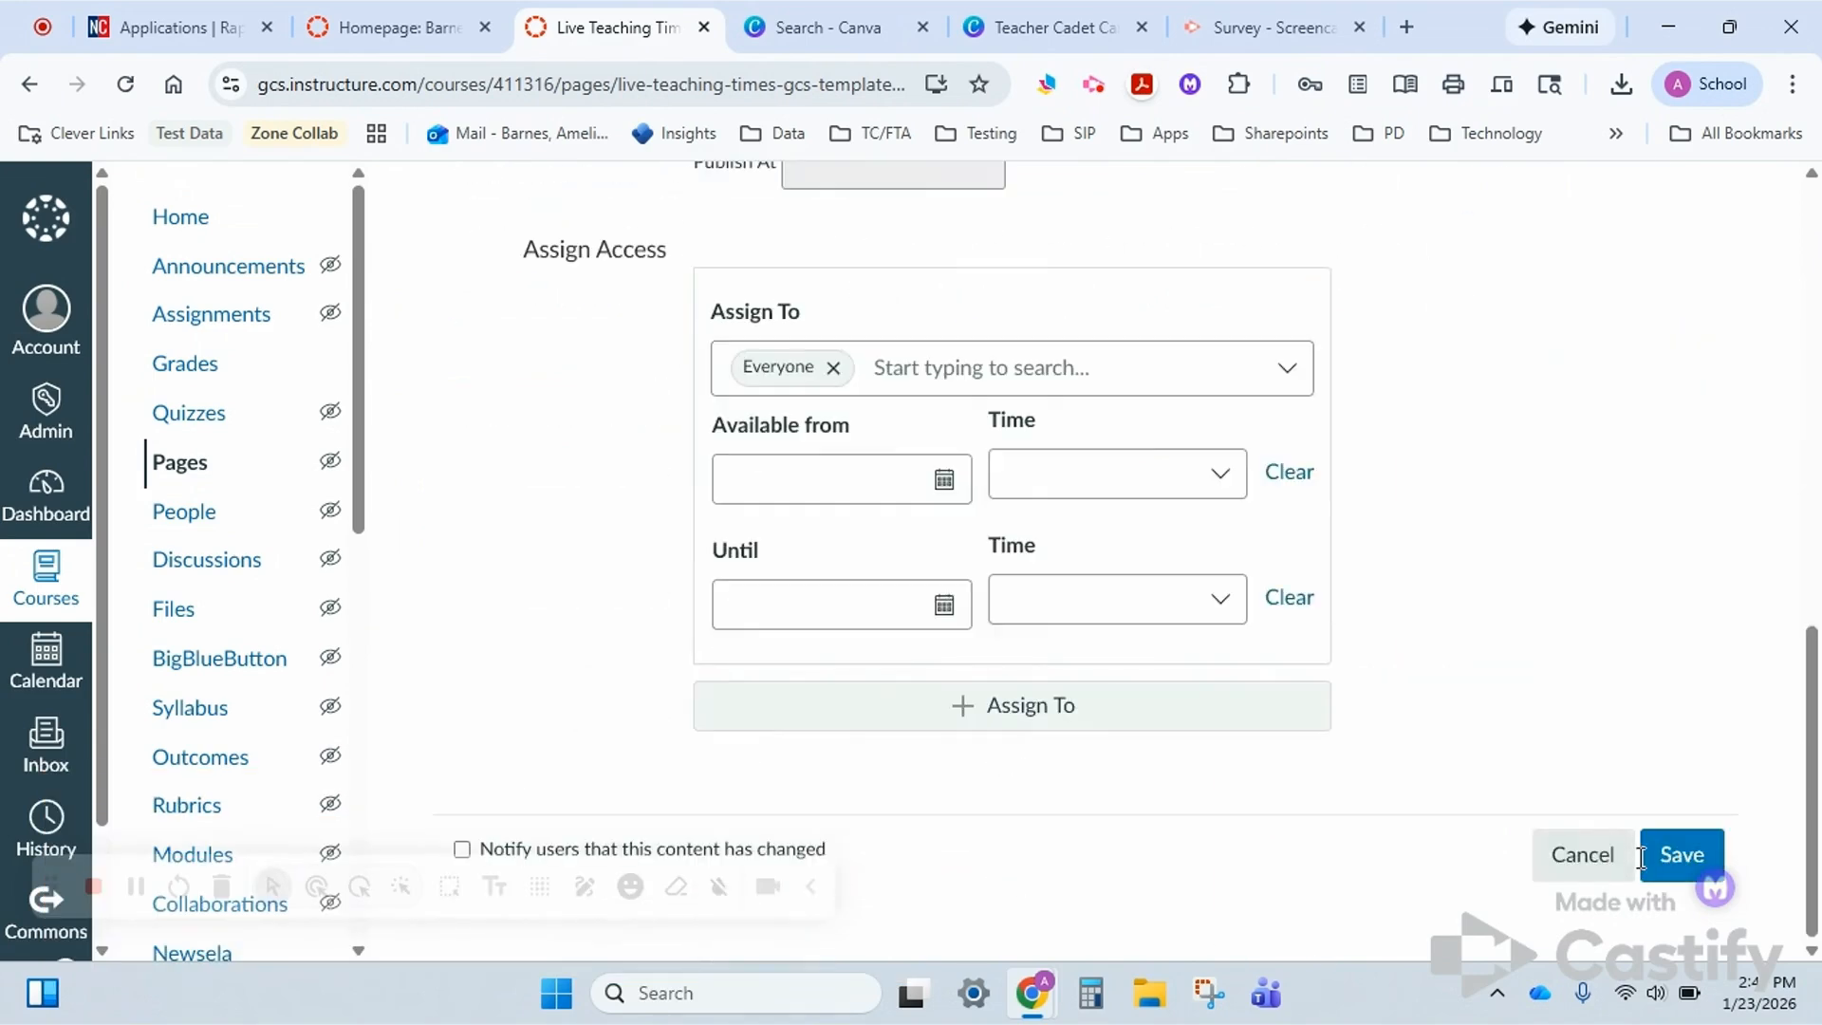
click(1684, 856)
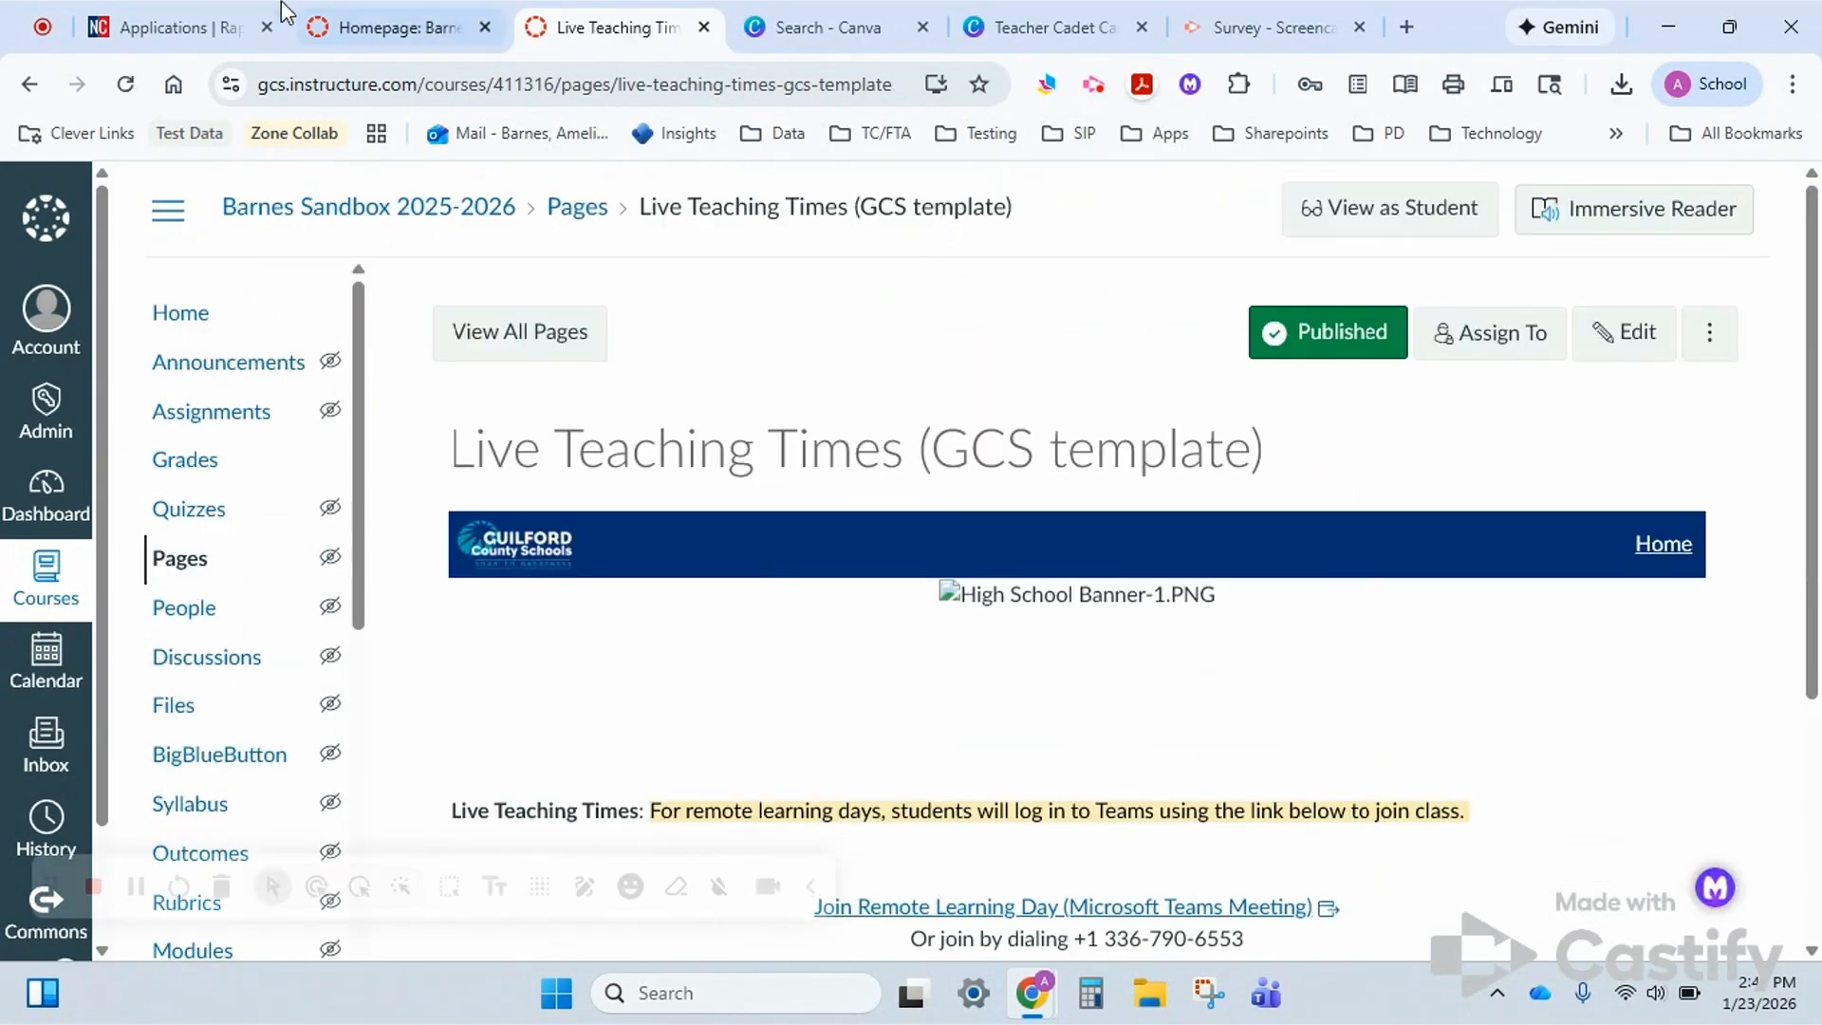
Link the Remote Learning Days image on the homepage to the course page Live Teaching Times (GCS template), and save the homepage.
click(425, 21)
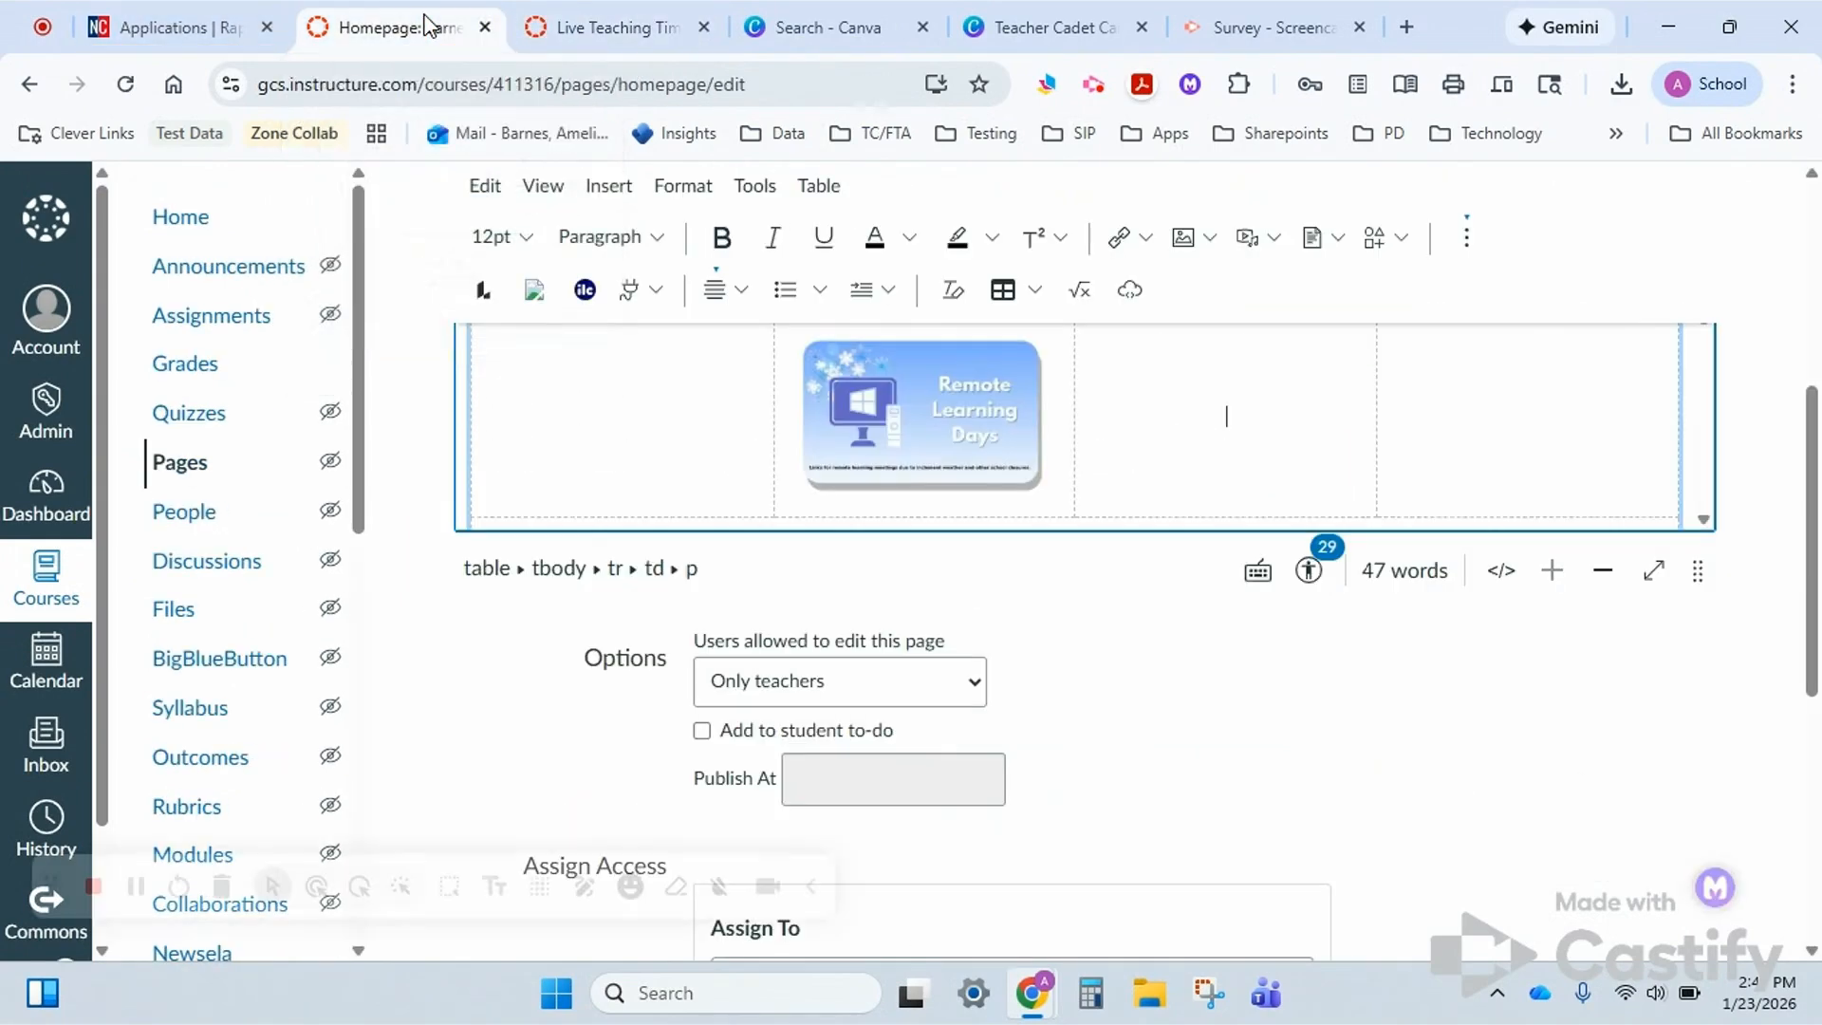
click(907, 436)
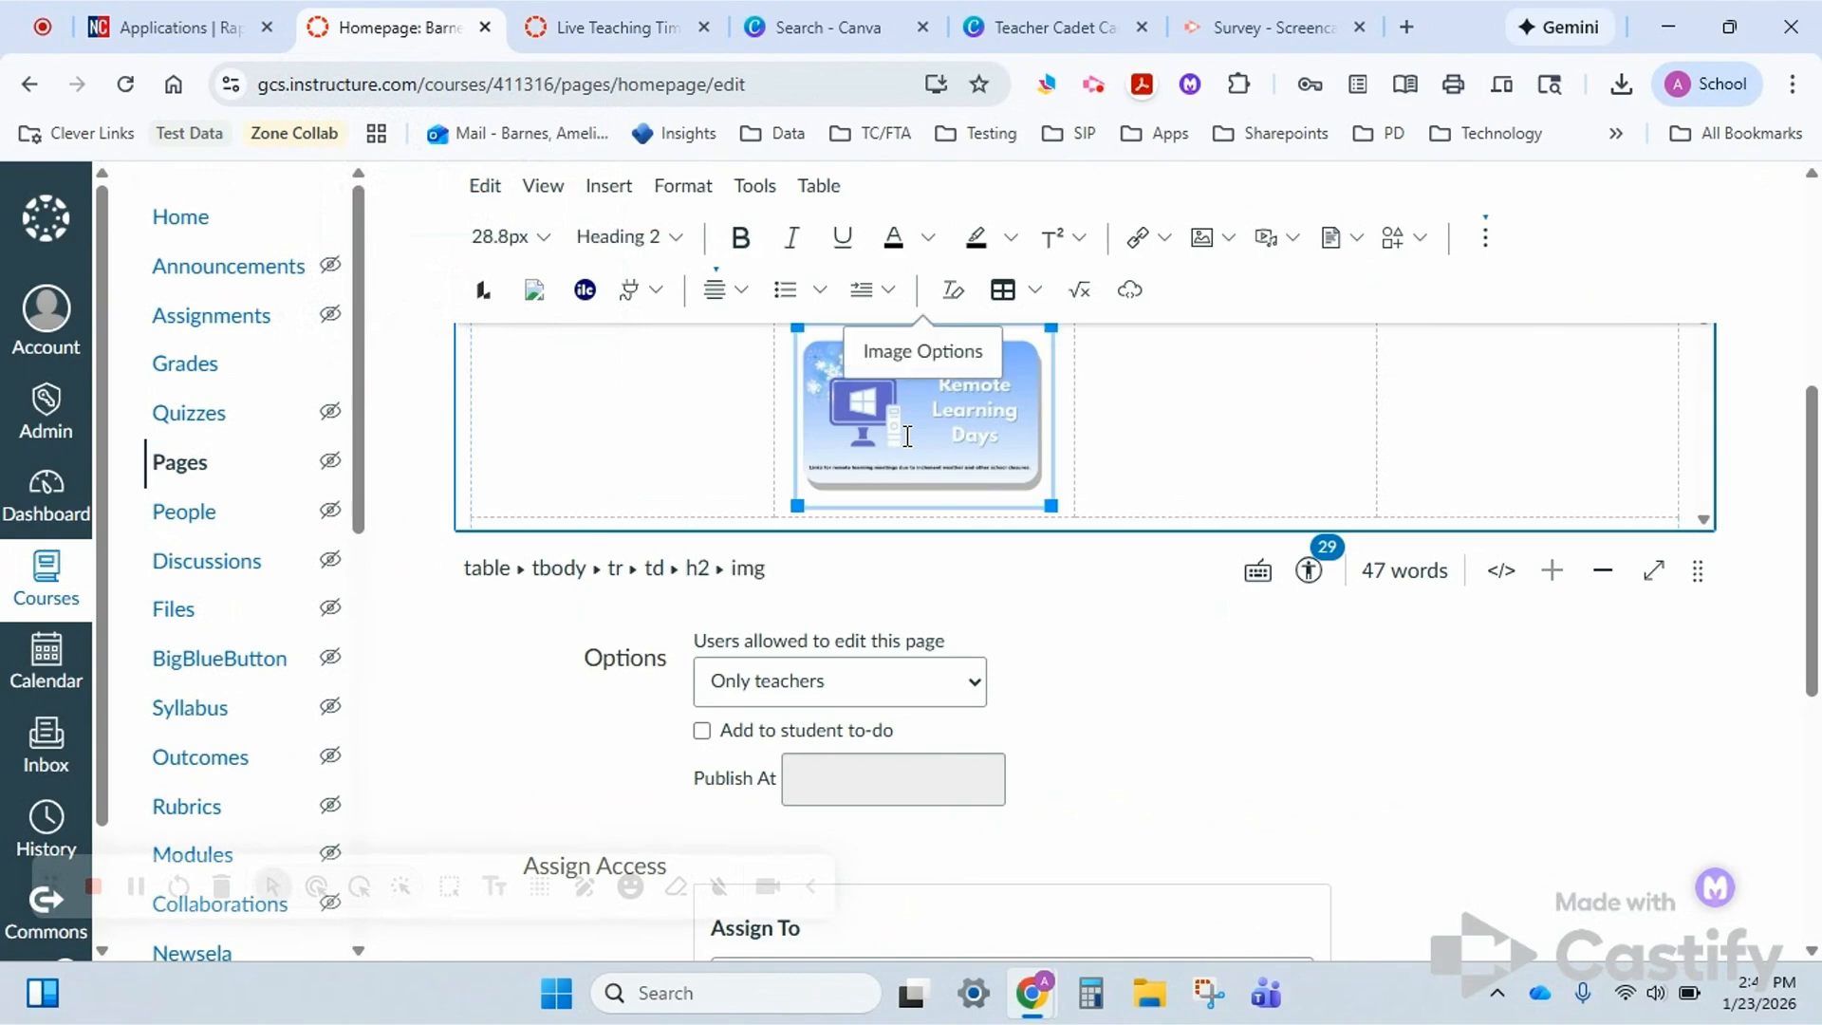
click(1170, 243)
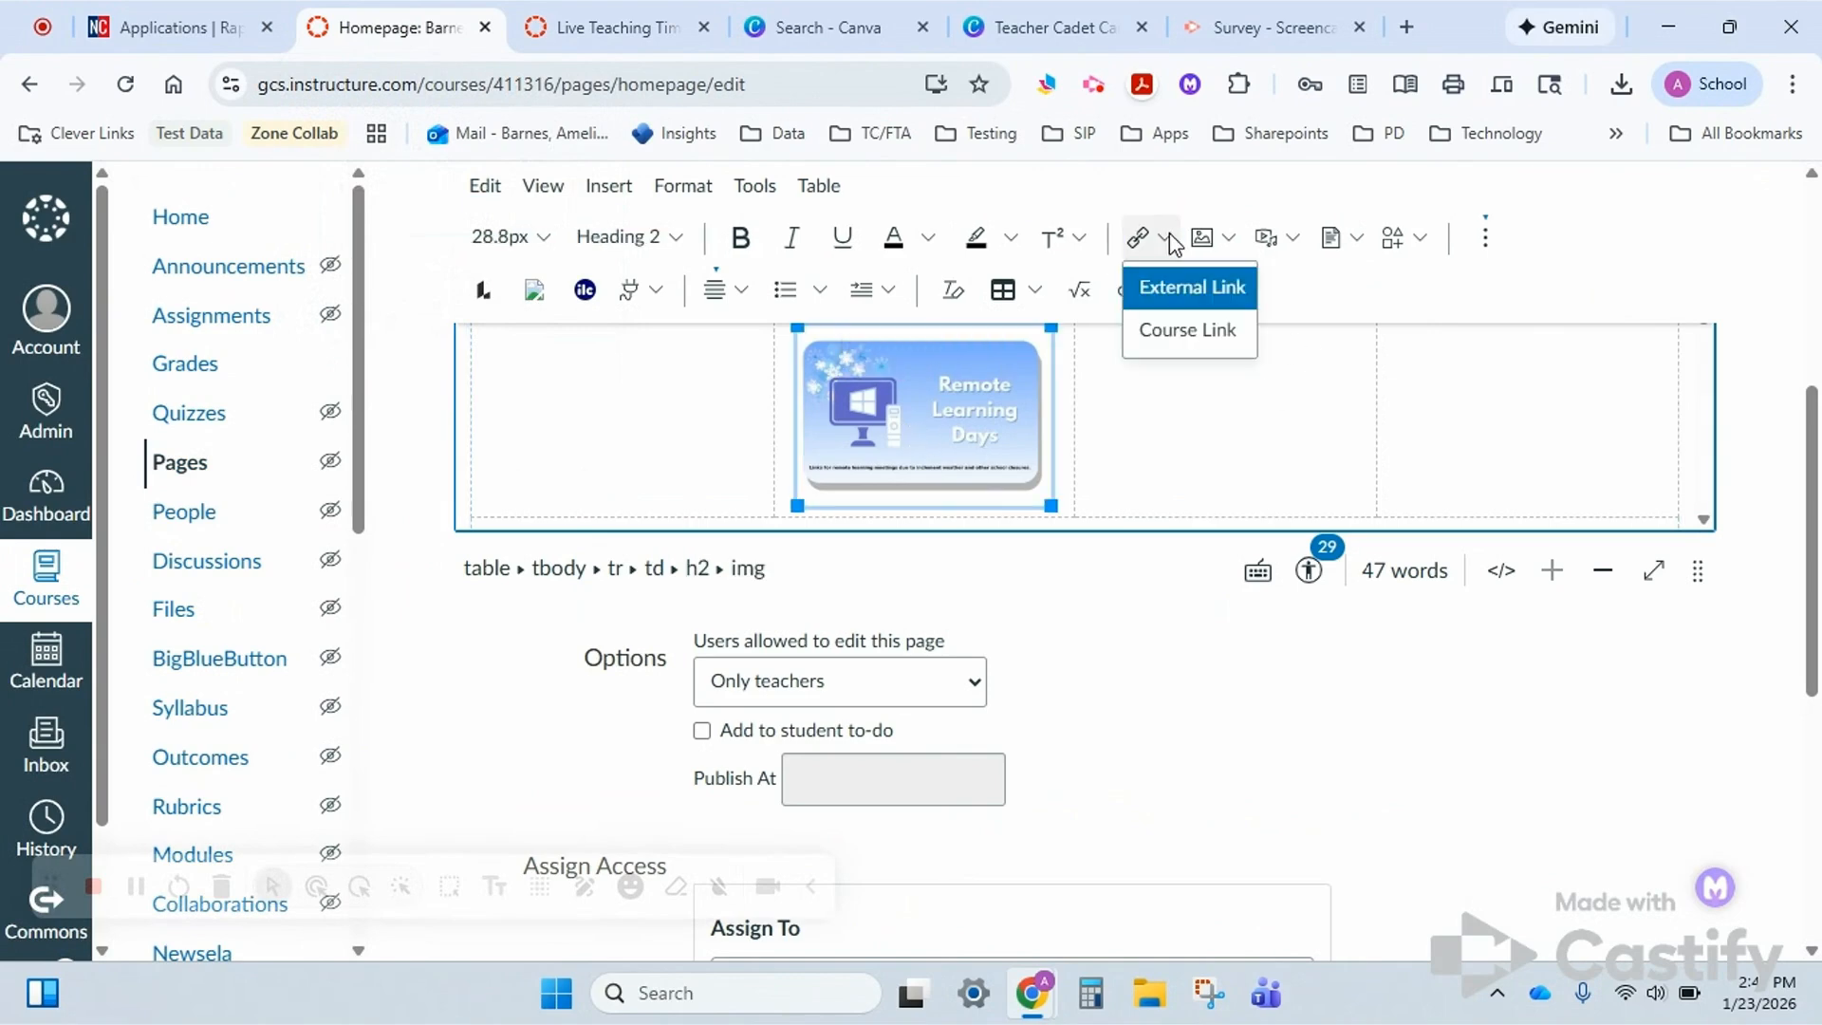
click(1193, 328)
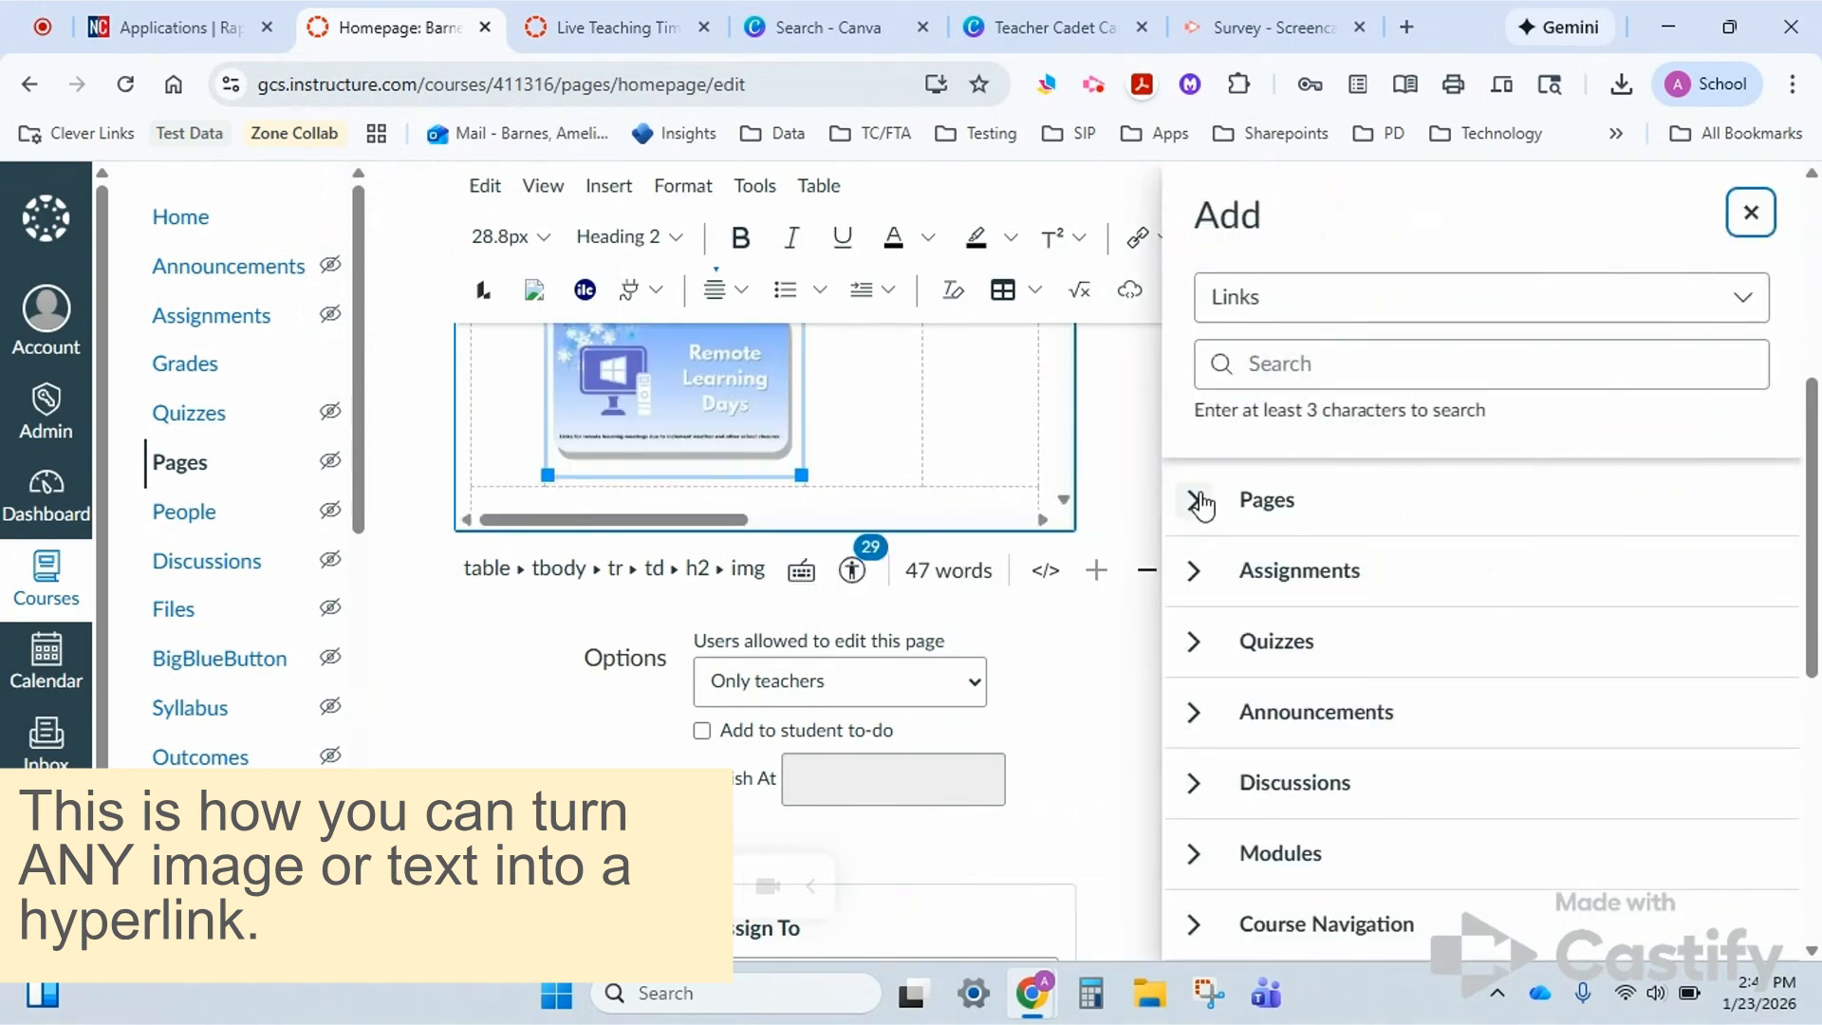
click(1197, 503)
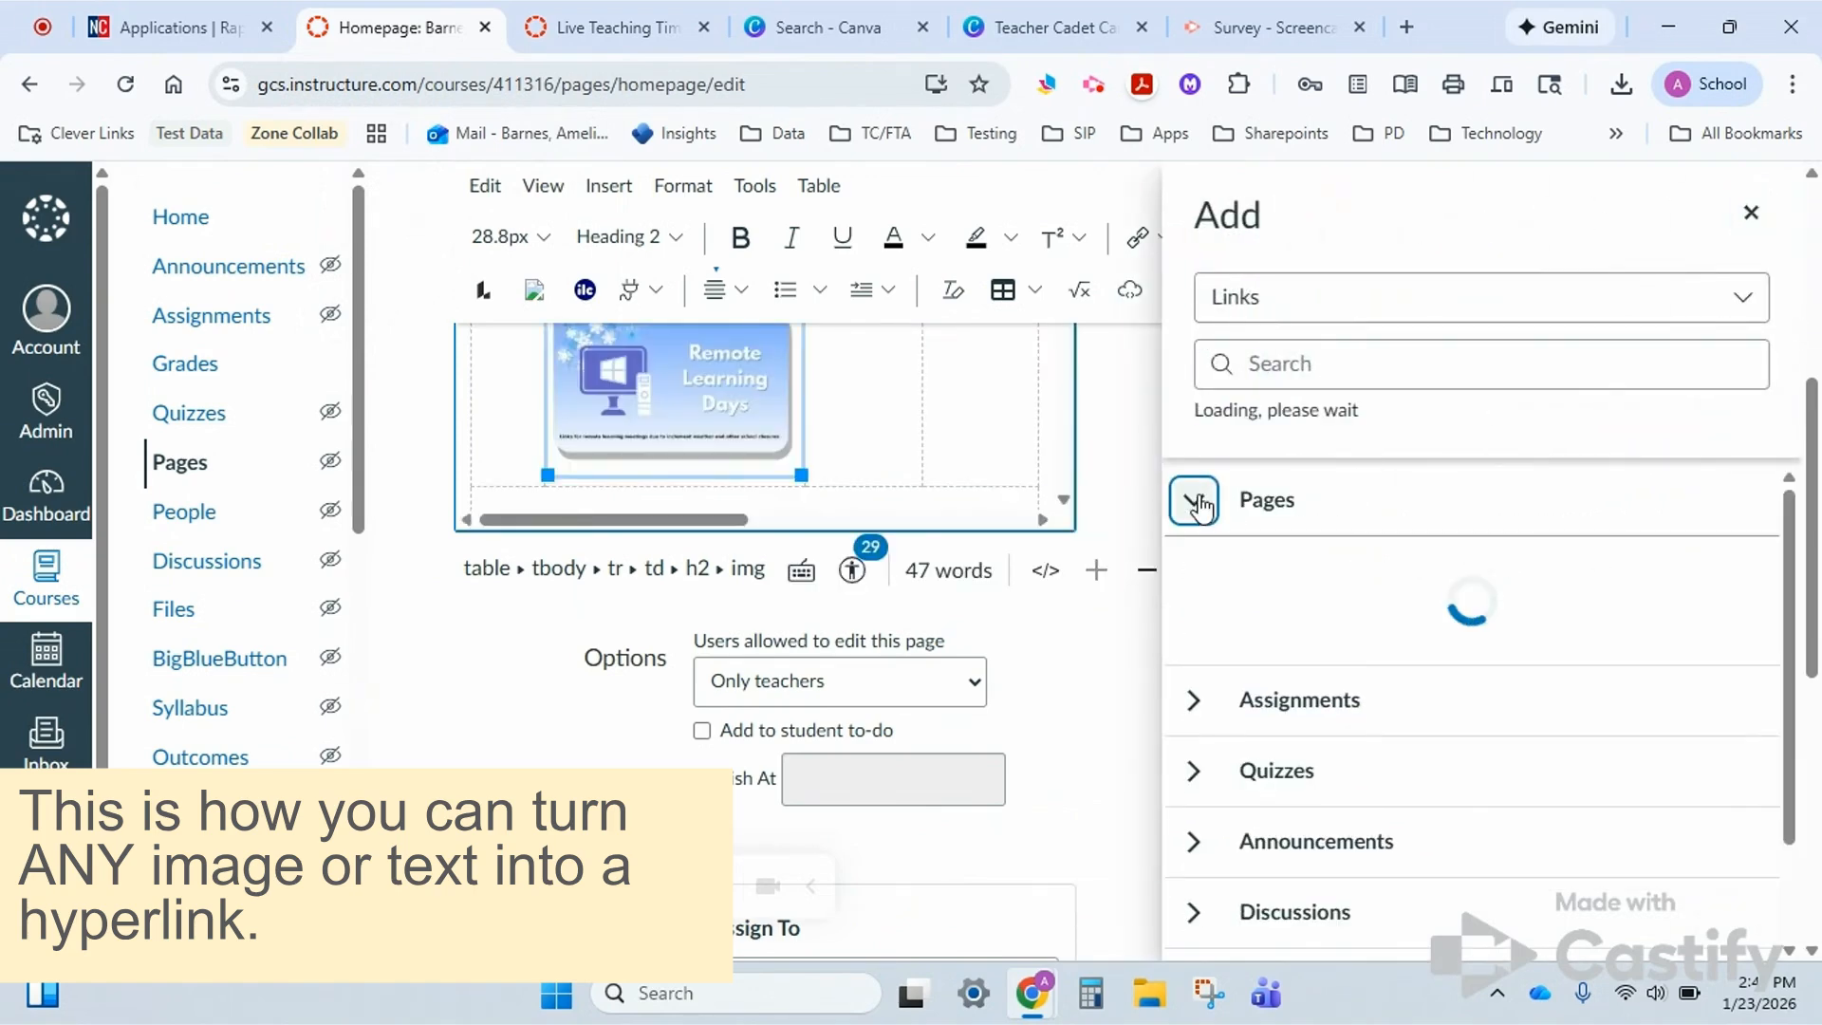
click(1327, 377)
text(live)
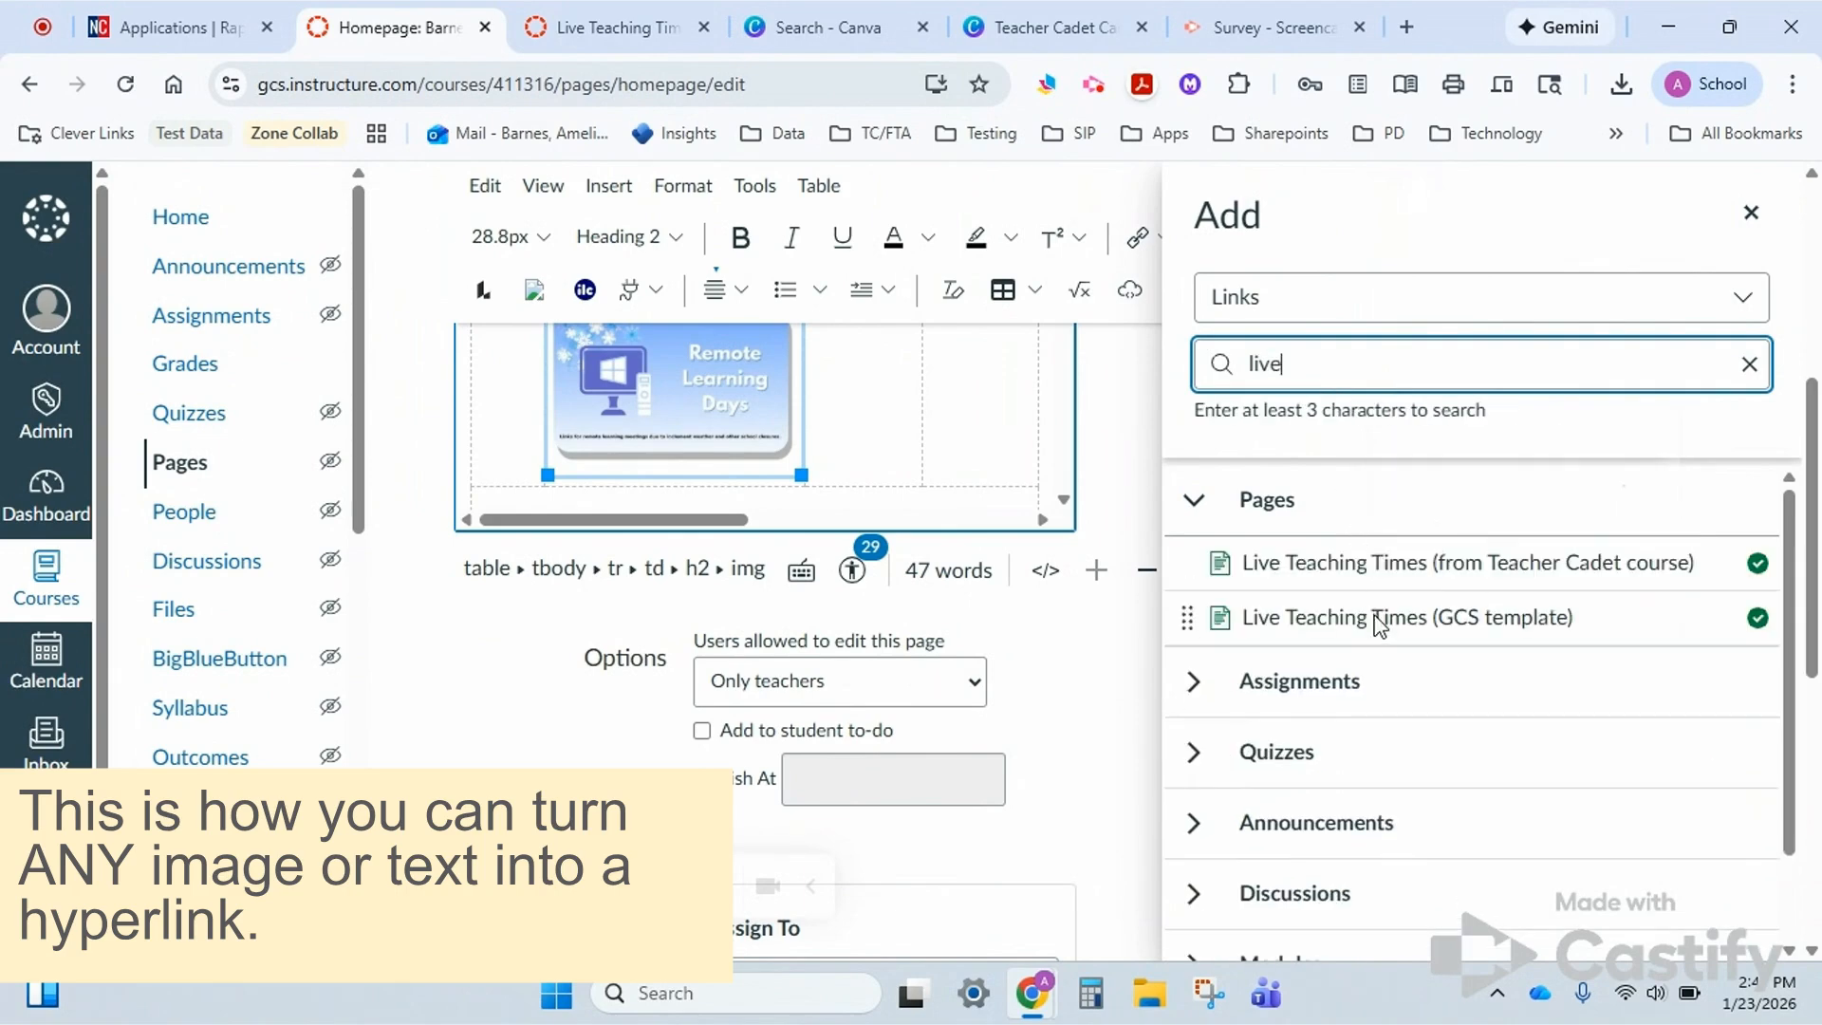
click(1384, 619)
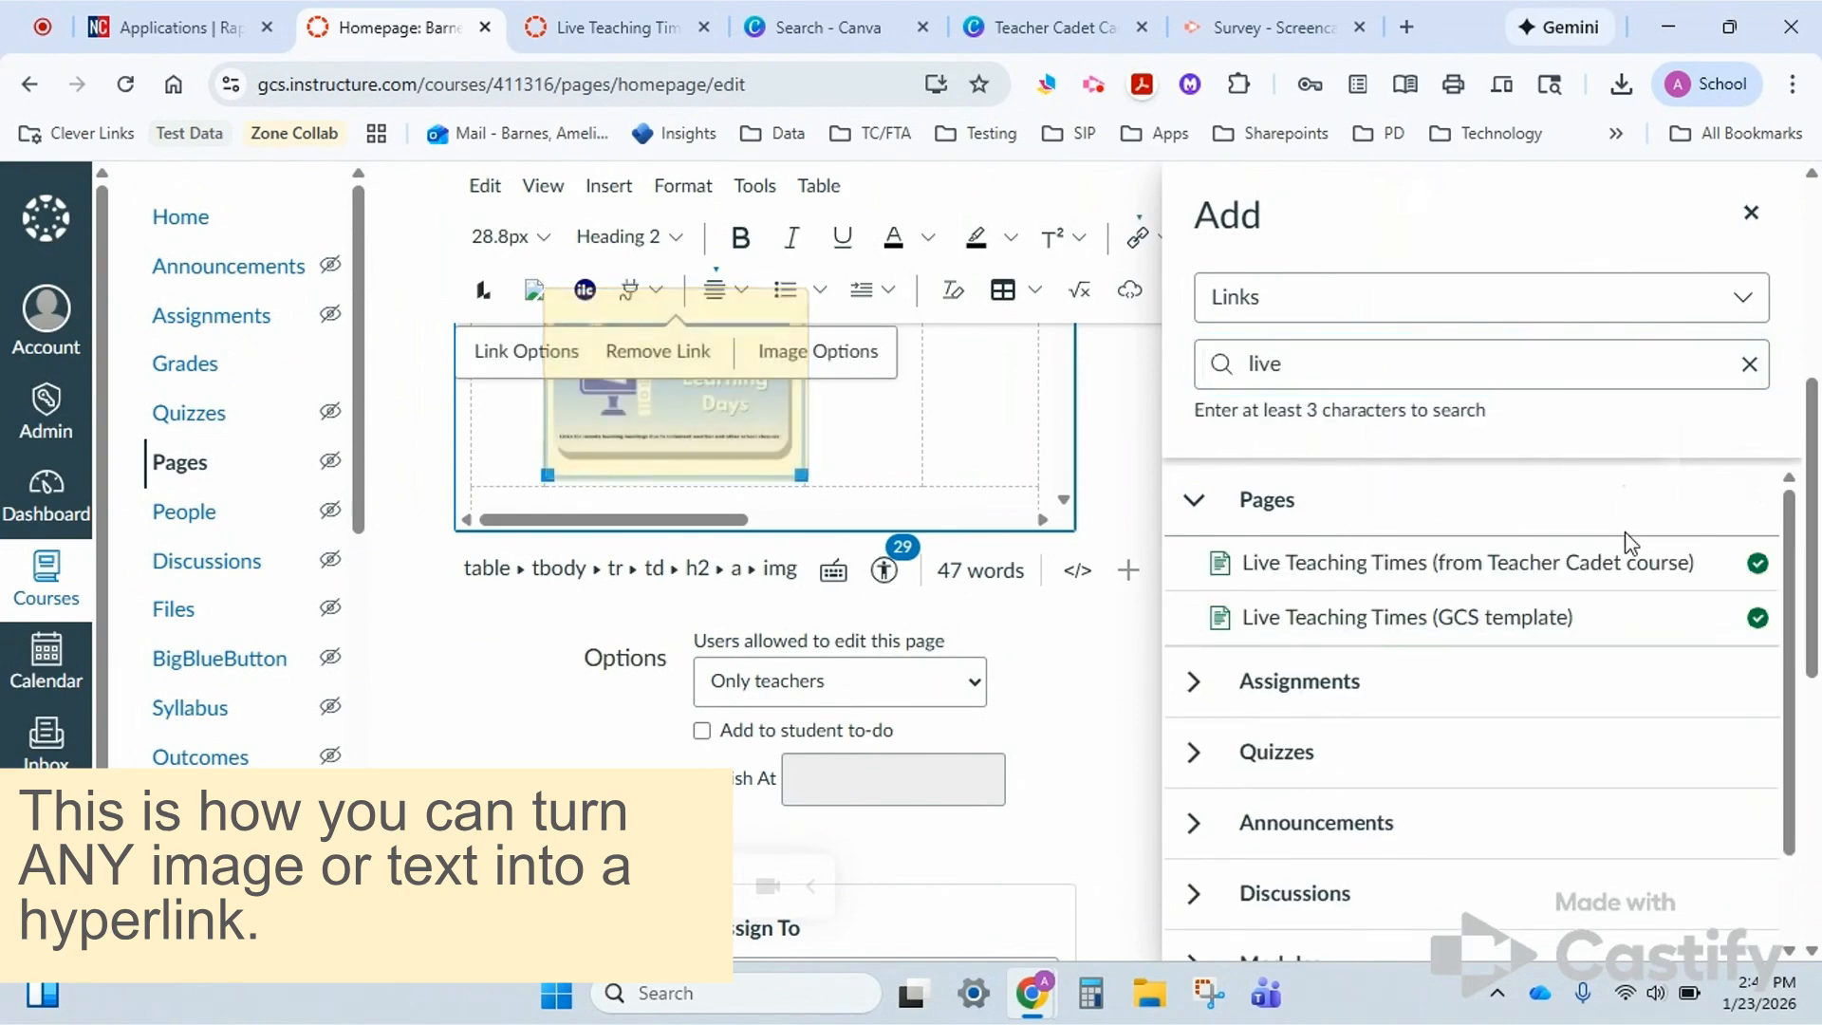
click(1750, 212)
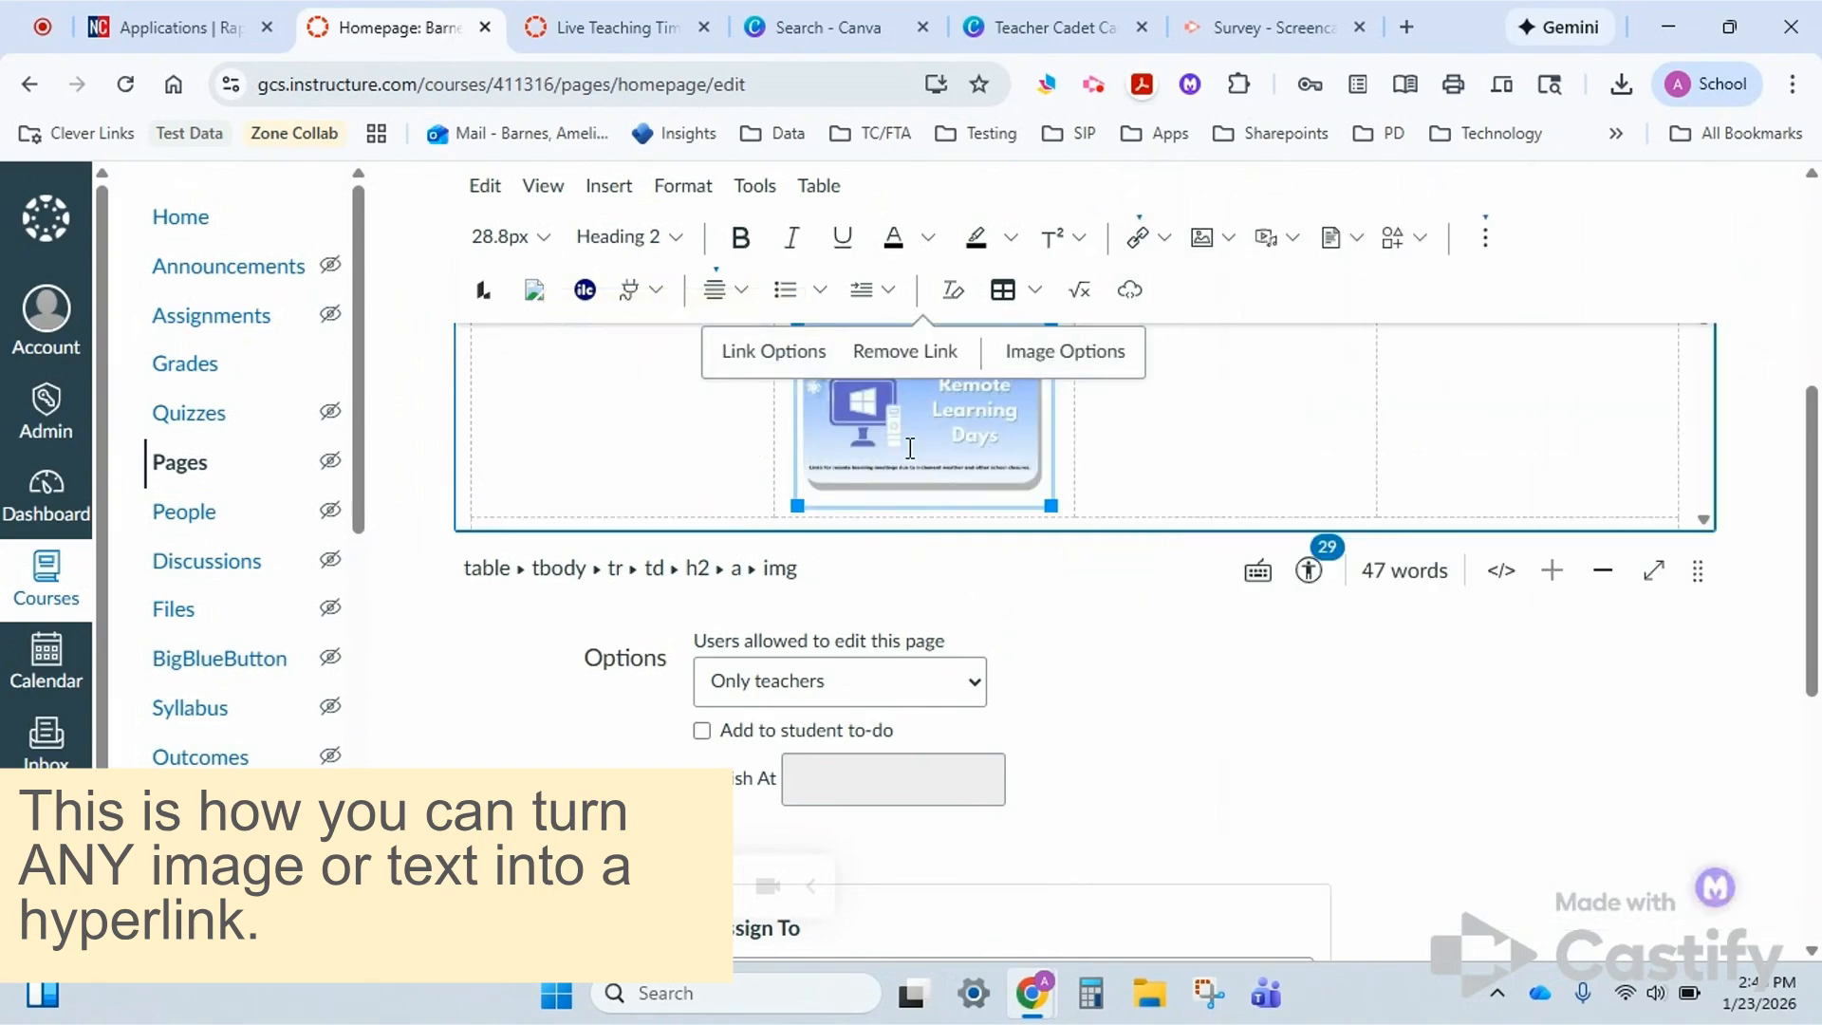
scroll(1223, 679, down, 6)
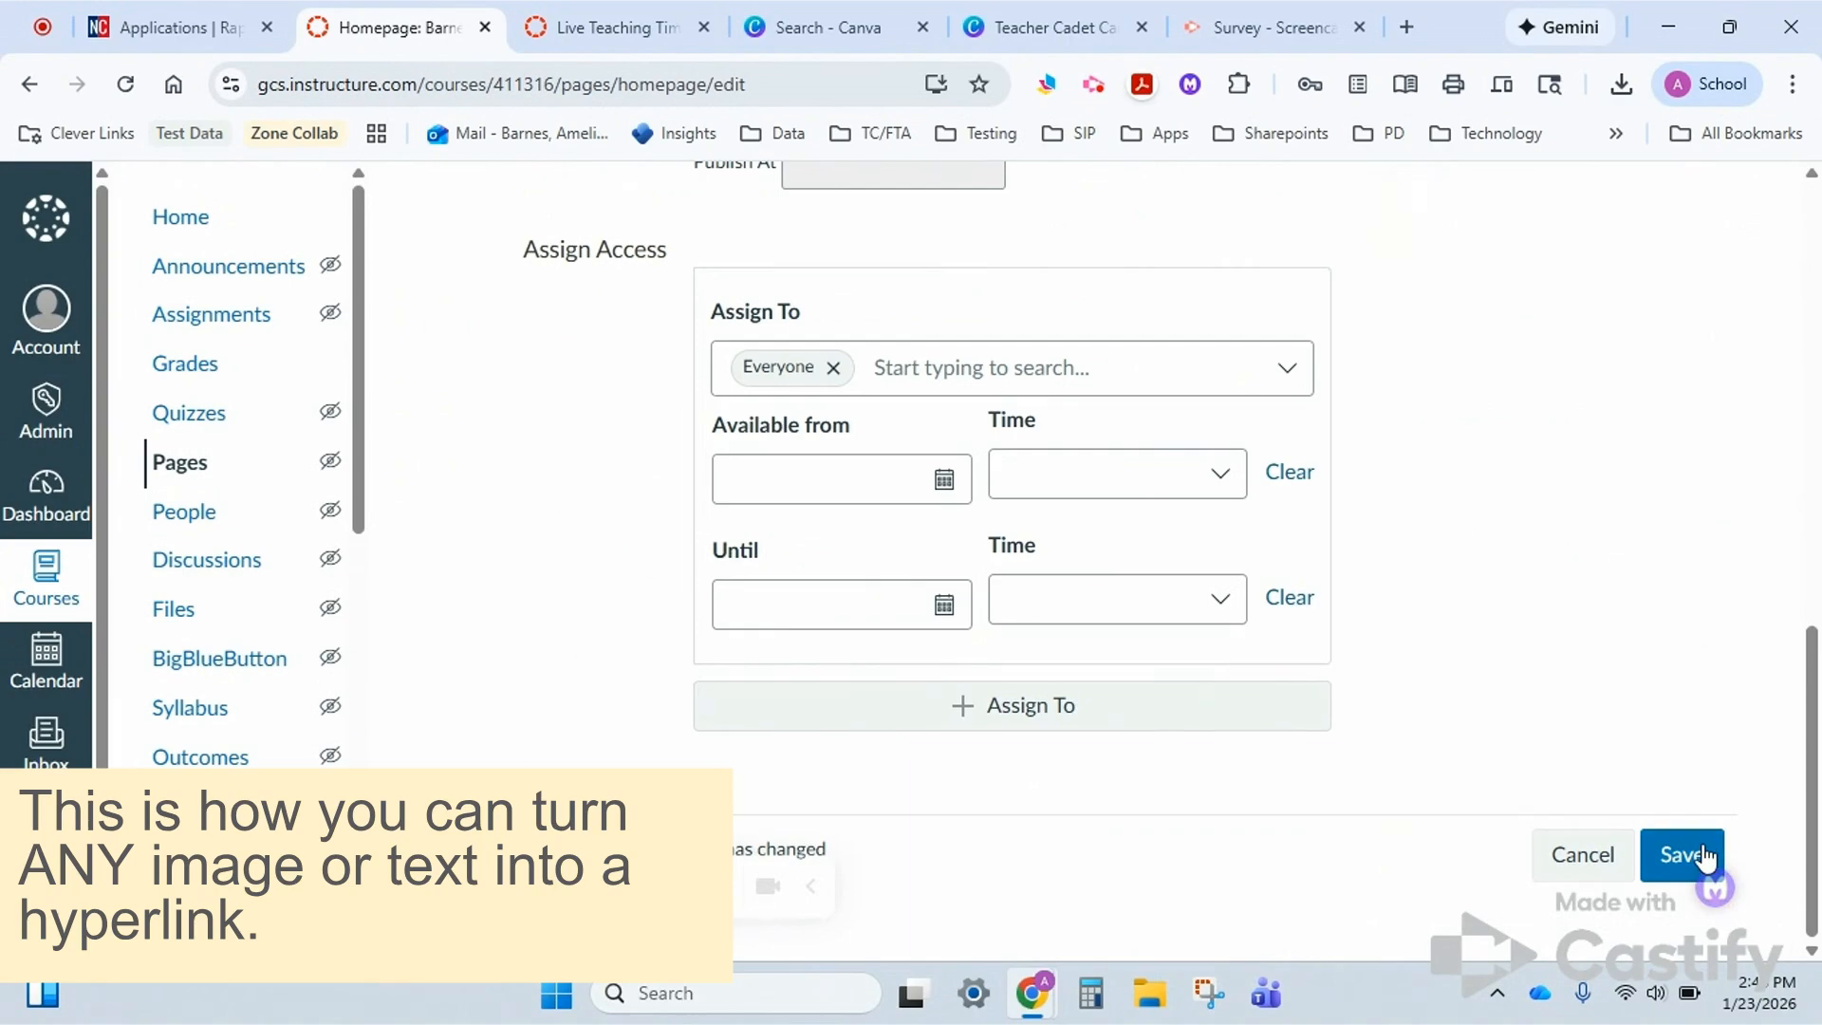
click(1702, 856)
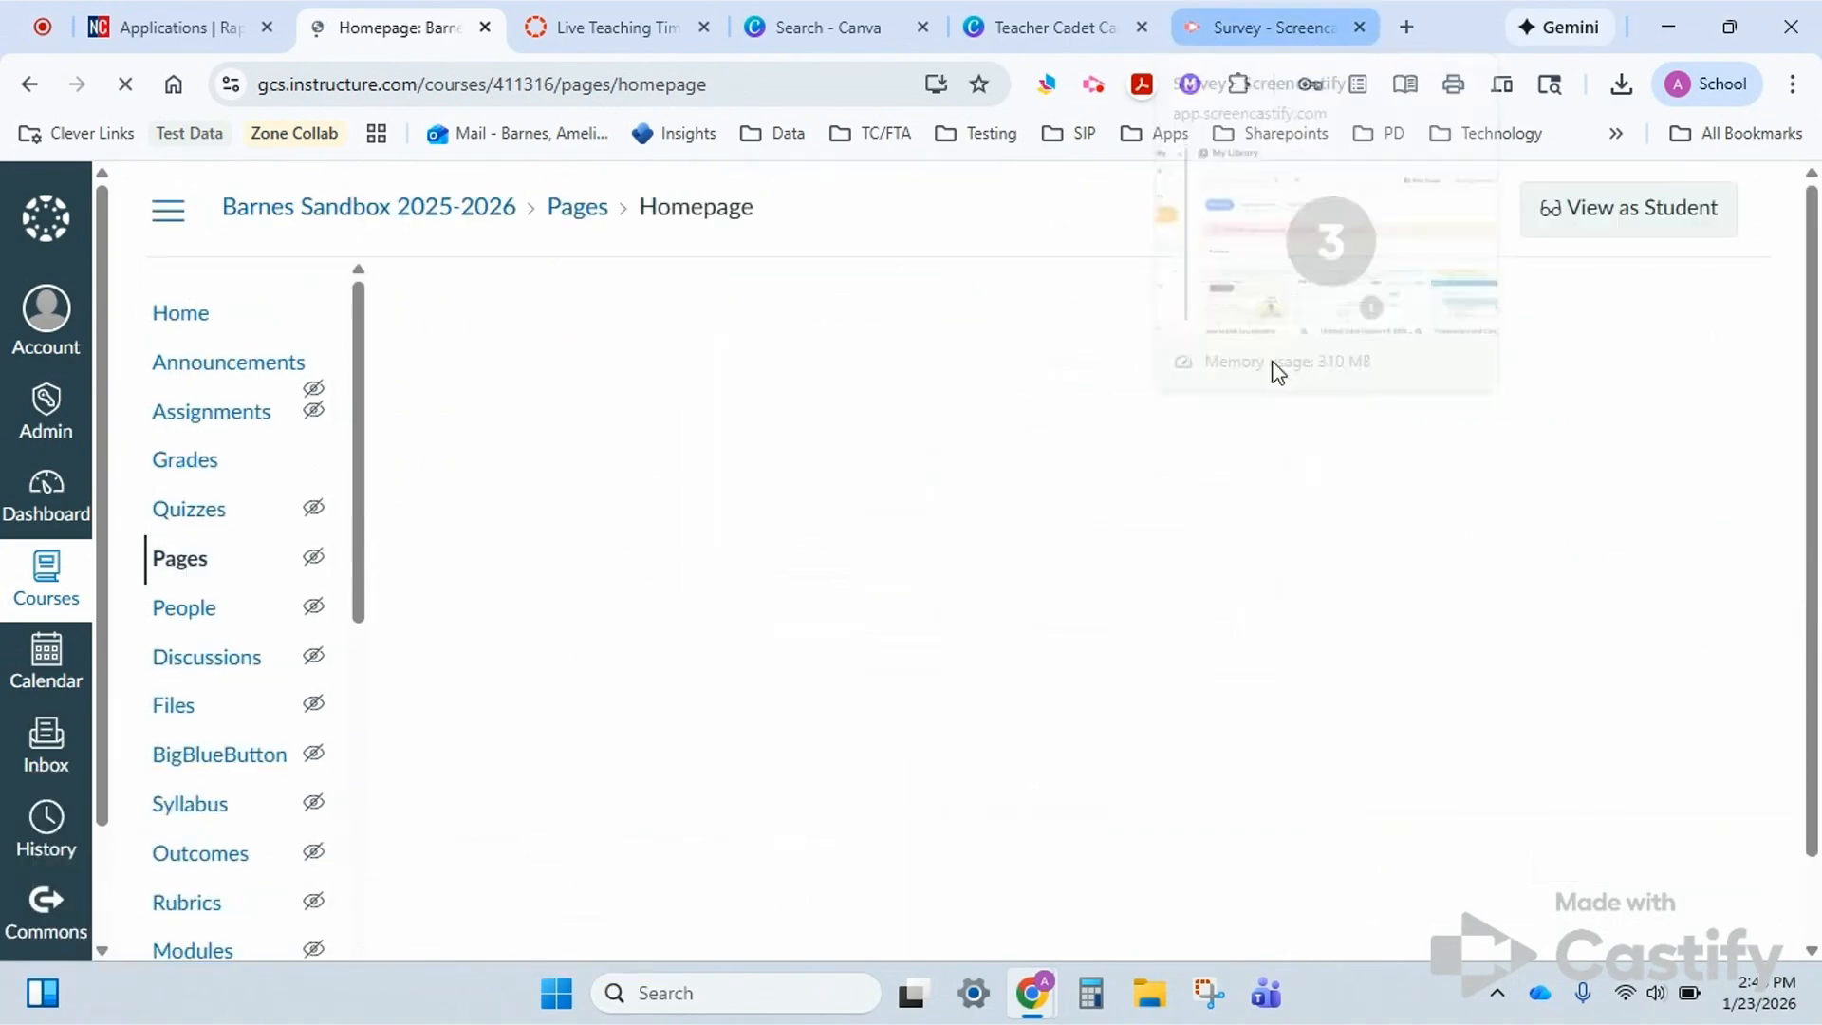
Test the Remote Learning Days button on the saved homepage by opening its linked page.
scroll(825, 645, down, 3)
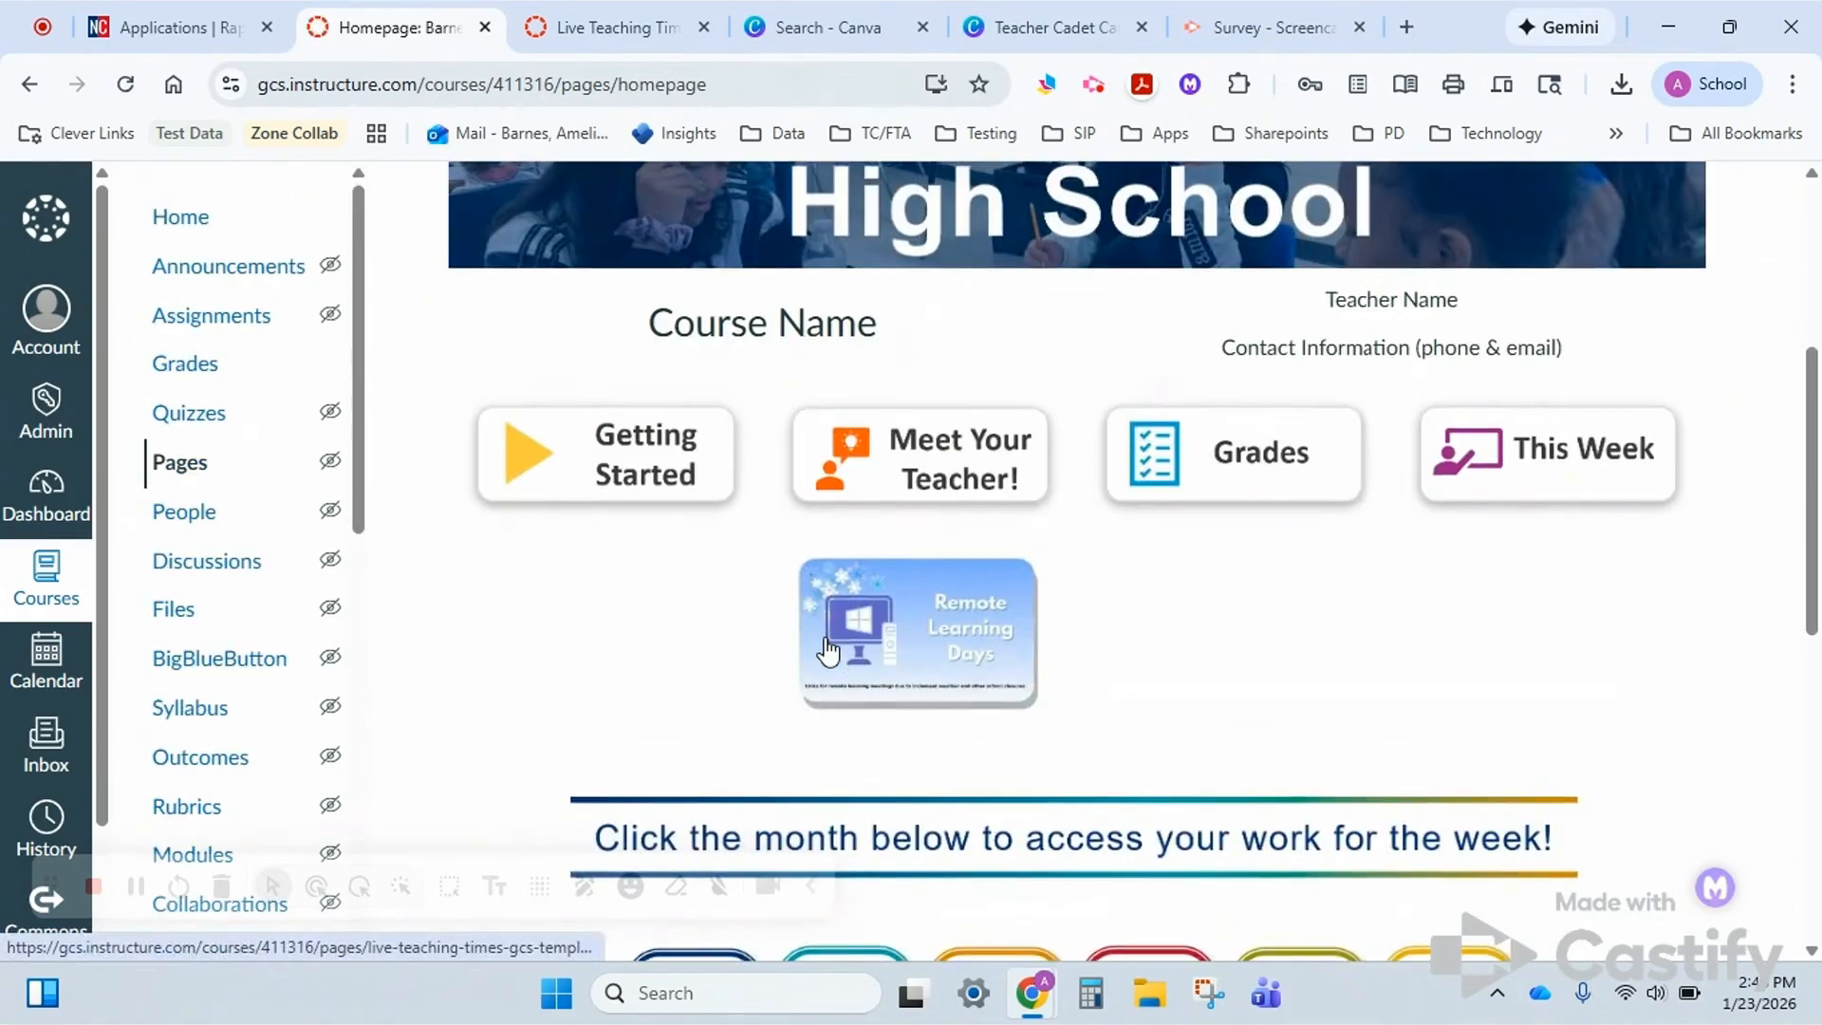
scroll(825, 652, down, 1)
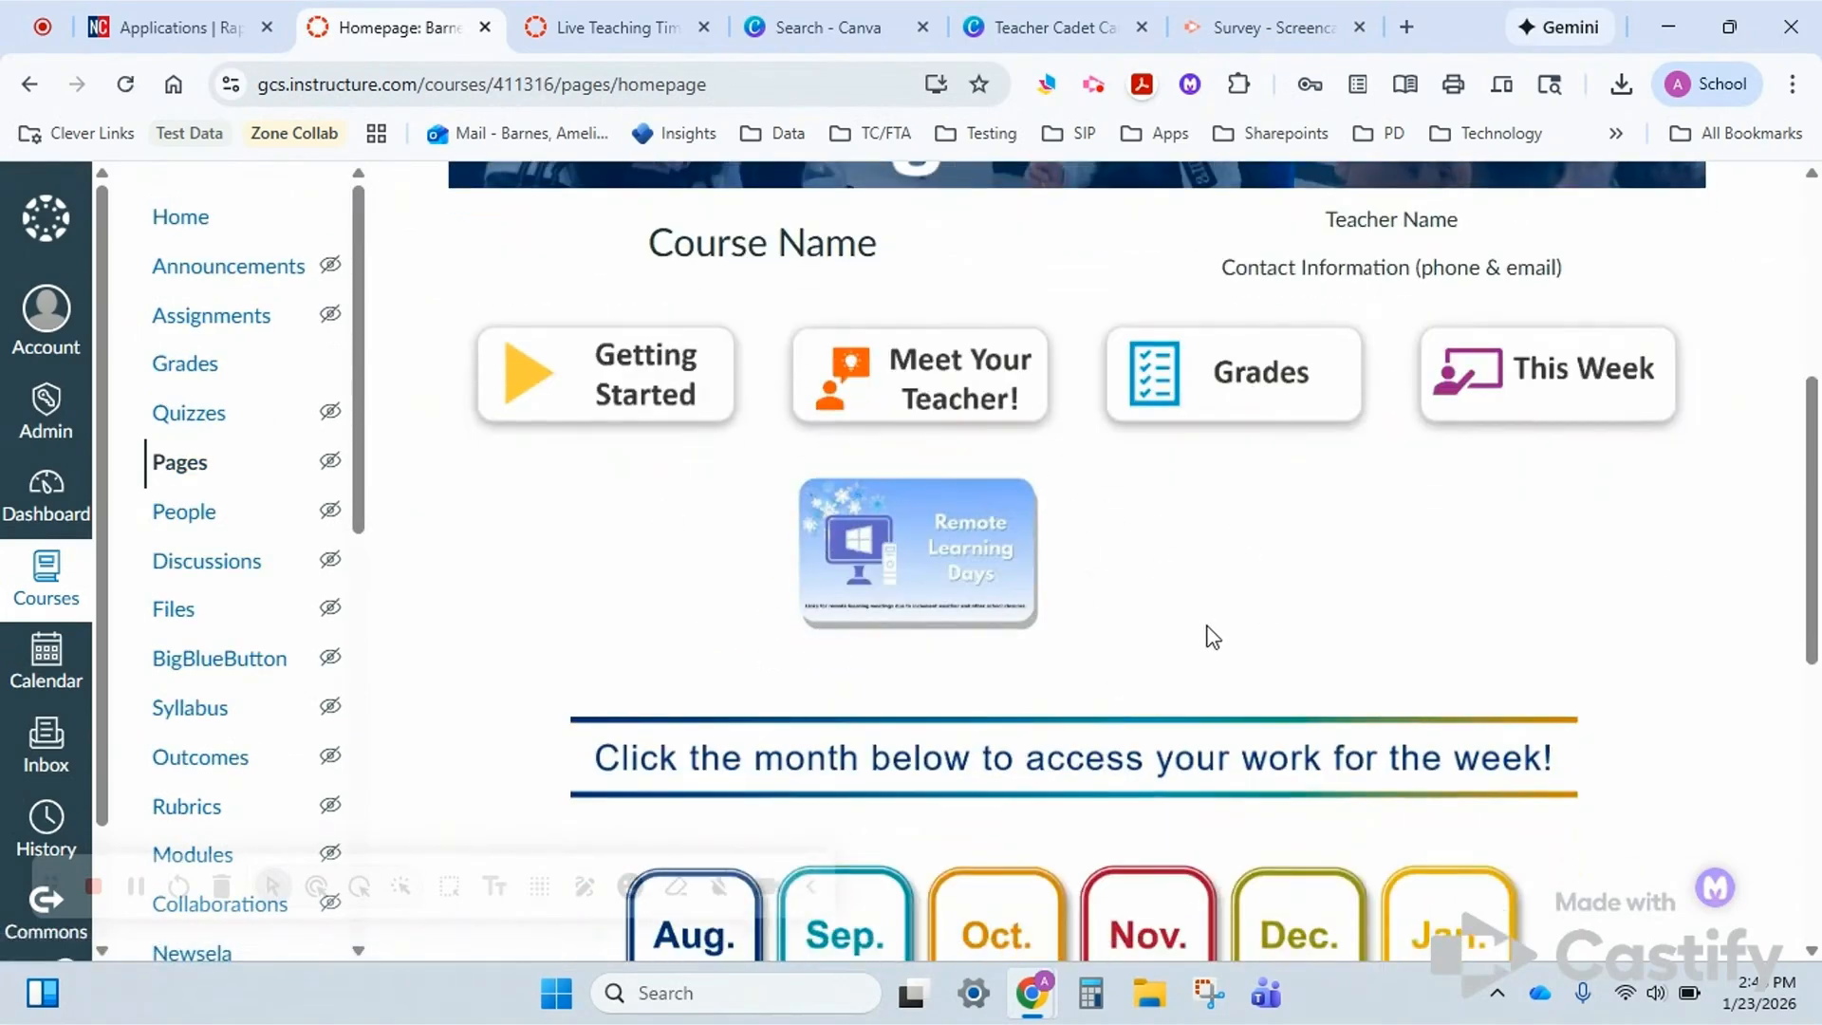
click(911, 546)
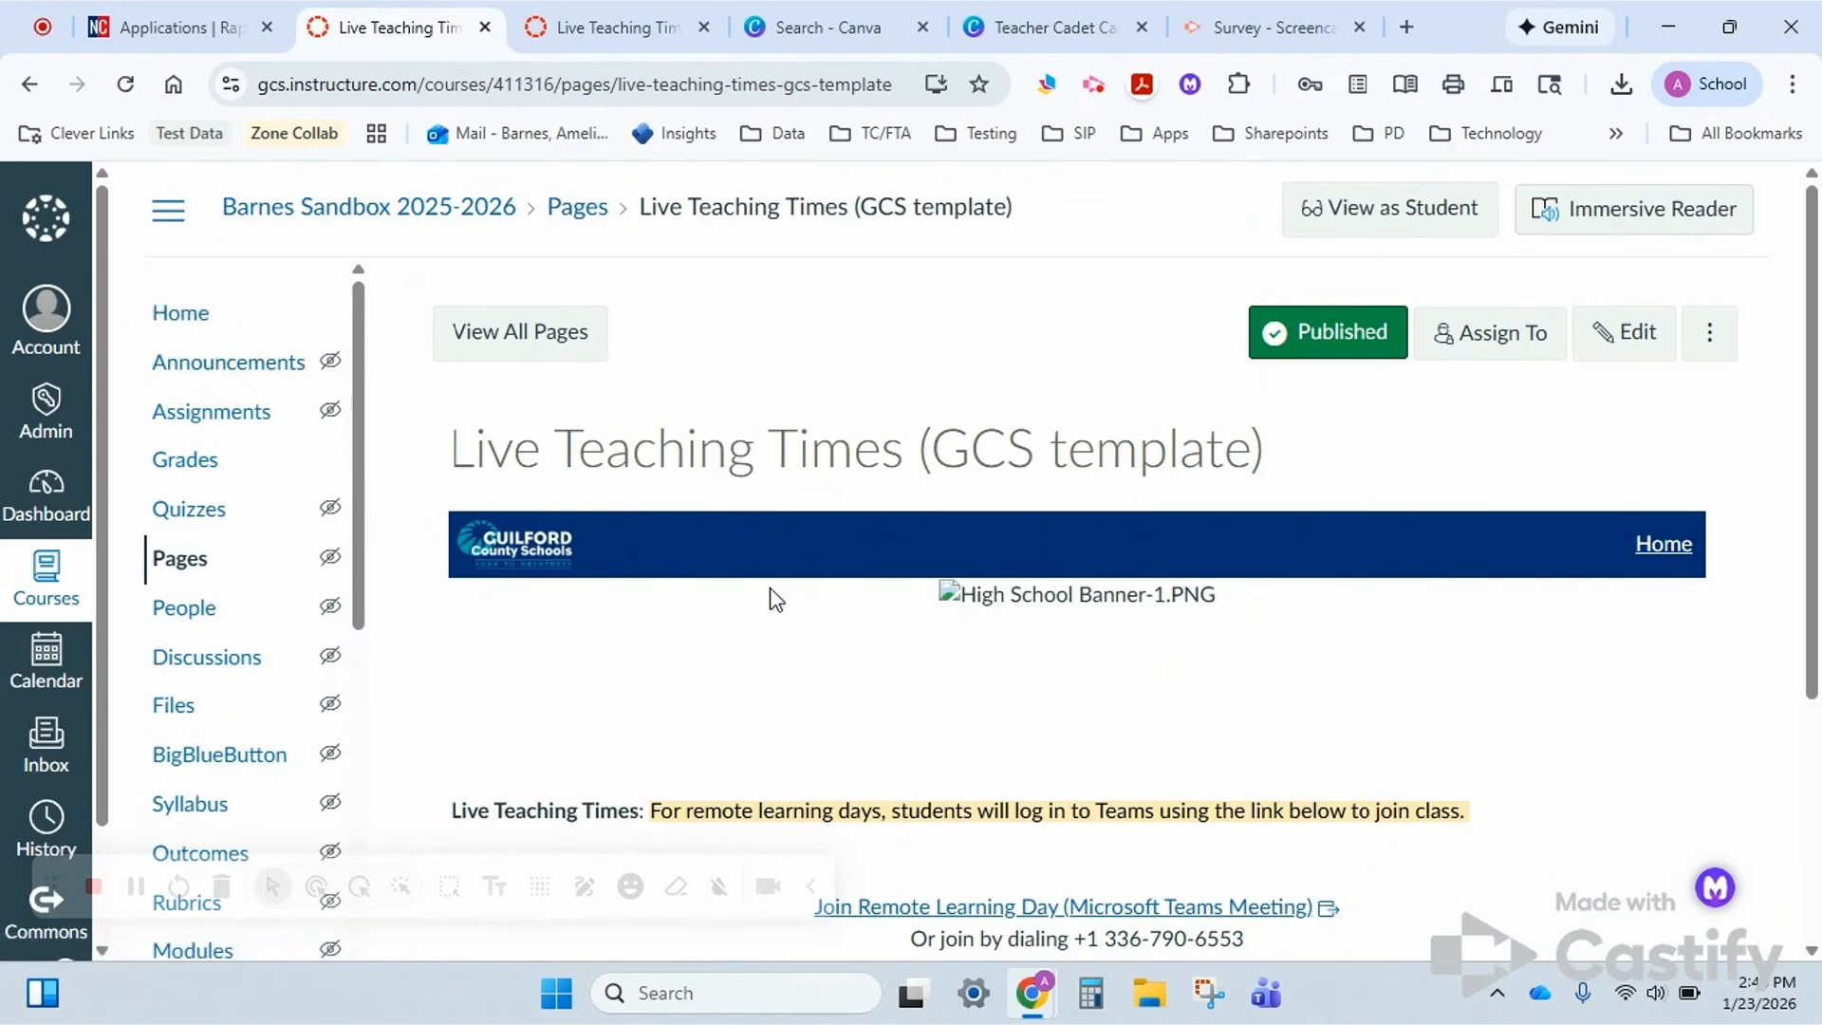
From the course home, create an announcement titled "Remote Learning 1/27/26" with the message "Good morning! Here is where you can find log-in information for today's class meeting.".
click(185, 315)
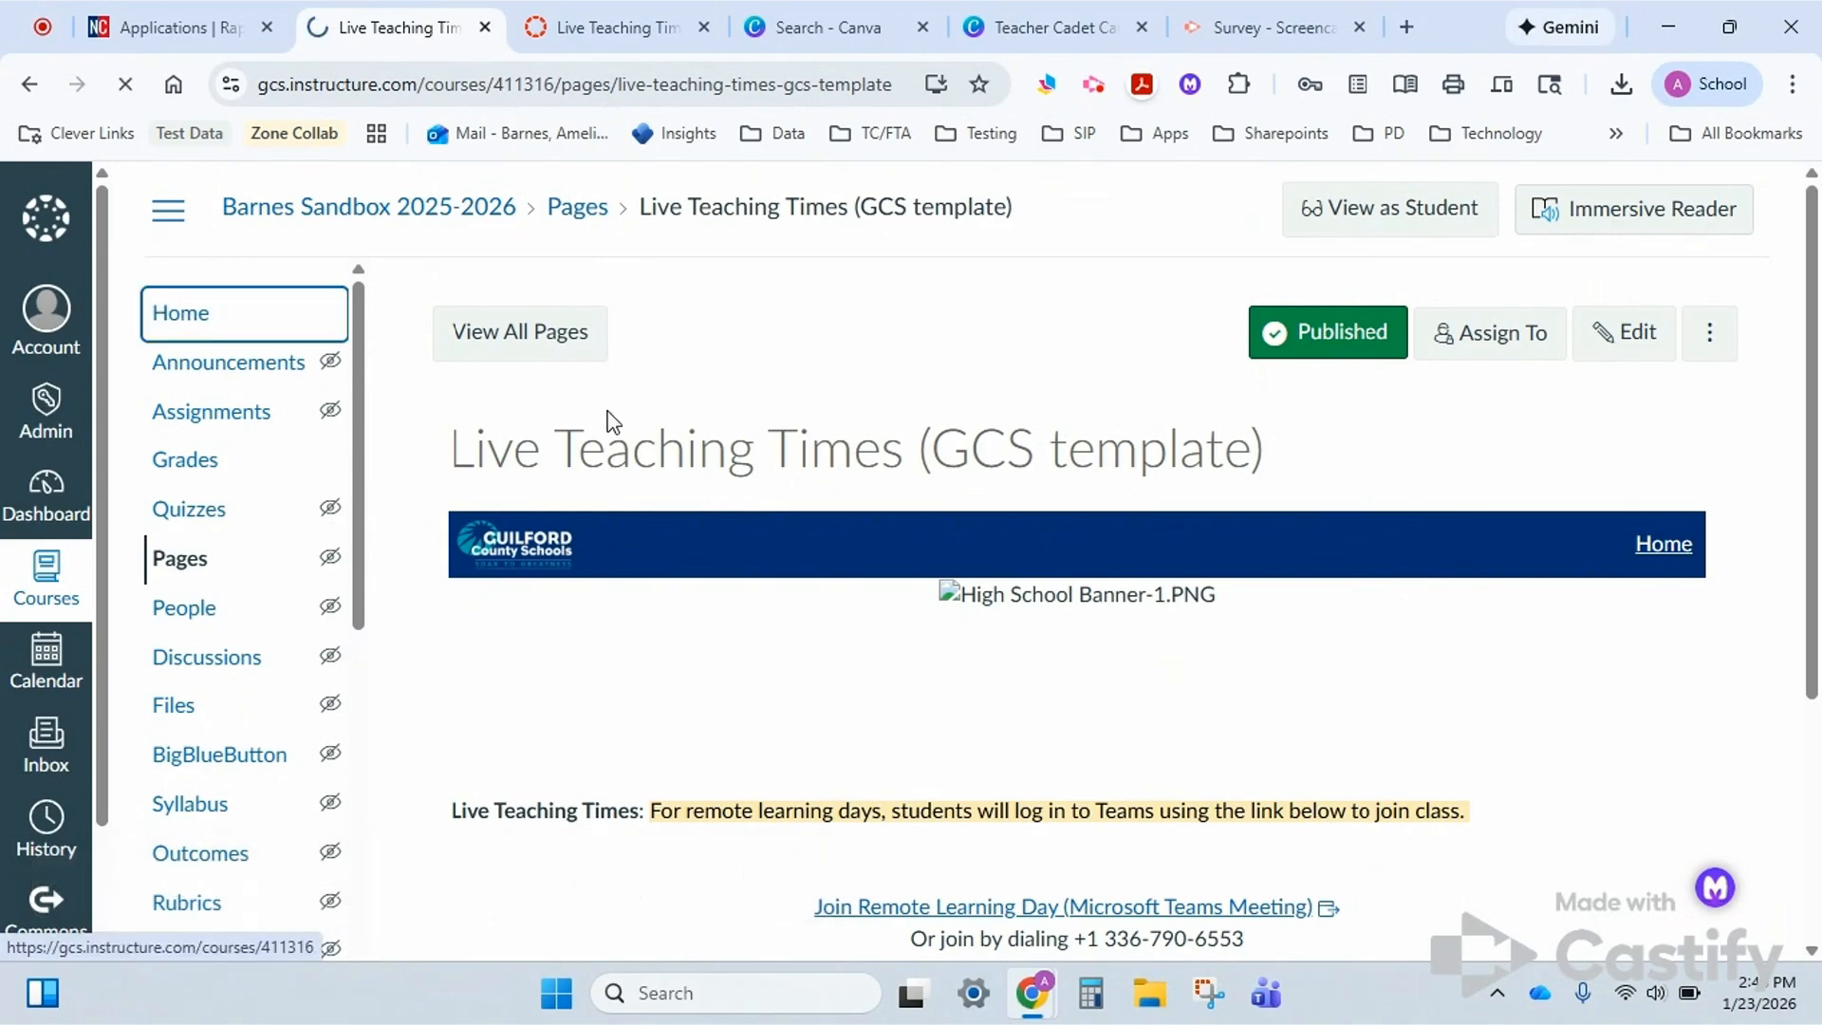
click(1301, 398)
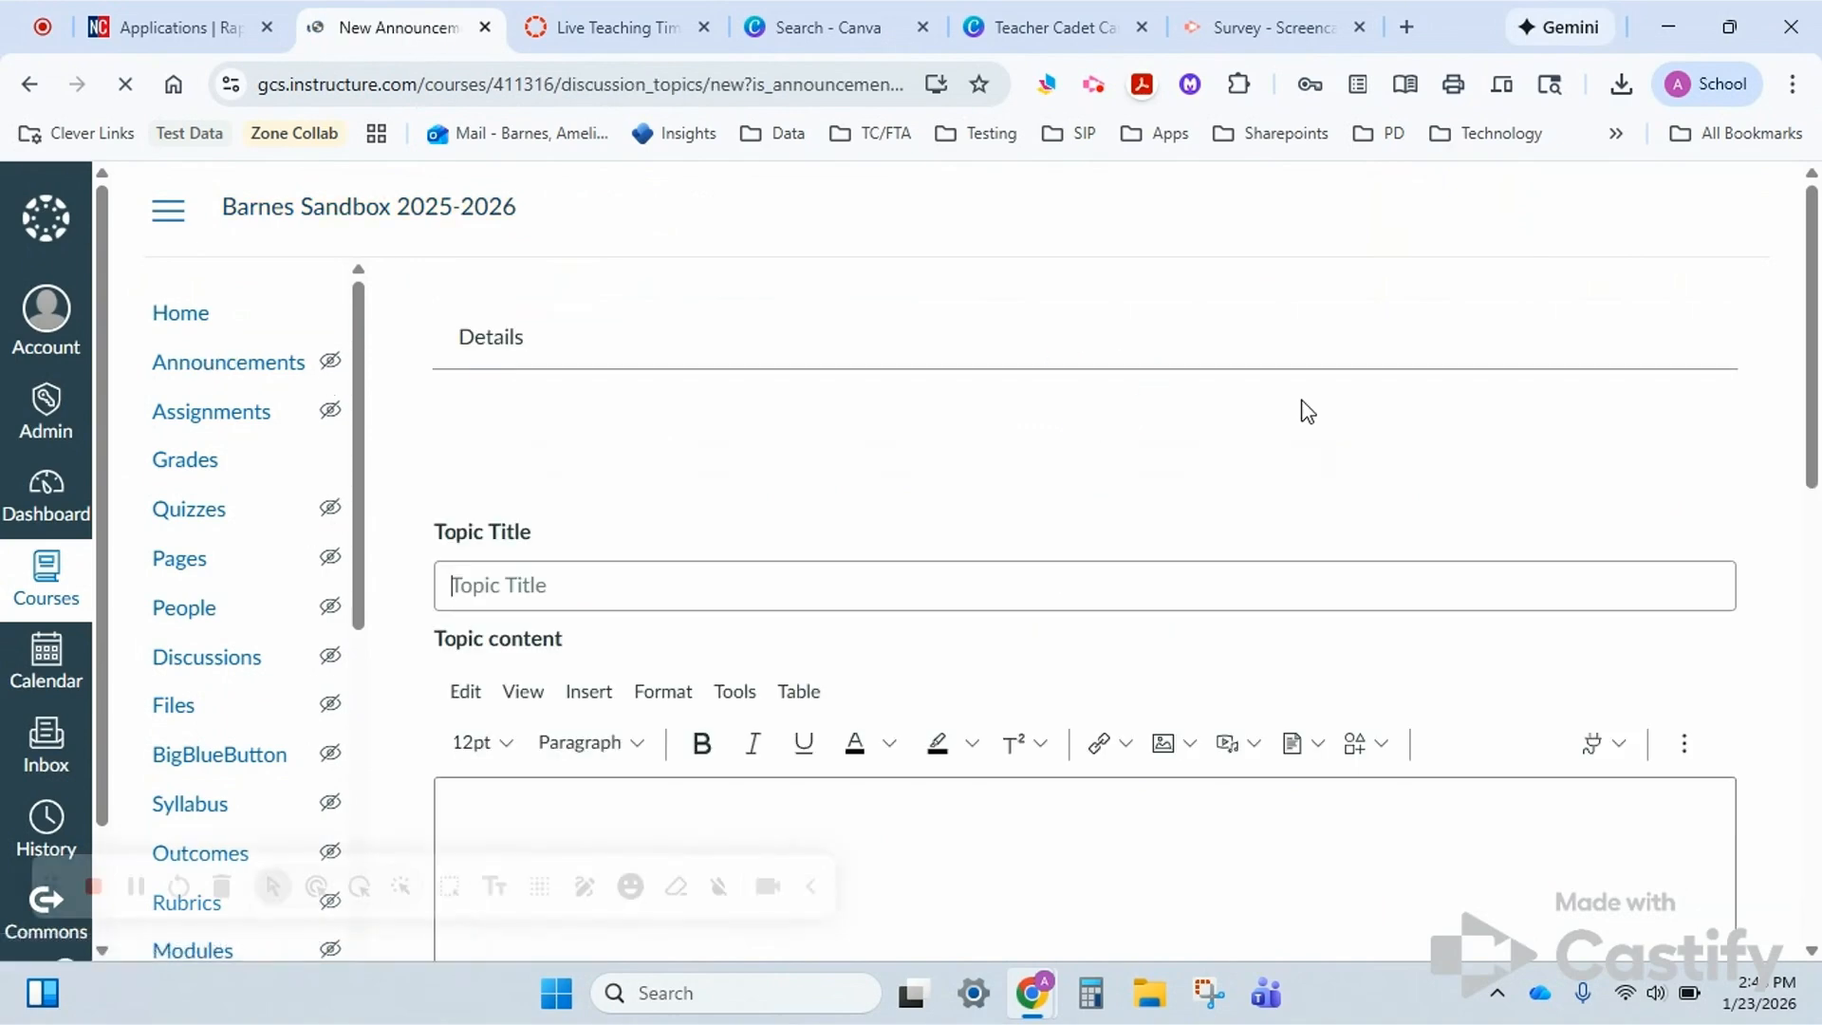
click(725, 587)
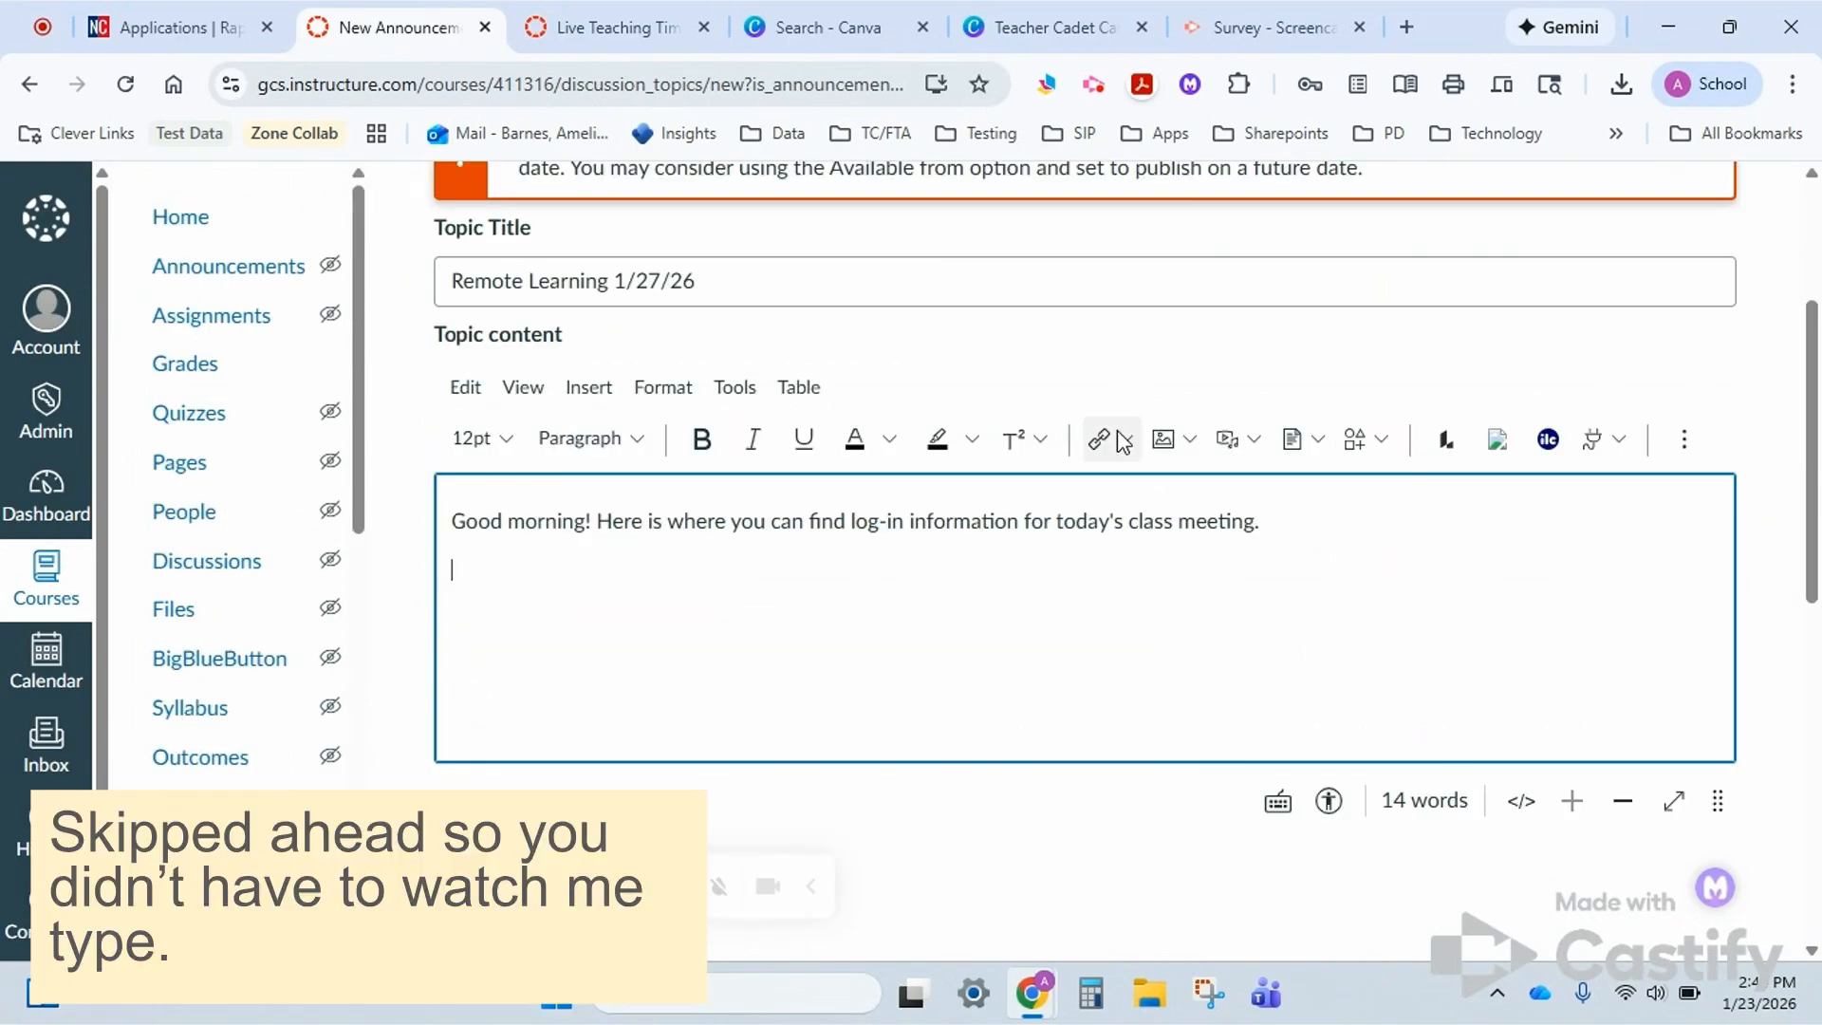
Upload the downloaded Remote Learning.jpg and insert it below the greeting in the announcement.
click(1190, 440)
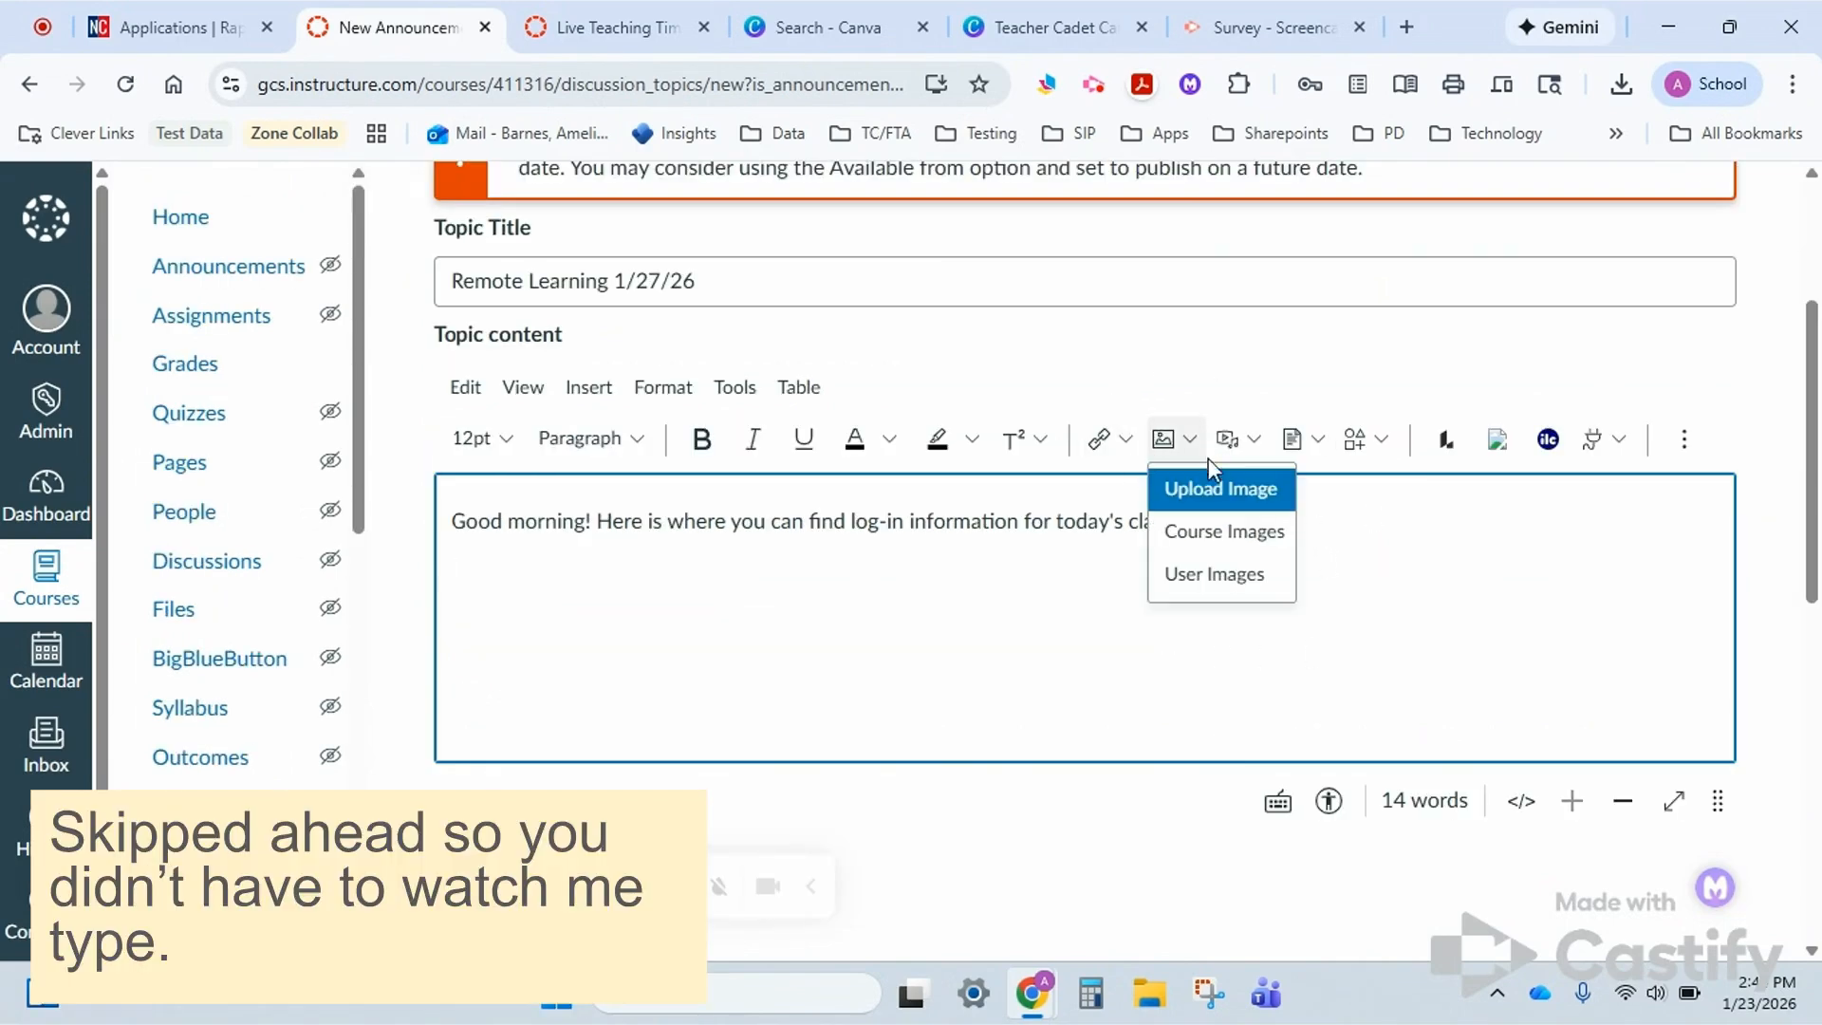
click(1214, 487)
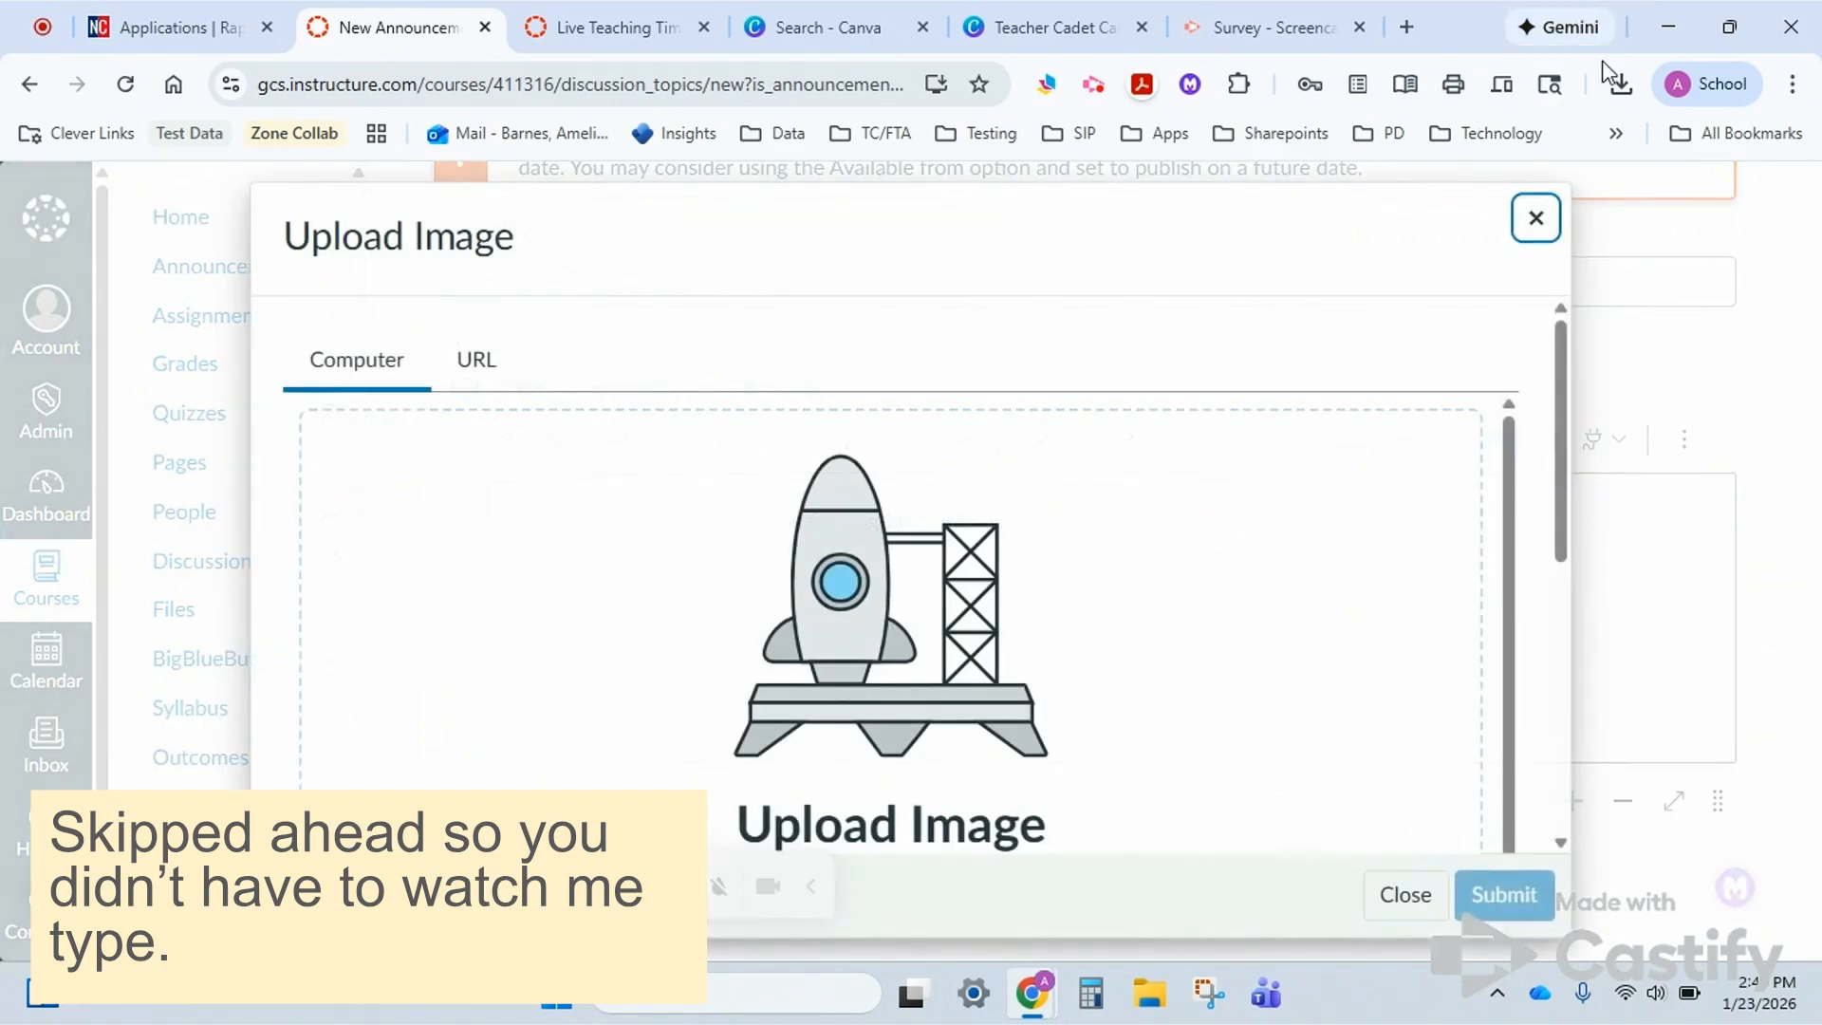
click(1619, 84)
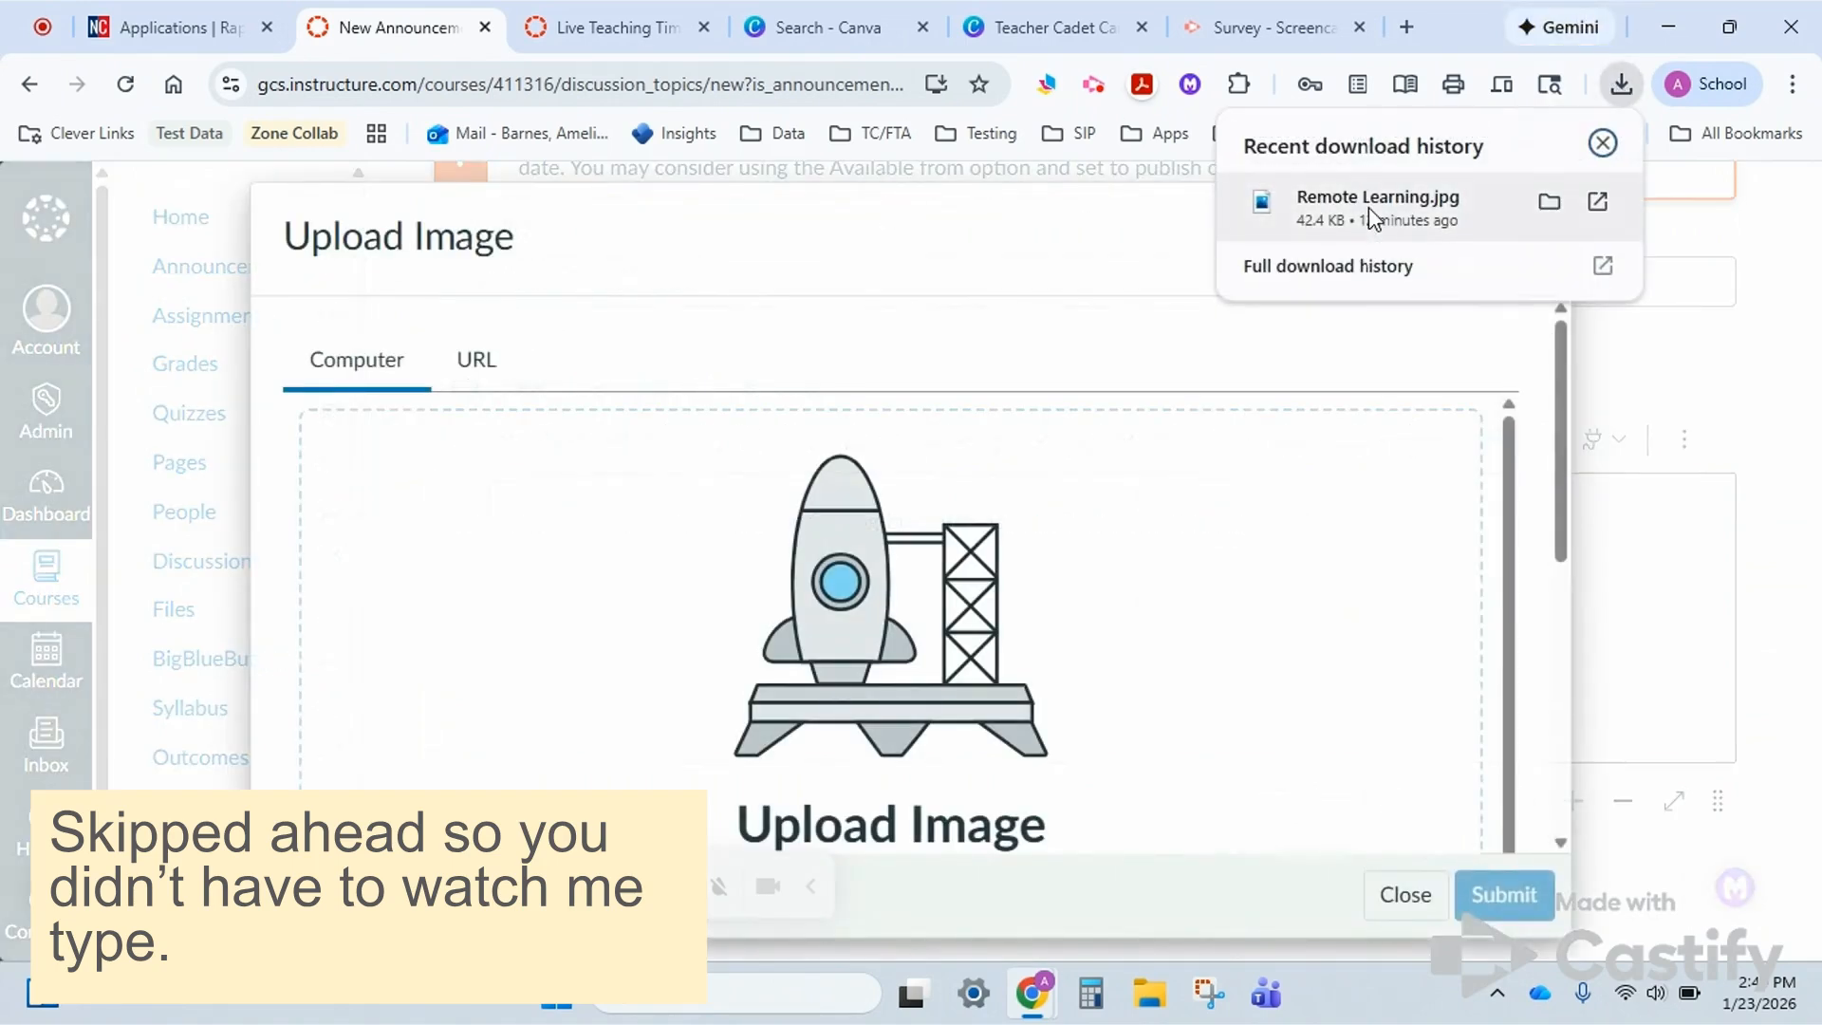
drag(1373, 216, 918, 626)
click(1497, 894)
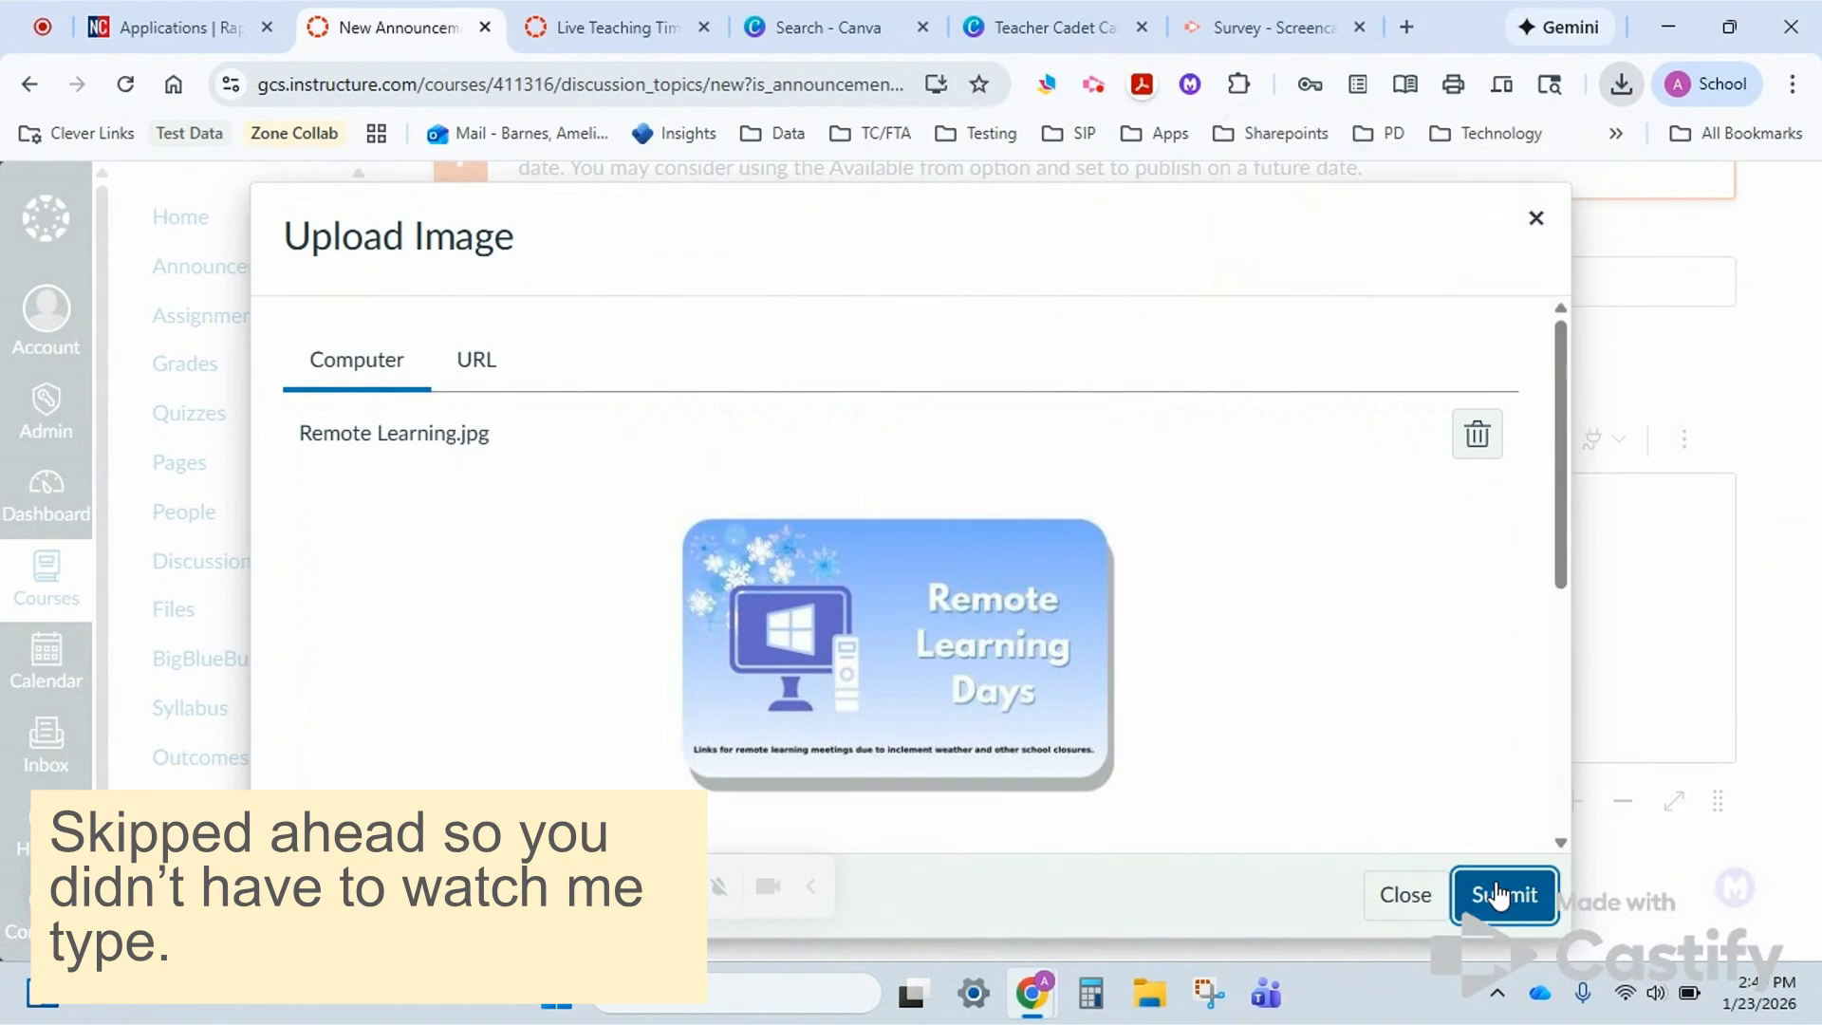
scroll(943, 621, down, 3)
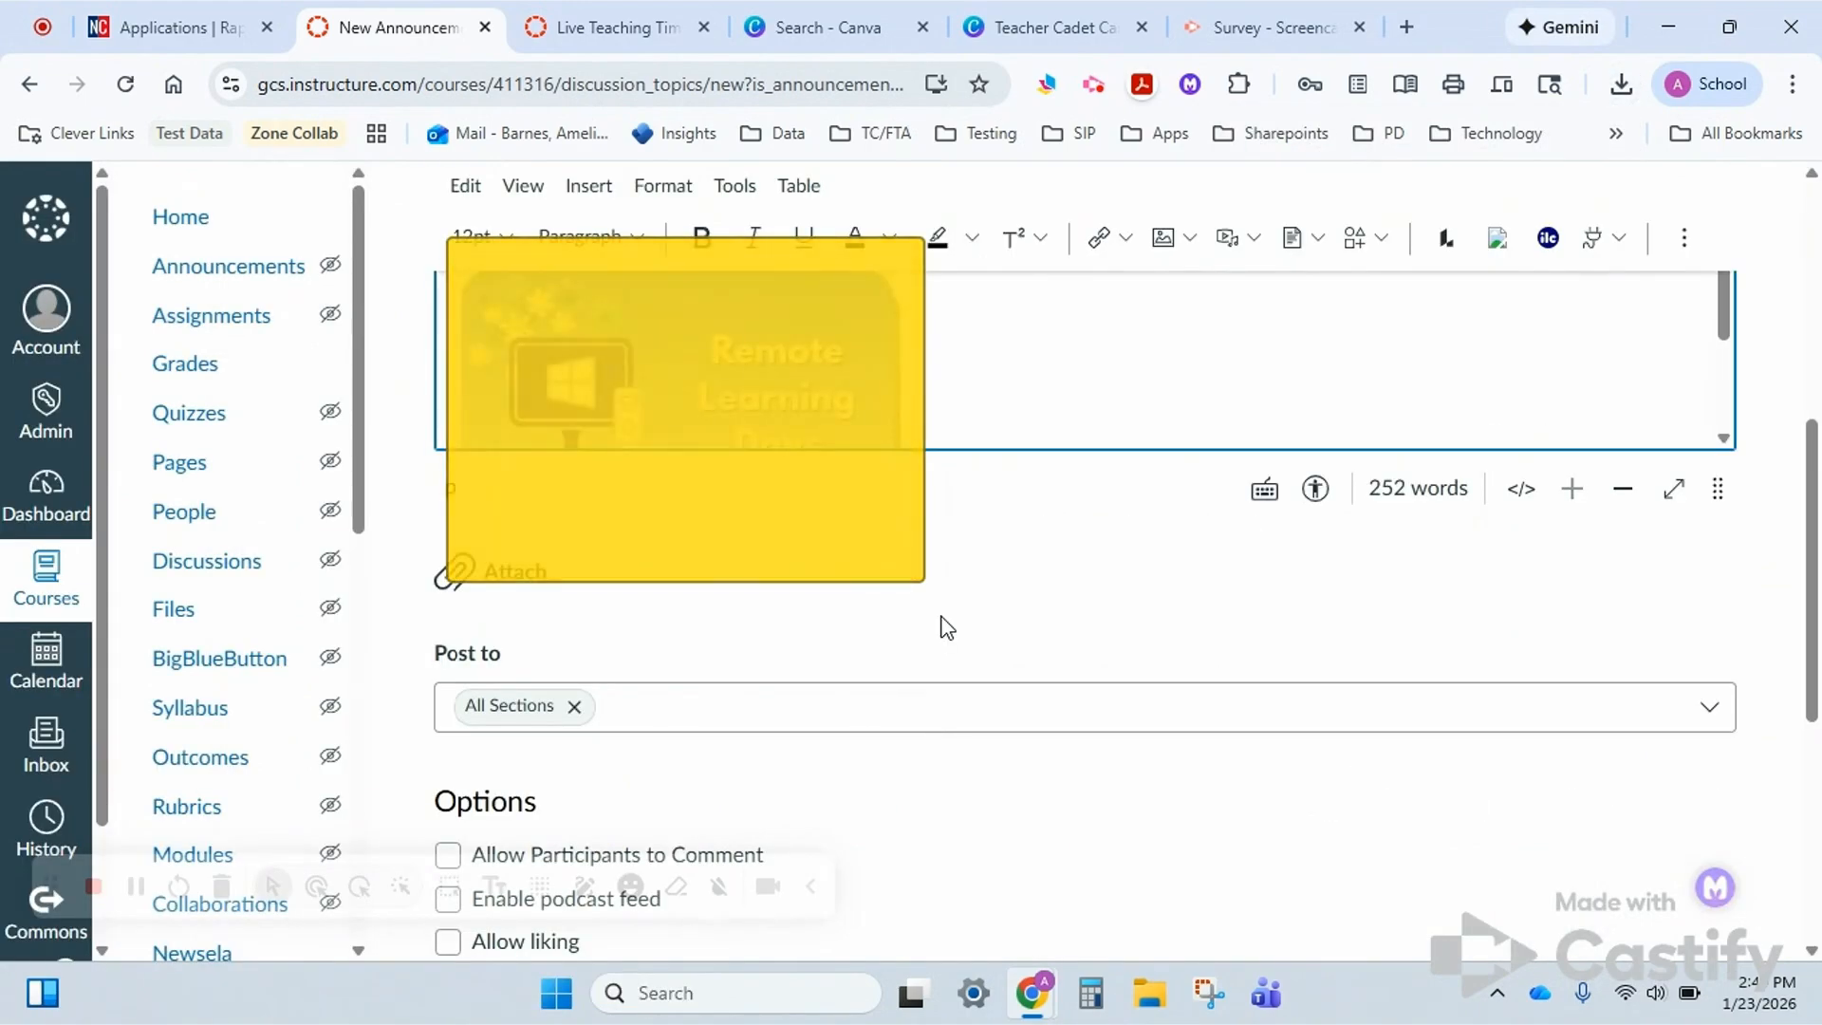
scroll(943, 624, up, 5)
scroll(939, 622, down, 3)
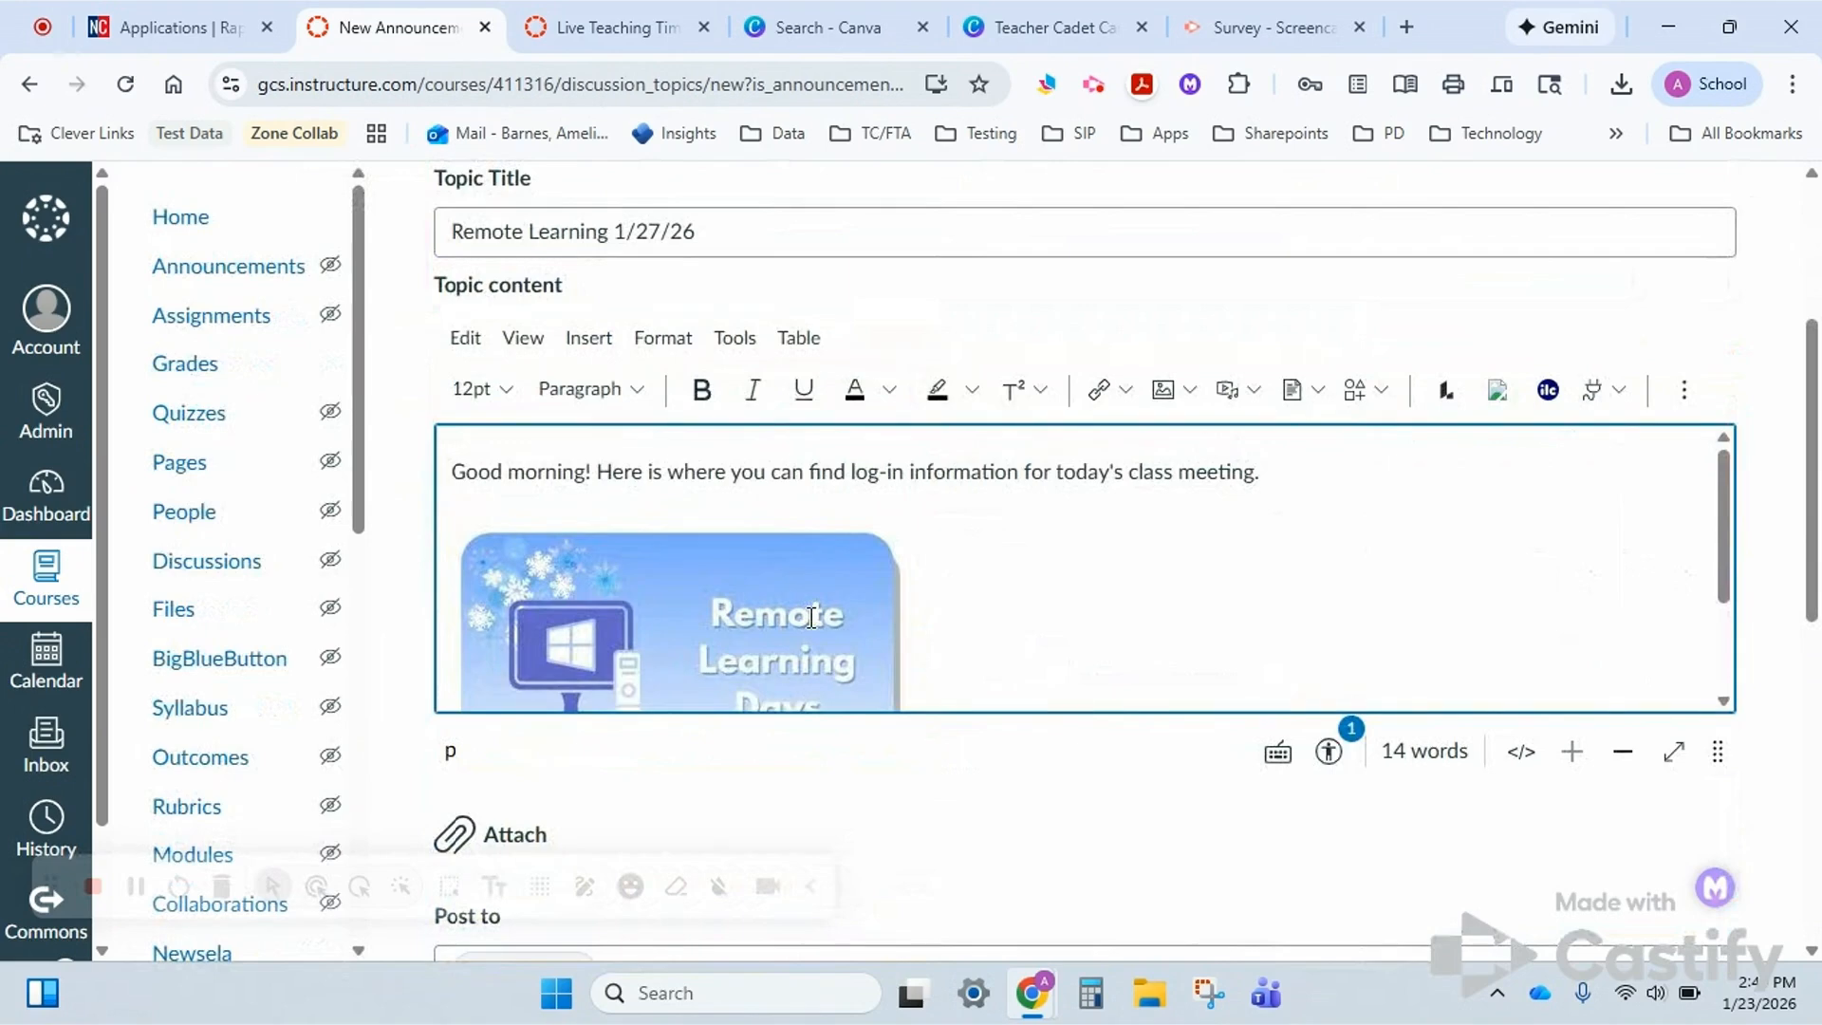
Link the Remote Learning Days image in the announcement to the course page Live Teaching Times (GCS template).
click(811, 617)
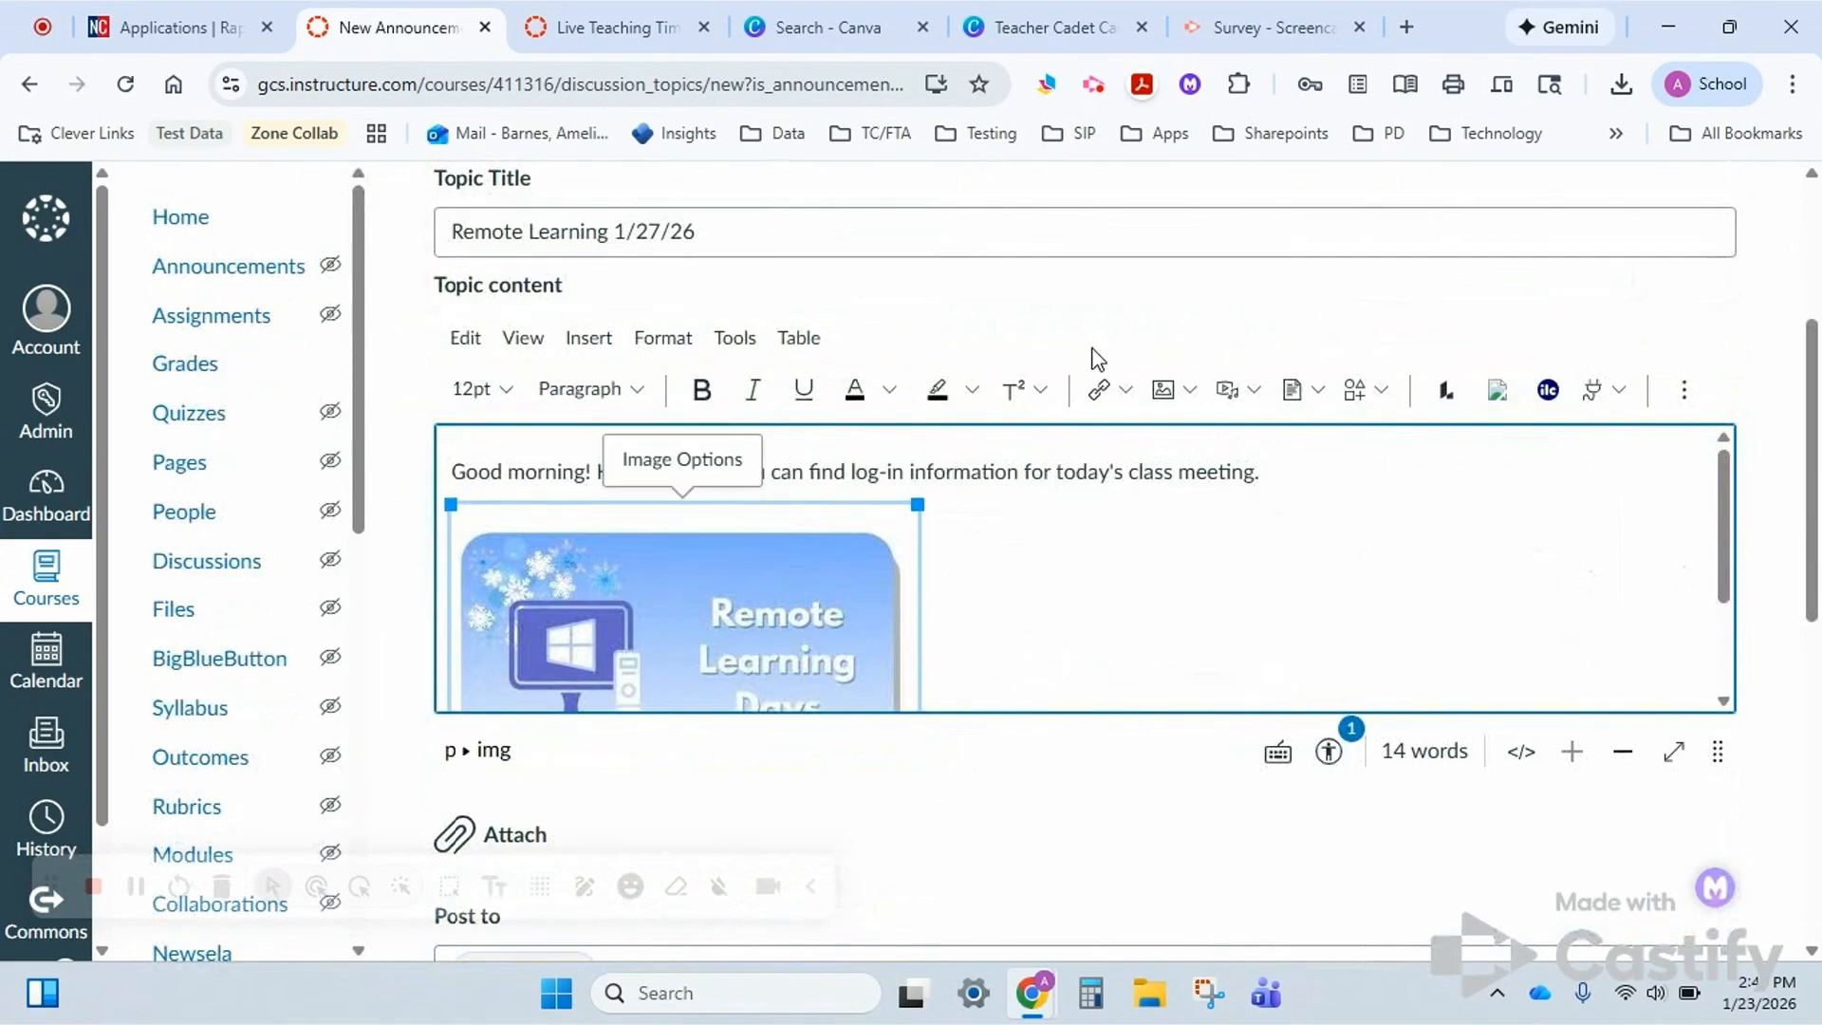
click(1126, 388)
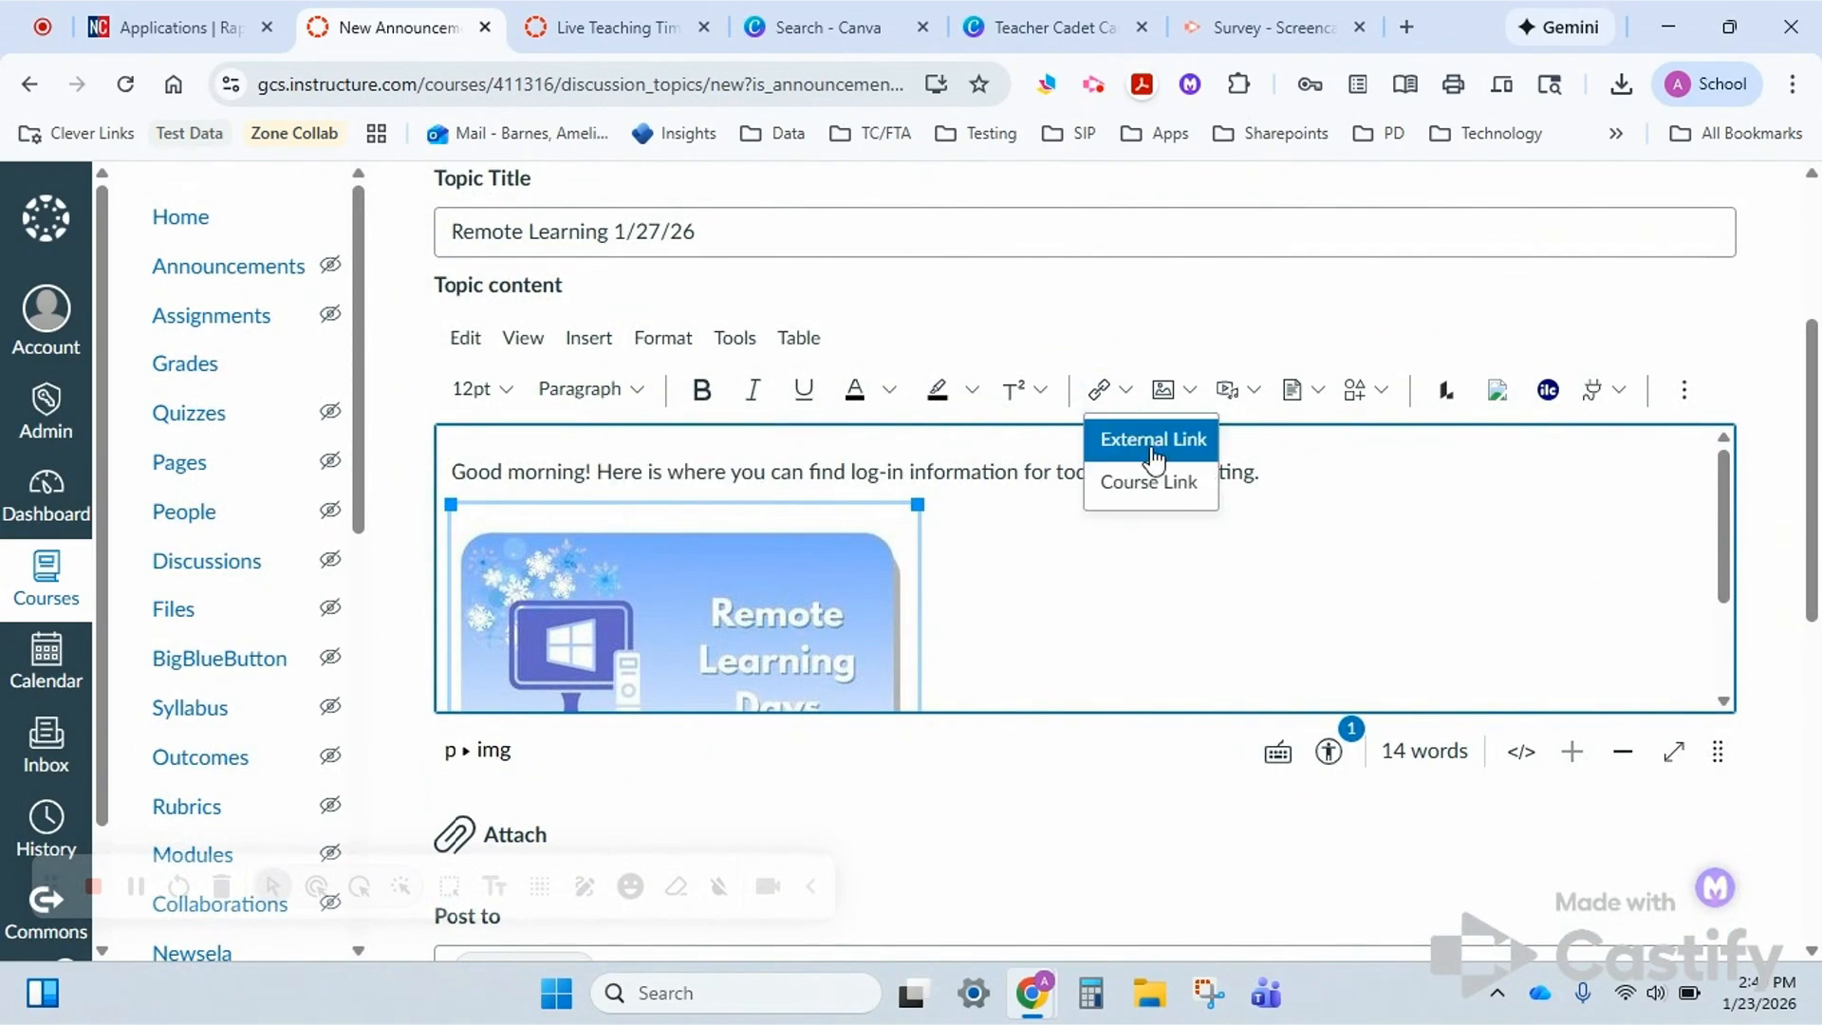
click(1165, 486)
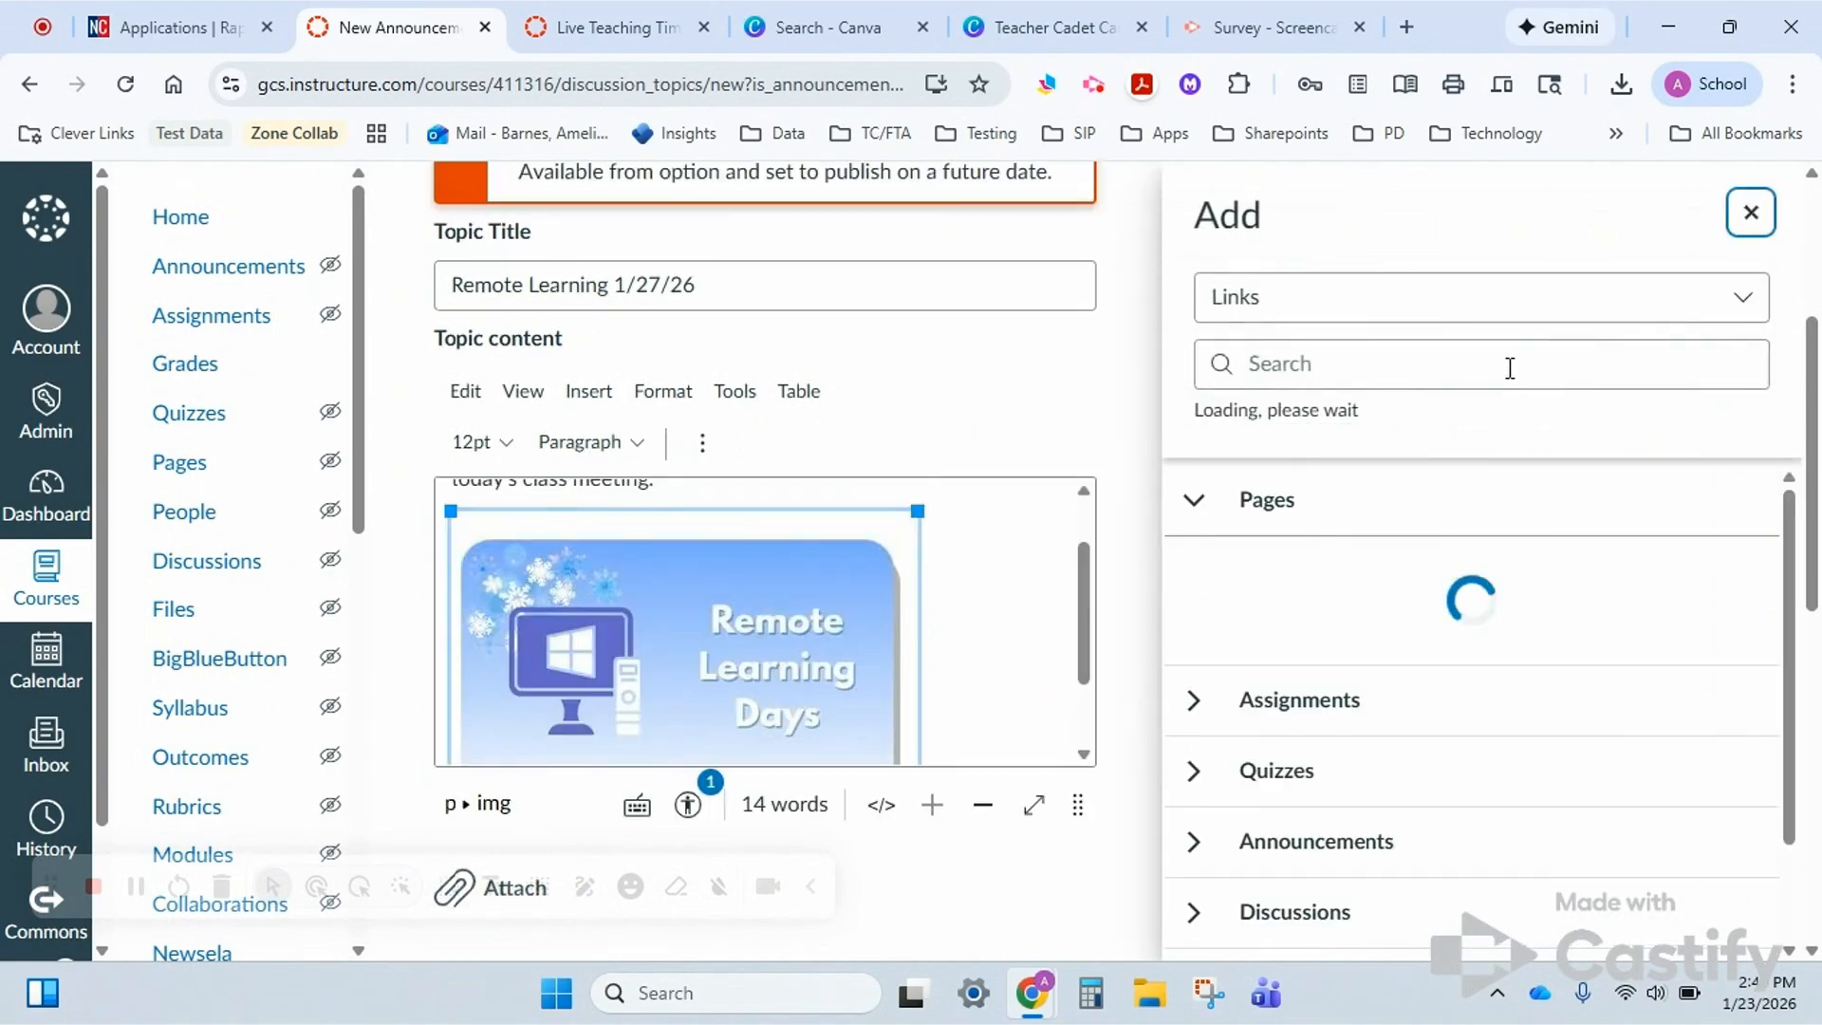
click(1509, 369)
text(page)
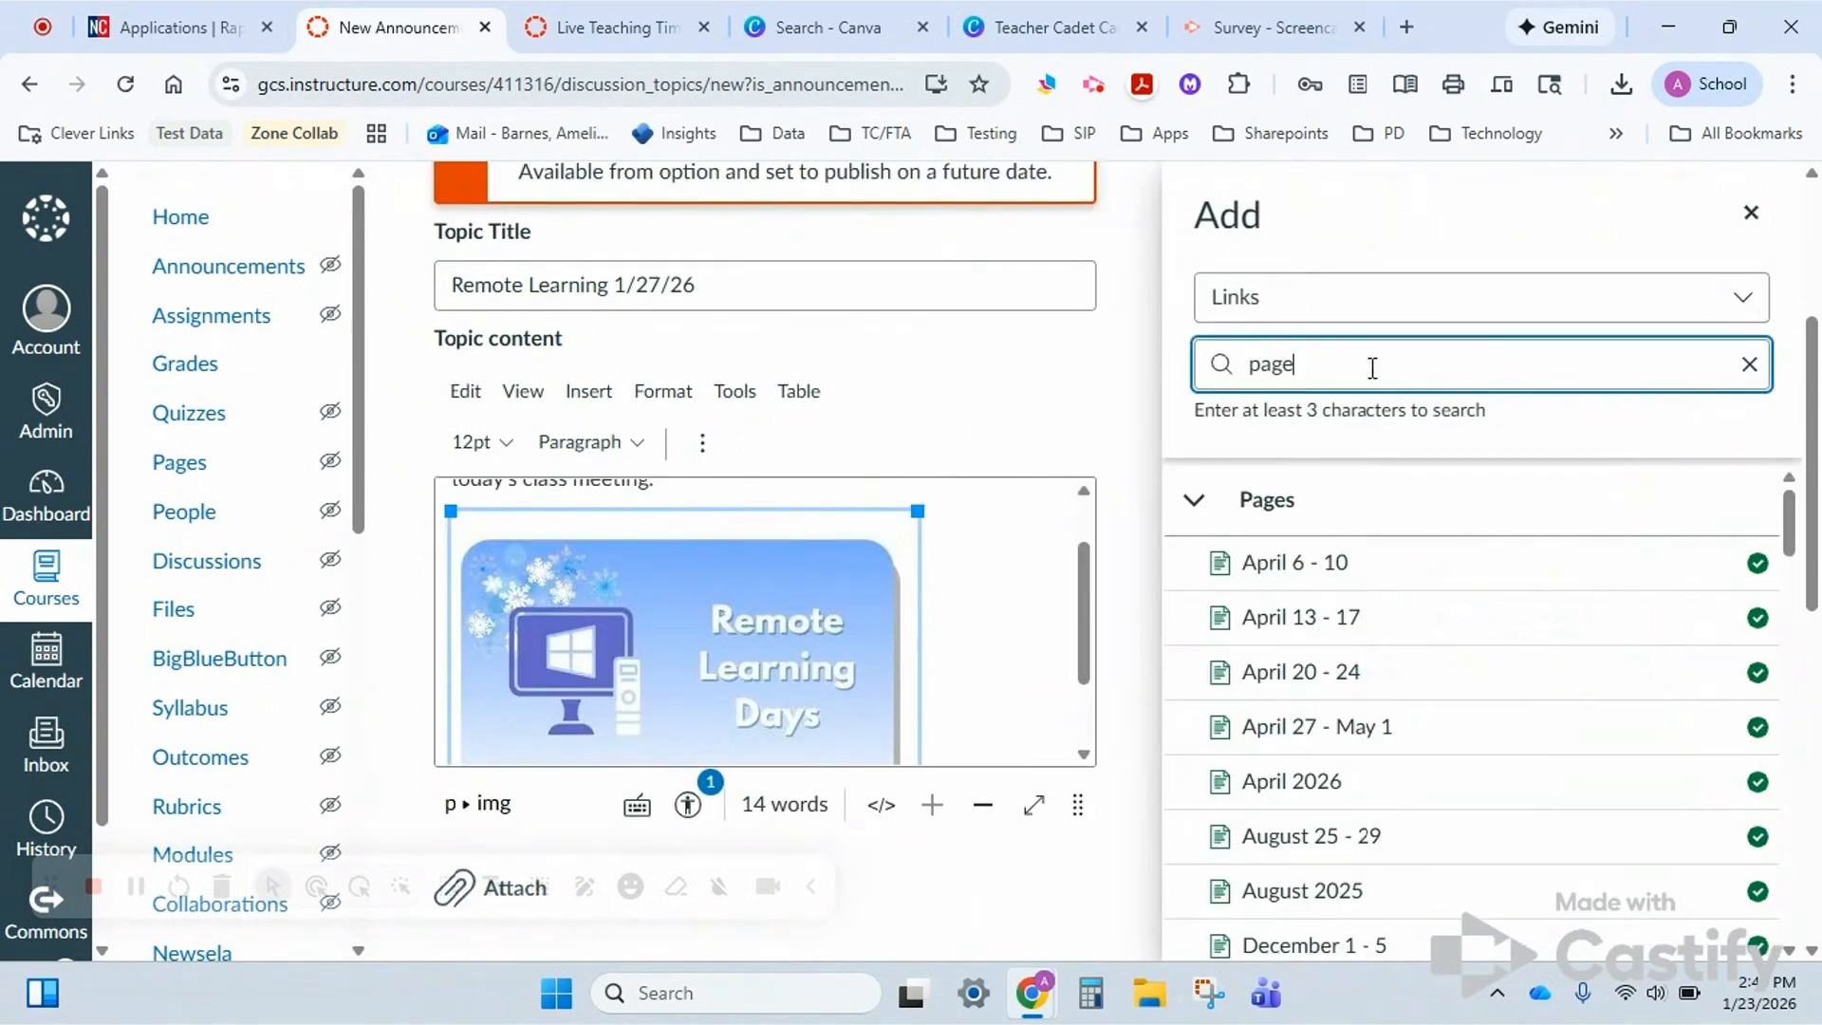
double_click(1334, 367)
text(live)
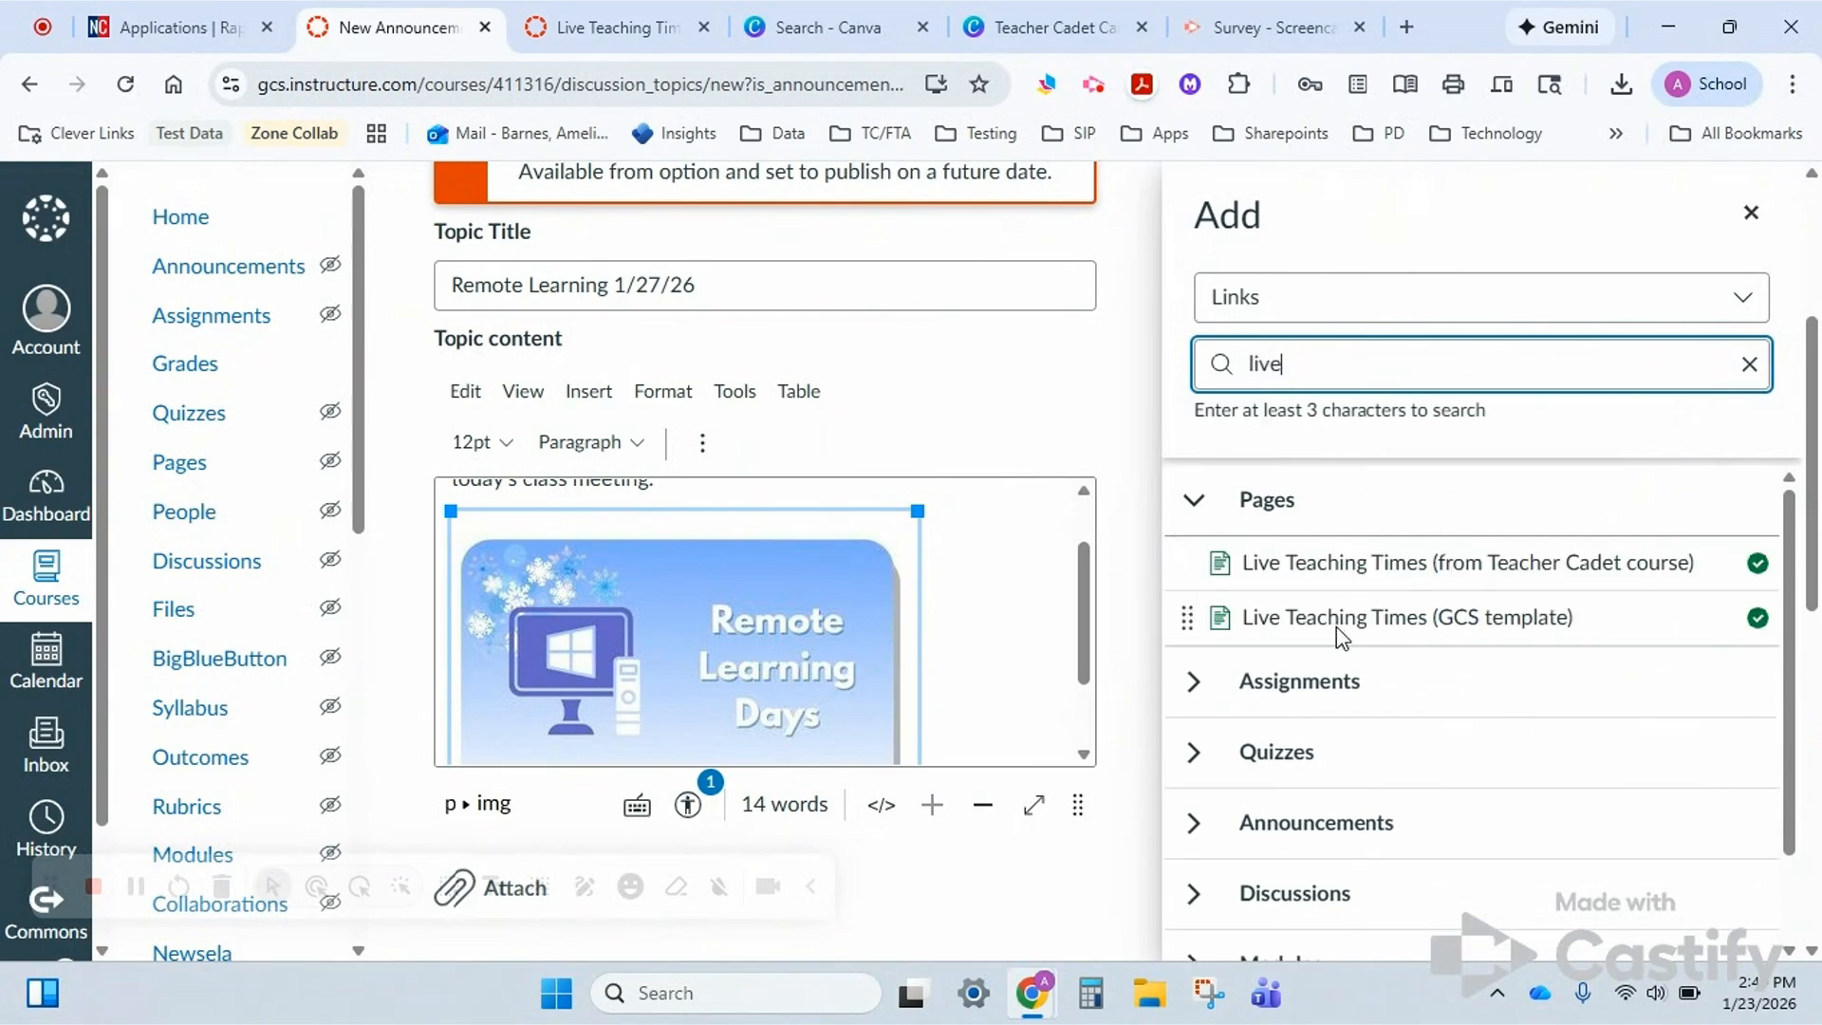
click(1336, 618)
click(1749, 220)
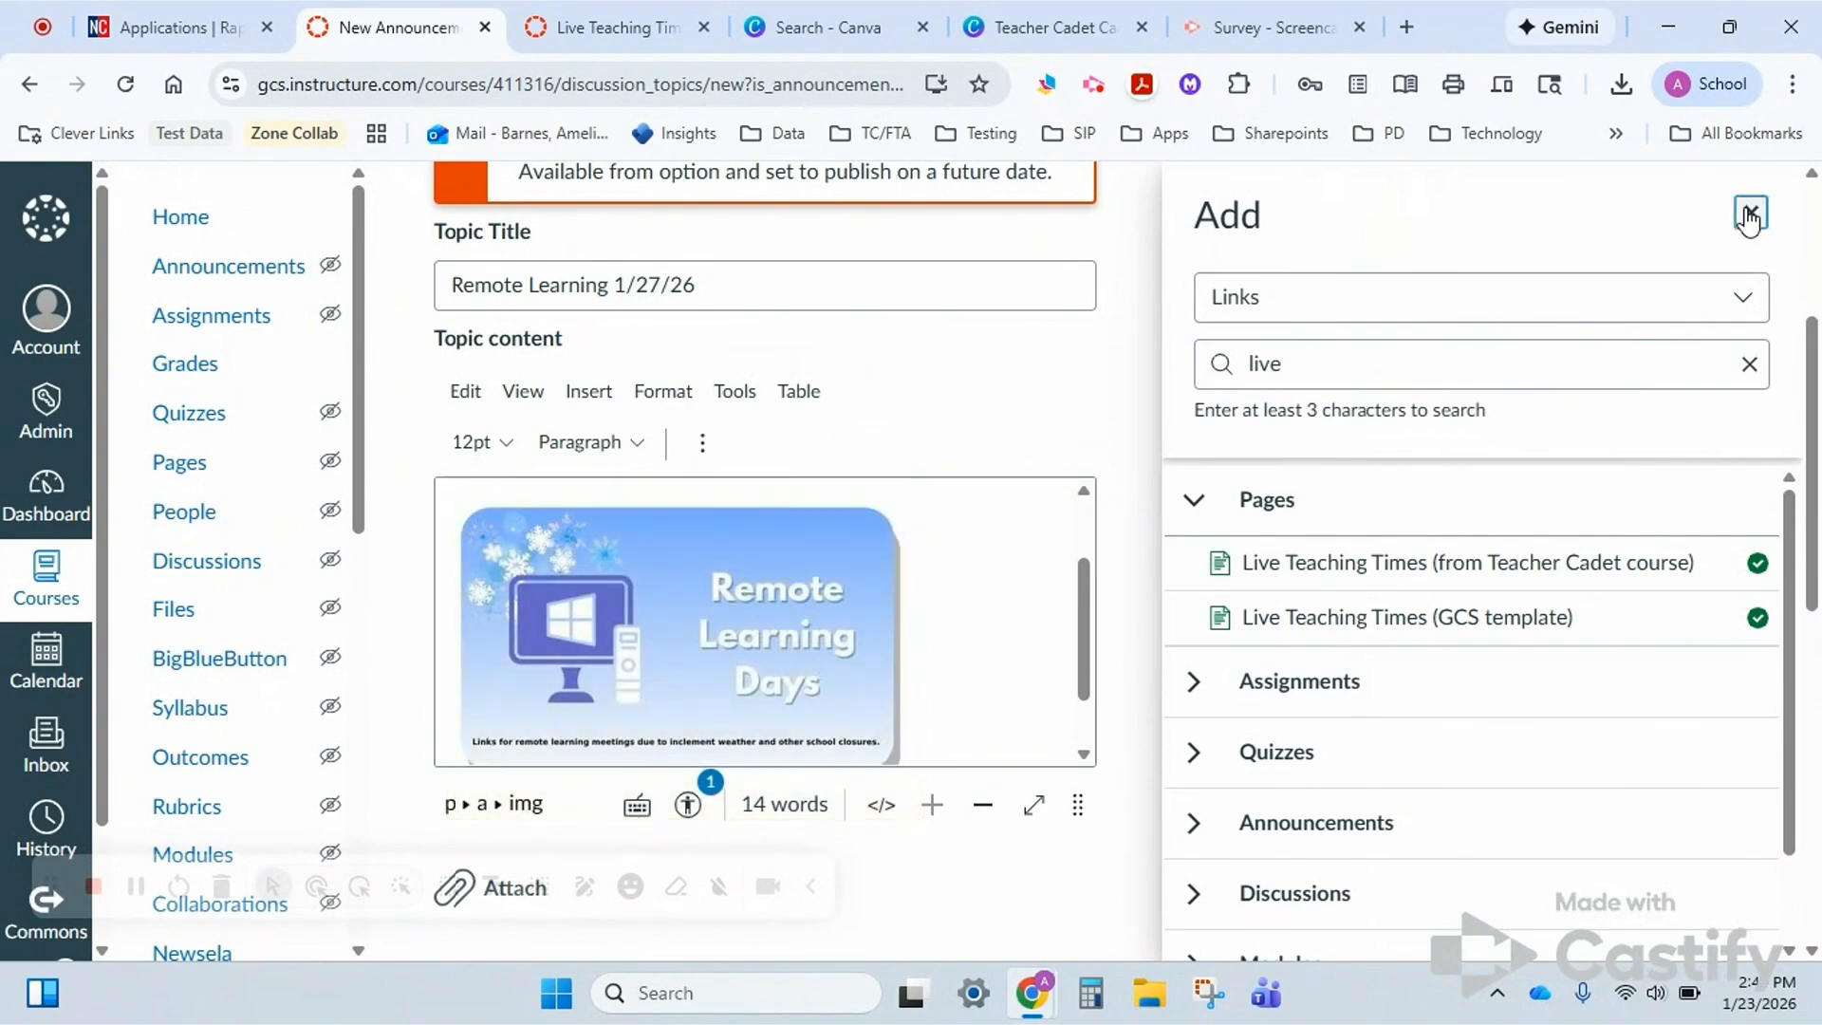
scroll(1203, 555, down, 2)
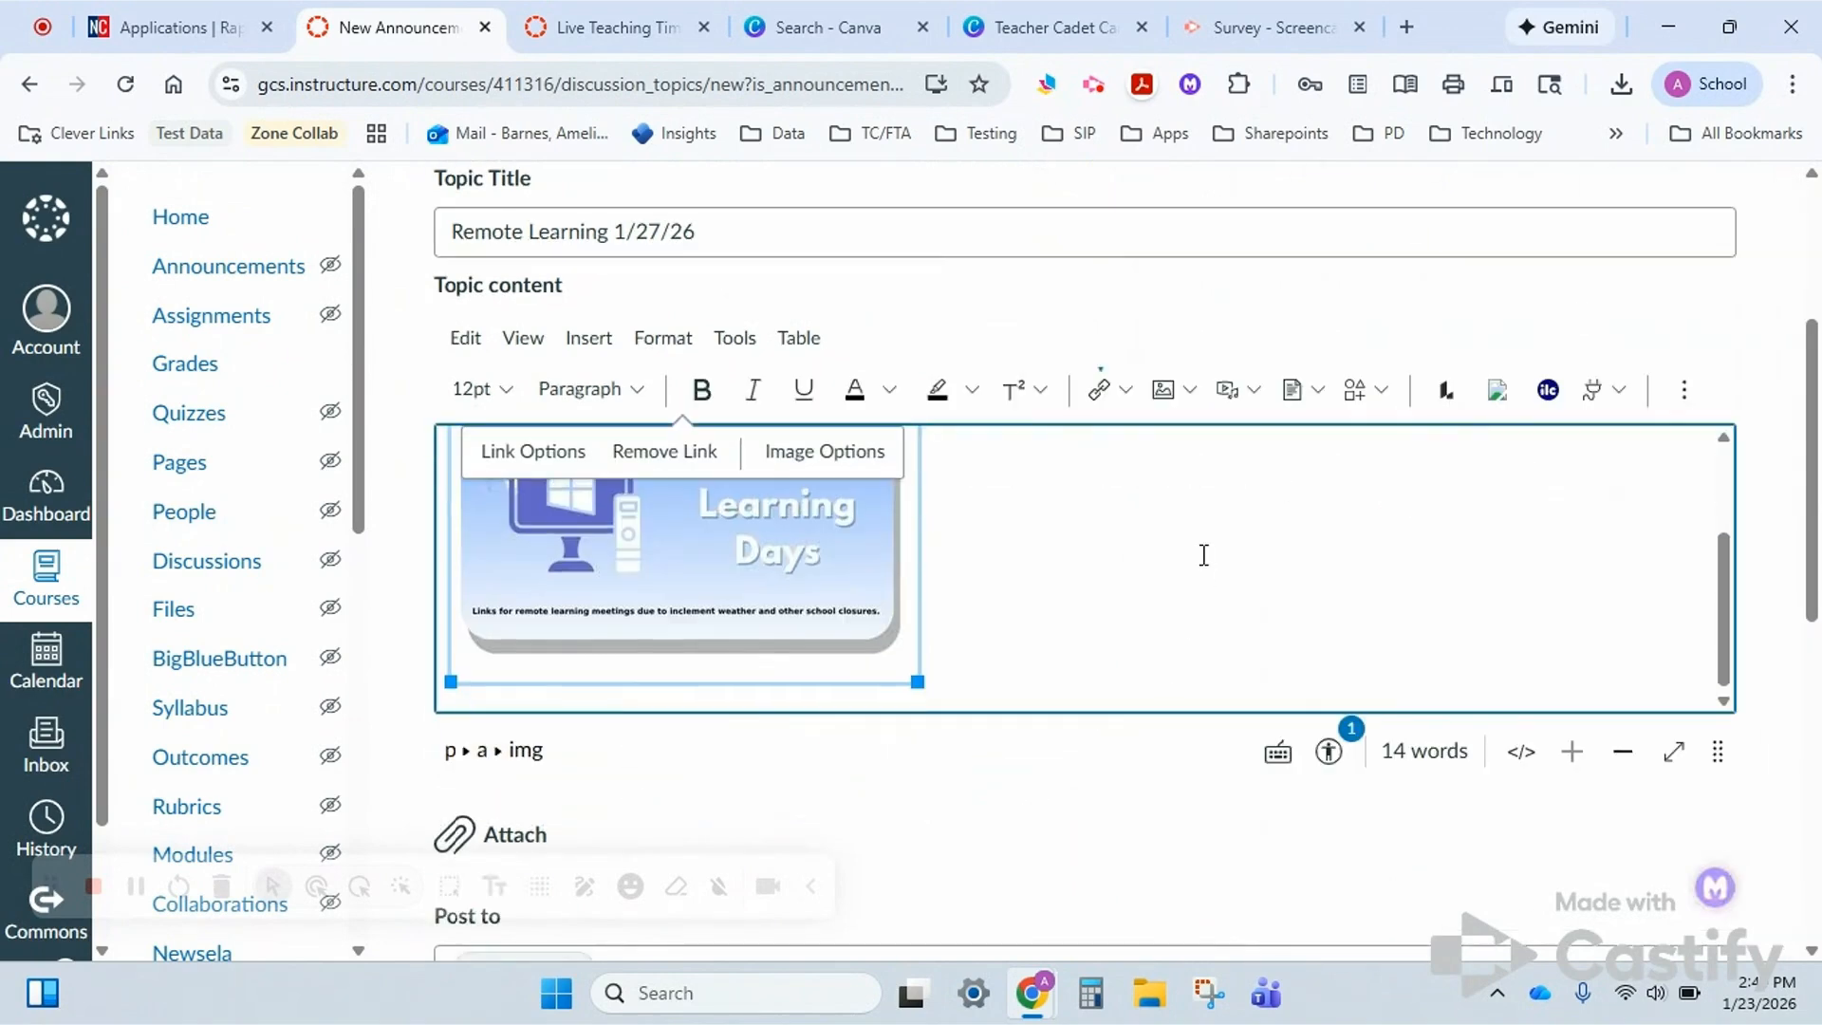
Add "Class will start at :20. Please log in by that time." after the greeting sentence in the announcement.
click(987, 560)
scroll(987, 560, up, 2)
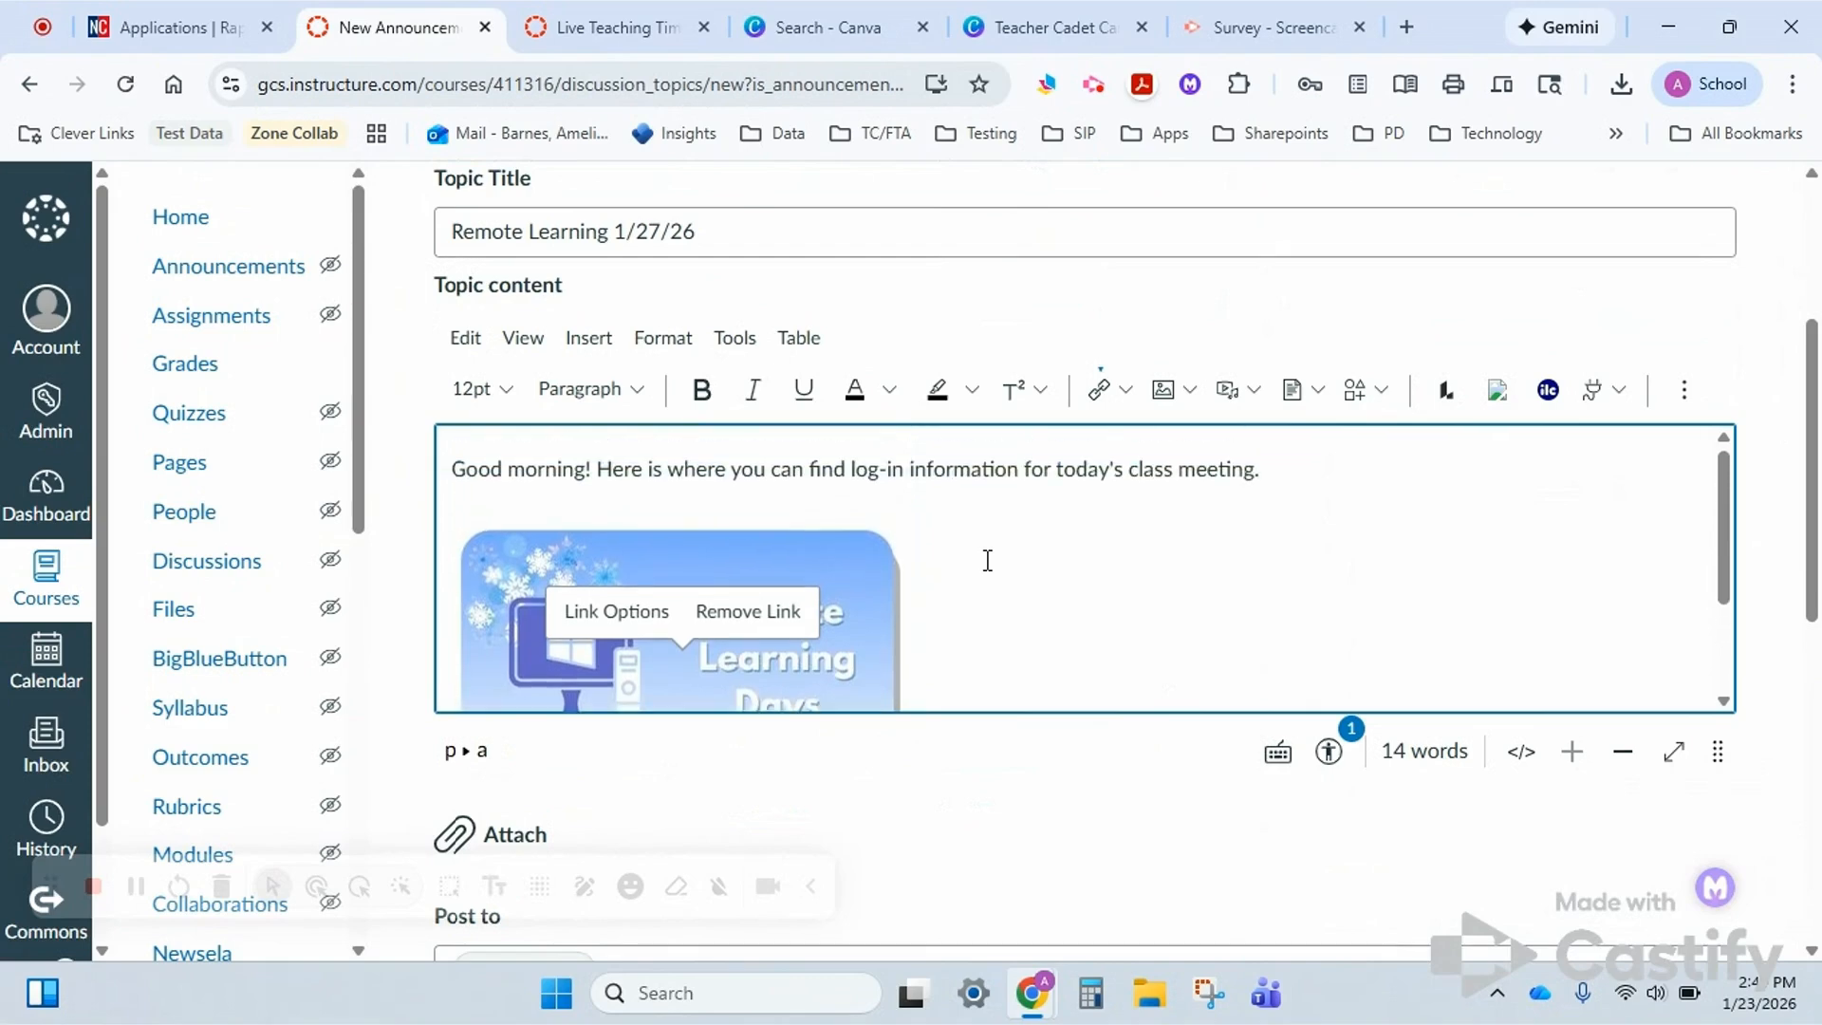
click(1336, 459)
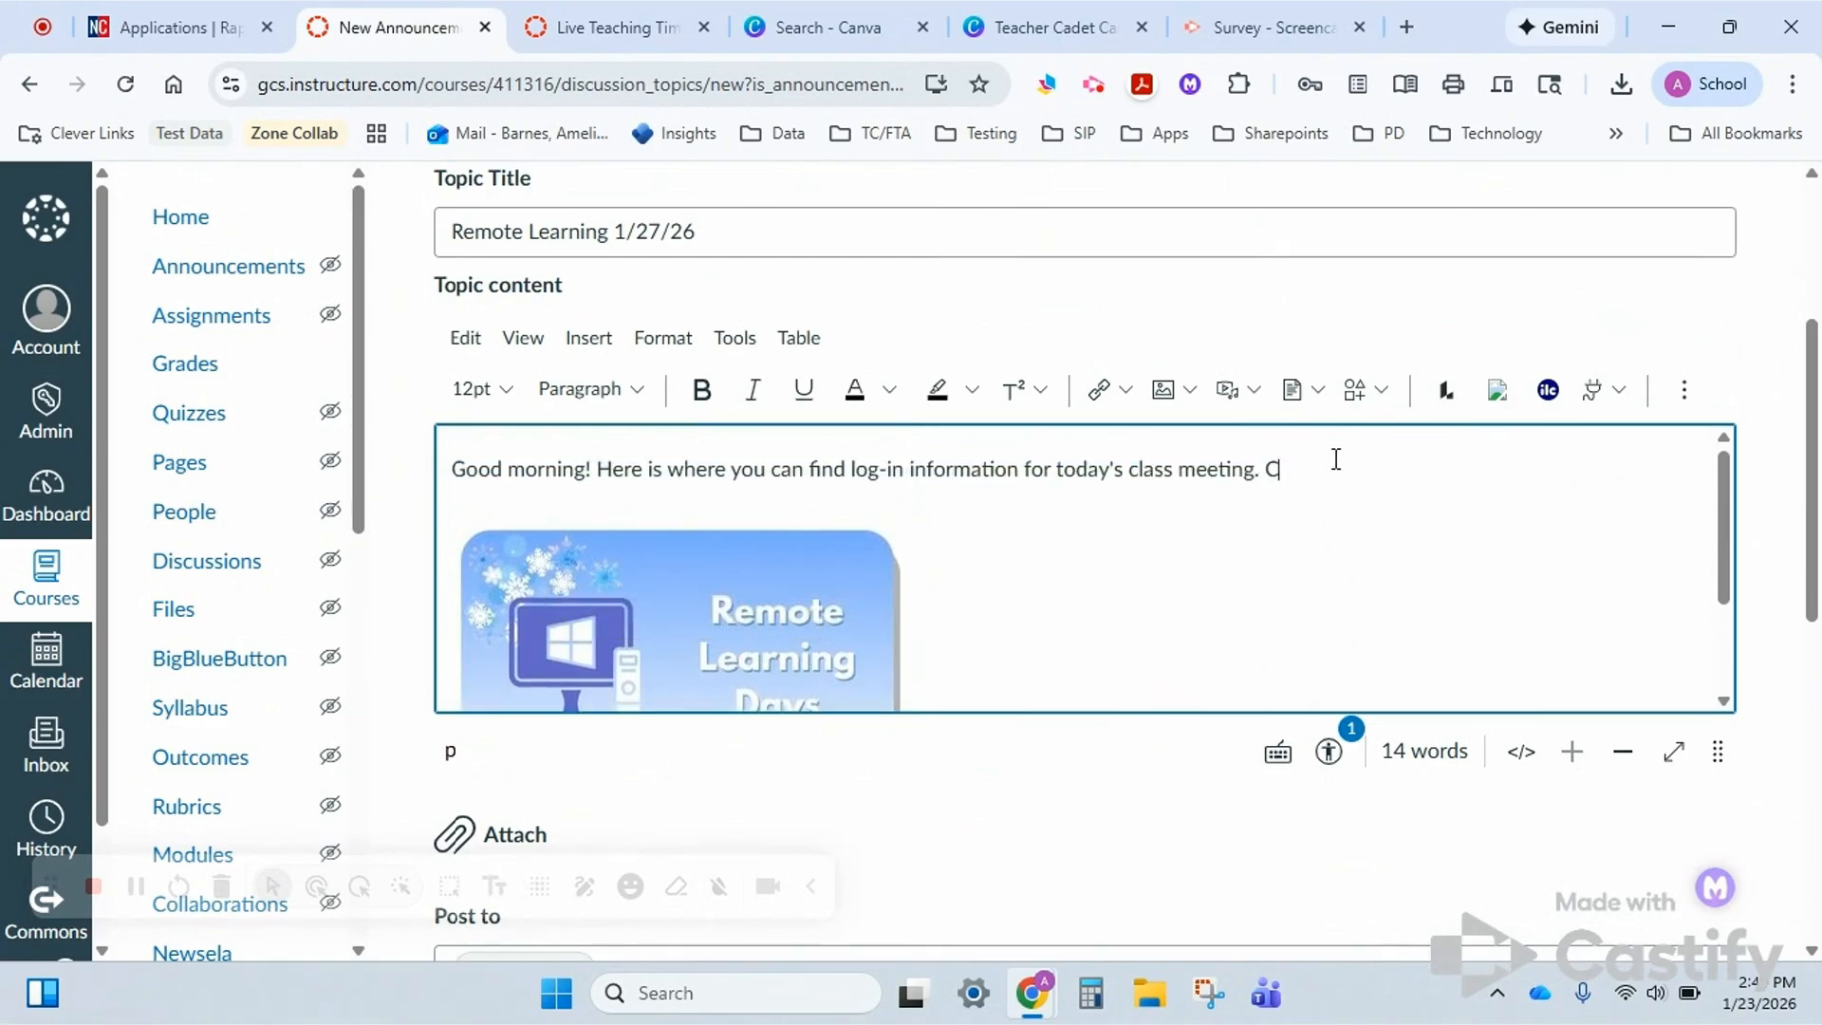
text(Cl)
text(ic)
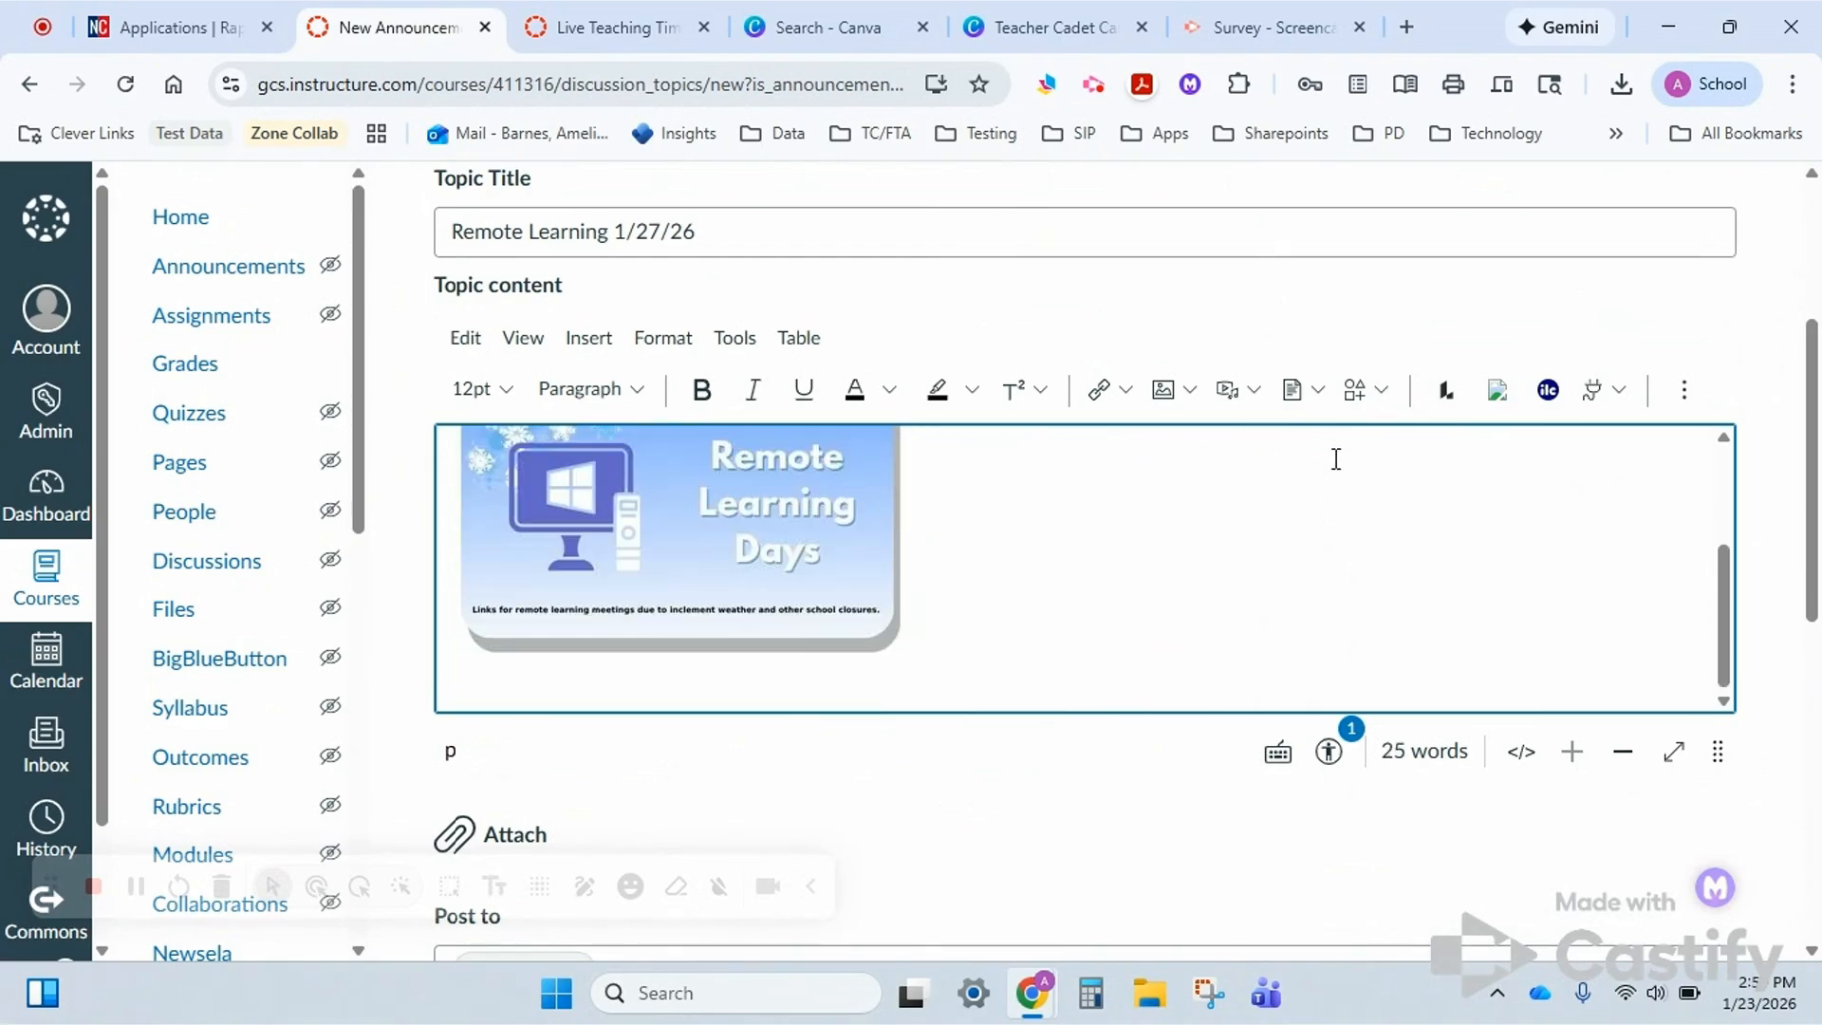
scroll(1023, 767, down, 3)
scroll(1021, 764, up, 2)
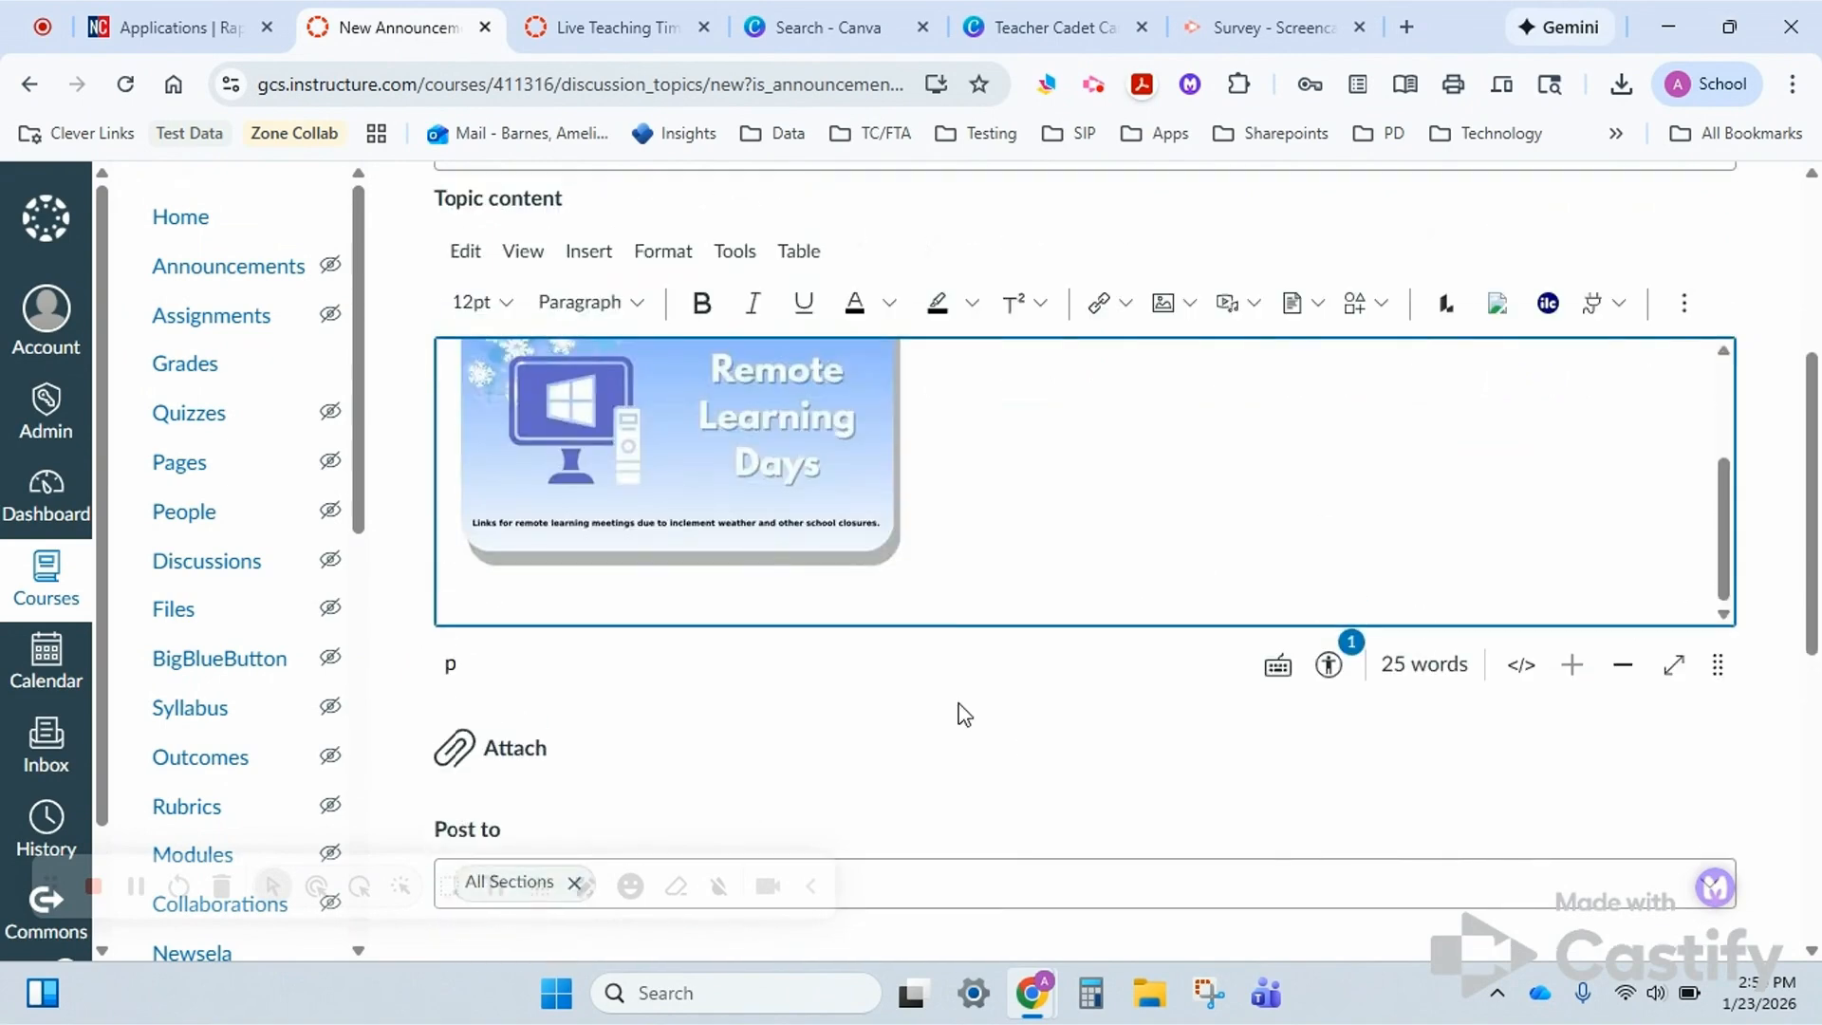
scroll(753, 497, up, 2)
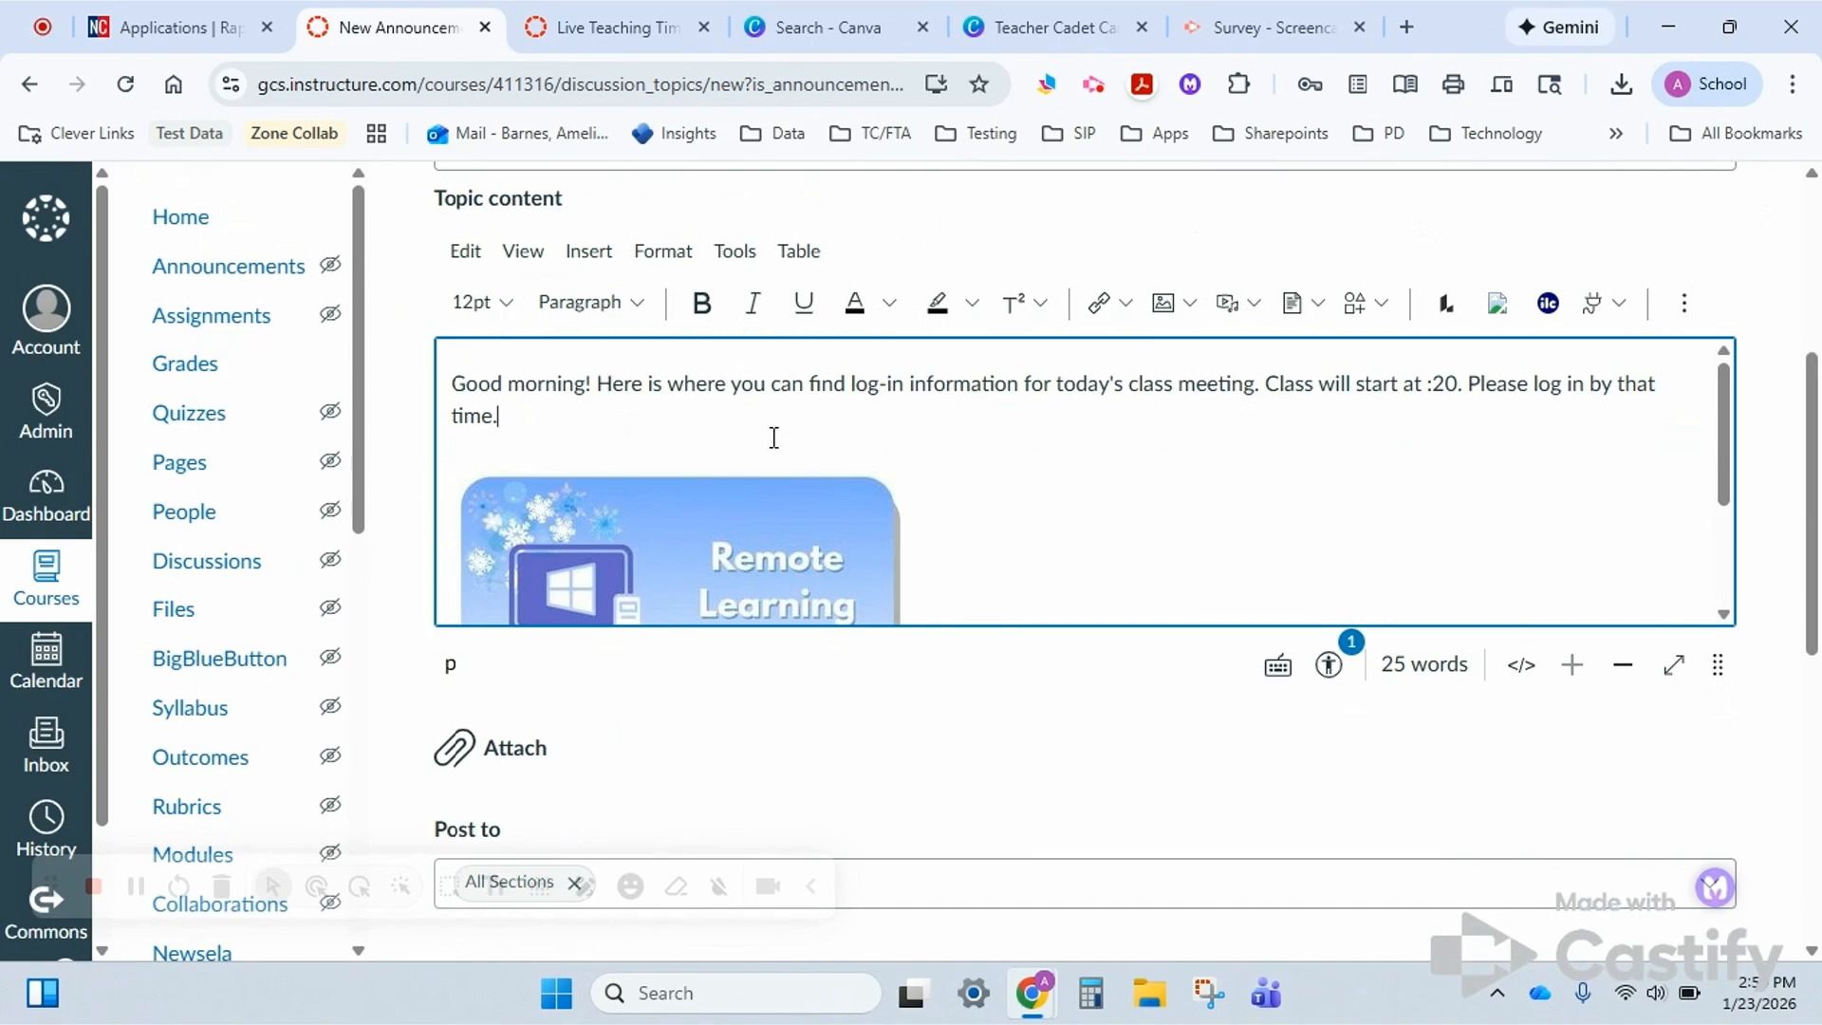
Insert a text link to the course page Live Teaching Times (GCS template) on a new line between the message and the image.
key(Return)
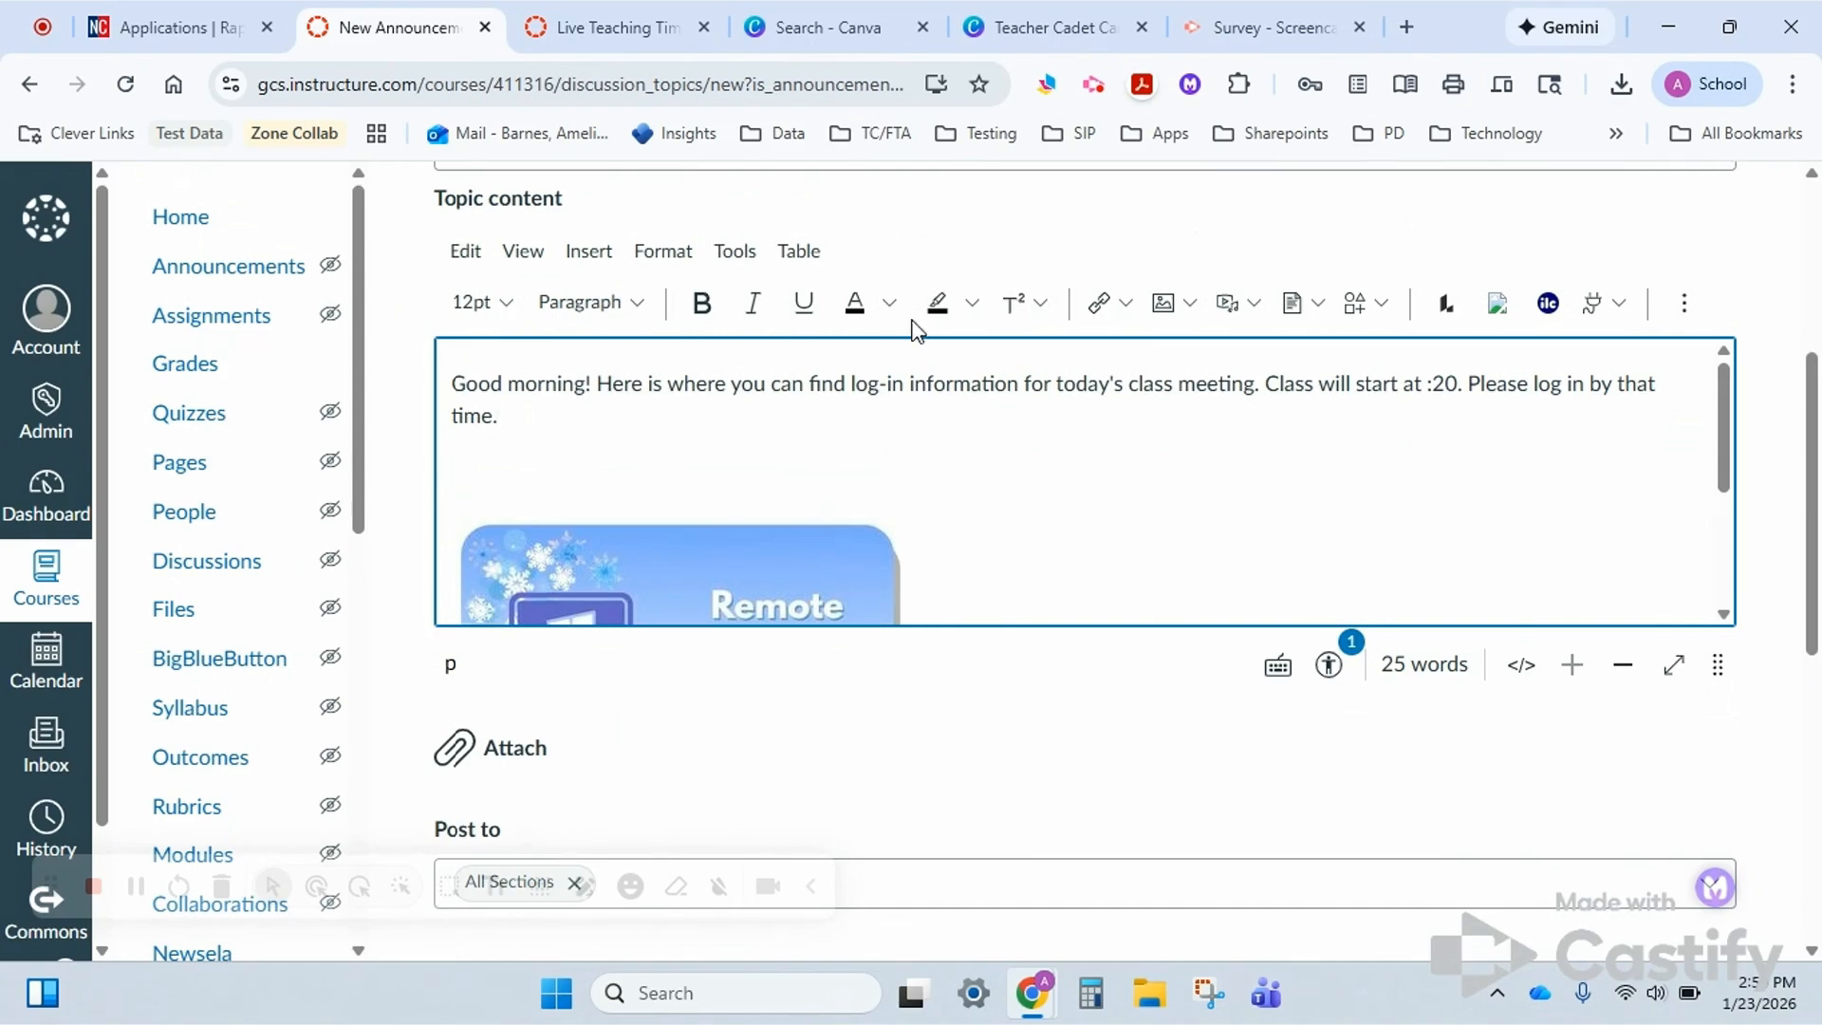
click(1122, 302)
click(1150, 396)
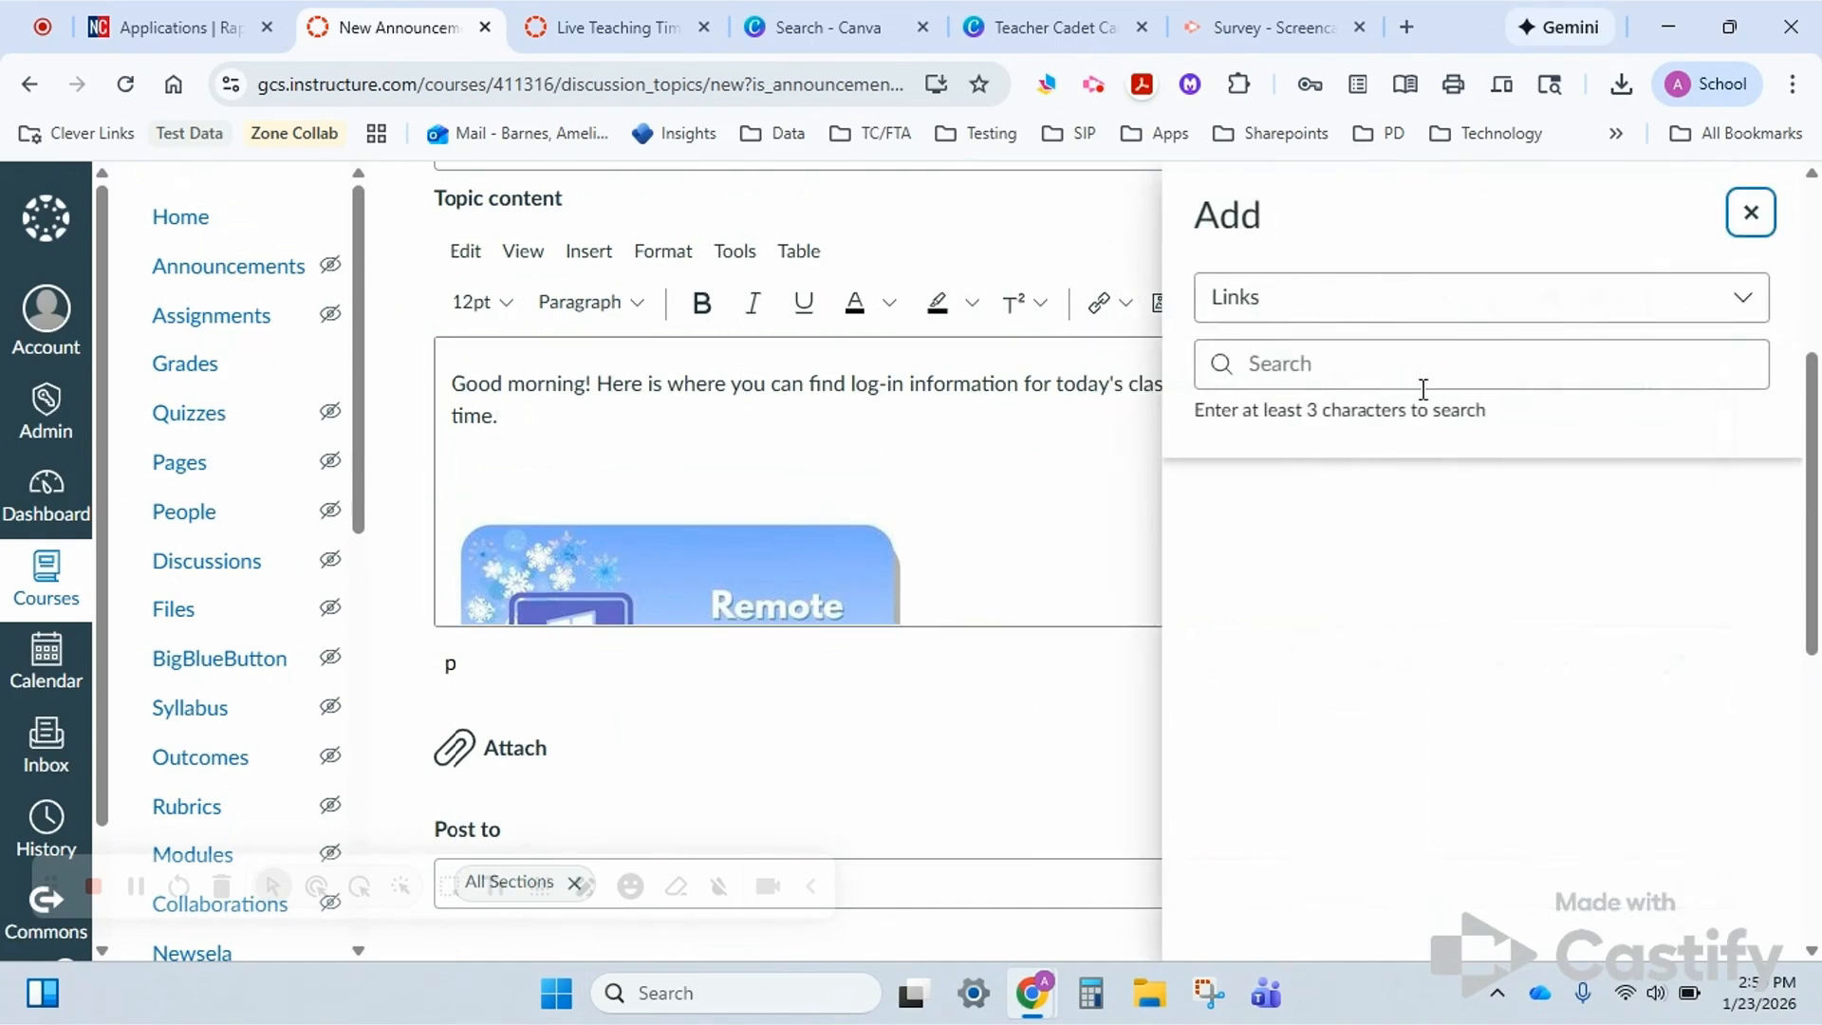
click(1258, 355)
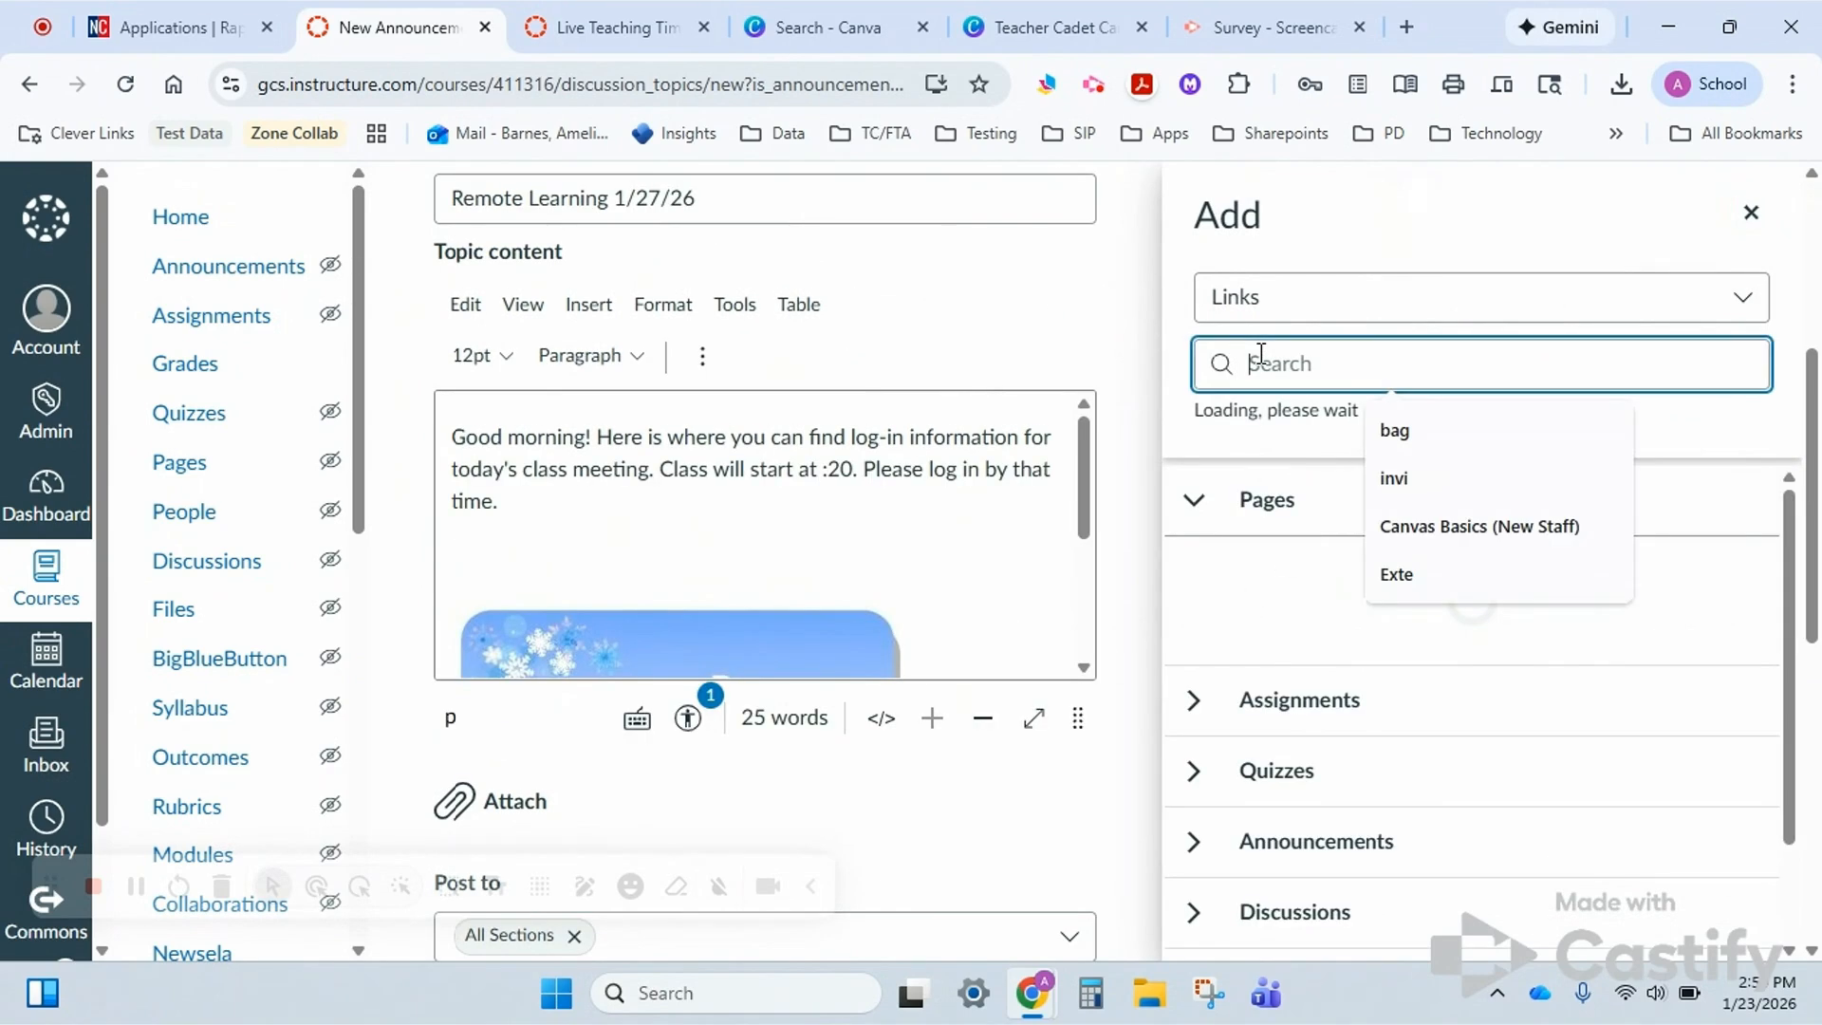
text(live)
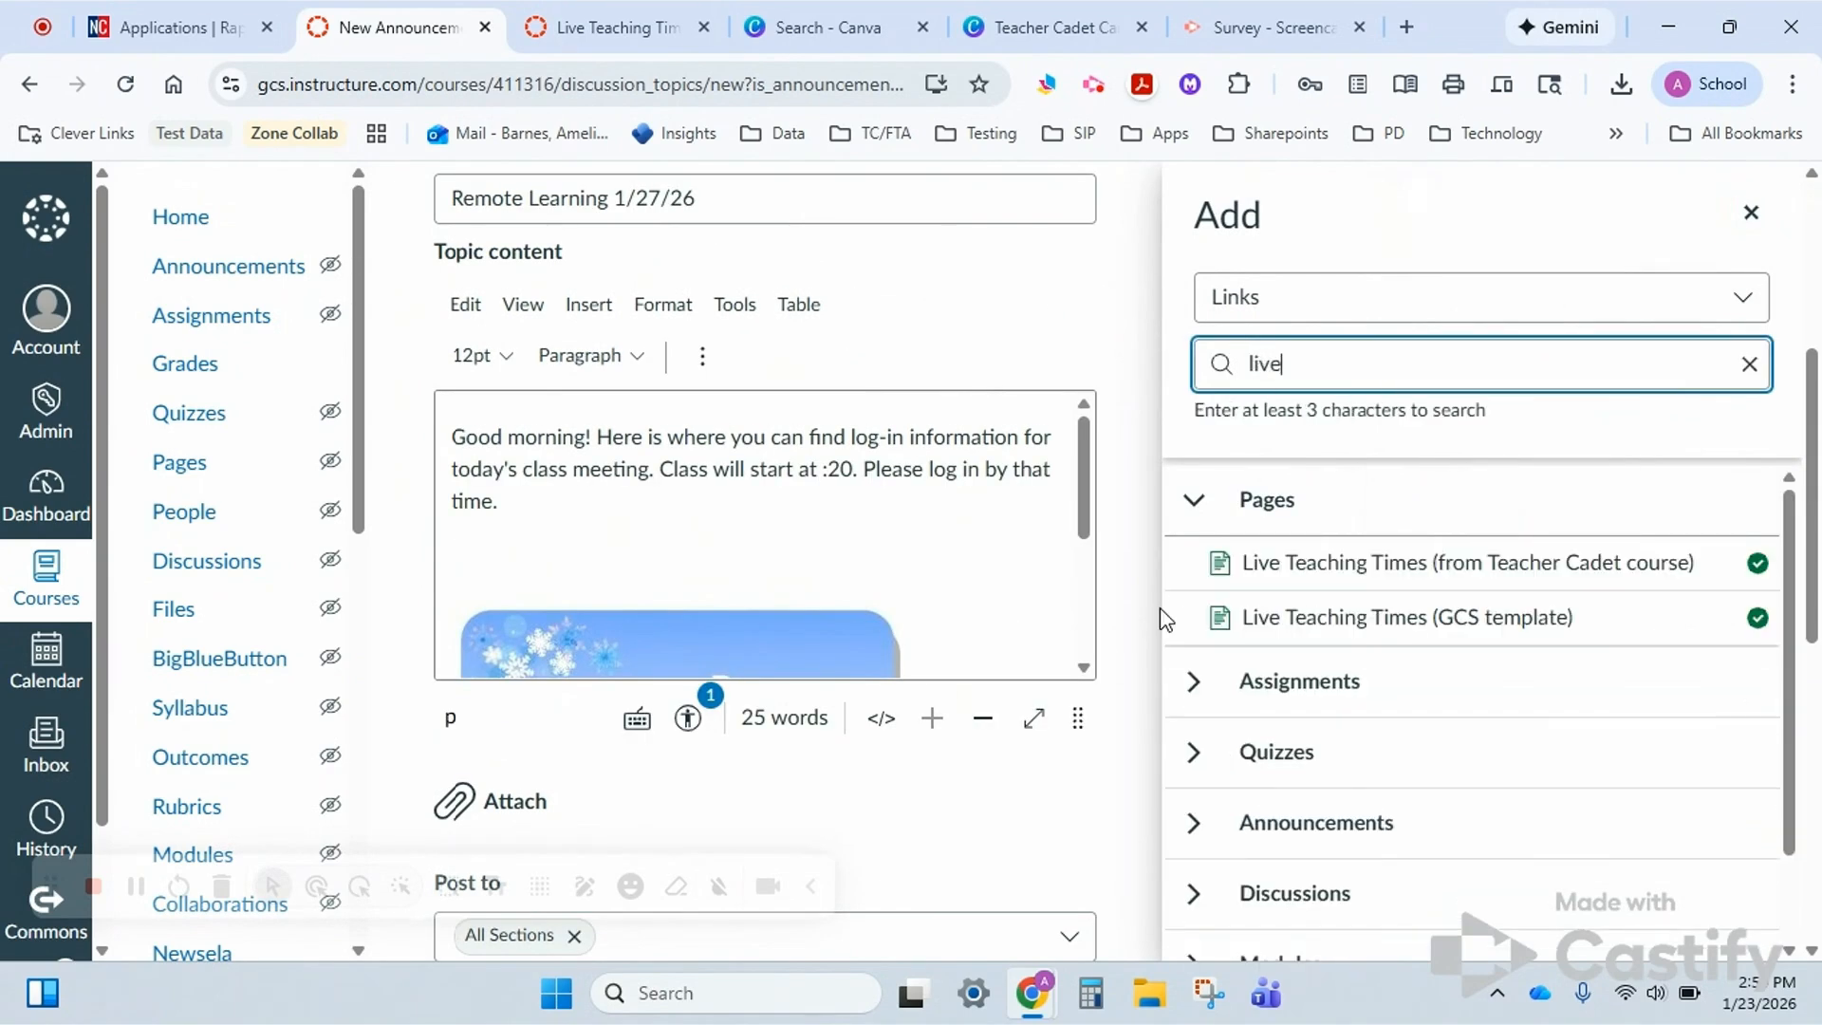
click(1363, 626)
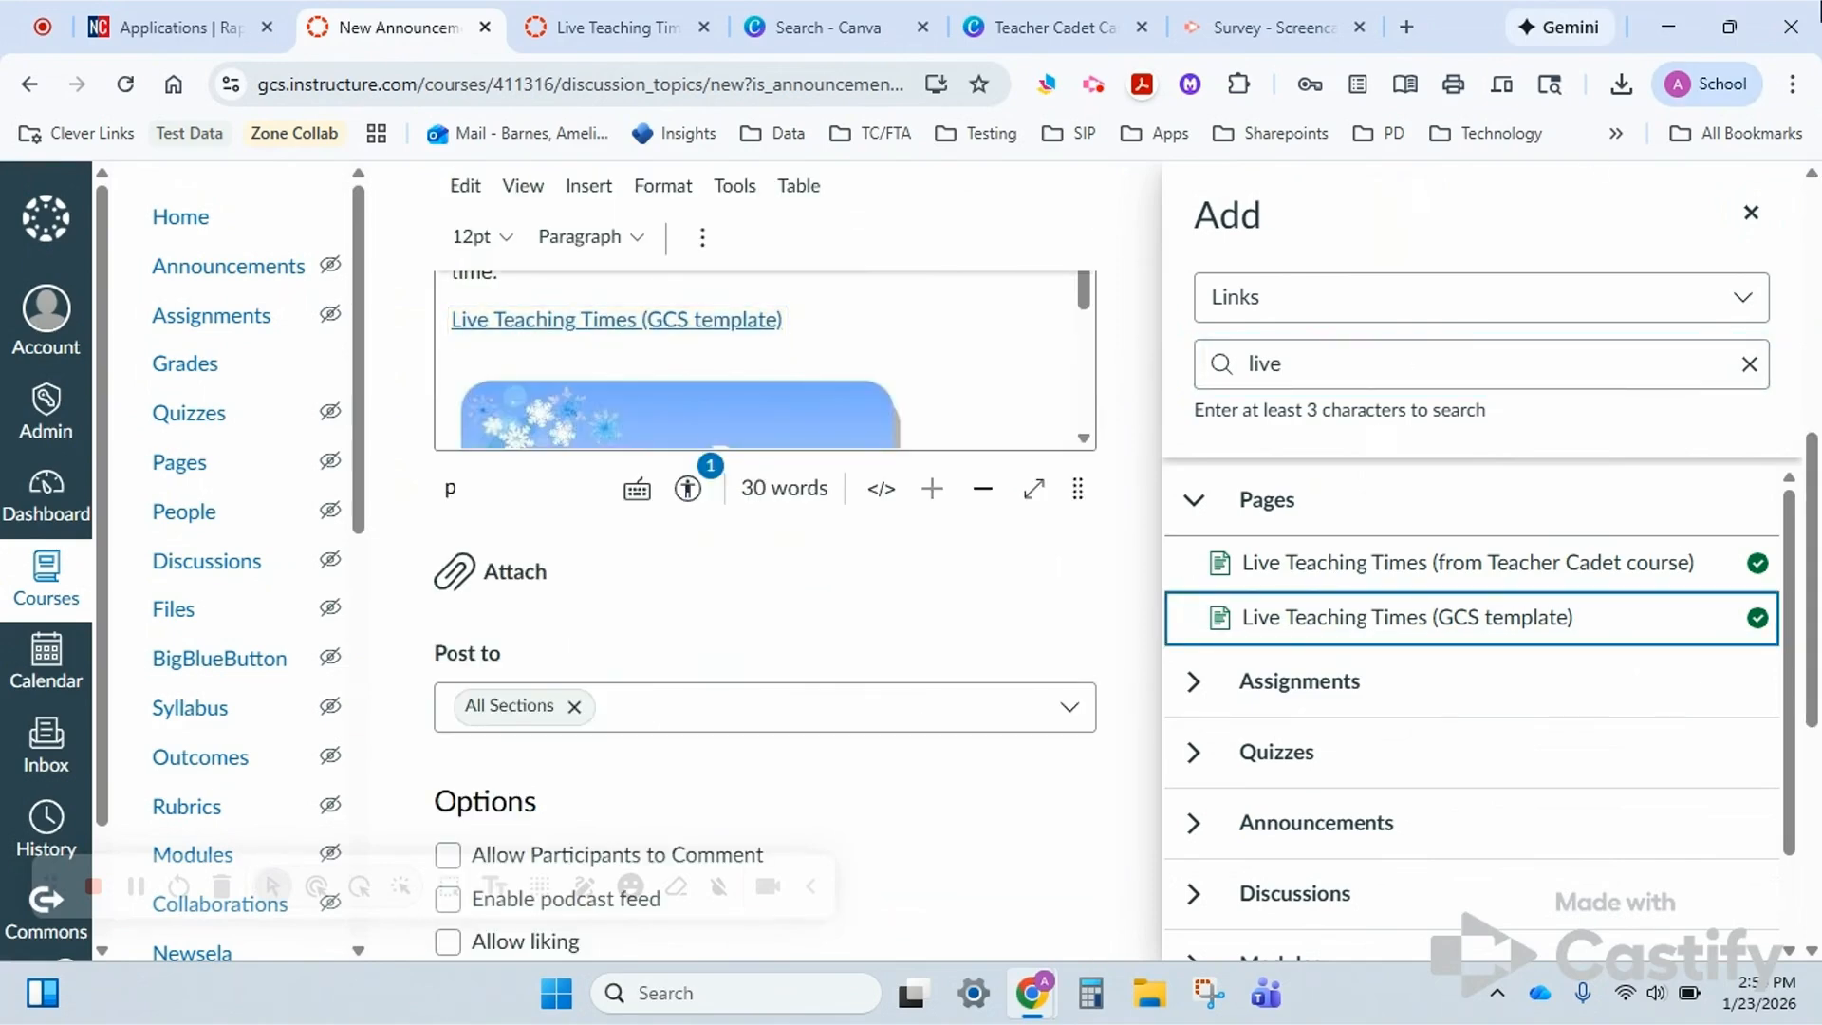
click(1750, 213)
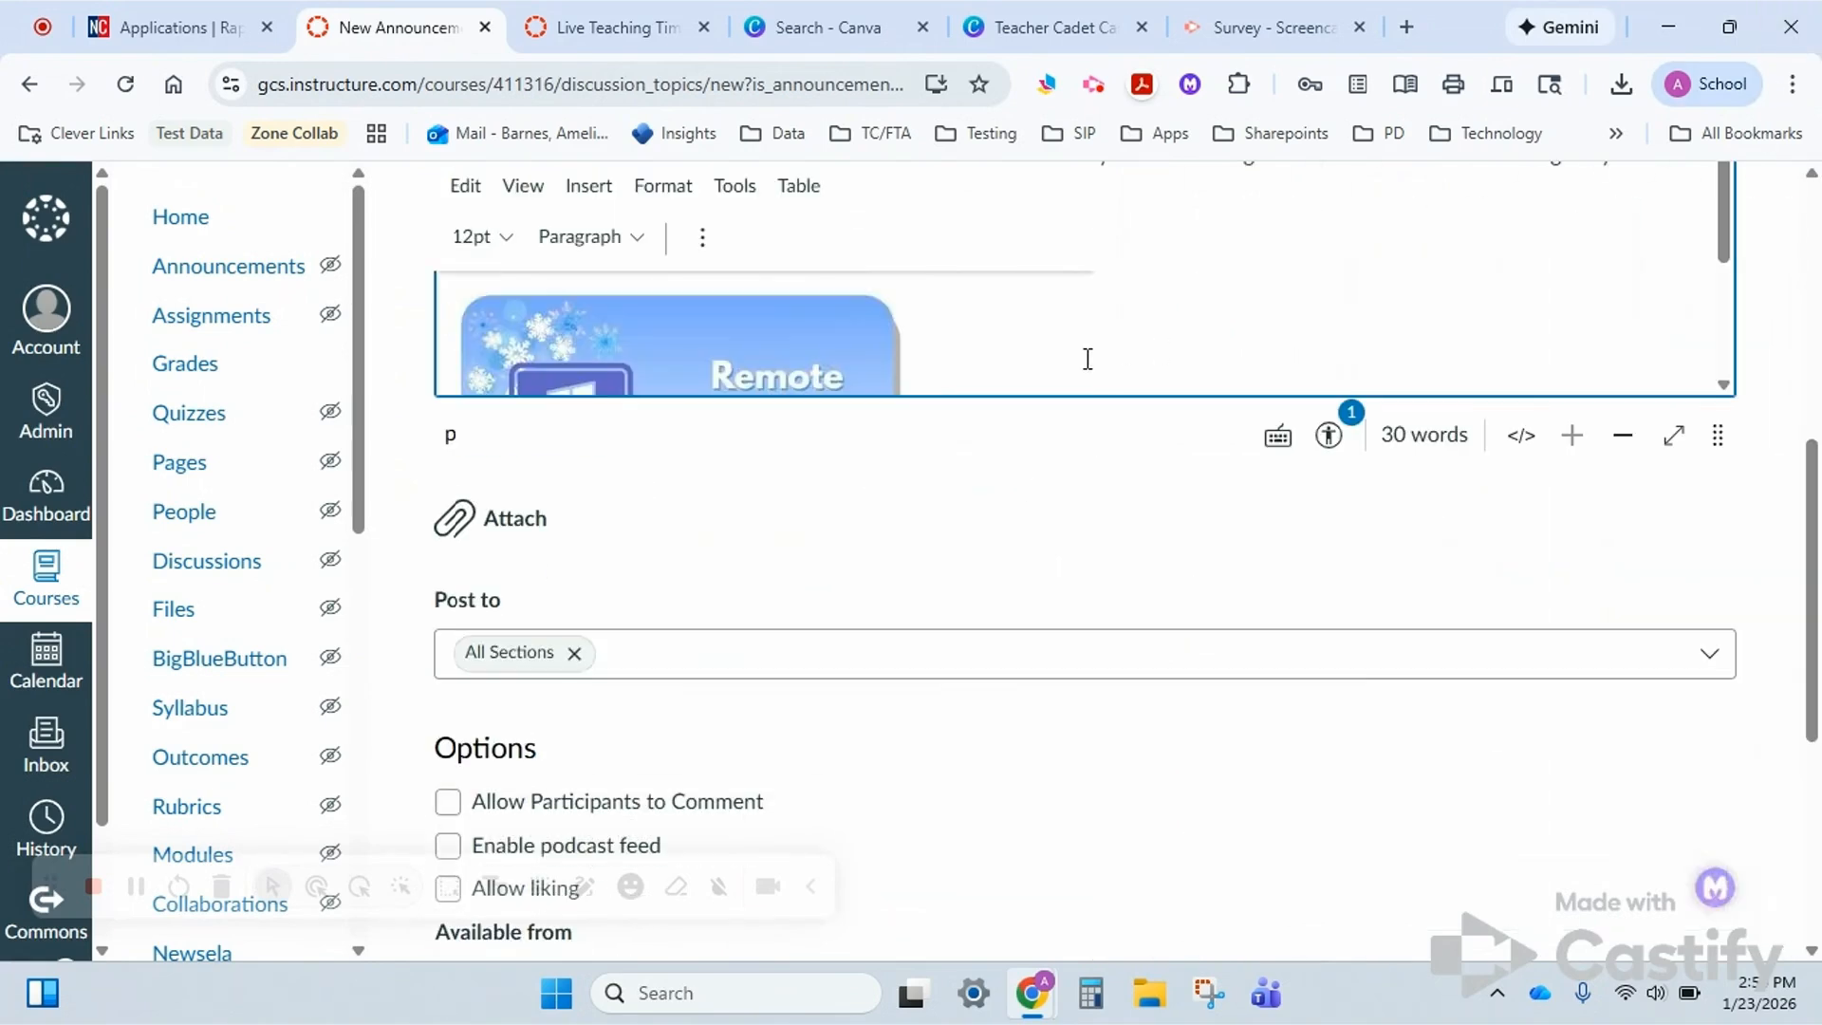
Complete the class start time in the announcement message as 9:20.
scroll(1078, 353, down, 3)
scroll(1078, 354, up, 3)
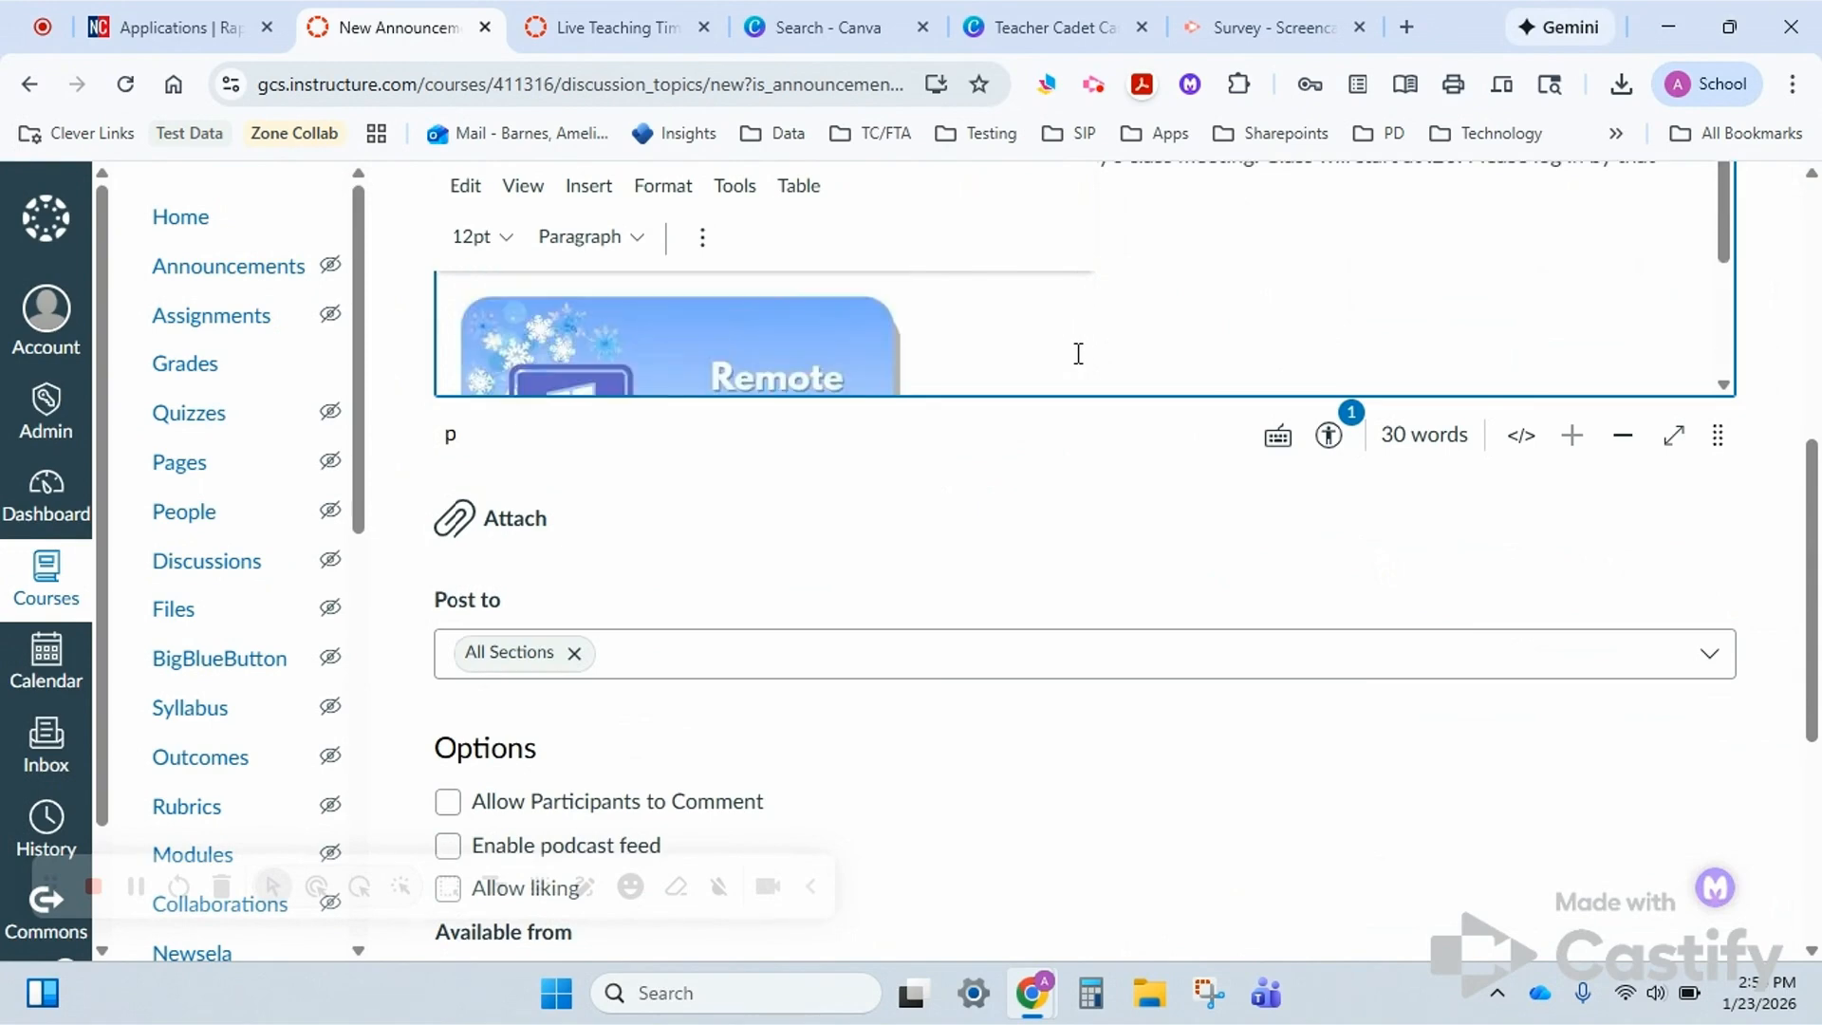
scroll(1078, 353, up, 5)
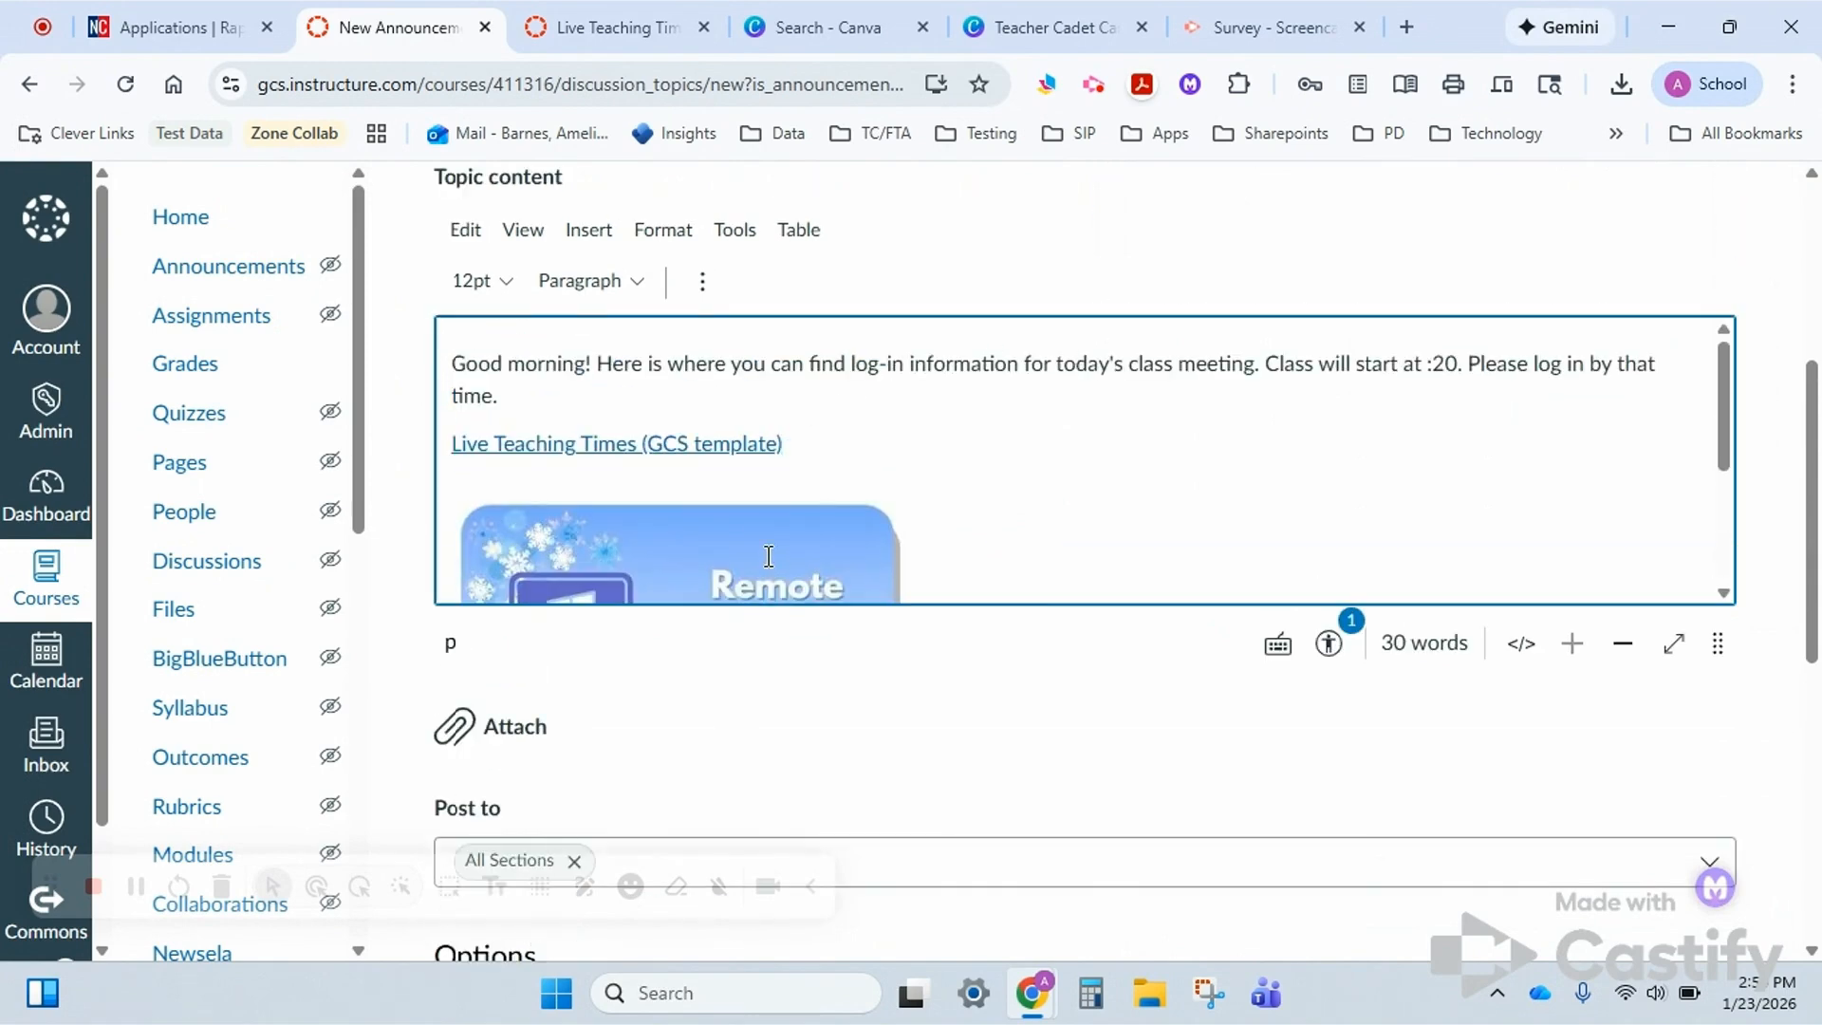
scroll(769, 555, down, 3)
scroll(768, 555, up, 3)
text(9)
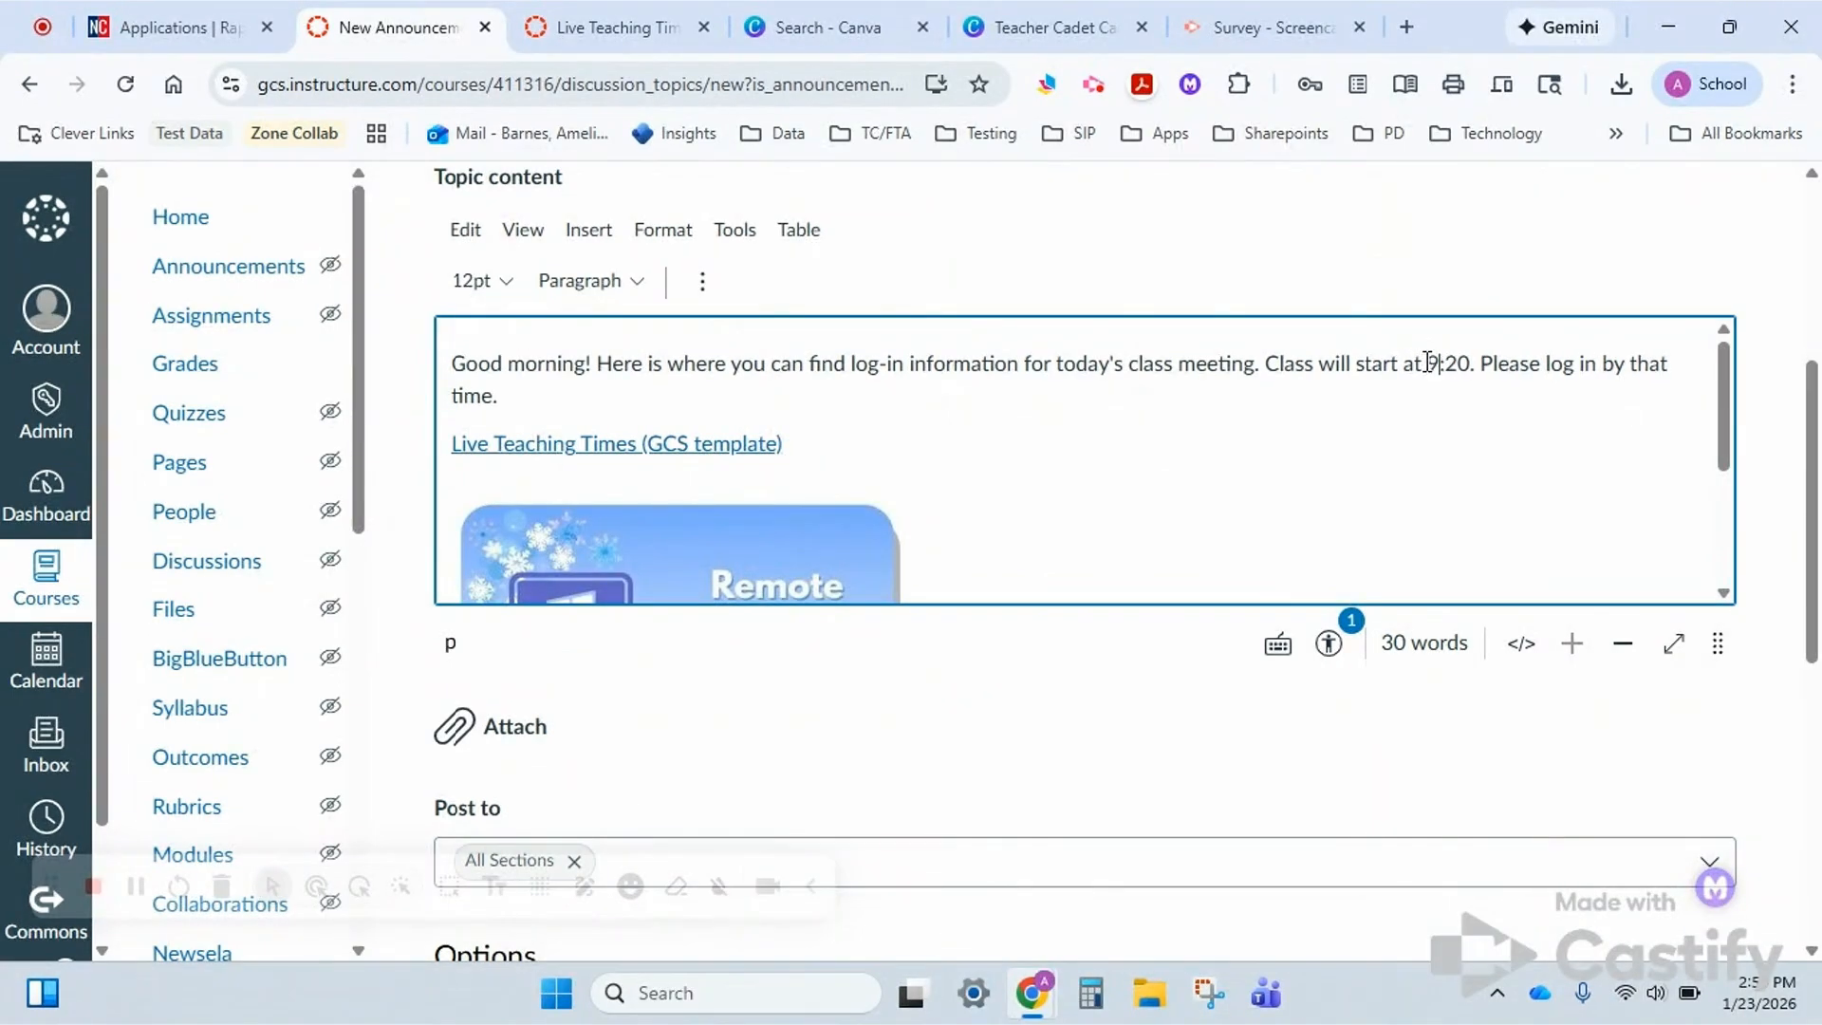
Make the announcement available from January 23, 2026, publish it, and review the posted message with its link and image.
scroll(1113, 513, down, 3)
scroll(961, 713, down, 5)
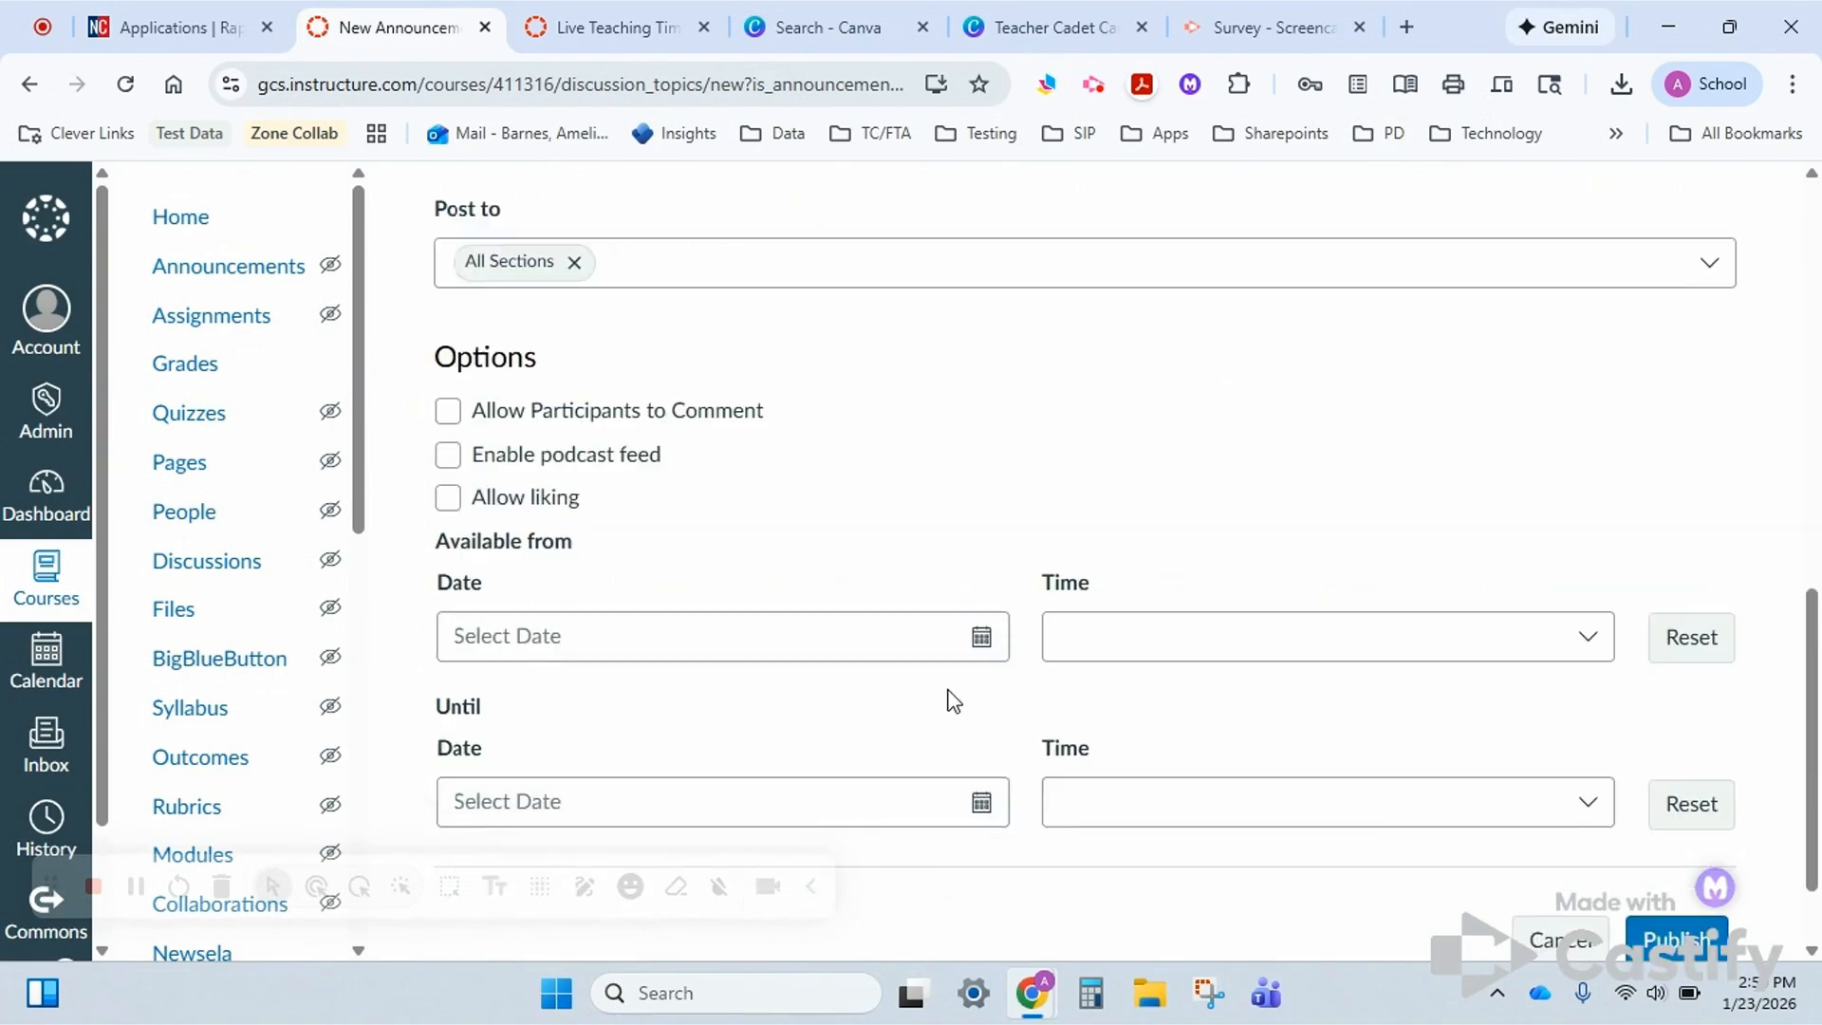
click(981, 635)
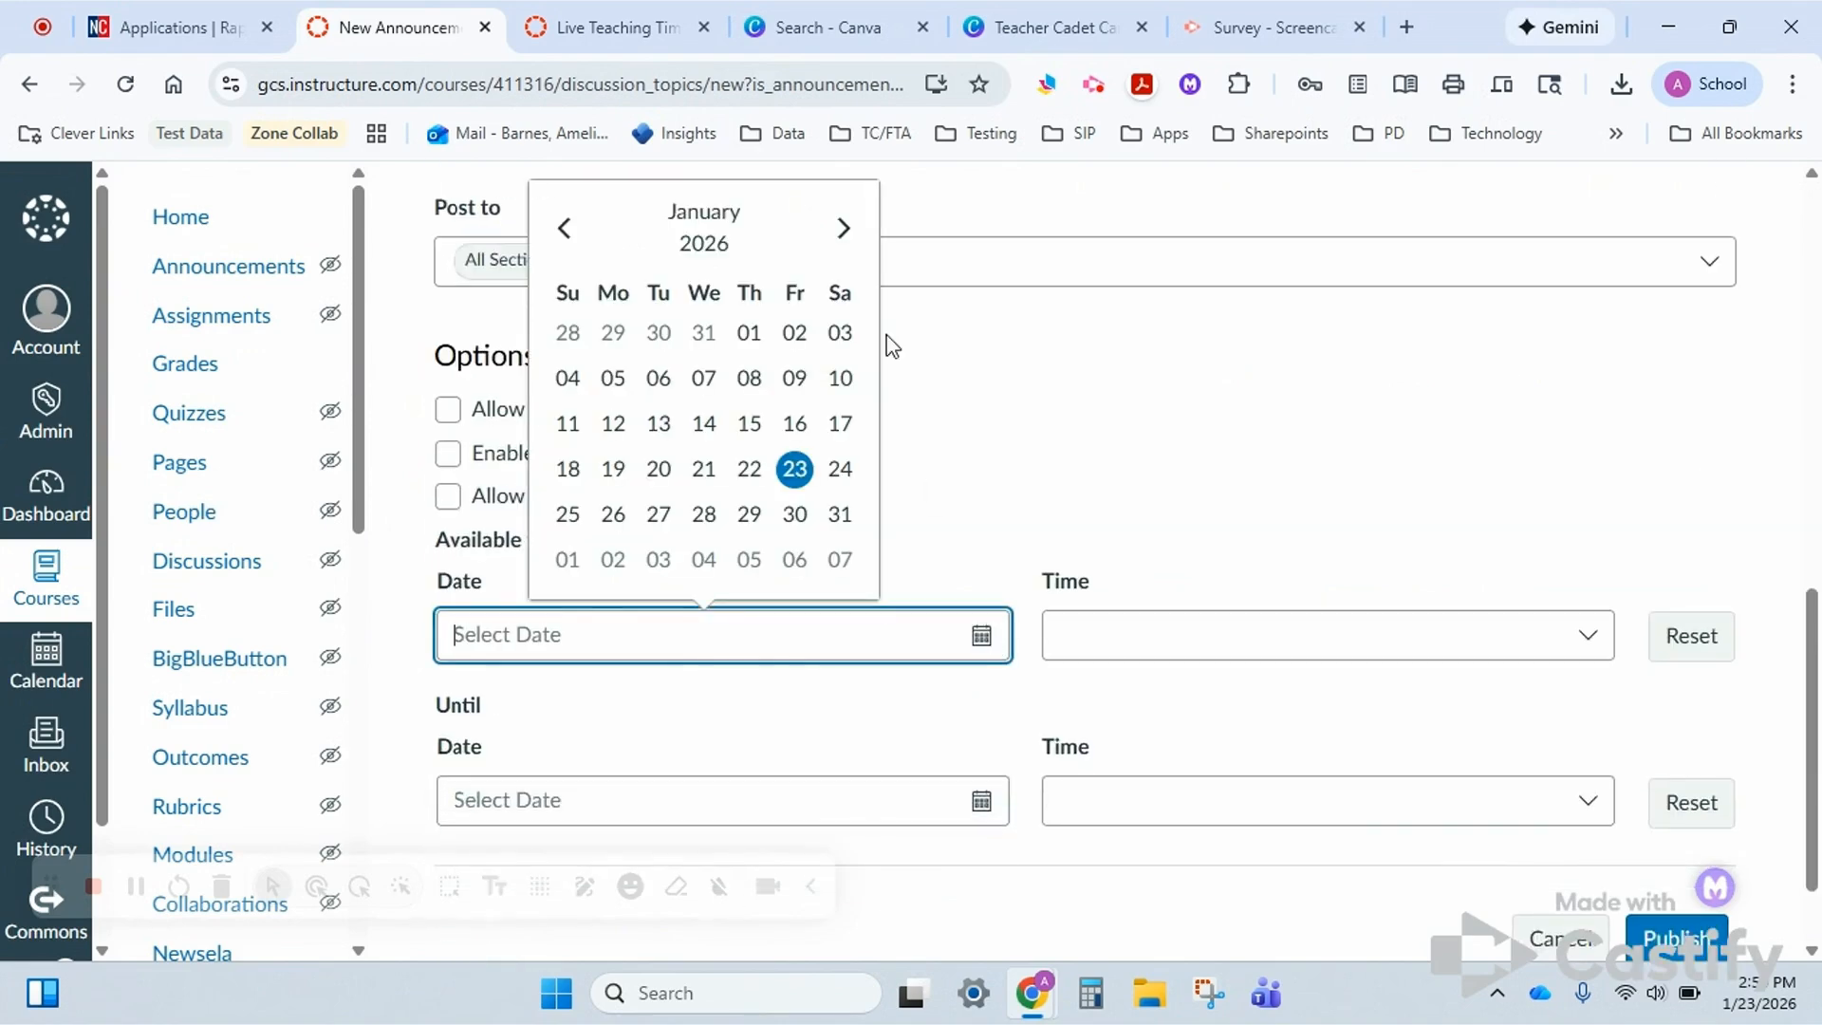
click(793, 469)
scroll(1233, 711, down, 3)
click(1684, 830)
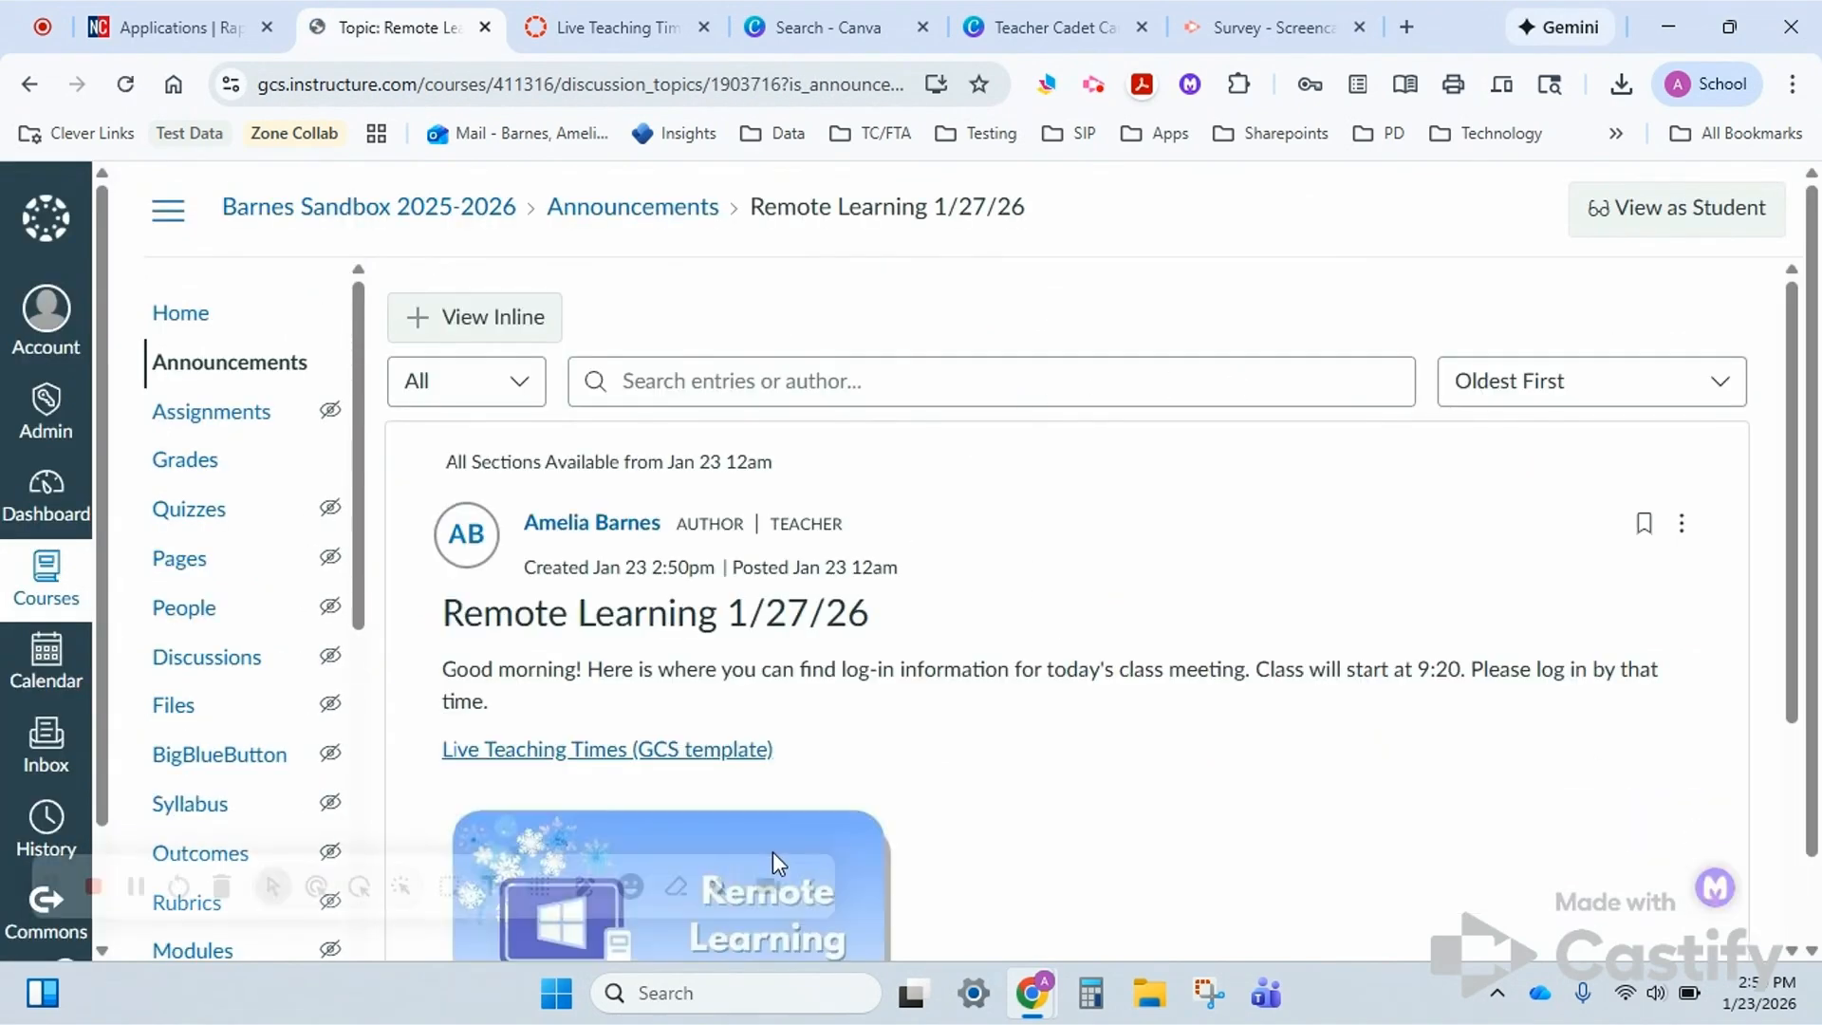
scroll(904, 783, down, 3)
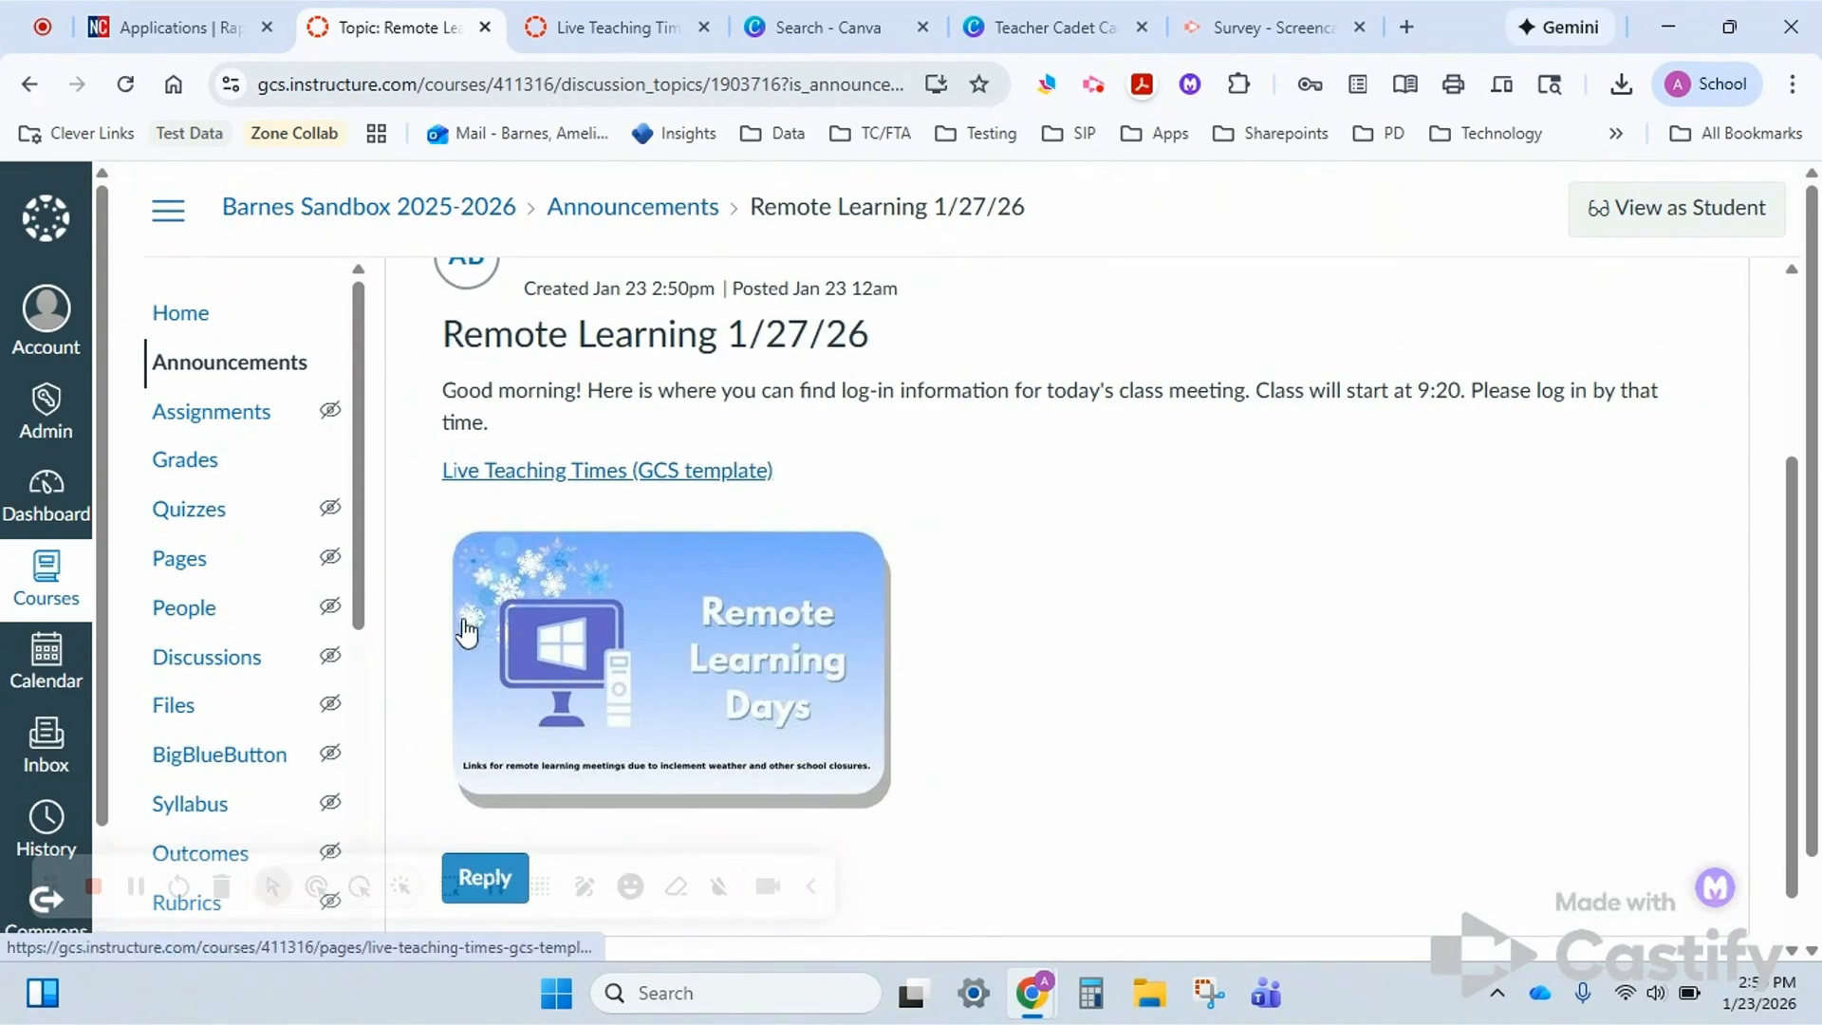
scroll(515, 652, down, 1)
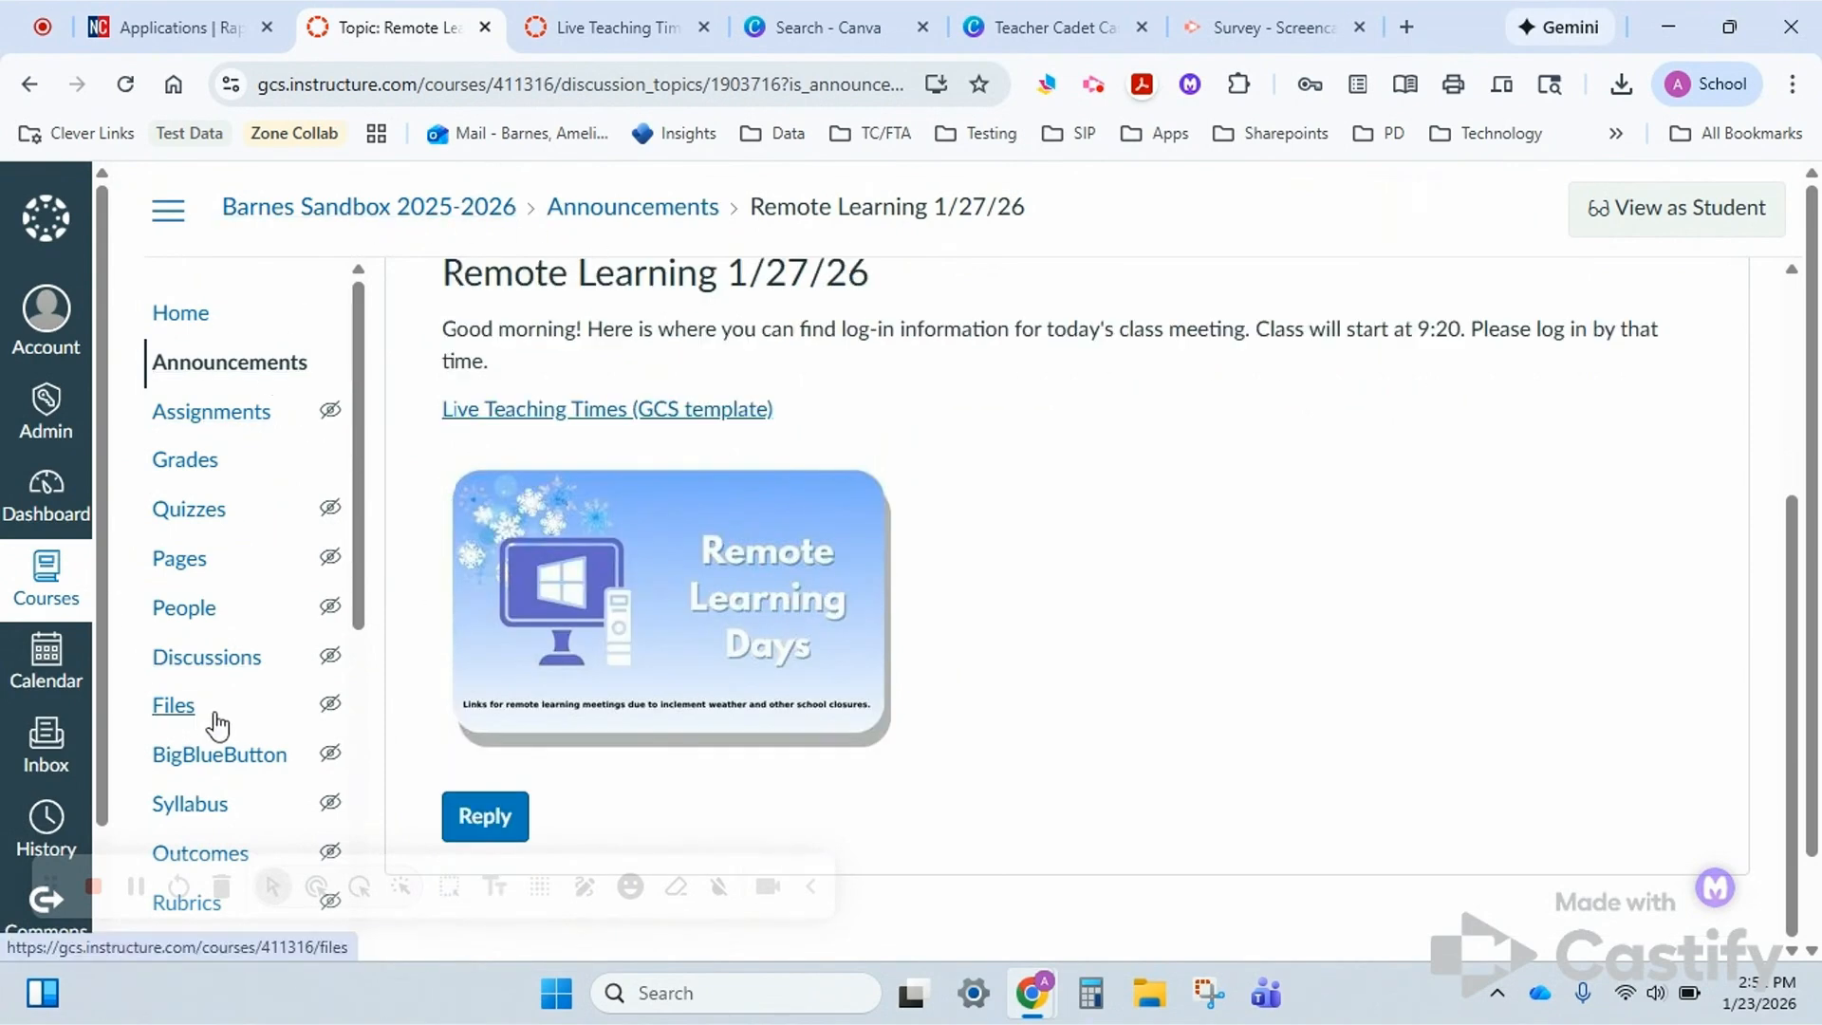
In the course settings, show recent announcements on the course home page, choose how many are shown, and update the course details.
scroll(215, 664, down, 5)
scroll(224, 854, down, 1)
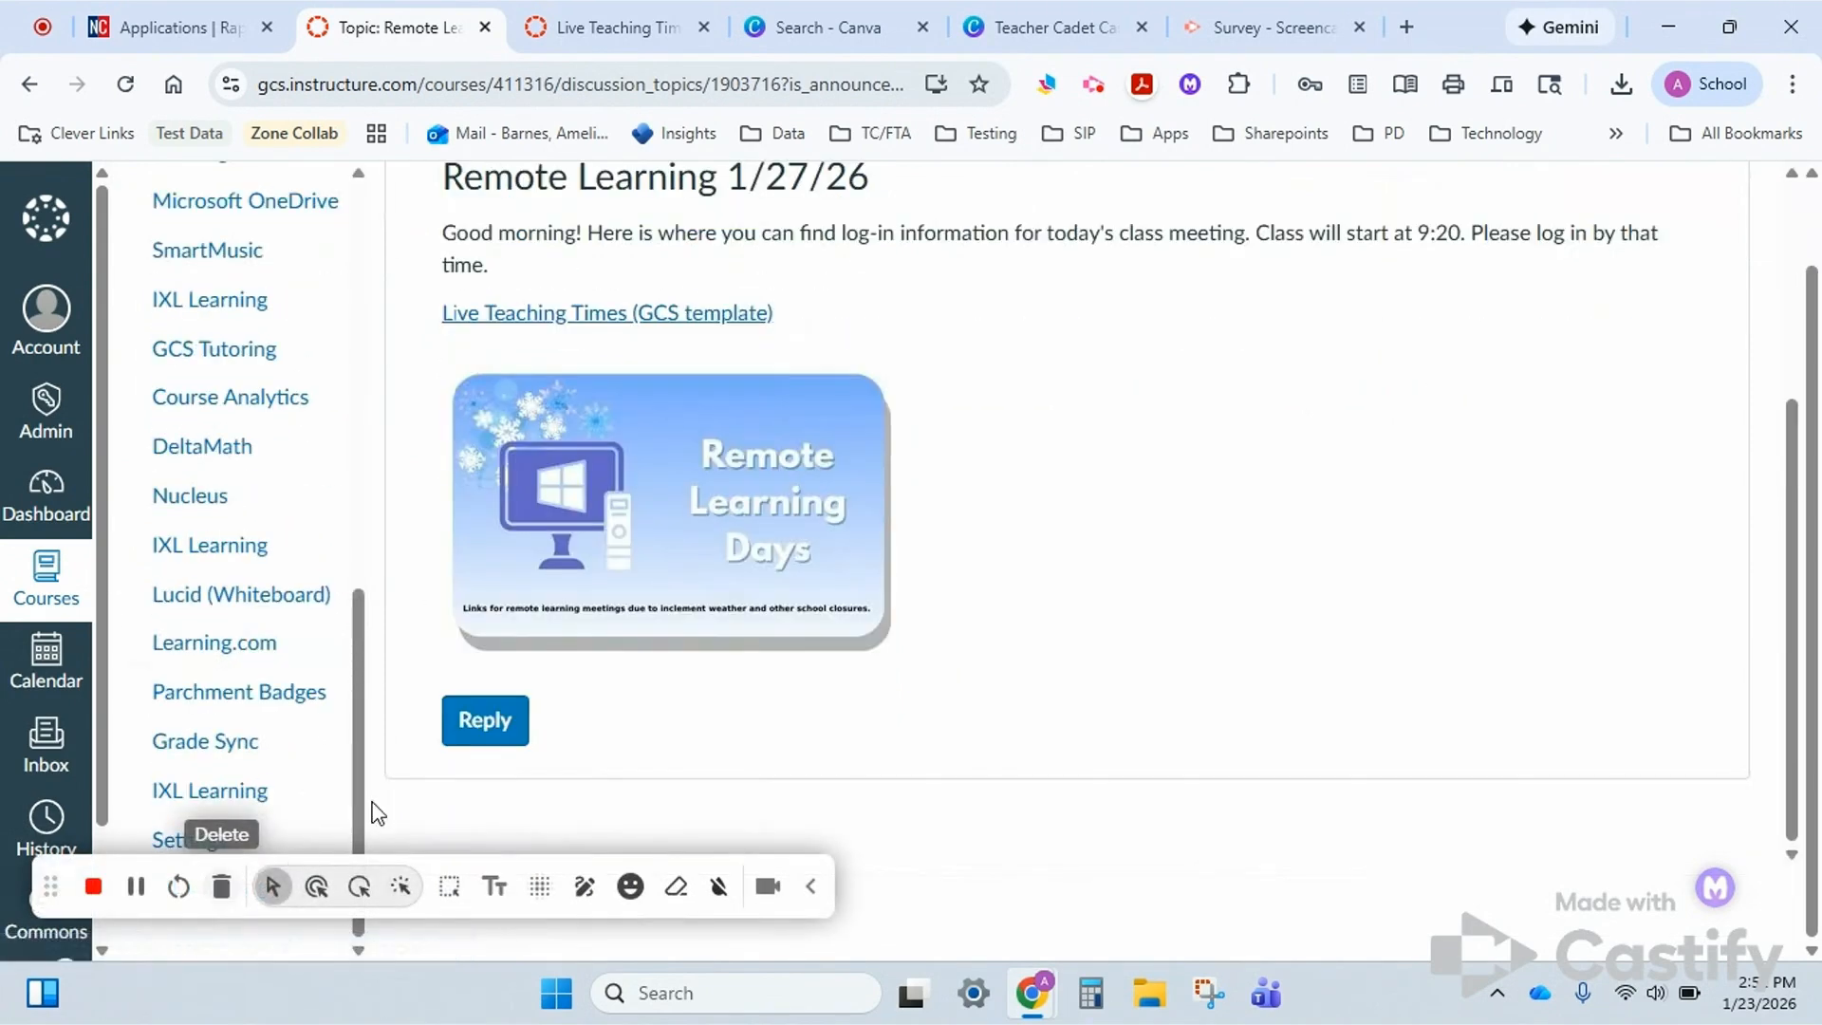
click(238, 844)
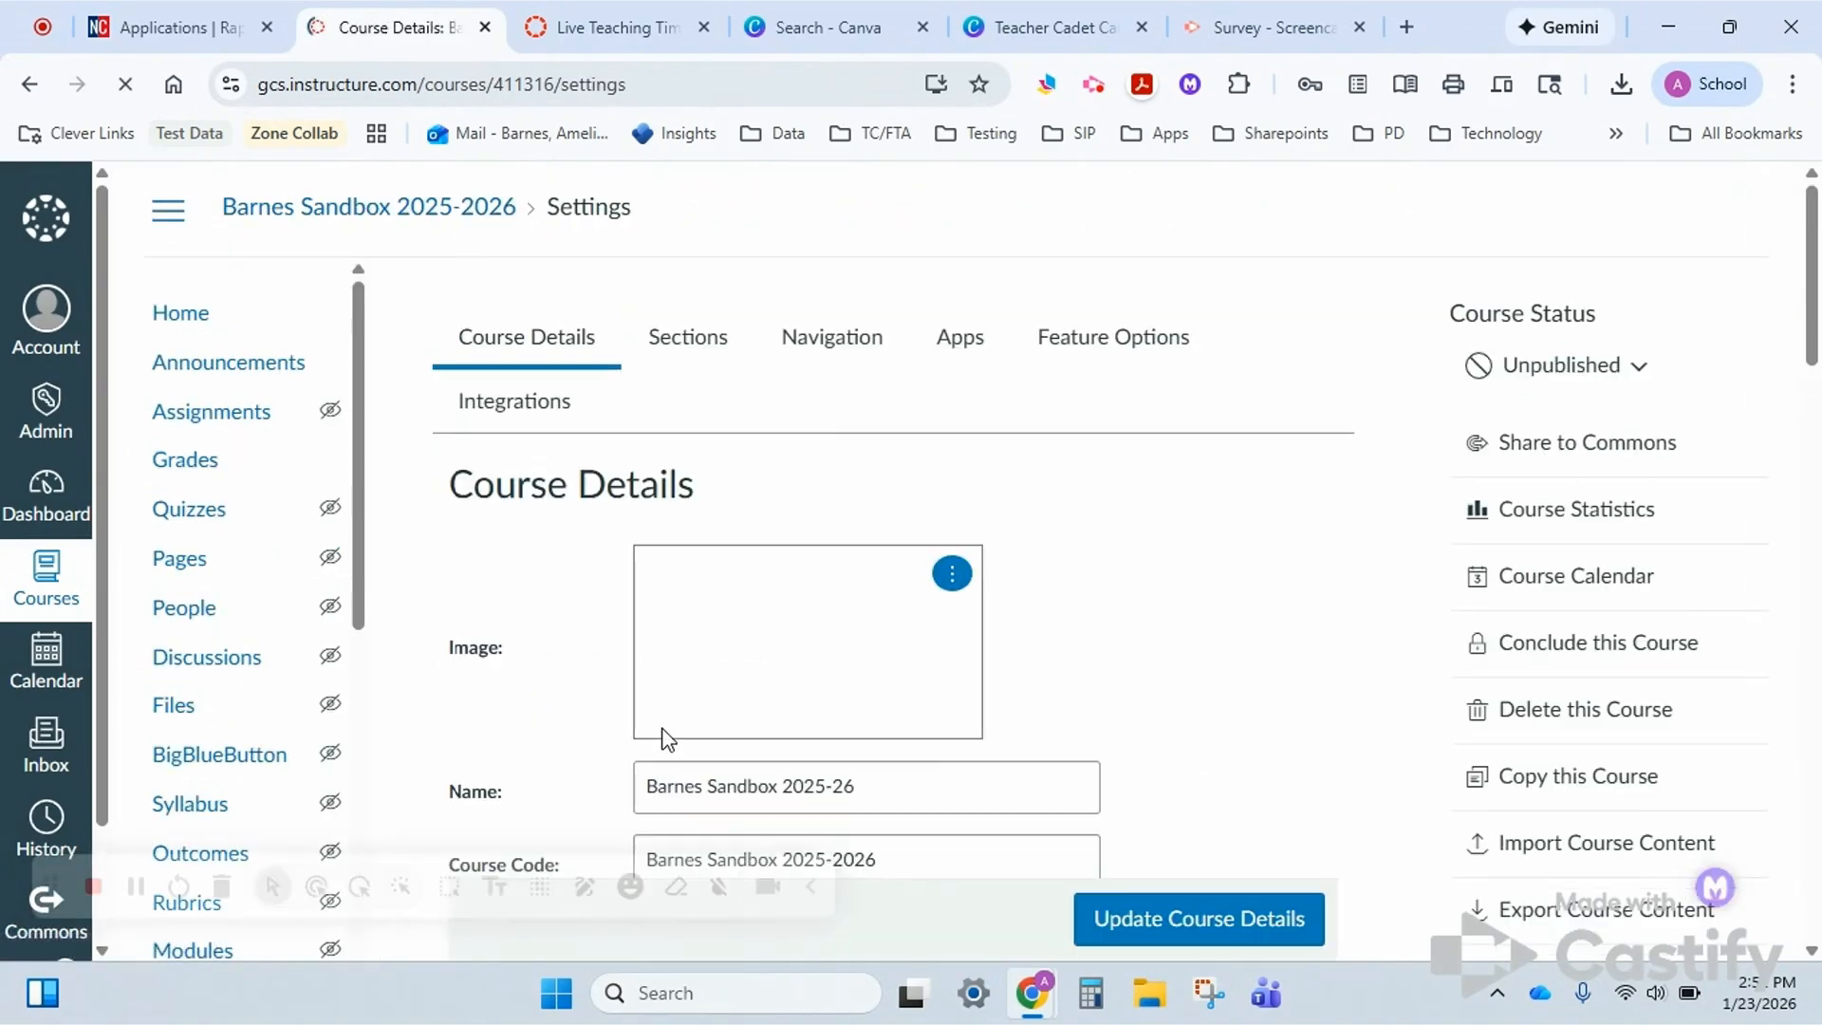
scroll(1072, 601, down, 15)
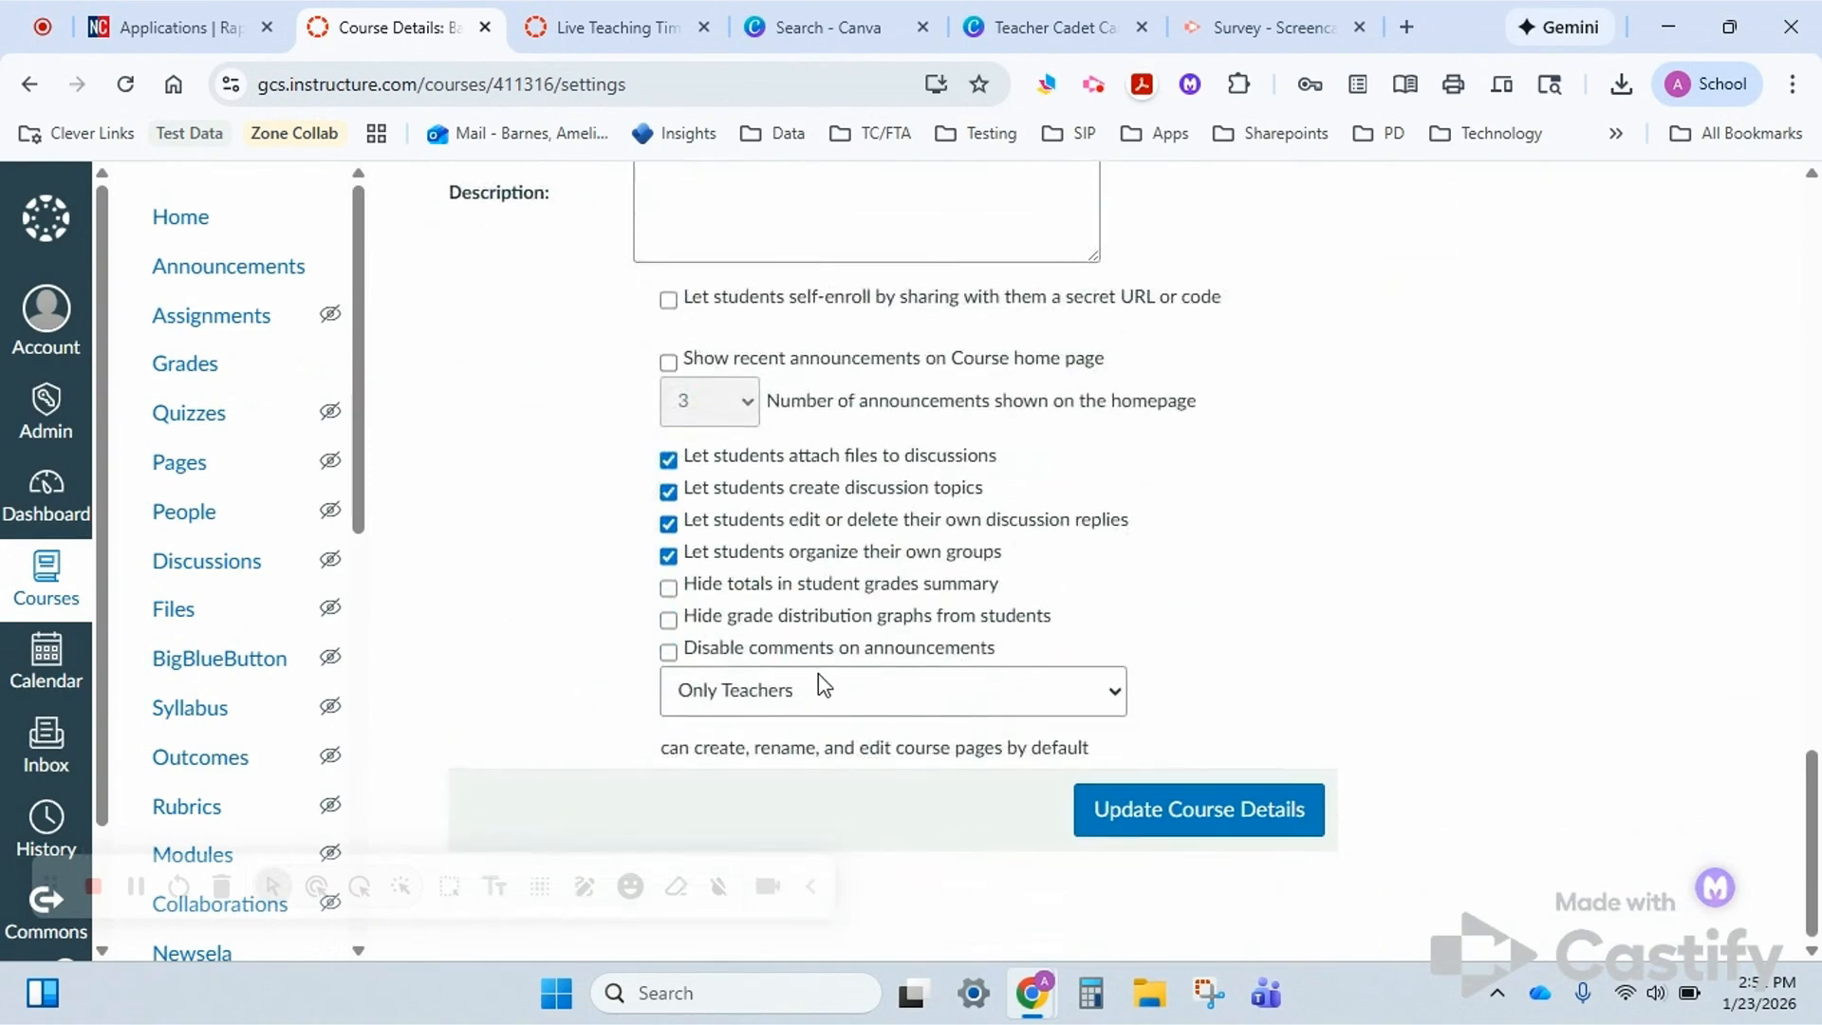
click(668, 362)
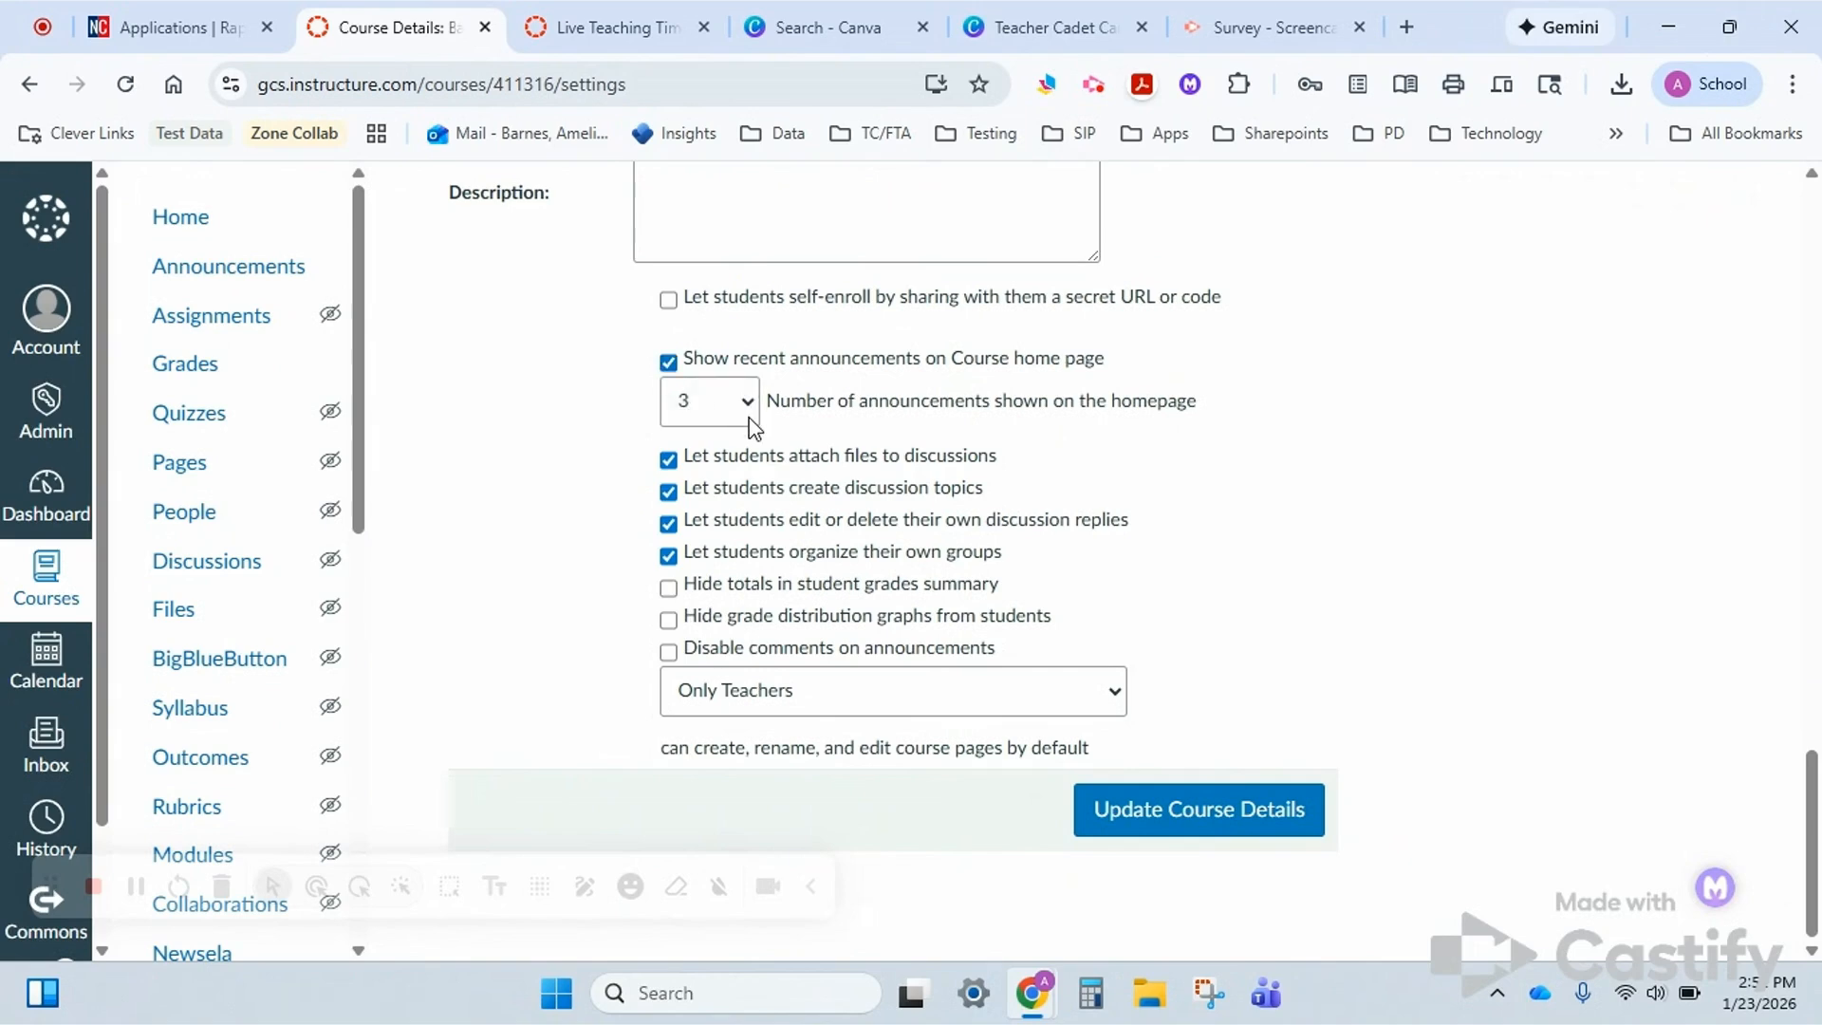
click(747, 421)
click(731, 478)
click(1209, 844)
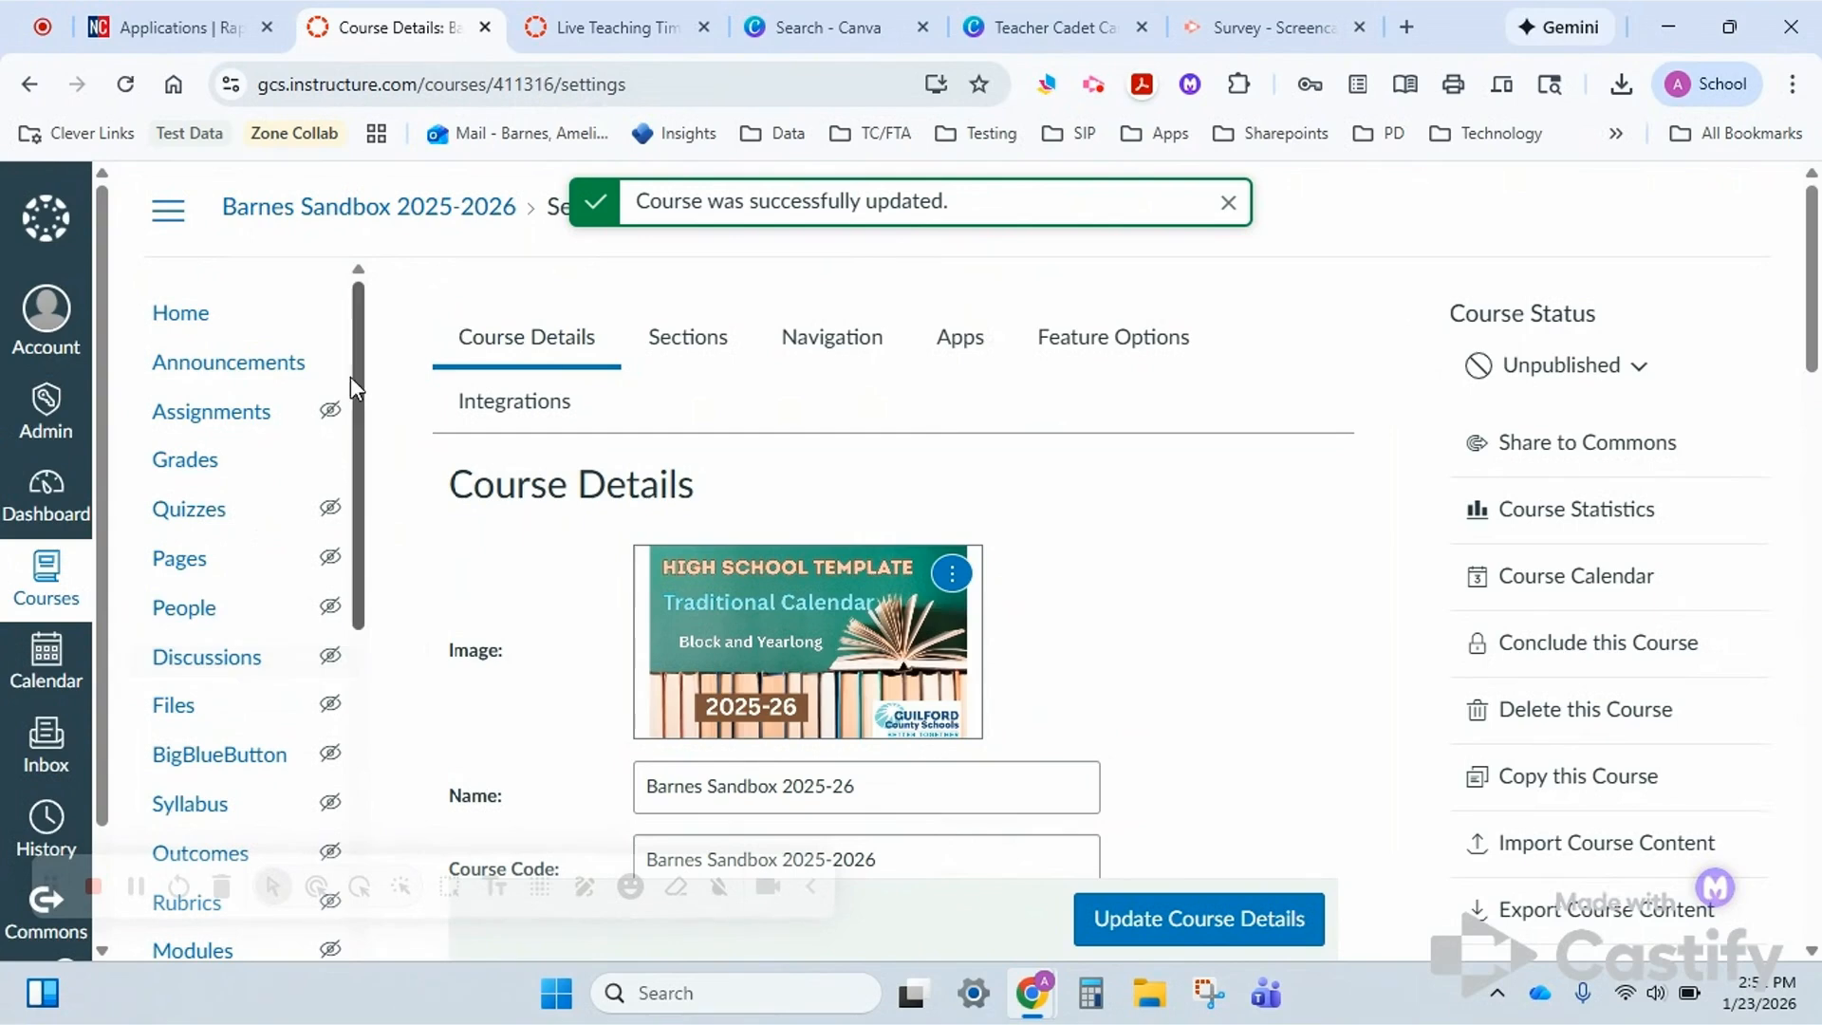
Open the course homepage and check the recent announcements section and the Remote Learning Days button.
click(307, 208)
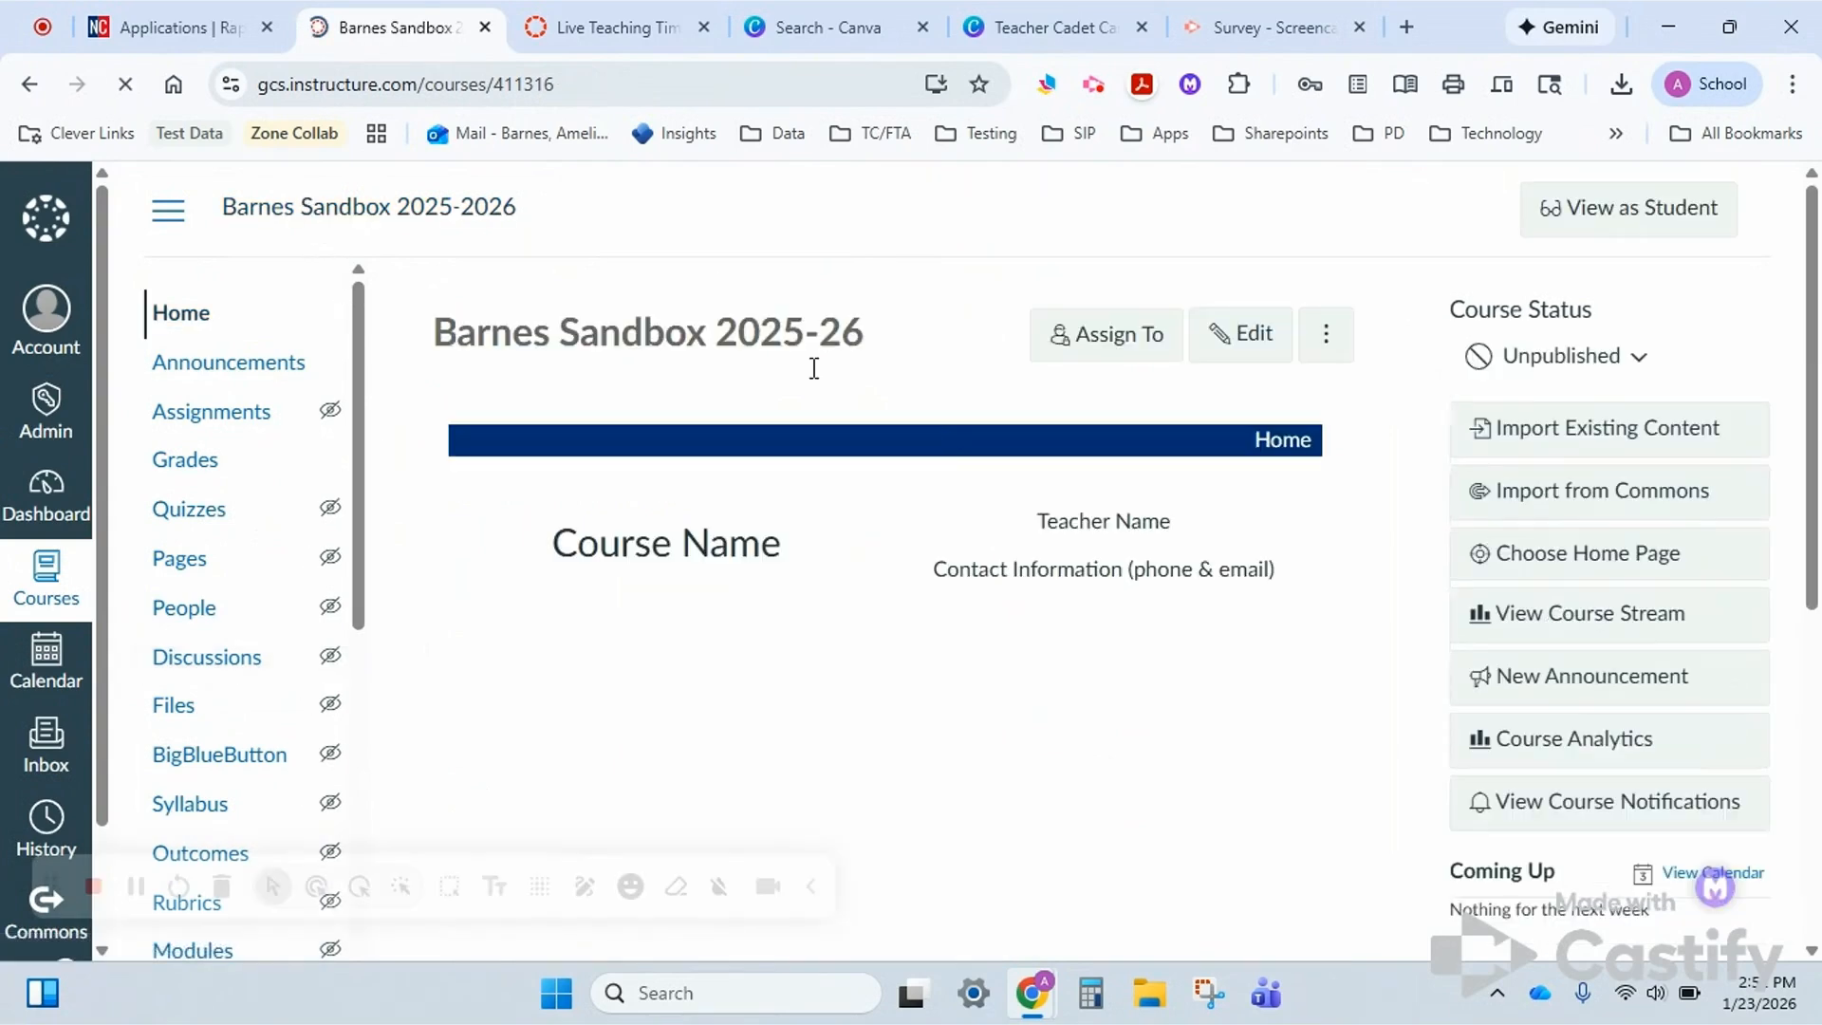
scroll(816, 380, down, 1)
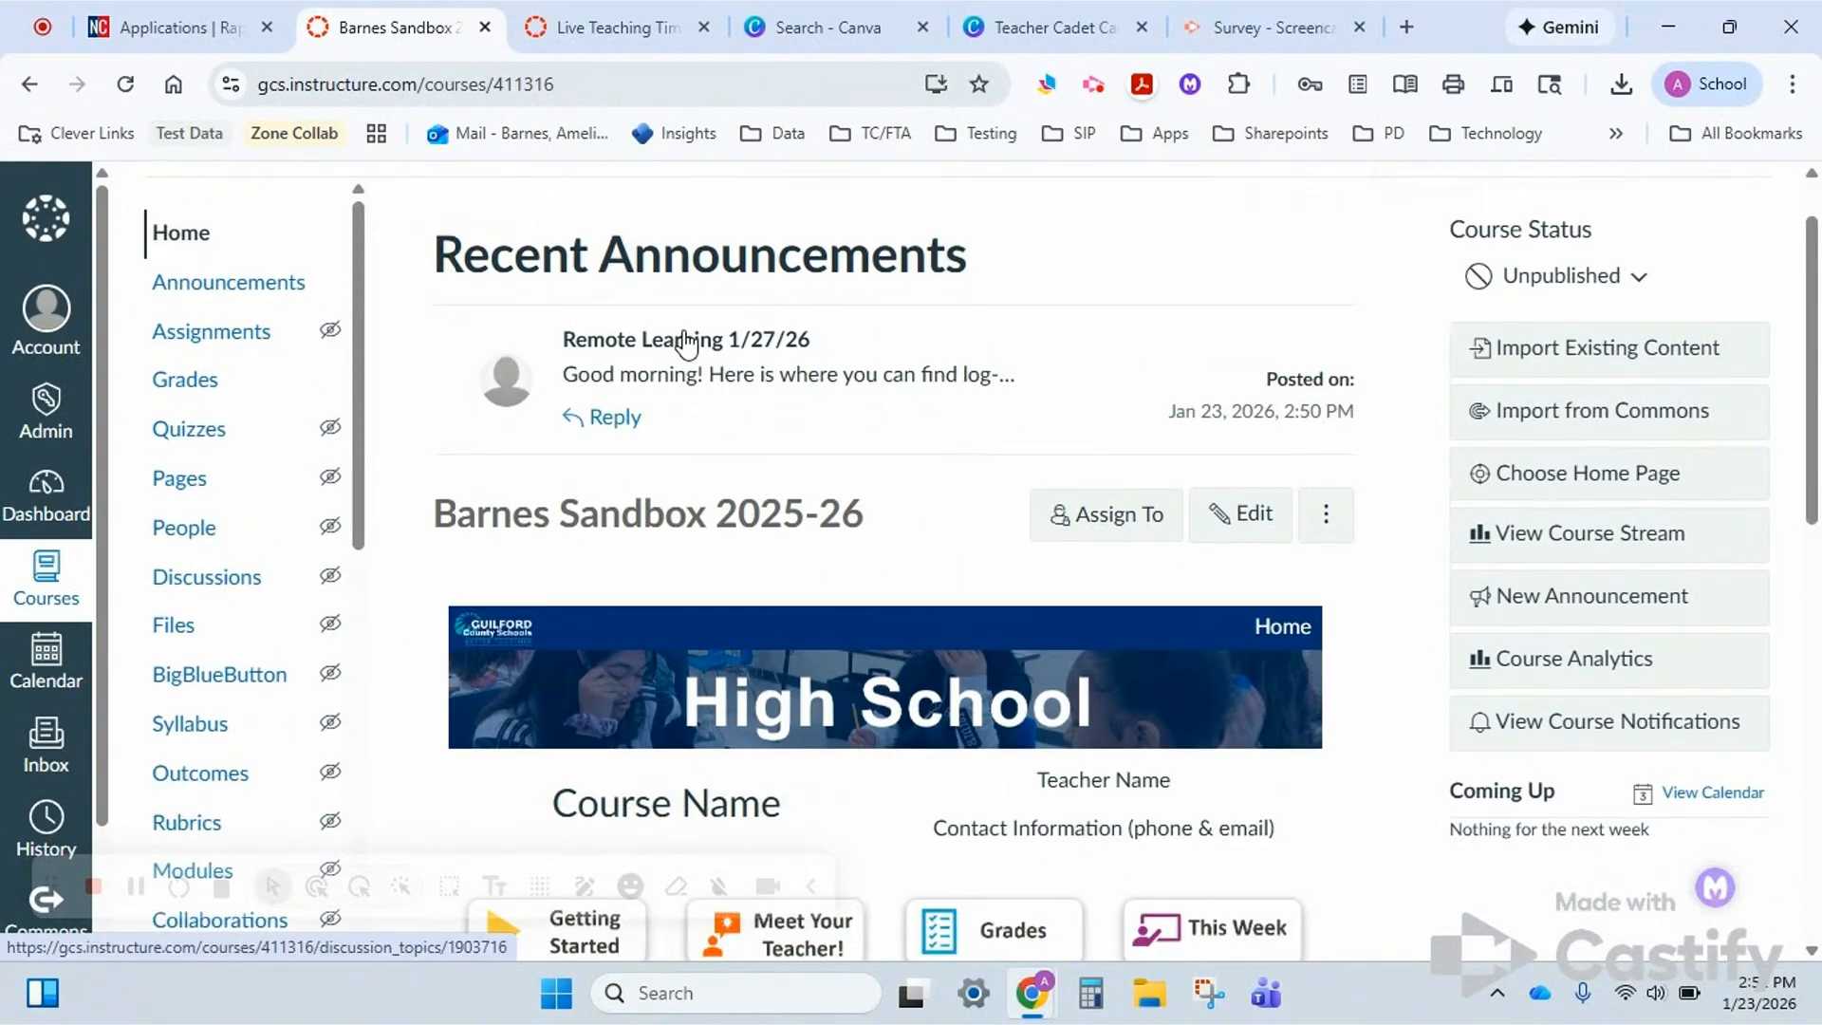
scroll(791, 517, down, 5)
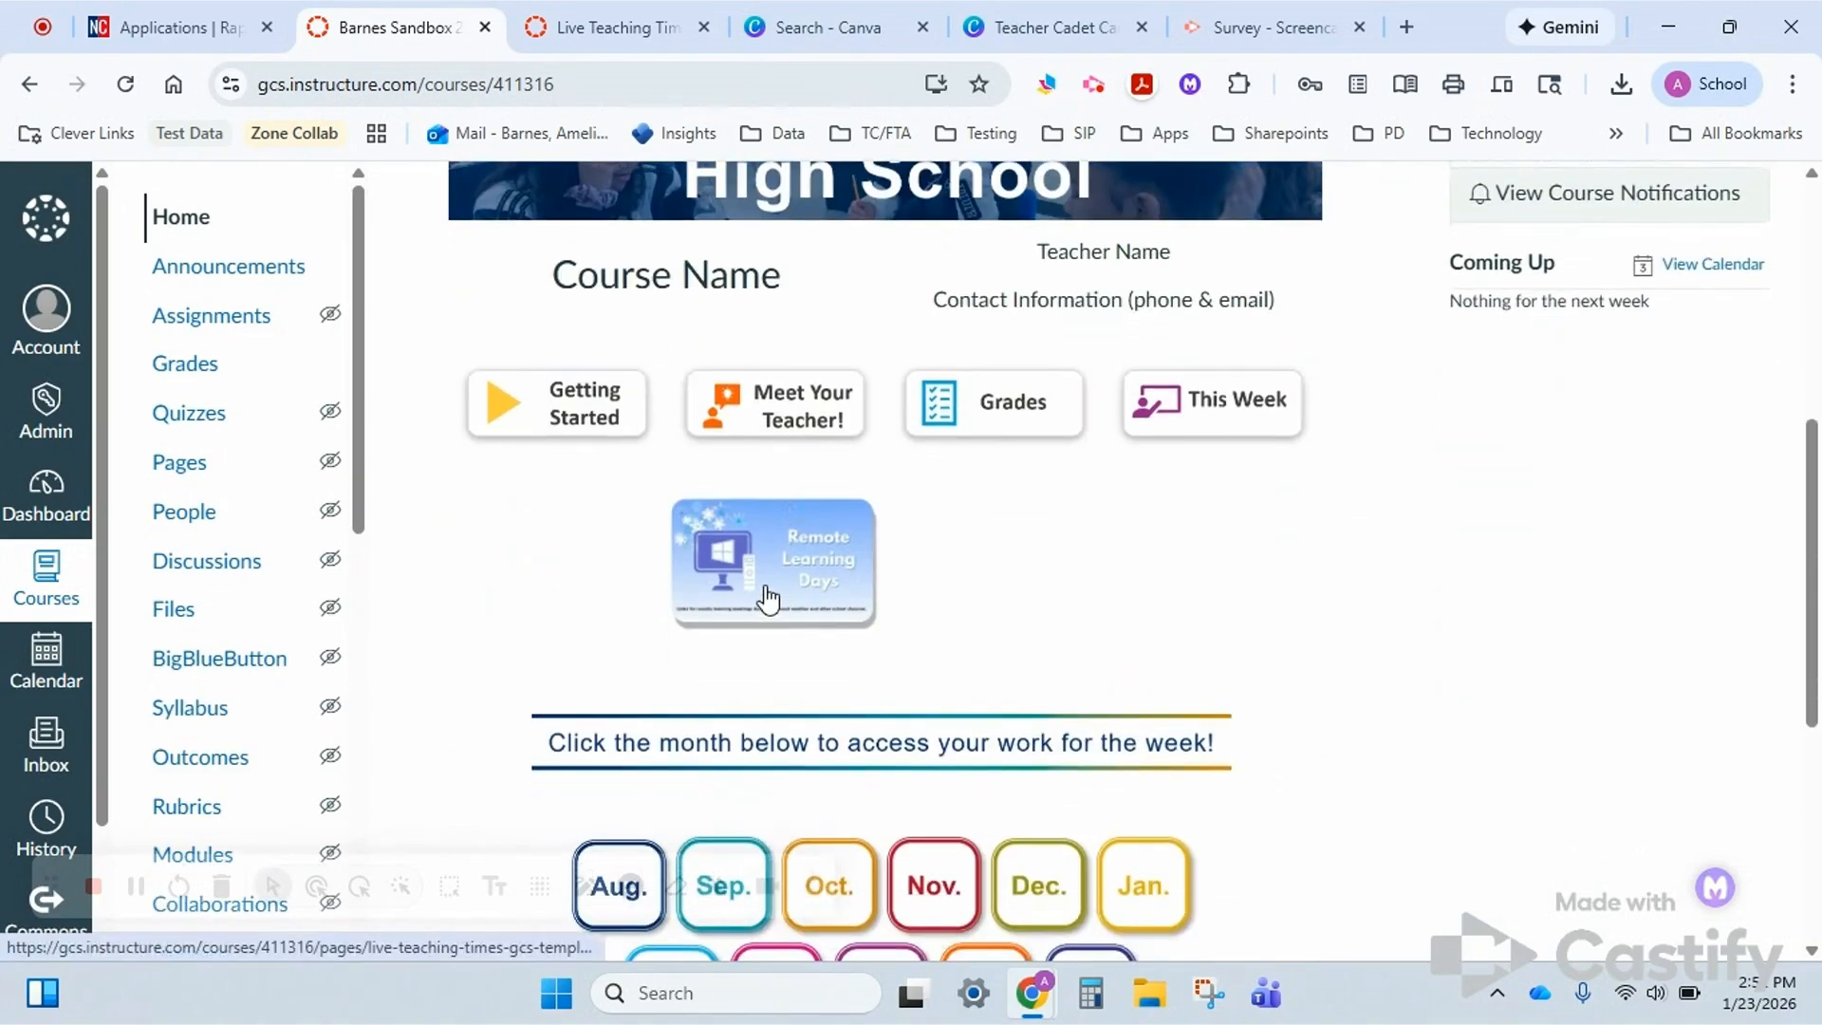
scroll(801, 356, up, 4)
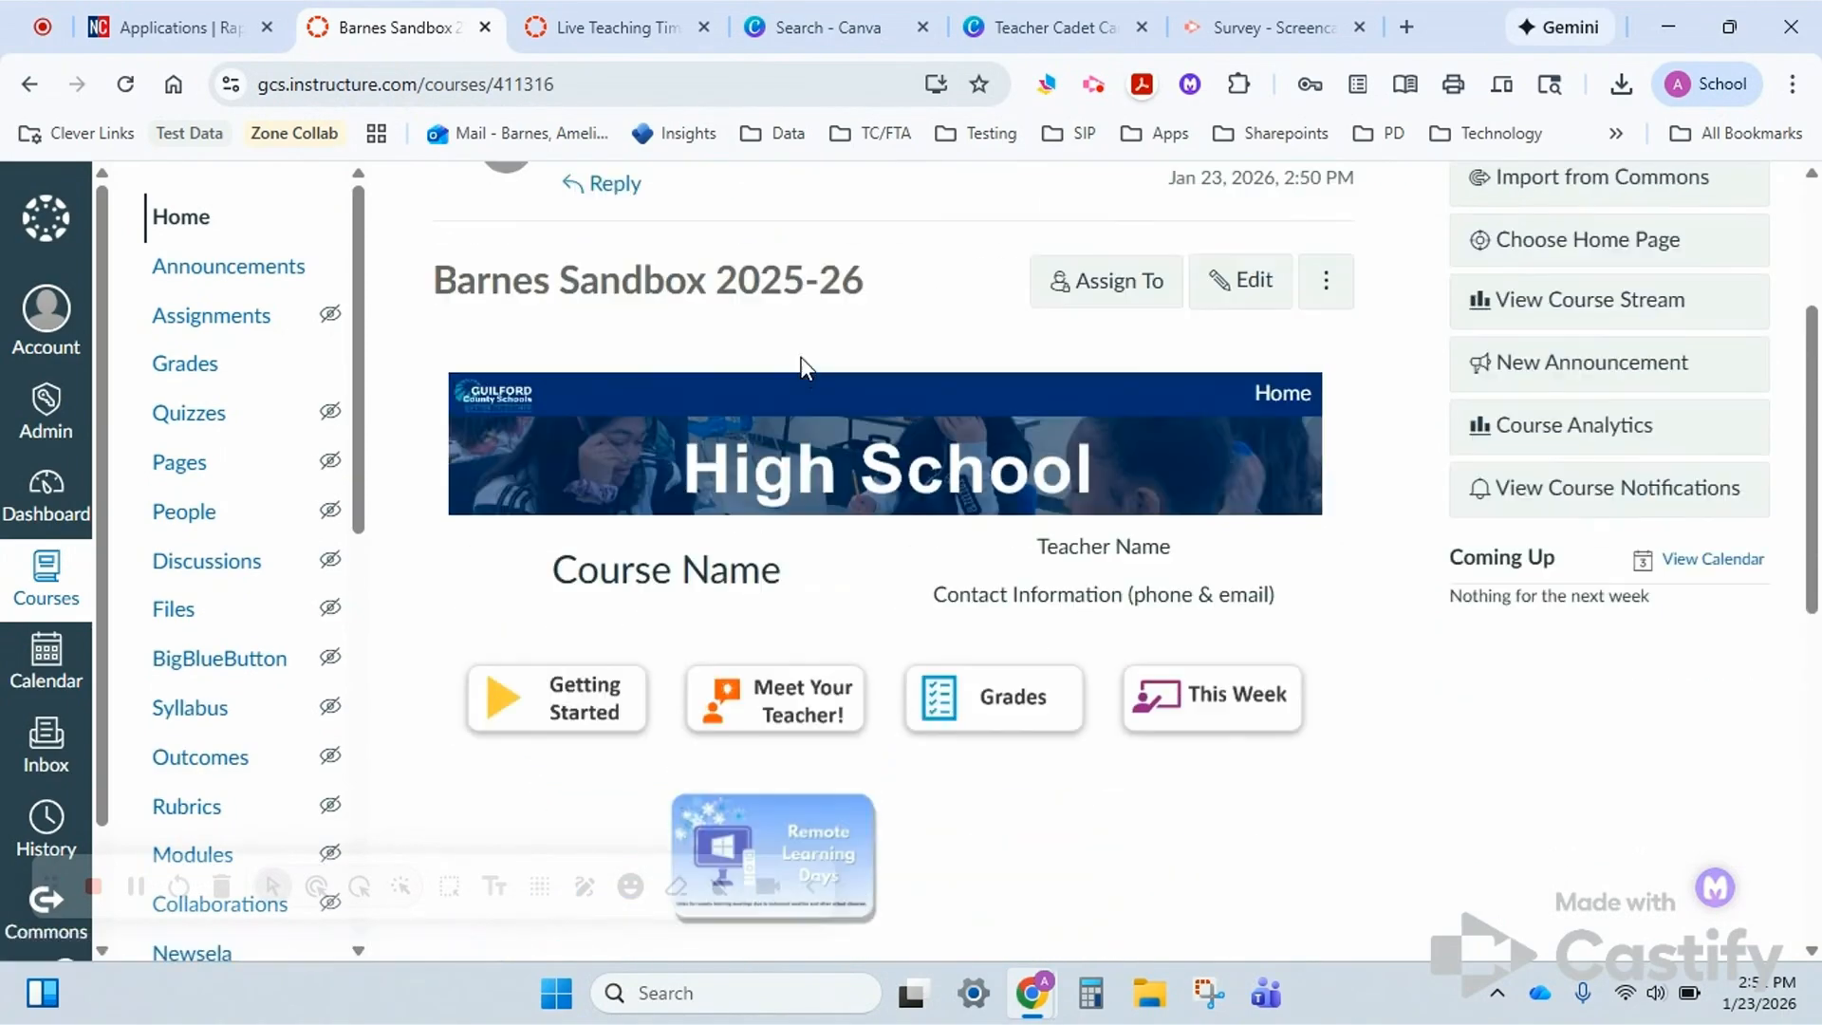